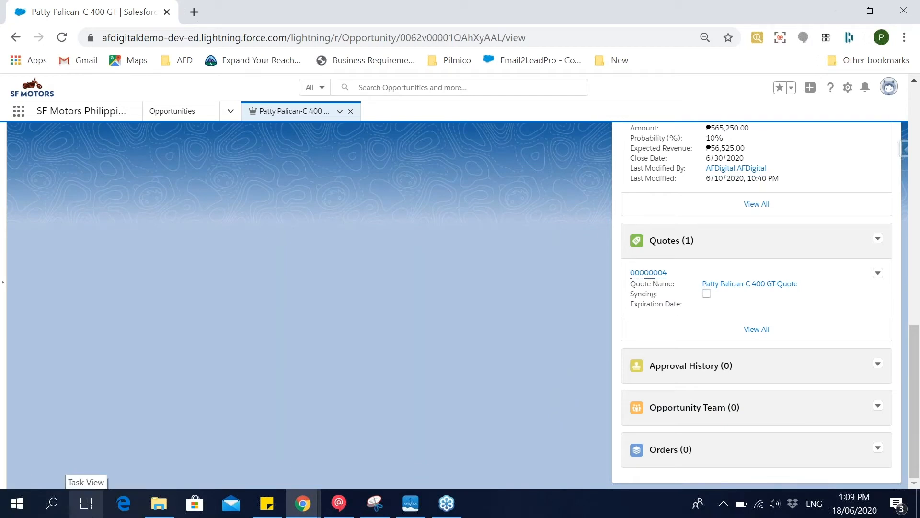
{"action": "right_click", "coordinate": [92, 503]}
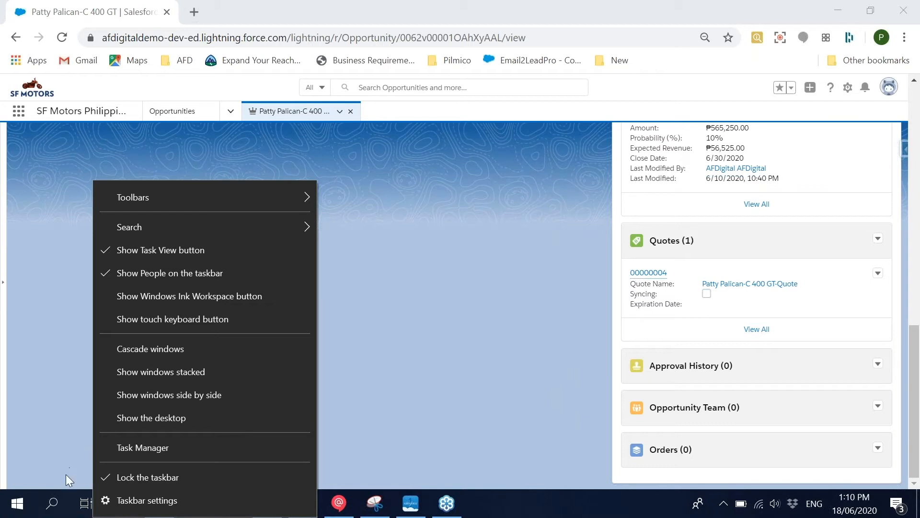
{"action": "right_click", "coordinate": [59, 493]}
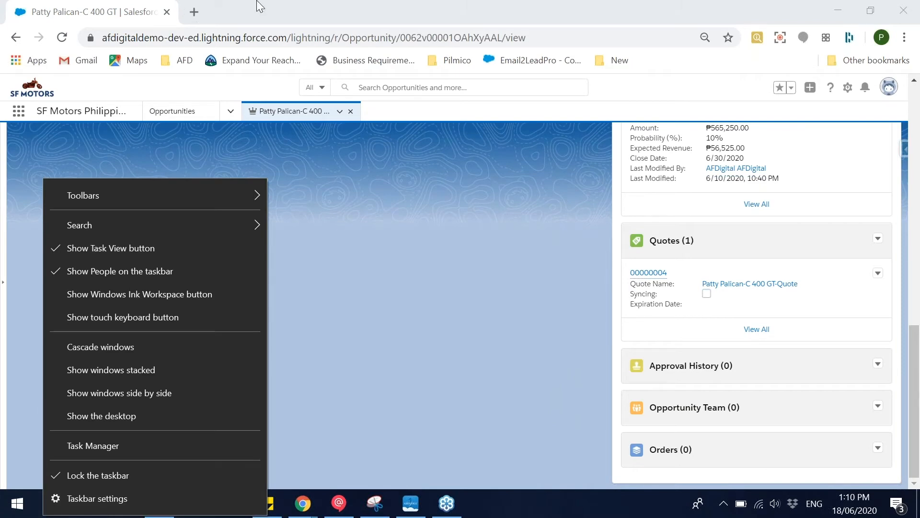
{"action": "left_click", "coordinate": [352, 252]}
{"action": "scroll", "coordinate": [419, 277], "scroll_direction": "up", "scroll_amount": 8}
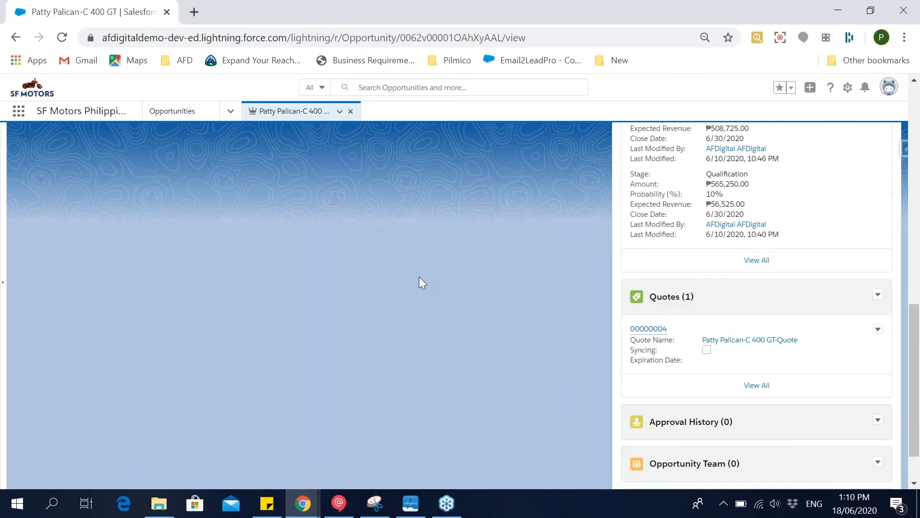
{"action": "scroll", "coordinate": [420, 277], "scroll_direction": "down", "scroll_amount": 3}
{"action": "scroll", "coordinate": [422, 278], "scroll_direction": "down", "scroll_amount": 5}
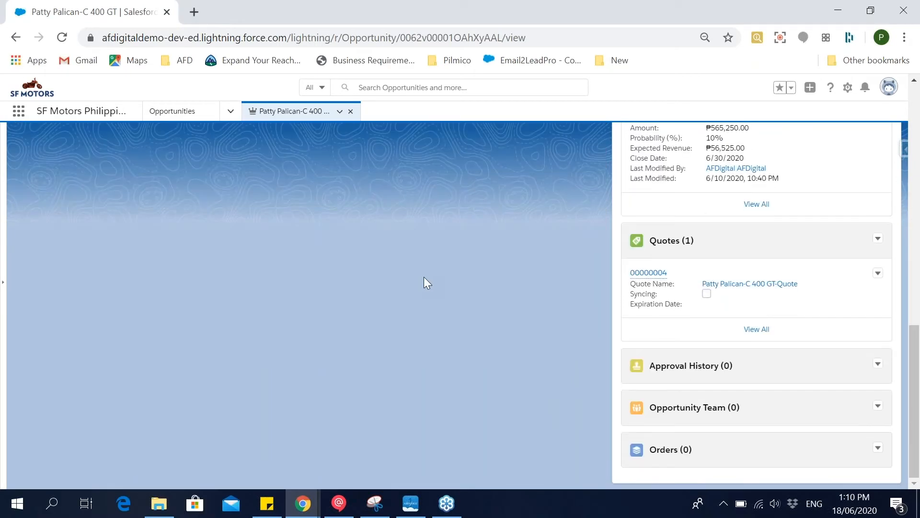
Start a new order from the opportunity's Orders related list.
{"action": "left_click", "coordinate": [878, 449]}
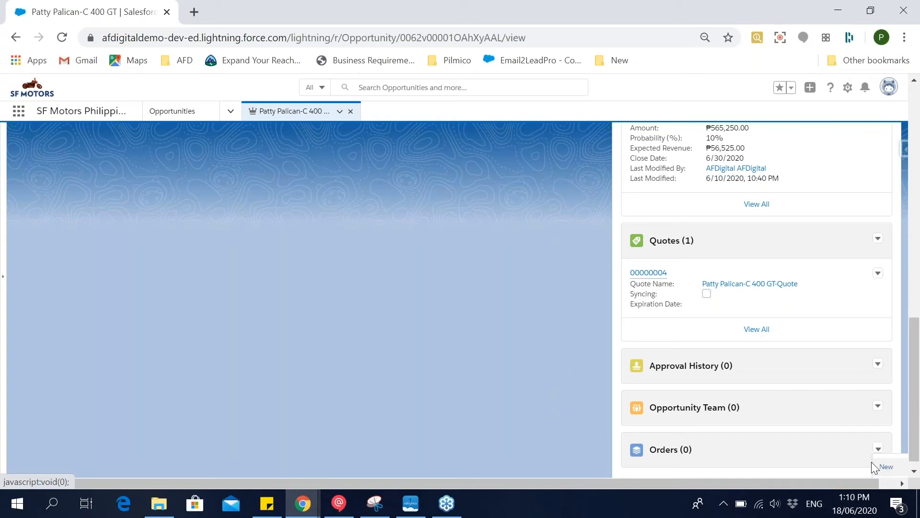
{"action": "left_click", "coordinate": [888, 470]}
{"action": "left_click", "coordinate": [886, 469]}
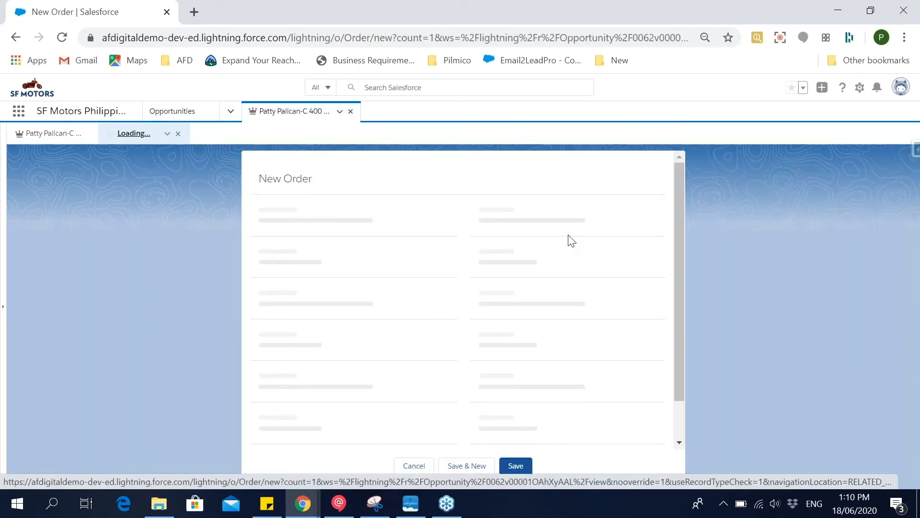
Select the customer's account for the new order and set its start date to 6/18/2020.
{"action": "left_click", "coordinate": [385, 272]}
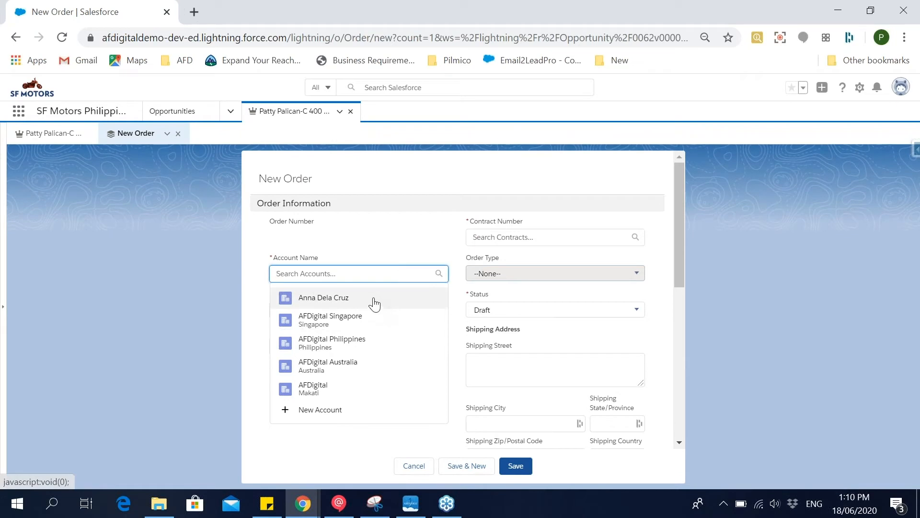
{"action": "type", "text": "patty"}
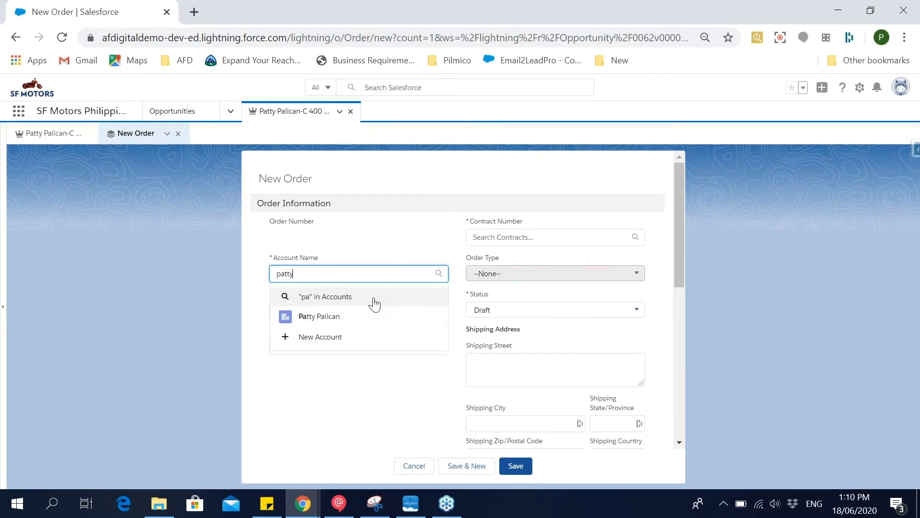
{"action": "left_click", "coordinate": [367, 326]}
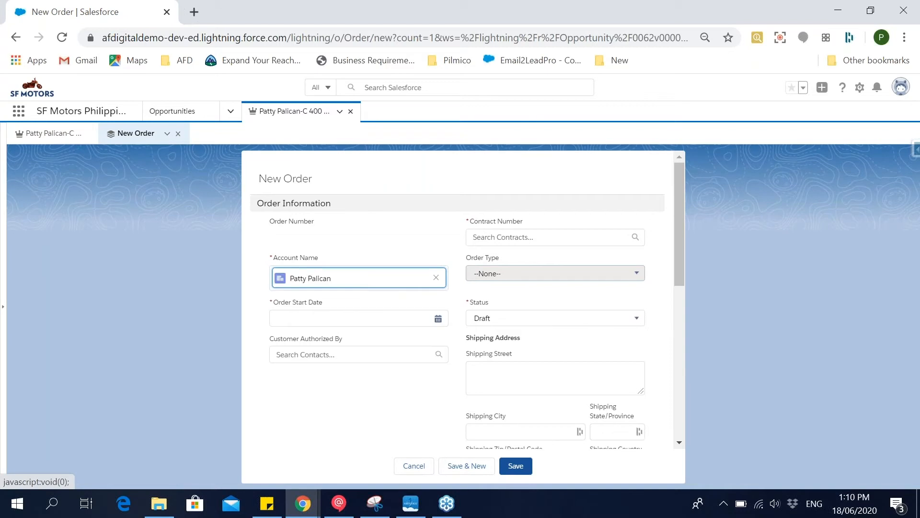
{"action": "left_click", "coordinate": [371, 324]}
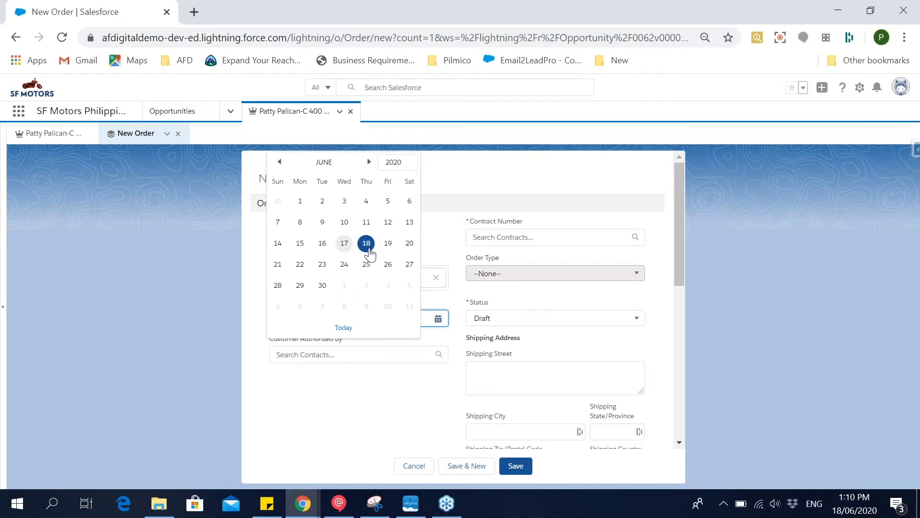
{"action": "left_click", "coordinate": [367, 245]}
Try to save the new order with the Contract Number left empty.
{"action": "left_click", "coordinate": [487, 242]}
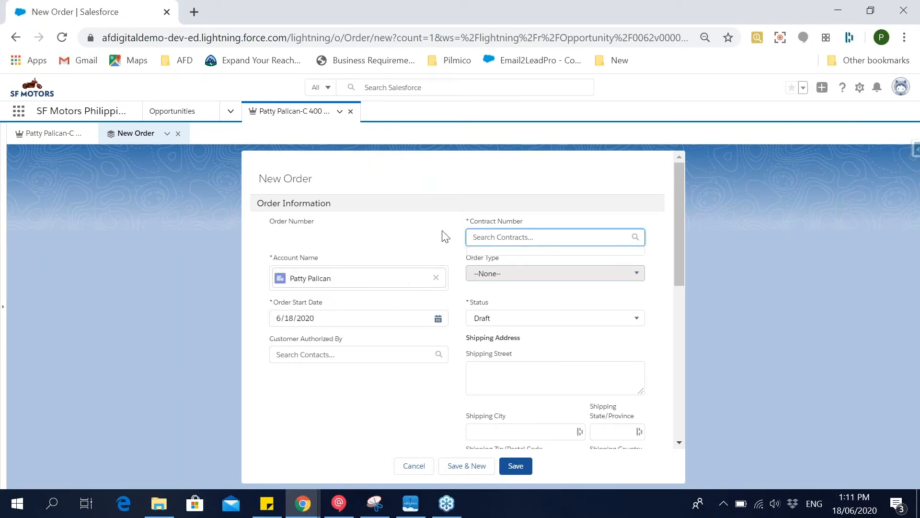
{"action": "scroll", "coordinate": [503, 324], "scroll_direction": "down", "scroll_amount": 3}
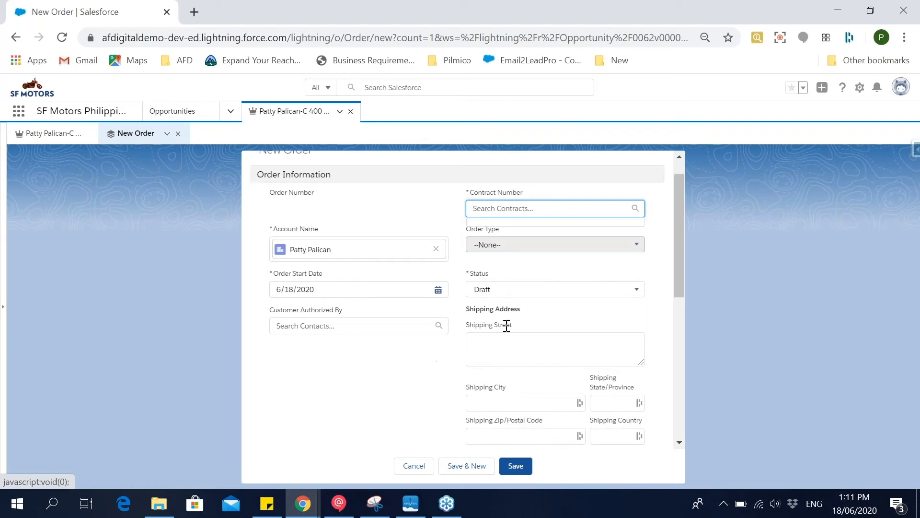
{"action": "scroll", "coordinate": [507, 329], "scroll_direction": "up", "scroll_amount": 3}
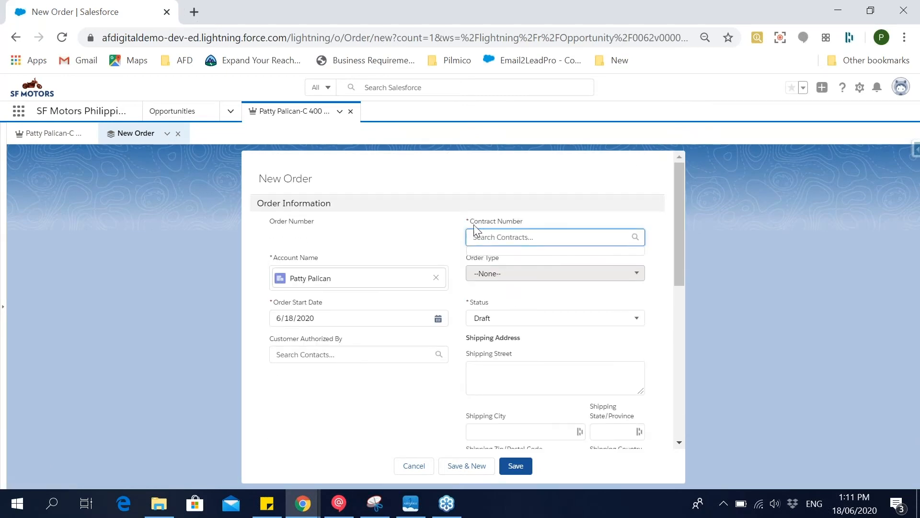
{"action": "left_click", "coordinate": [519, 466]}
Find the Contracts object by searching for "contr" and open its list.
{"action": "left_click", "coordinate": [230, 110]}
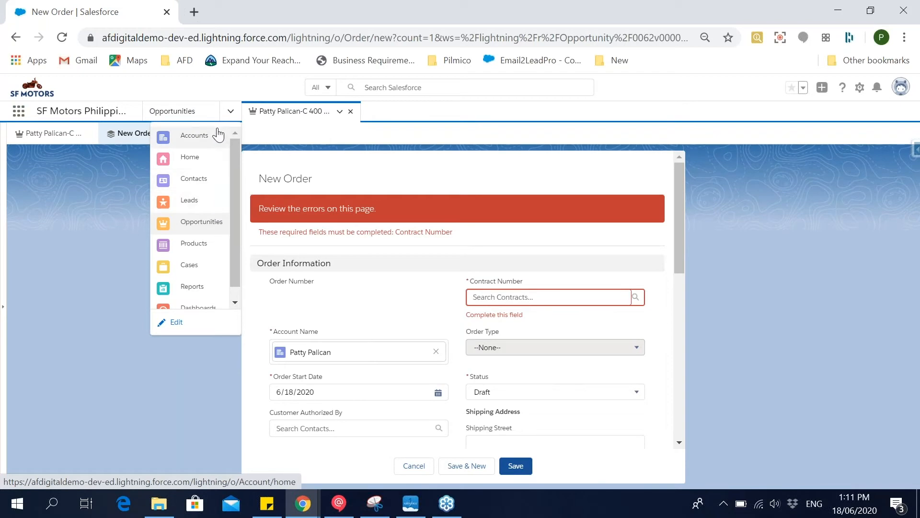
{"action": "left_click", "coordinate": [231, 112]}
{"action": "left_click", "coordinate": [231, 113]}
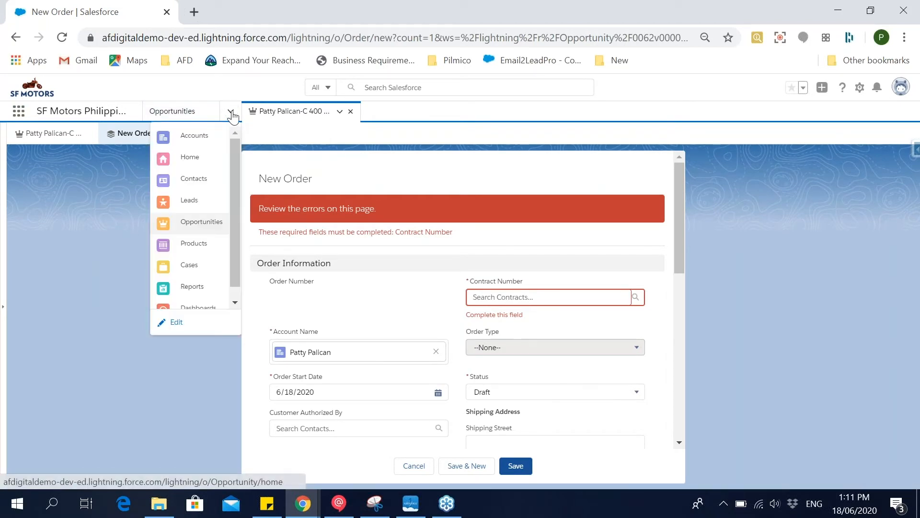
{"action": "left_click", "coordinate": [19, 114]}
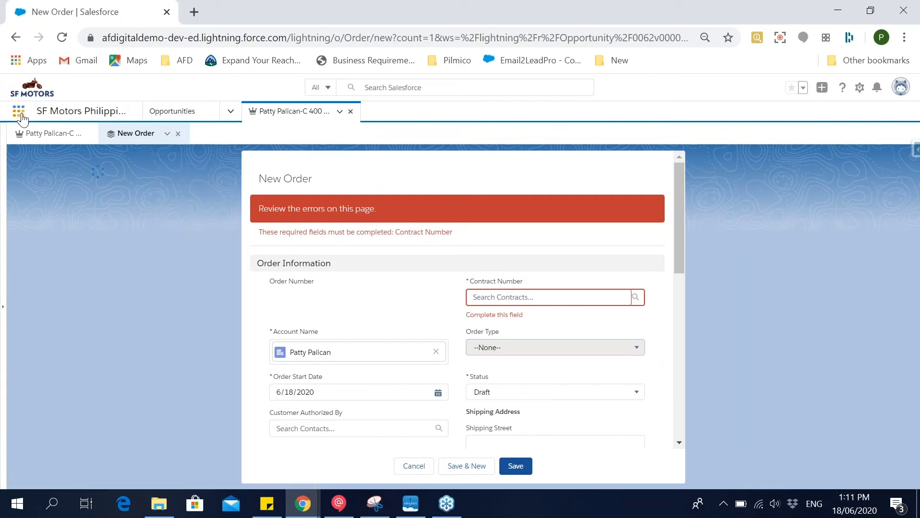
{"action": "type", "text": "contr"}
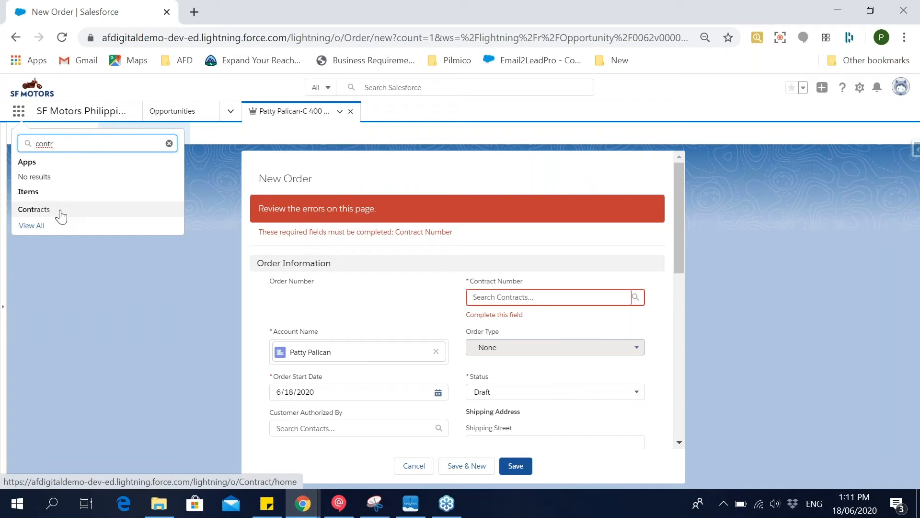
{"action": "left_click", "coordinate": [60, 210]}
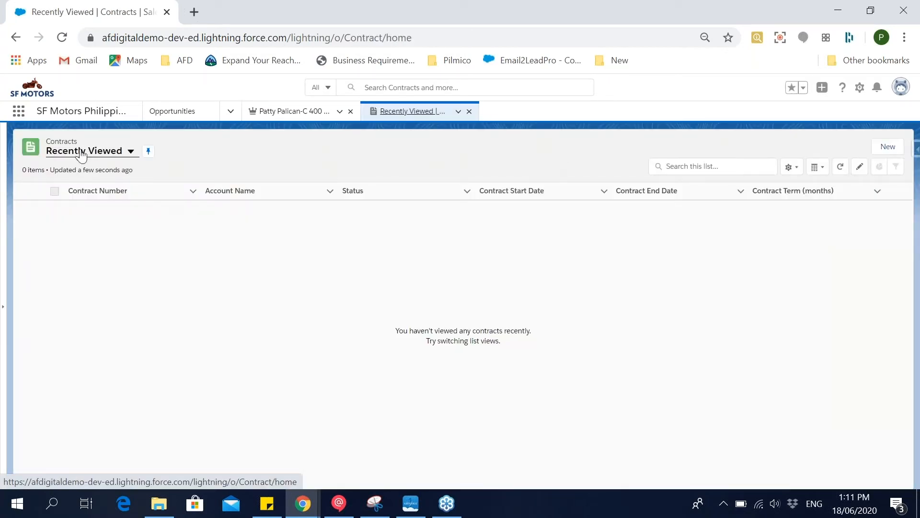
Start a new contract and select the customer's account as its account name.
{"action": "left_click", "coordinate": [881, 147]}
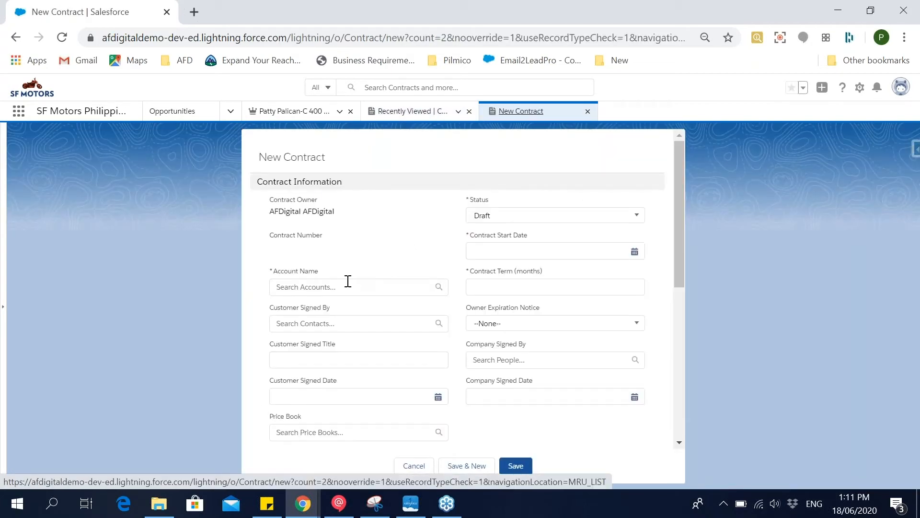
{"action": "left_click", "coordinate": [347, 282]}
{"action": "type", "text": "patty"}
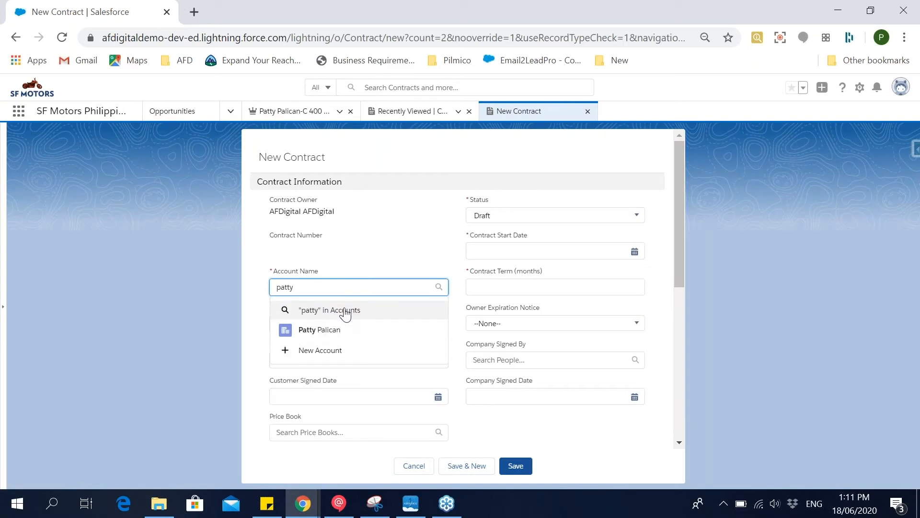
{"action": "left_click", "coordinate": [353, 331]}
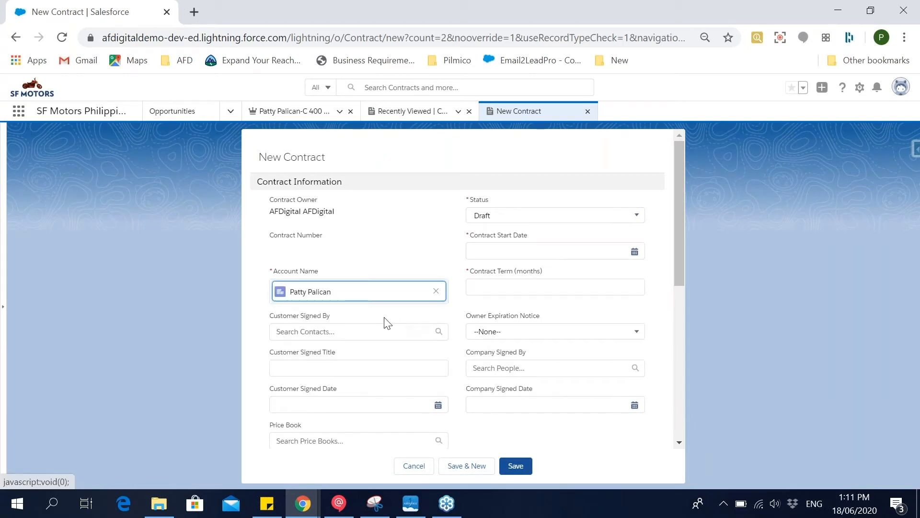
Set the contract start date to 6/18/2020 and the term to 12 months, and save the contract.
{"action": "left_click", "coordinate": [512, 251]}
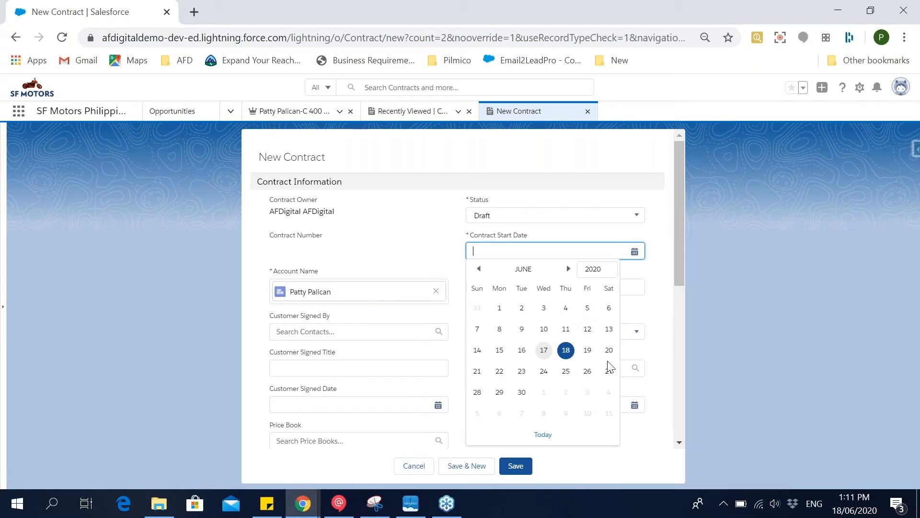
{"action": "left_click", "coordinate": [566, 350]}
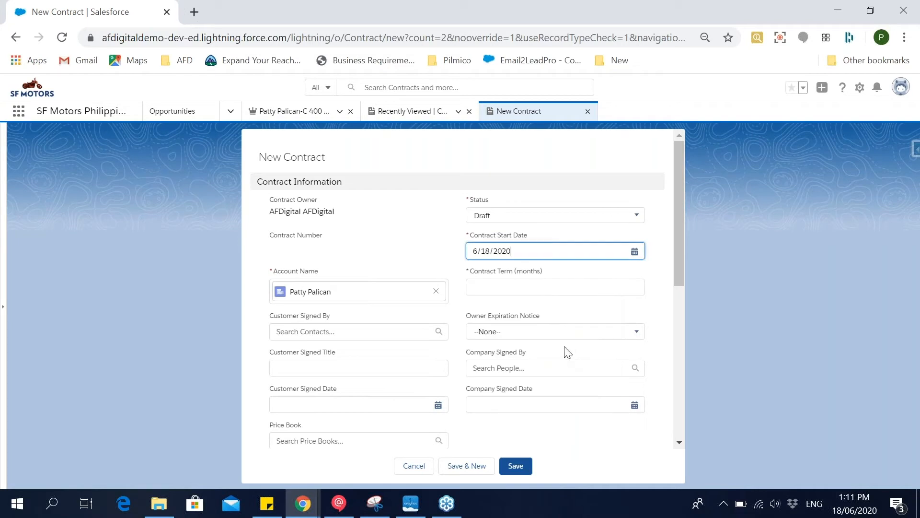
{"action": "left_click", "coordinate": [537, 290]}
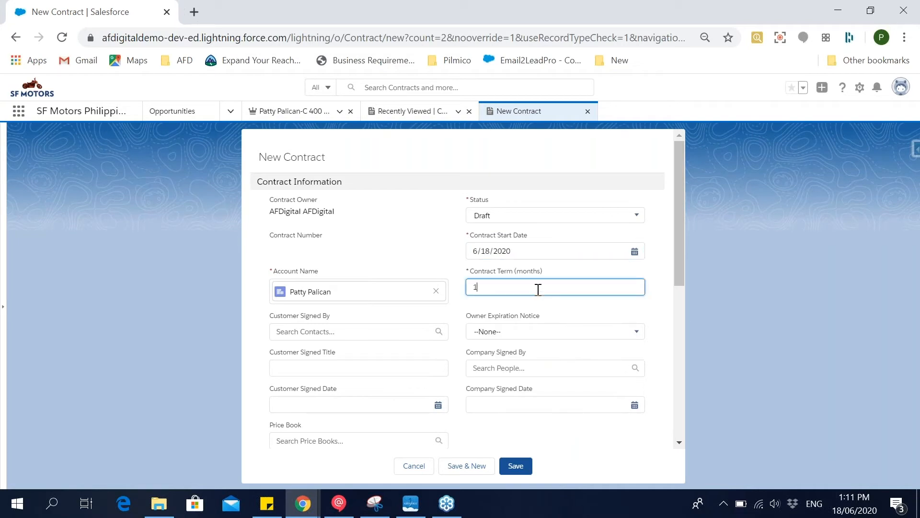
{"action": "scroll", "coordinate": [565, 390], "scroll_direction": "down", "scroll_amount": 5}
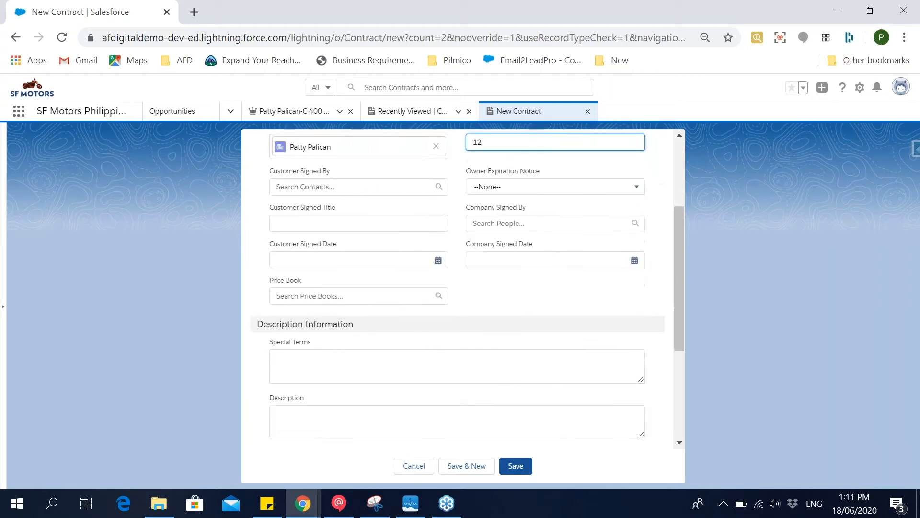
{"action": "left_click", "coordinate": [521, 467]}
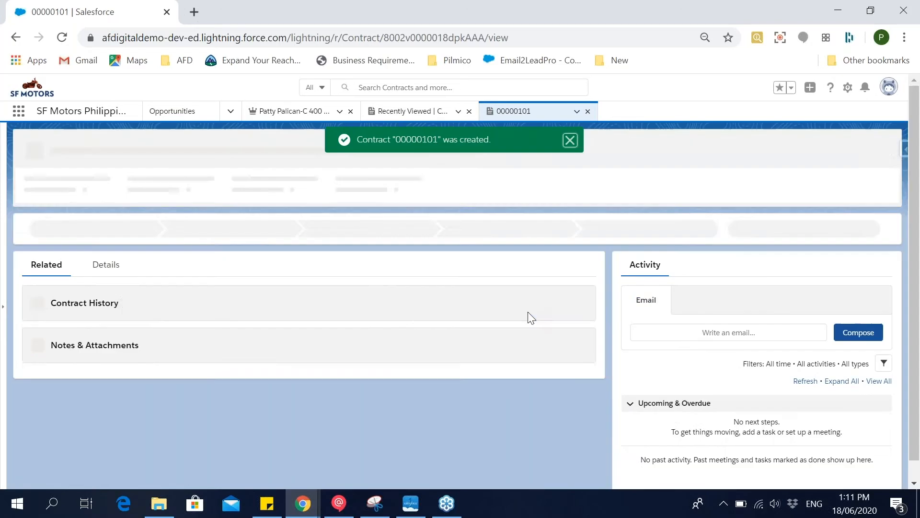
Copy the new contract's number from its record and select that contract as the Contract Number in the open order form.
{"action": "left_click", "coordinate": [119, 272]}
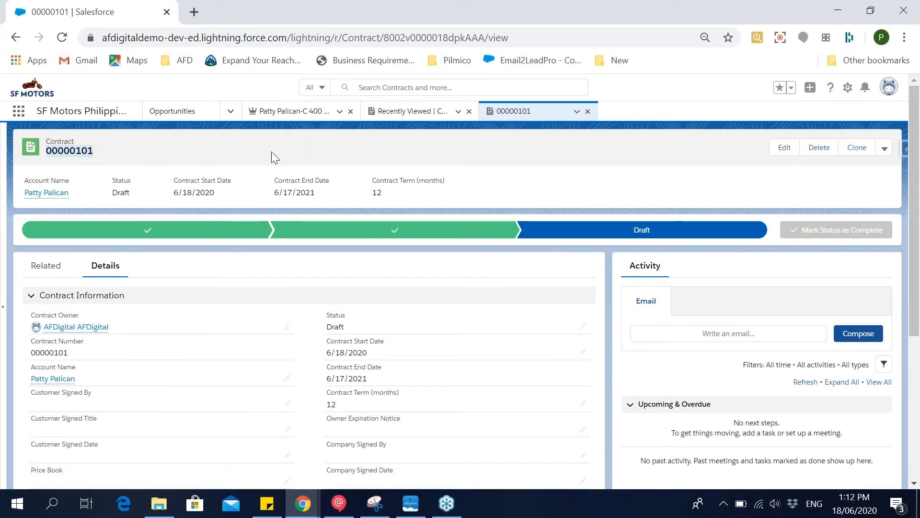
{"action": "left_click", "coordinate": [405, 111]}
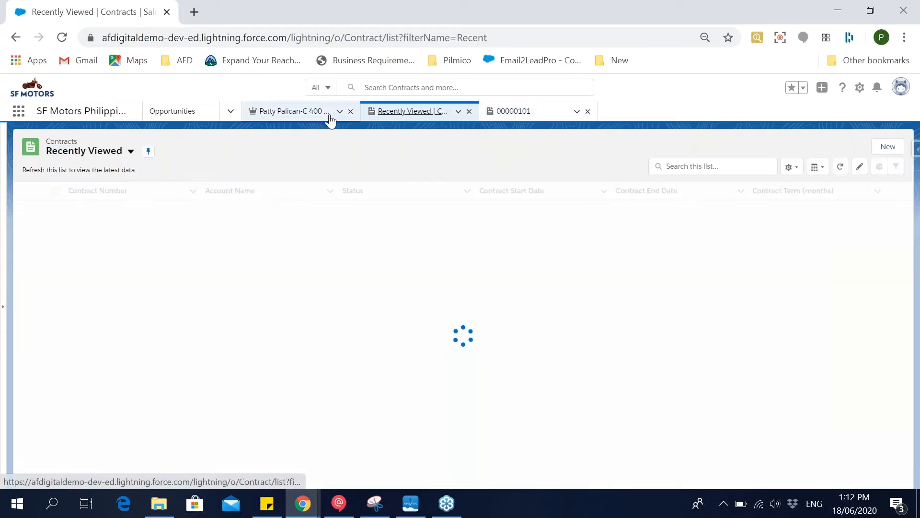
{"action": "left_click", "coordinate": [327, 116]}
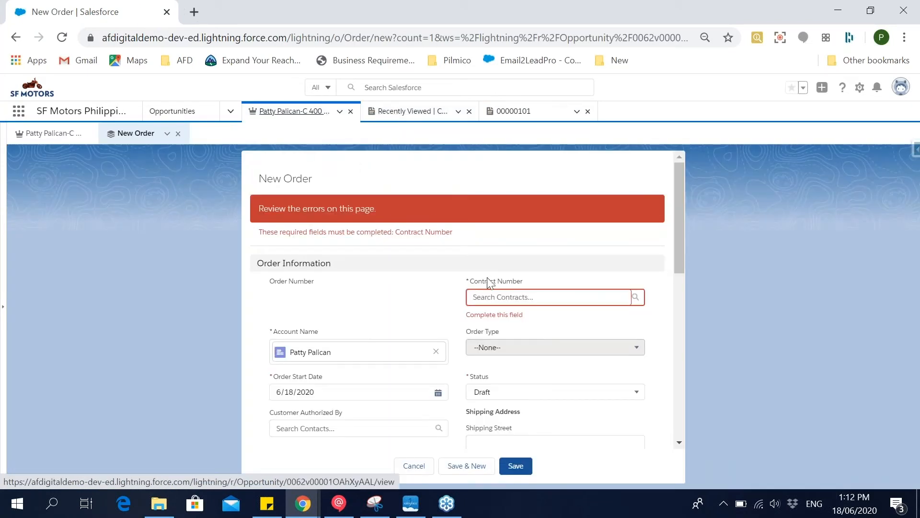
{"action": "right_click", "coordinate": [510, 296]}
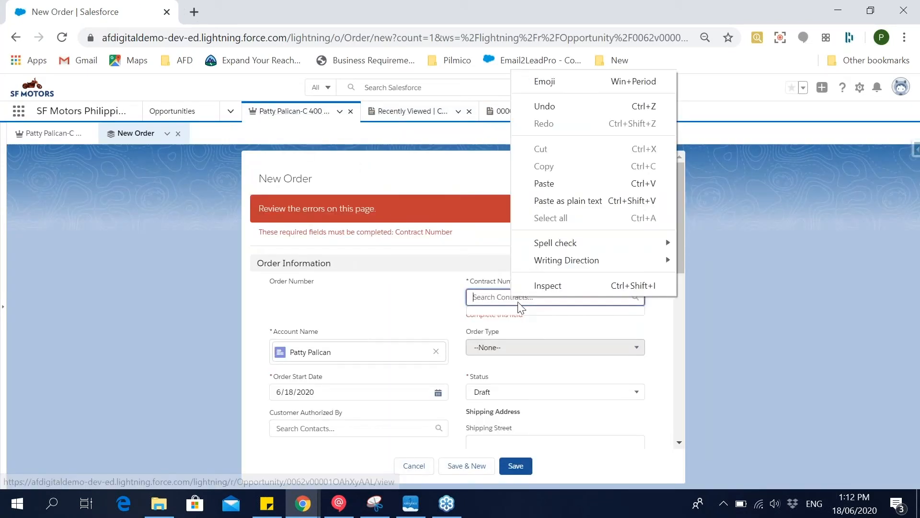
{"action": "left_click", "coordinate": [549, 182]}
{"action": "left_click", "coordinate": [558, 342]}
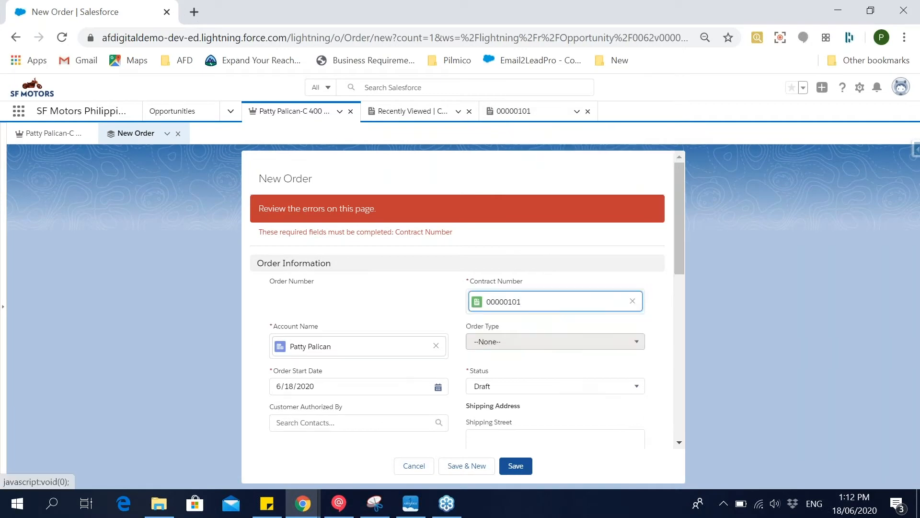
Check the remaining order fields, including the linked opportunity, and save the order.
{"action": "scroll", "coordinate": [525, 335], "scroll_direction": "down", "scroll_amount": 1}
{"action": "scroll", "coordinate": [533, 355], "scroll_direction": "down", "scroll_amount": 8}
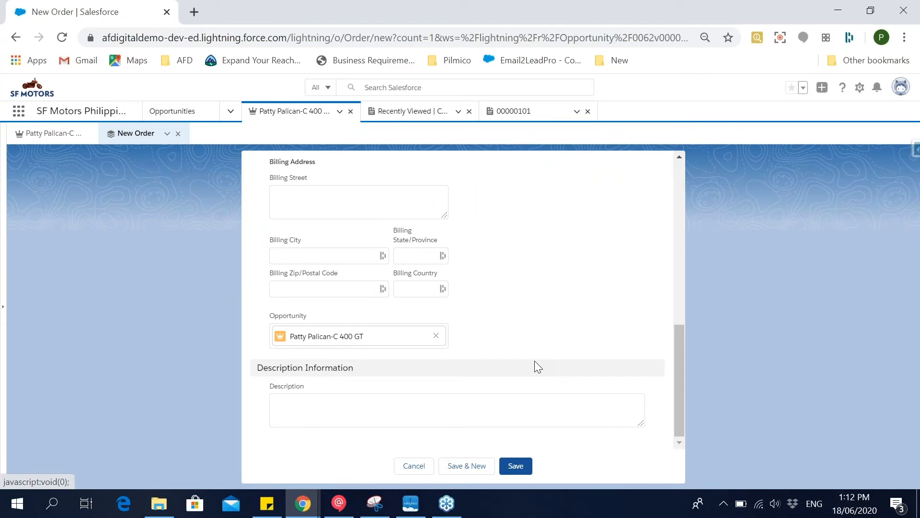
{"action": "scroll", "coordinate": [533, 360], "scroll_direction": "up", "scroll_amount": 10}
{"action": "left_click", "coordinate": [524, 468]}
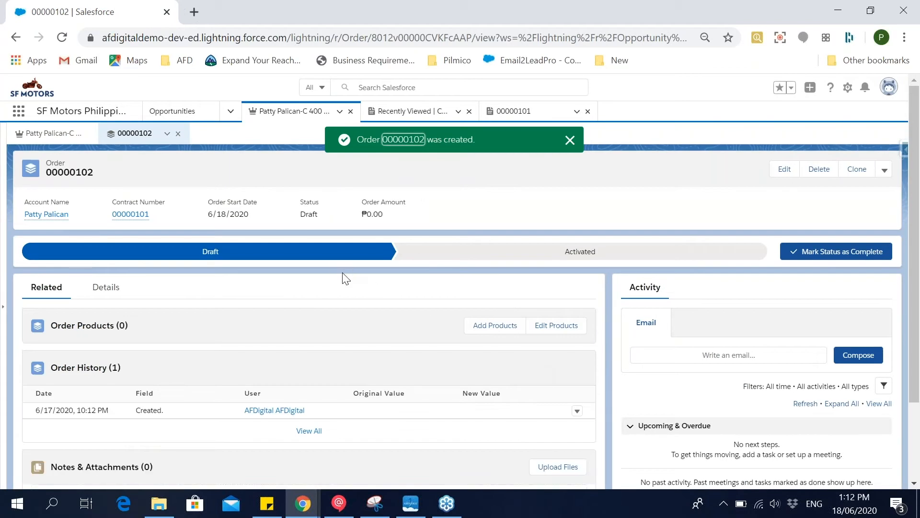
Examine the new order's details and its related lists of order products and history.
{"action": "scroll", "coordinate": [342, 273], "scroll_direction": "down", "scroll_amount": 2}
{"action": "scroll", "coordinate": [343, 273], "scroll_direction": "up", "scroll_amount": 2}
{"action": "left_click", "coordinate": [117, 291]}
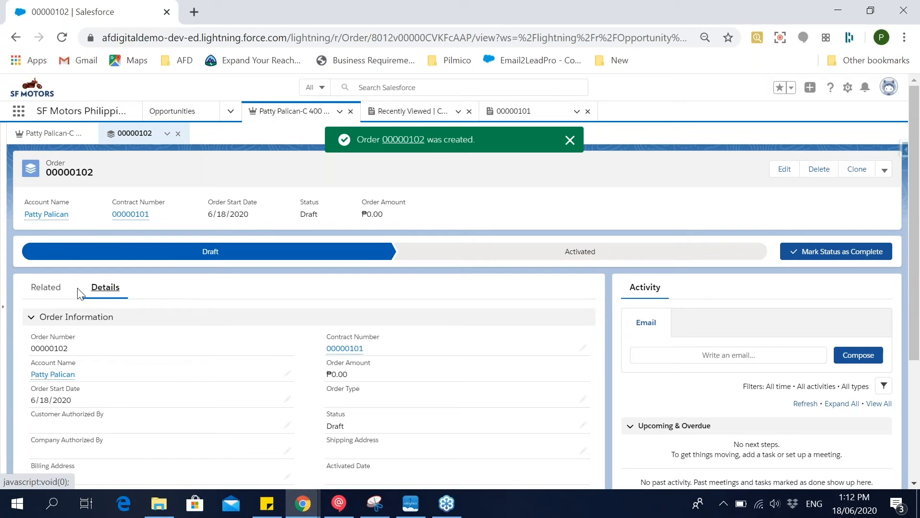
{"action": "left_click", "coordinate": [58, 291]}
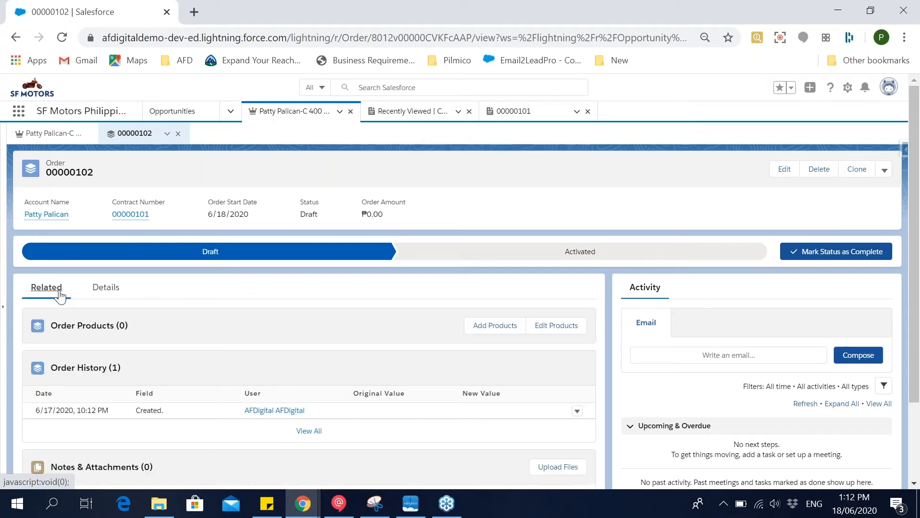
Leave the order's price book selection unsaved and check the product listed on the linked opportunity.
{"action": "left_click", "coordinate": [494, 325]}
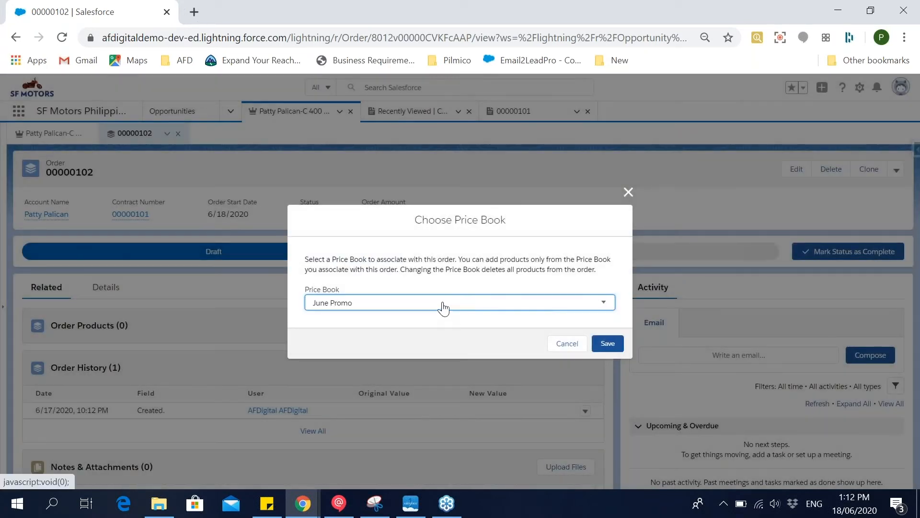
{"action": "left_click", "coordinate": [629, 191]}
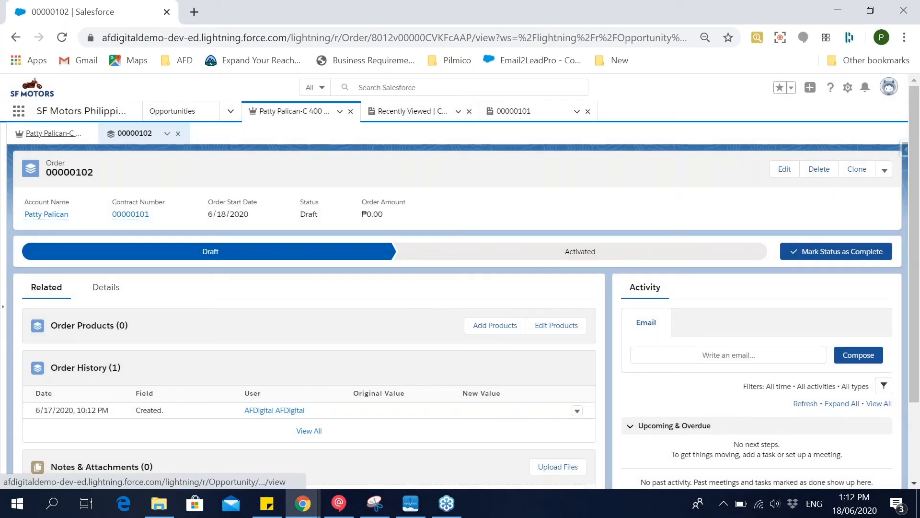
{"action": "left_click", "coordinate": [48, 133]}
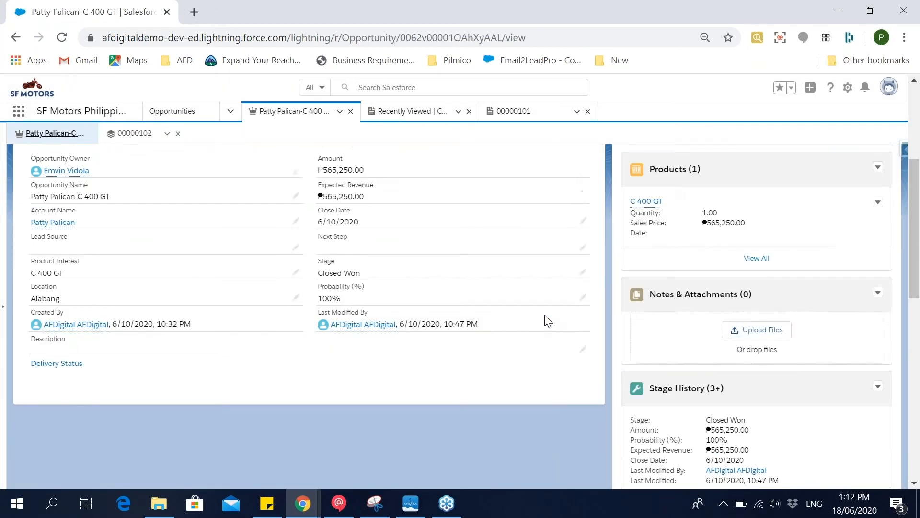
{"action": "scroll", "coordinate": [544, 315], "scroll_direction": "down", "scroll_amount": 1}
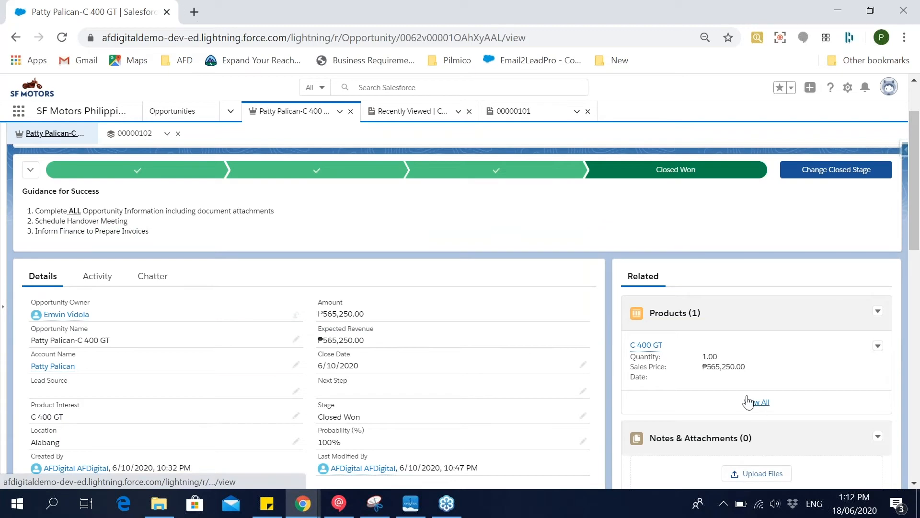
Return to the order, start adding products, and save June Promo as its price book.
{"action": "left_click", "coordinate": [135, 133]}
{"action": "left_click", "coordinate": [506, 322]}
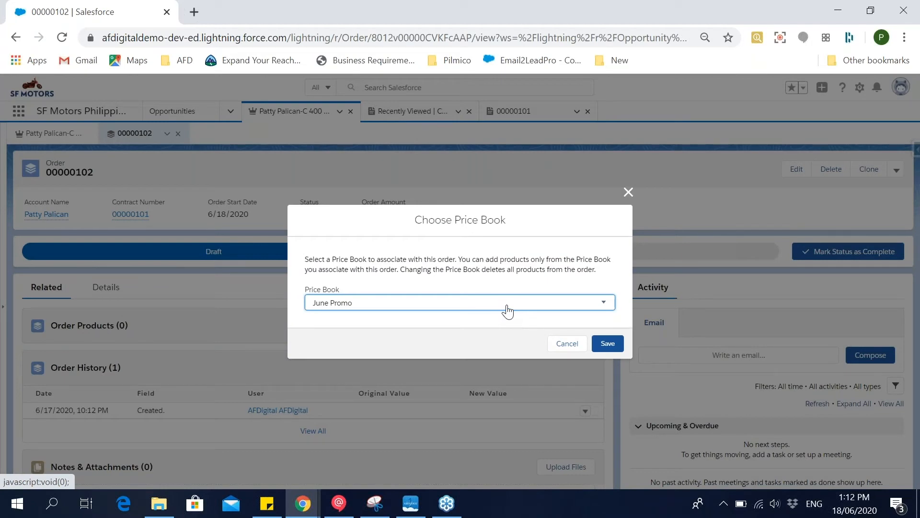
{"action": "left_click", "coordinate": [507, 311]}
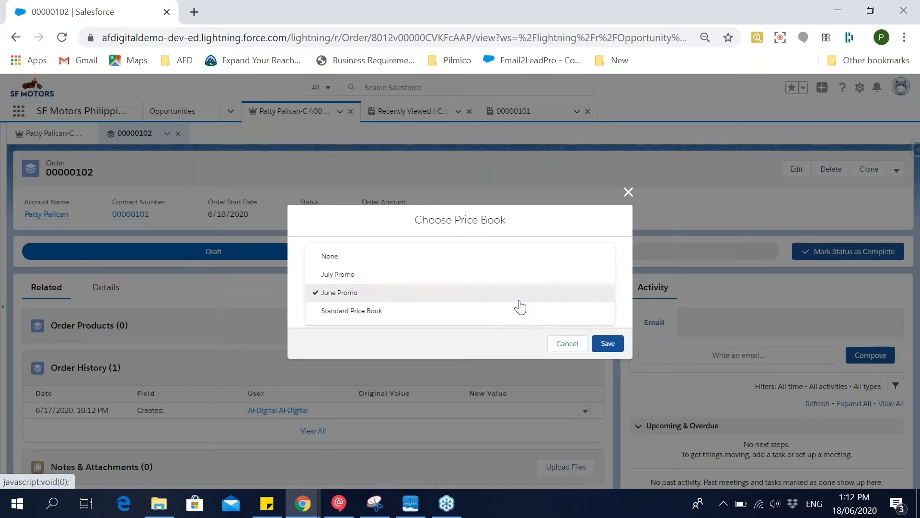
{"action": "left_click", "coordinate": [607, 344]}
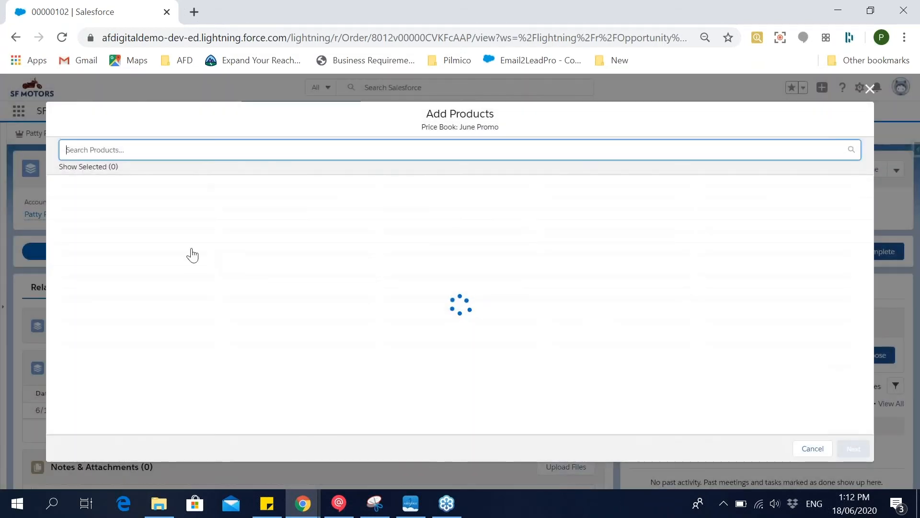
Add the C 400 GT to the order with a quantity of 1 and save the order product.
{"action": "left_click", "coordinate": [73, 199]}
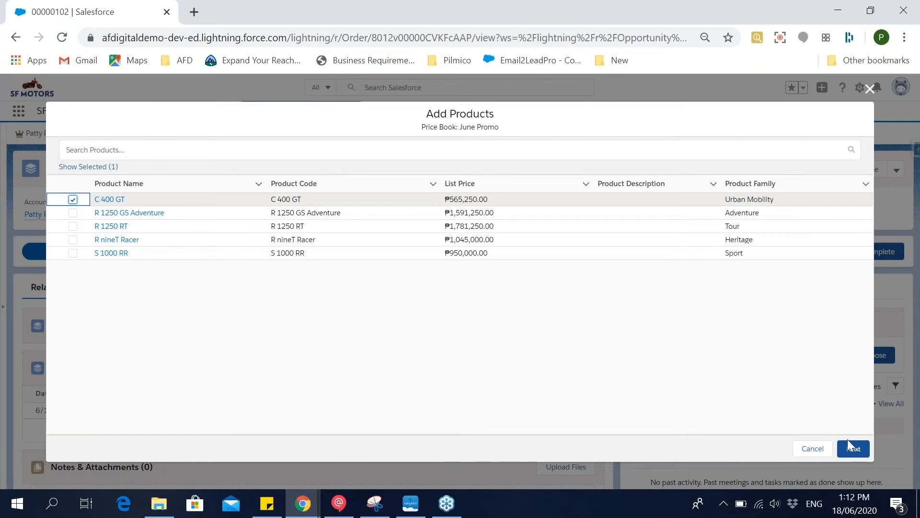
{"action": "left_click", "coordinate": [833, 449]}
{"action": "left_click", "coordinate": [311, 194]}
{"action": "type", "text": "1"}
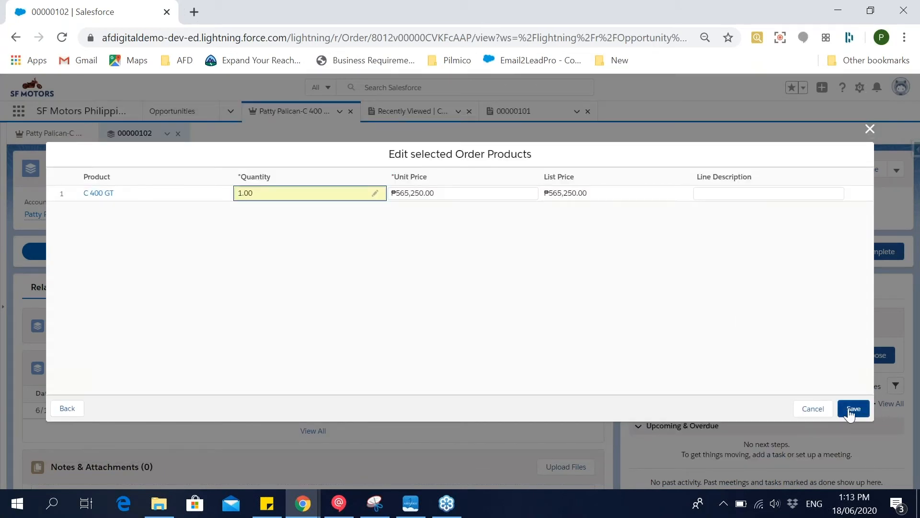
{"action": "left_click", "coordinate": [853, 409]}
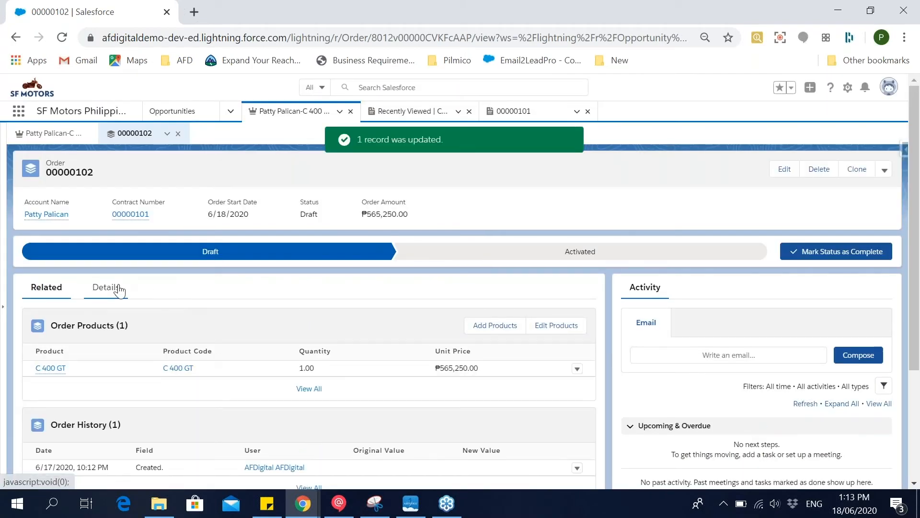
Examine the order amount in the order's details, and close the order record.
{"action": "left_click", "coordinate": [106, 287]}
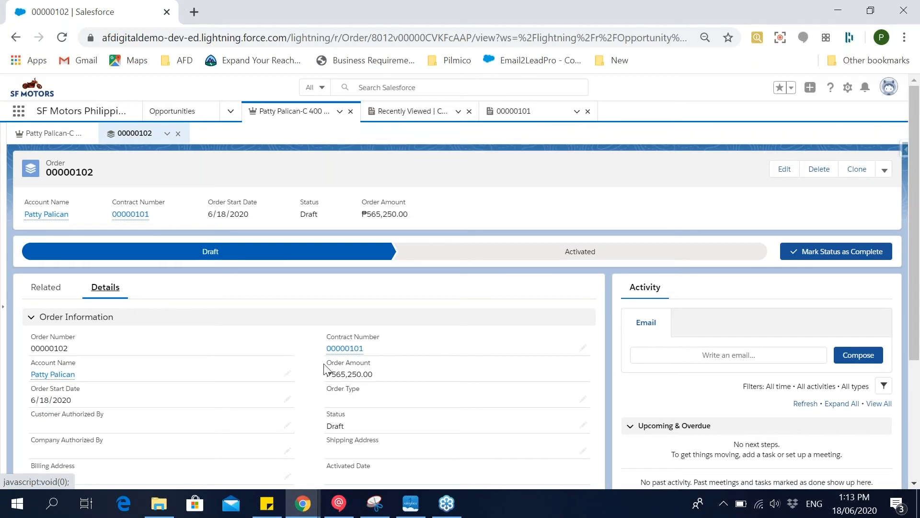
{"action": "left_click_drag", "start_coordinate": [324, 365], "coordinate": [365, 365]}
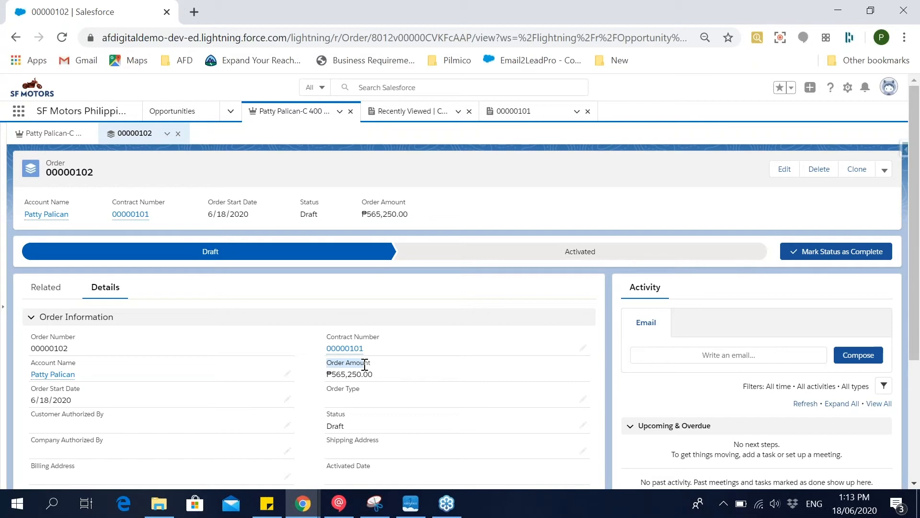
{"action": "left_click", "coordinate": [387, 372]}
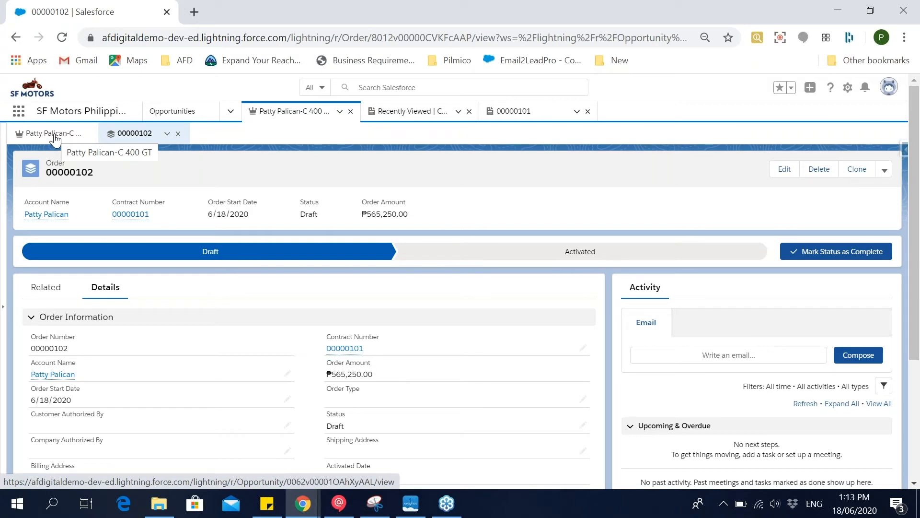
{"action": "left_click", "coordinate": [178, 134]}
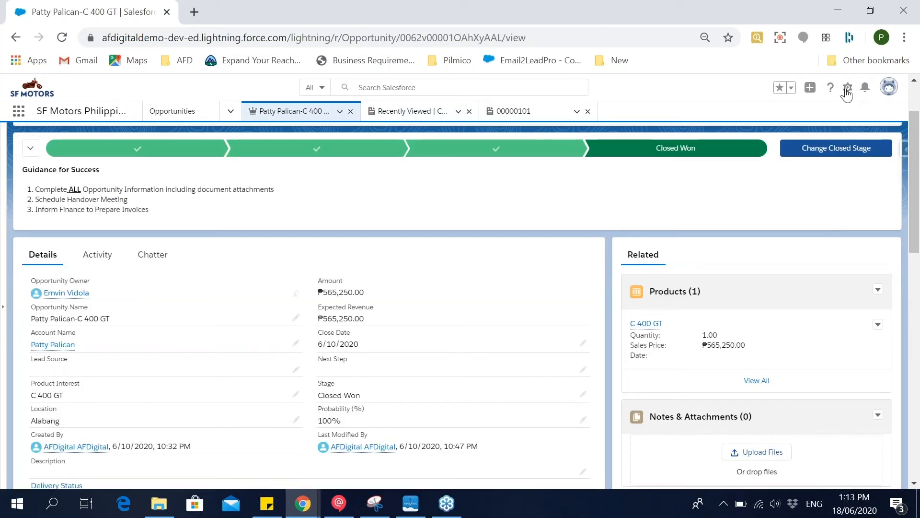
Open Setup in a separate browser tab and return to the opportunity record.
{"action": "left_click", "coordinate": [848, 91]}
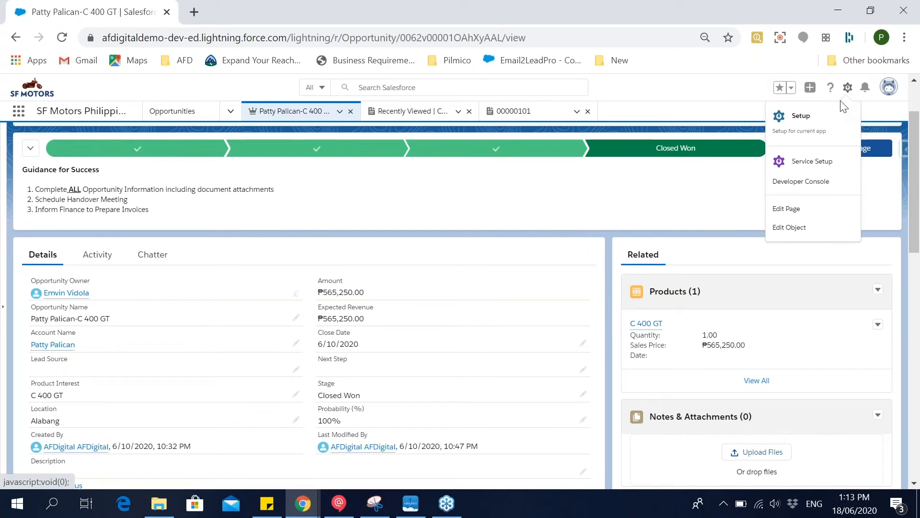
{"action": "left_click", "coordinate": [830, 127]}
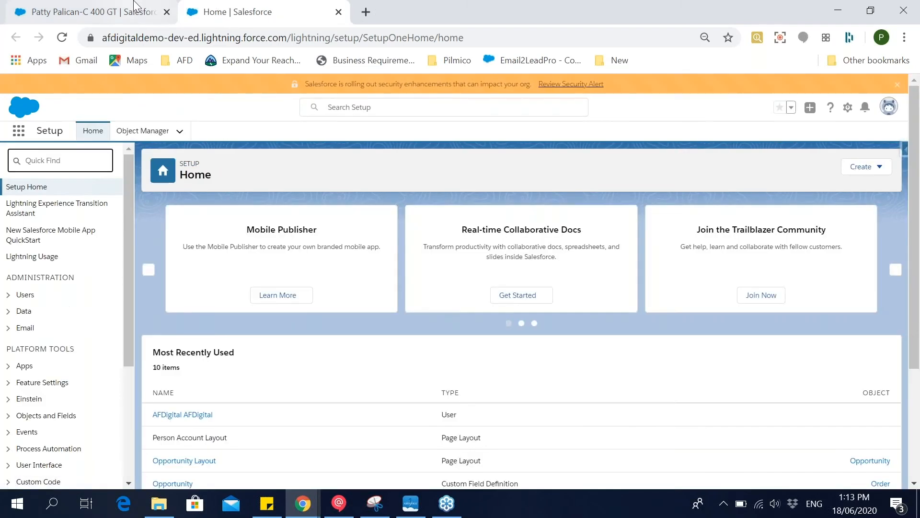
{"action": "left_click", "coordinate": [138, 11]}
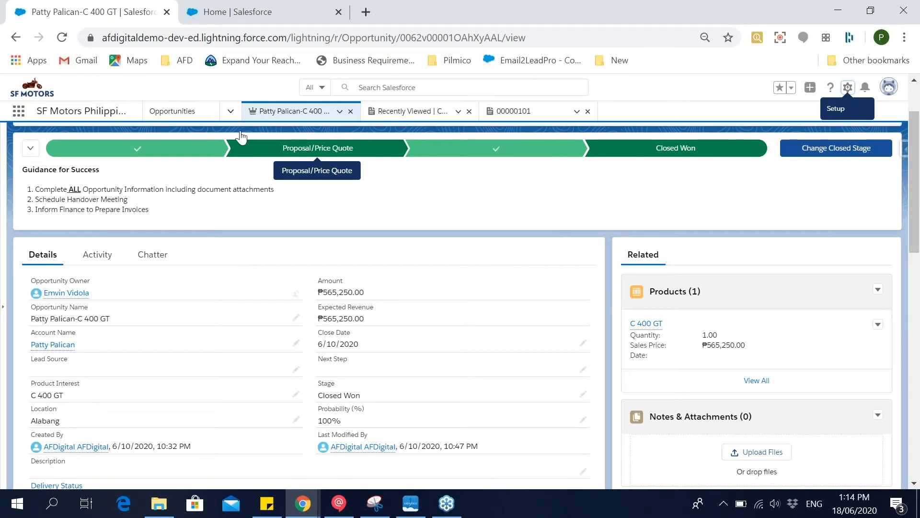
Open the Accounts list, view the record types offered for a new account, and return to the list.
{"action": "left_click", "coordinate": [230, 111]}
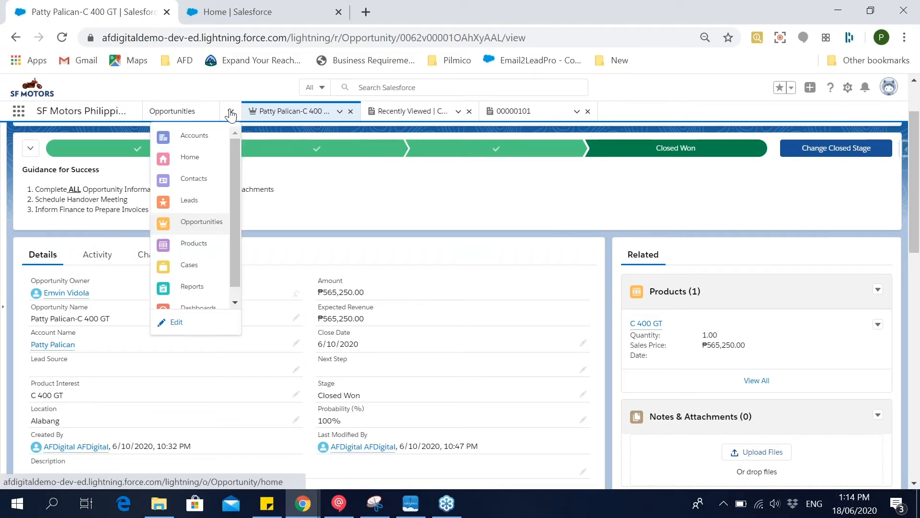
{"action": "left_click", "coordinate": [207, 136]}
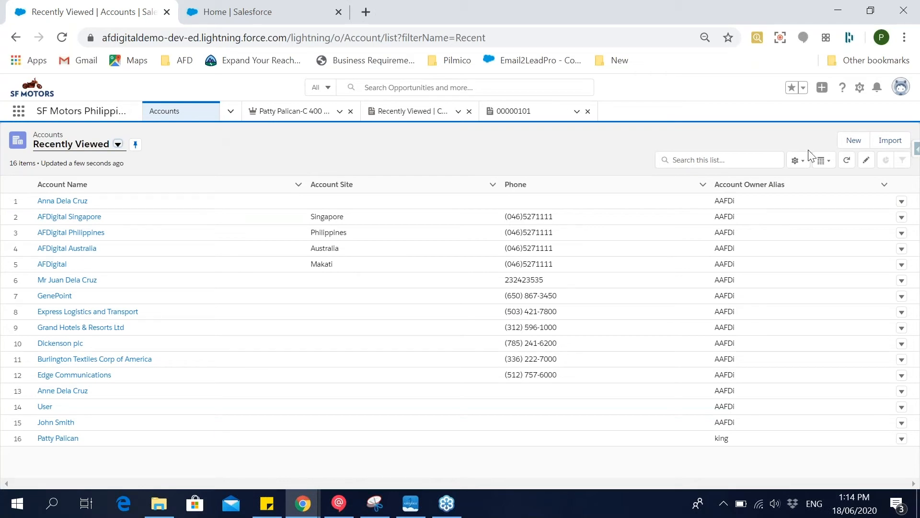
{"action": "left_click", "coordinate": [852, 141]}
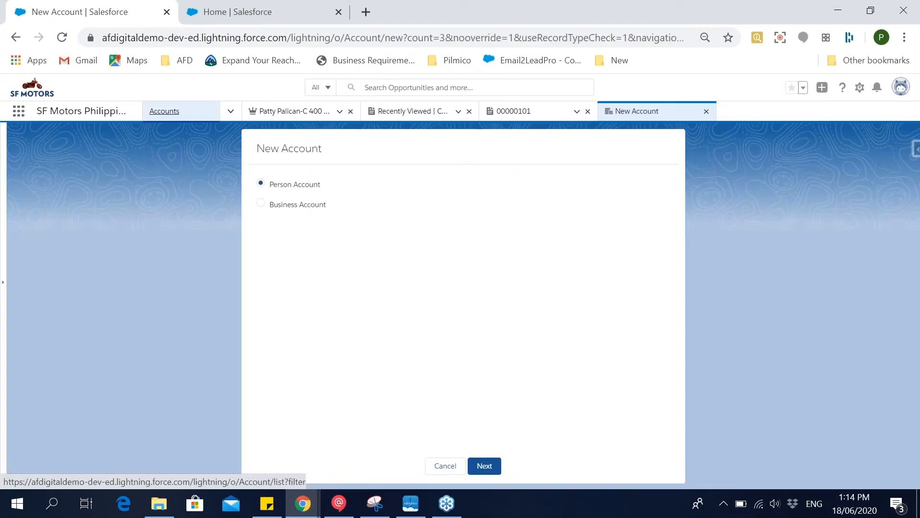
{"action": "left_click", "coordinate": [164, 111]}
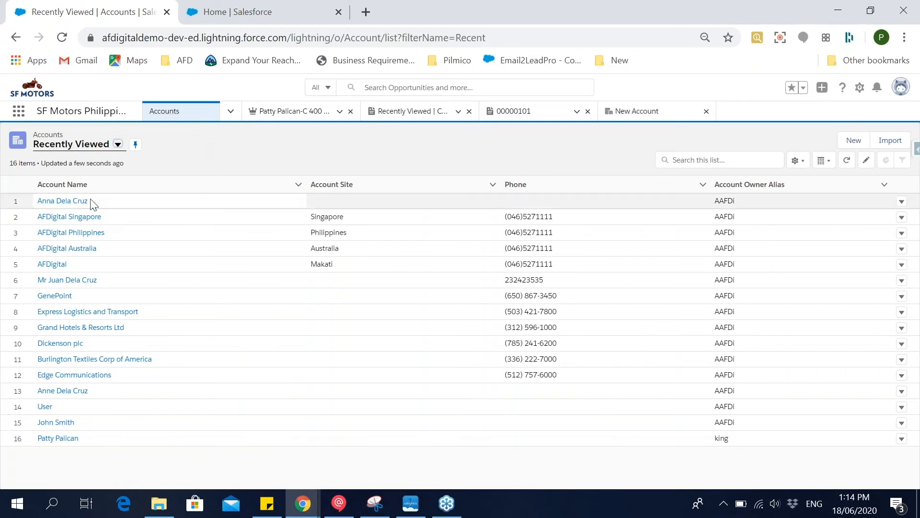
View the customer's person account, and examine the Parent Account field on the AFDigital business account.
{"action": "left_click", "coordinate": [61, 439]}
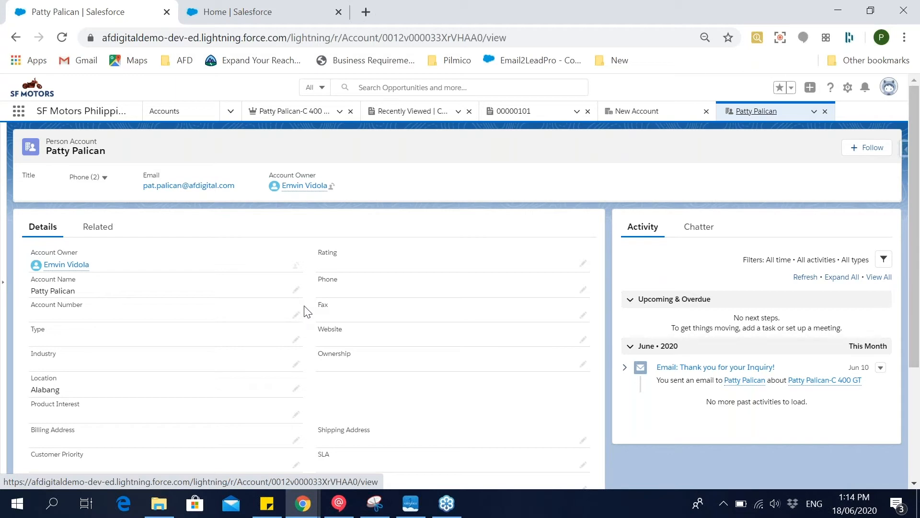
{"action": "left_click", "coordinate": [181, 119]}
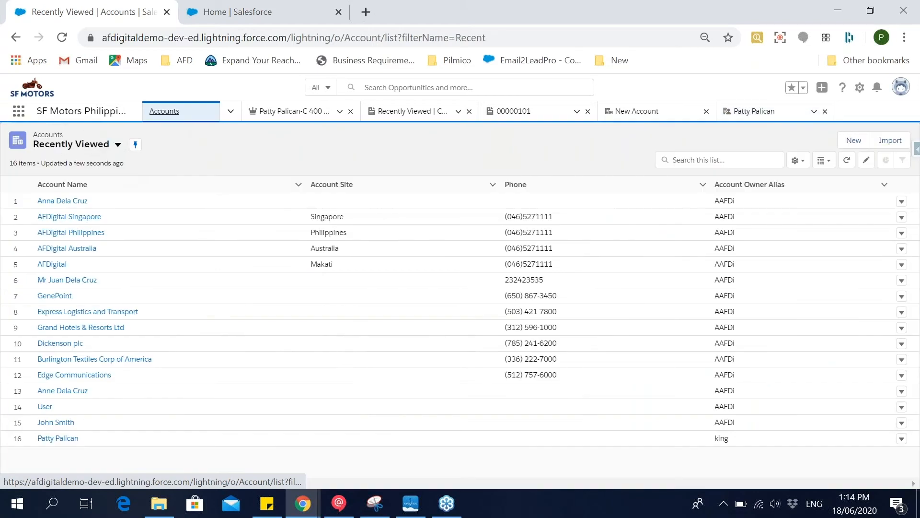
{"action": "left_click", "coordinate": [58, 267]}
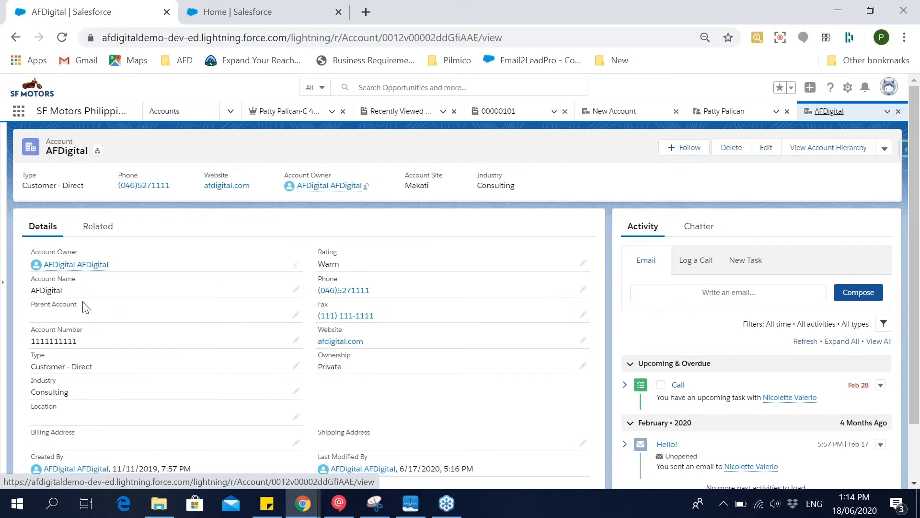
{"action": "left_click_drag", "start_coordinate": [78, 305], "coordinate": [29, 305]}
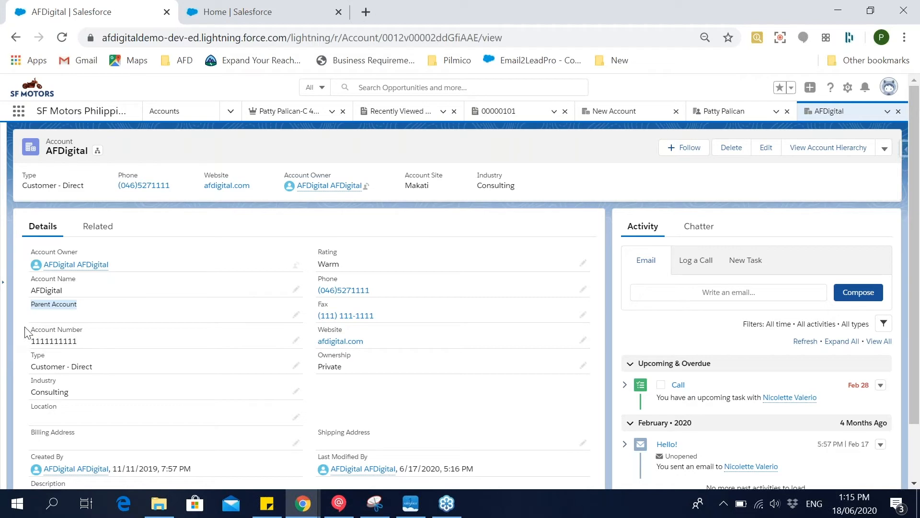
Open the AFDigital Australia account and open its Parent Account field for editing to inspect the linked parent.
{"action": "left_click", "coordinate": [178, 121]}
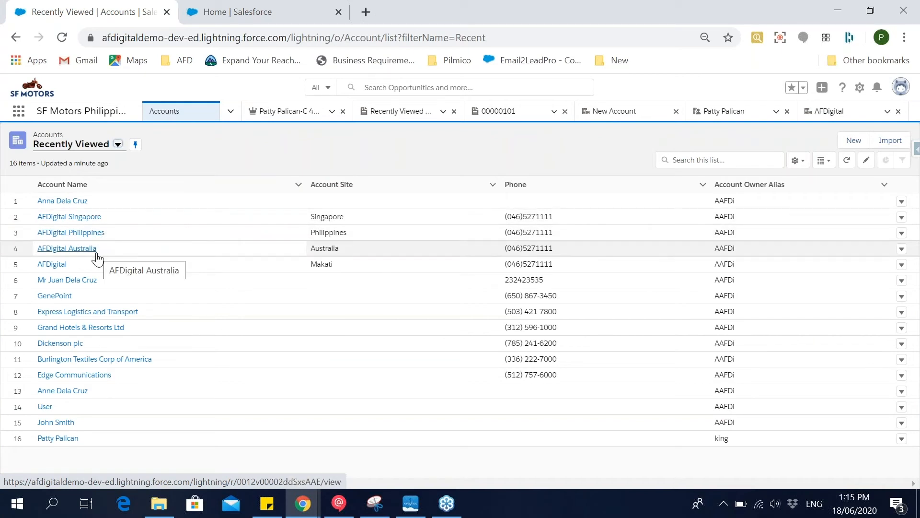
{"action": "left_click", "coordinate": [92, 253]}
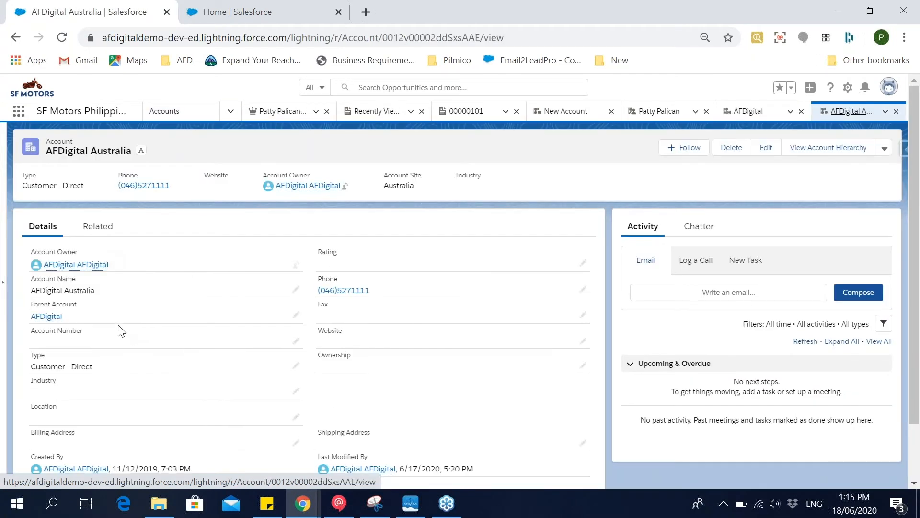
{"action": "double_click", "coordinate": [121, 326]}
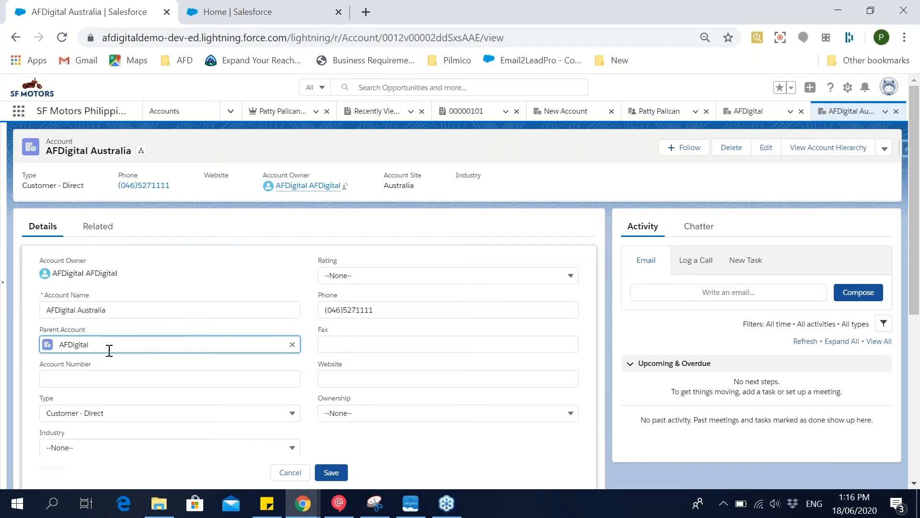
{"action": "double_click", "coordinate": [81, 345]}
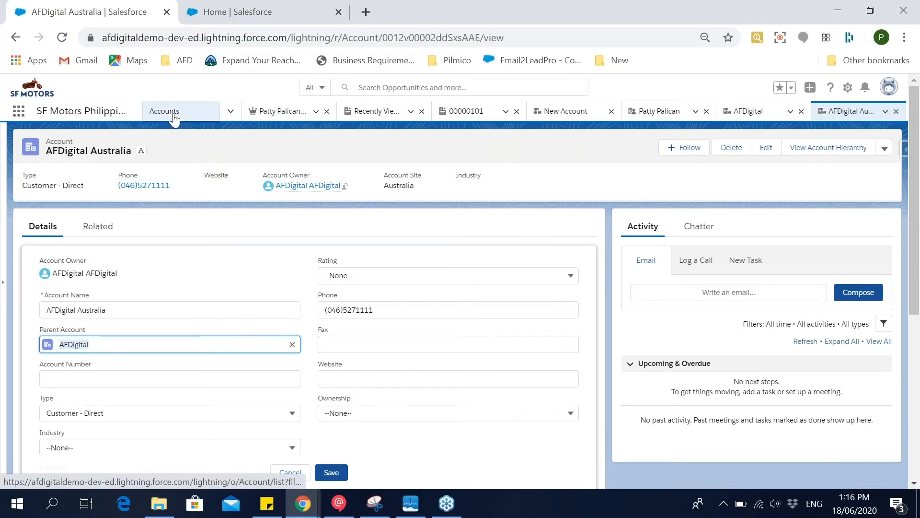
Return to the AFDigital account and view its account hierarchy with the child accounts.
{"action": "left_click", "coordinate": [745, 113]}
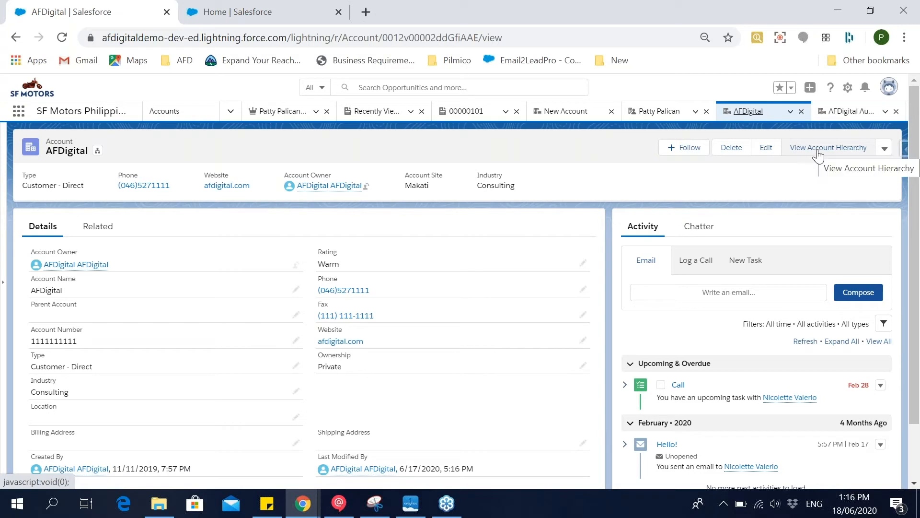
{"action": "left_click", "coordinate": [818, 155]}
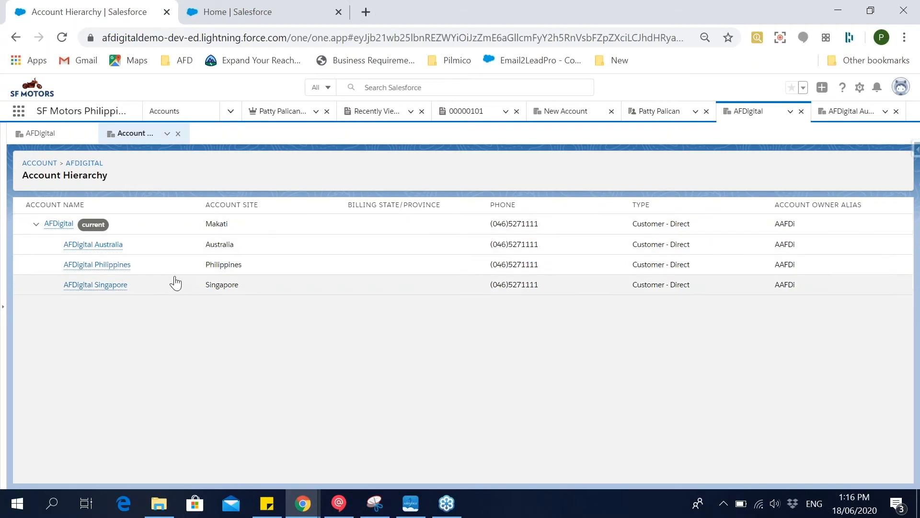
{"action": "mouse_move", "coordinate": [104, 291]}
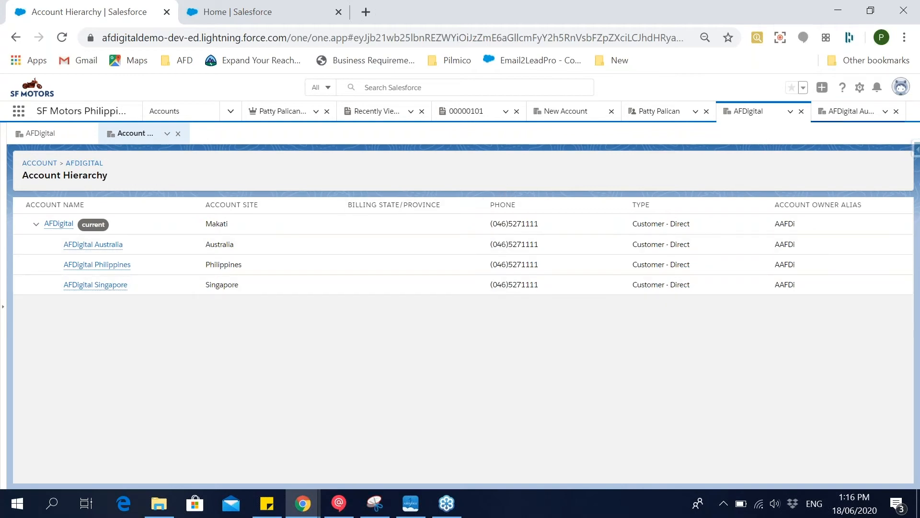
Open Setup and display the Object Manager's list of objects, with its object search ready for input.
{"action": "left_click", "coordinate": [860, 87]}
{"action": "left_click", "coordinate": [807, 121]}
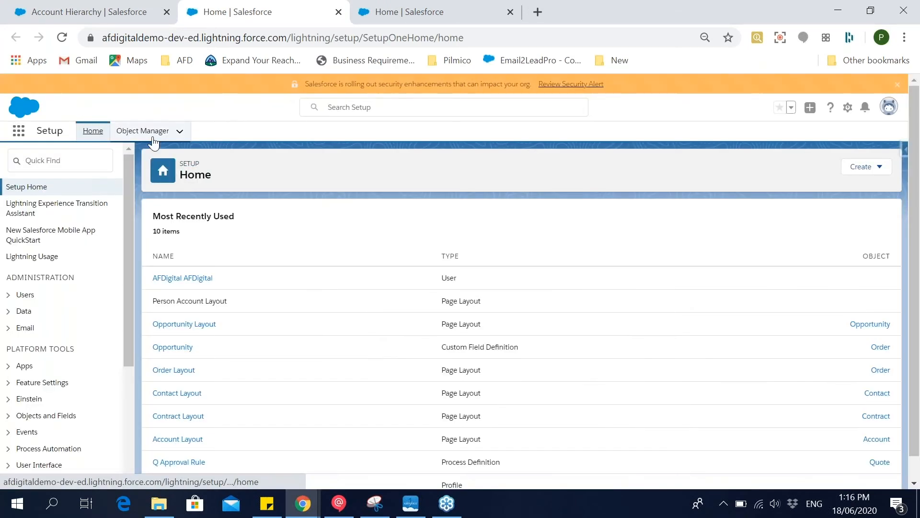
{"action": "left_click", "coordinate": [152, 138]}
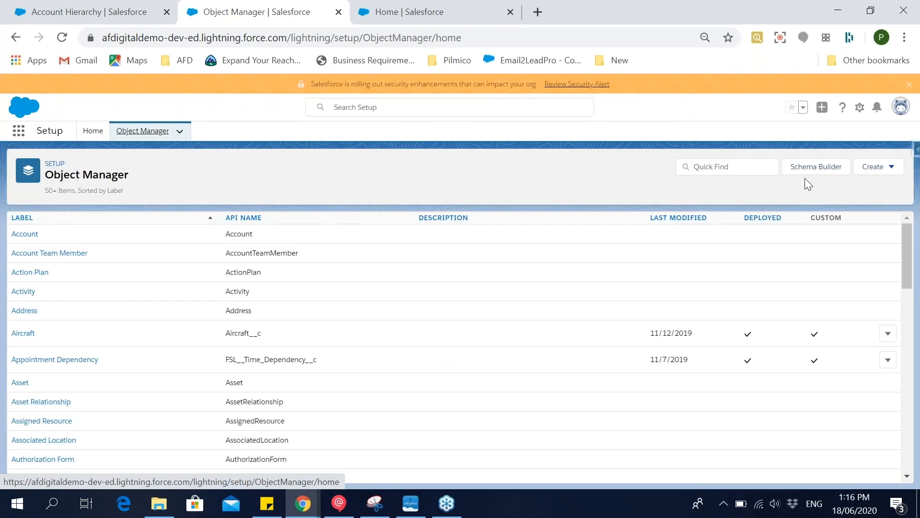
{"action": "left_click", "coordinate": [760, 167]}
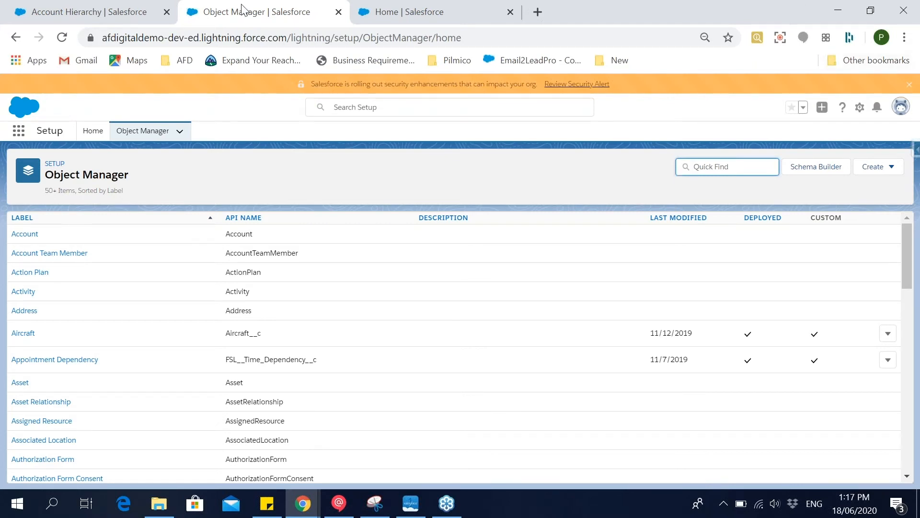
Return to the accounts list and start a new account to view the Person Account and Business Account record types.
{"action": "left_click", "coordinate": [95, 7]}
{"action": "left_click", "coordinate": [190, 111]}
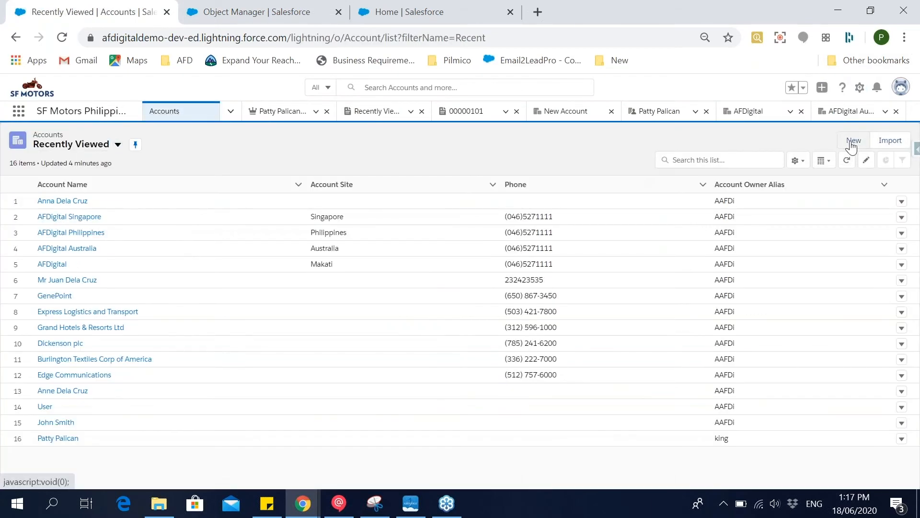
{"action": "left_click", "coordinate": [851, 145]}
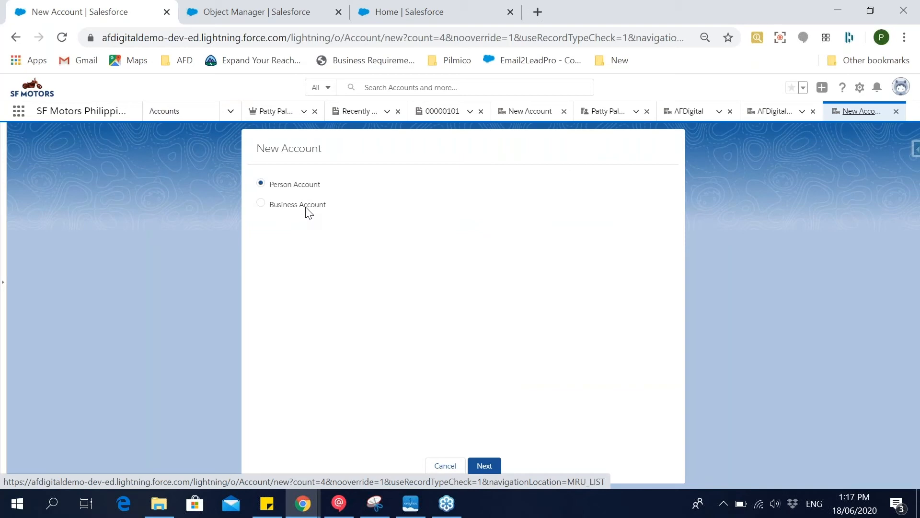
Open the Account object in Setup's Object Manager and display its page layout named Account Layout.
{"action": "left_click", "coordinate": [252, 10]}
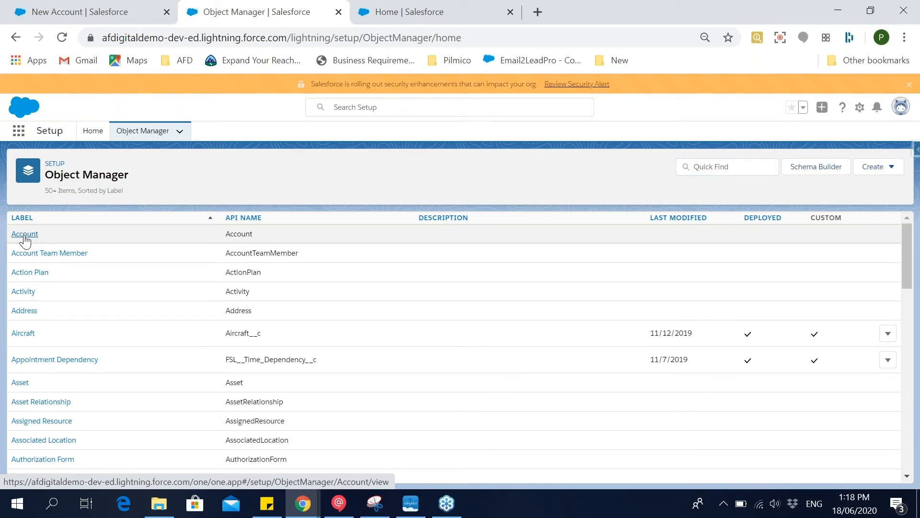
{"action": "left_click", "coordinate": [25, 235]}
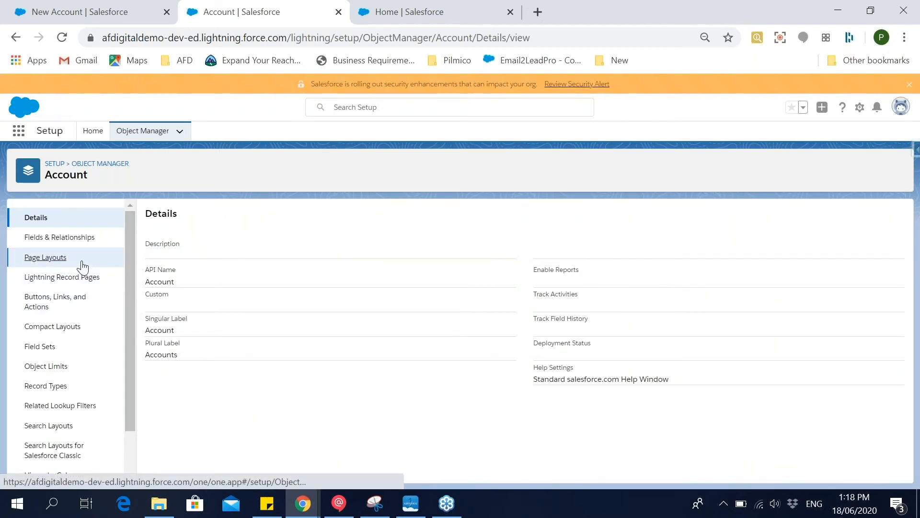
{"action": "left_click", "coordinate": [82, 264]}
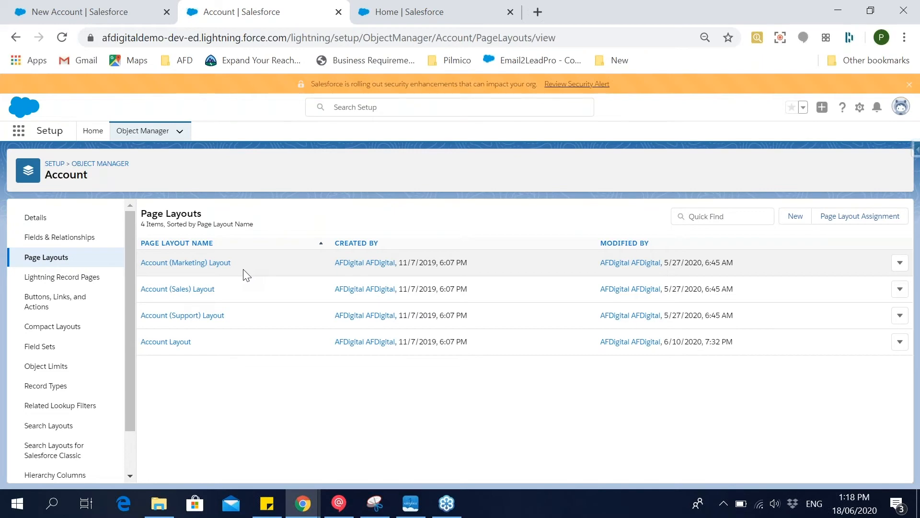
{"action": "left_click", "coordinate": [165, 341]}
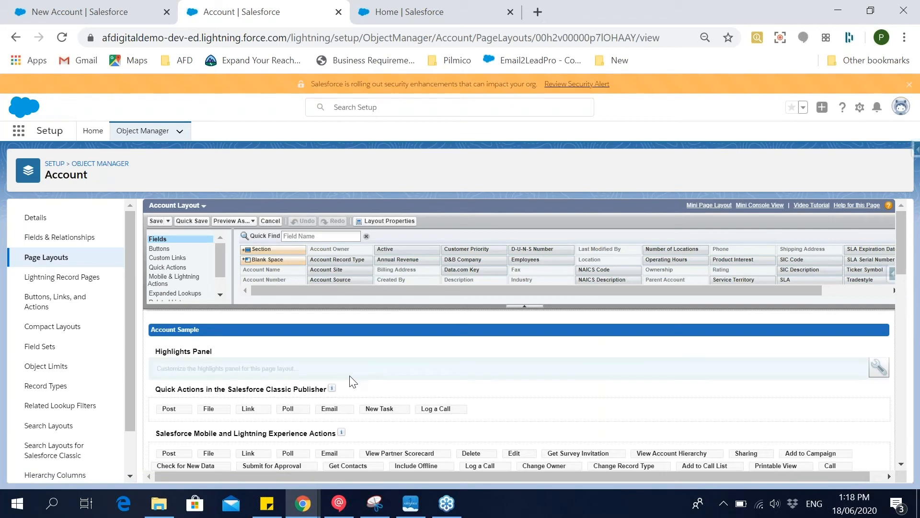
{"action": "scroll", "coordinate": [348, 380], "scroll_direction": "down", "scroll_amount": 3}
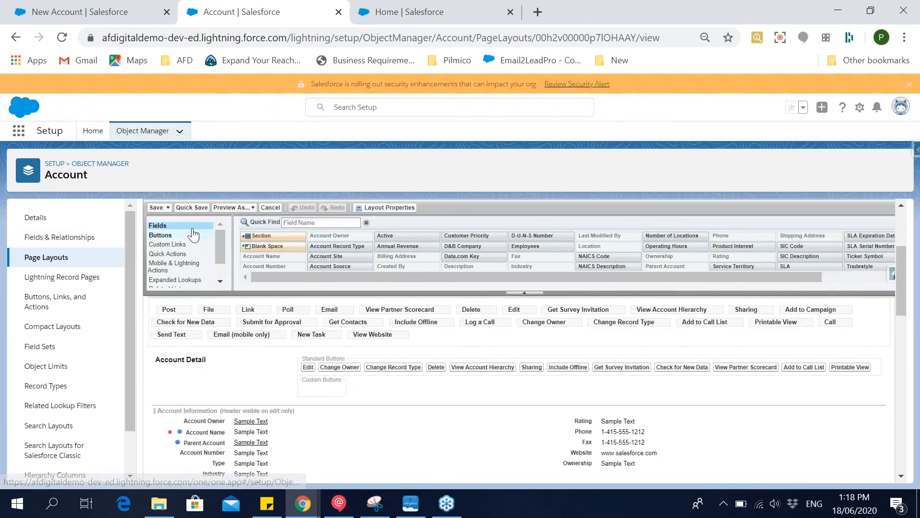
Search the Account Layout's available fields for "pa" to locate the Parent Account field.
{"action": "left_click", "coordinate": [294, 222]}
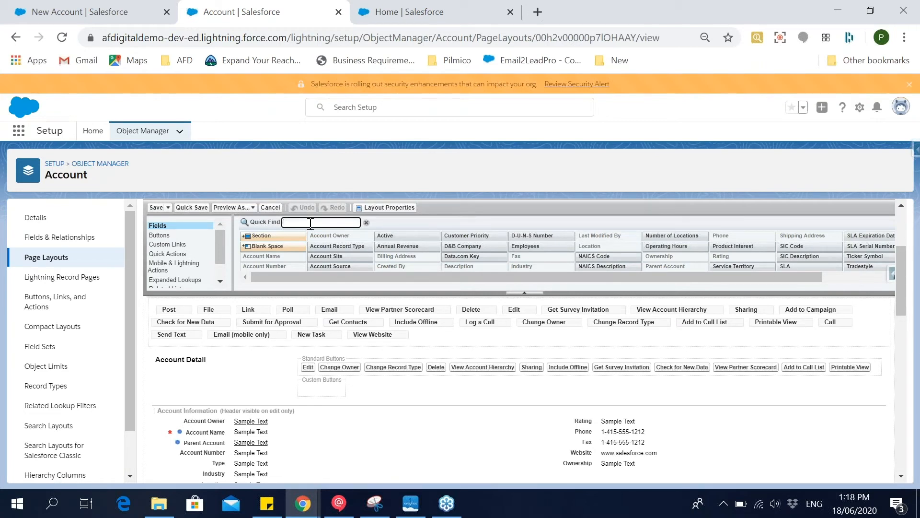
{"action": "type", "text": "pe"}
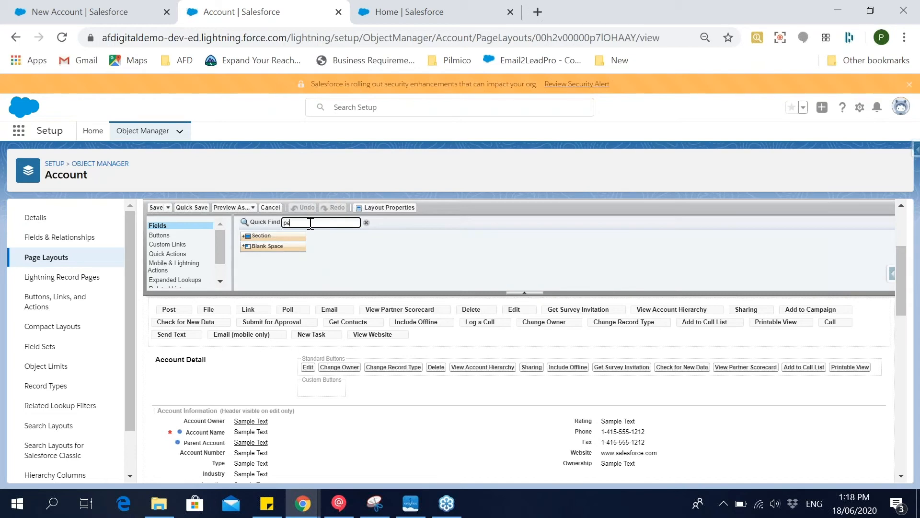
{"action": "key", "text": "BackSpace"}
{"action": "key", "text": "BackSpace"}
{"action": "type", "text": "pa"}
{"action": "left_click", "coordinate": [287, 257]}
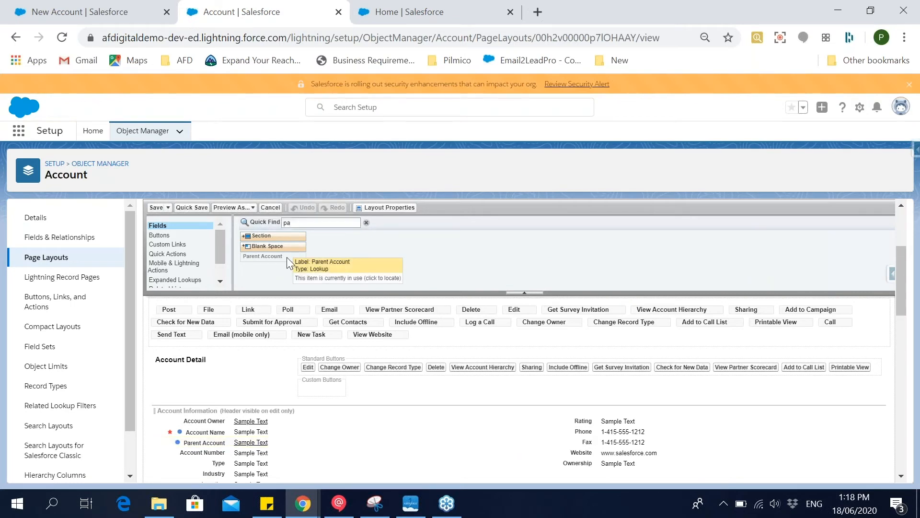
Find the Person Account object in Object Manager with the search "pers" and open its Person Account Layout.
{"action": "left_click", "coordinate": [101, 164]}
{"action": "left_click", "coordinate": [716, 168]}
{"action": "type", "text": "pers"}
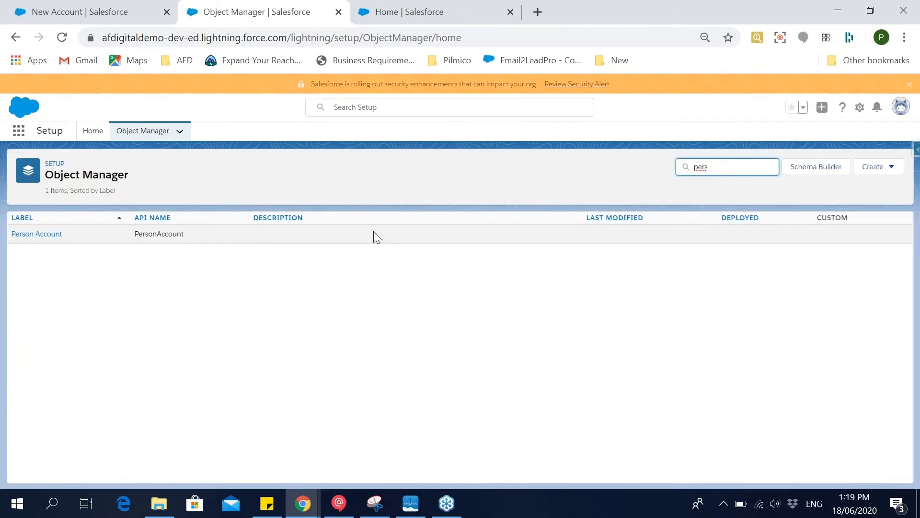
{"action": "left_click", "coordinate": [37, 235]}
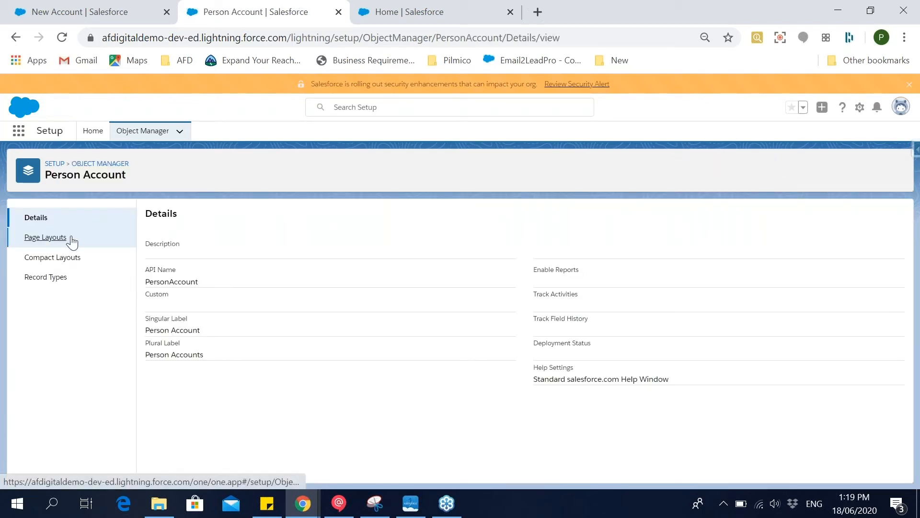
{"action": "left_click", "coordinate": [72, 239]}
{"action": "left_click", "coordinate": [168, 267]}
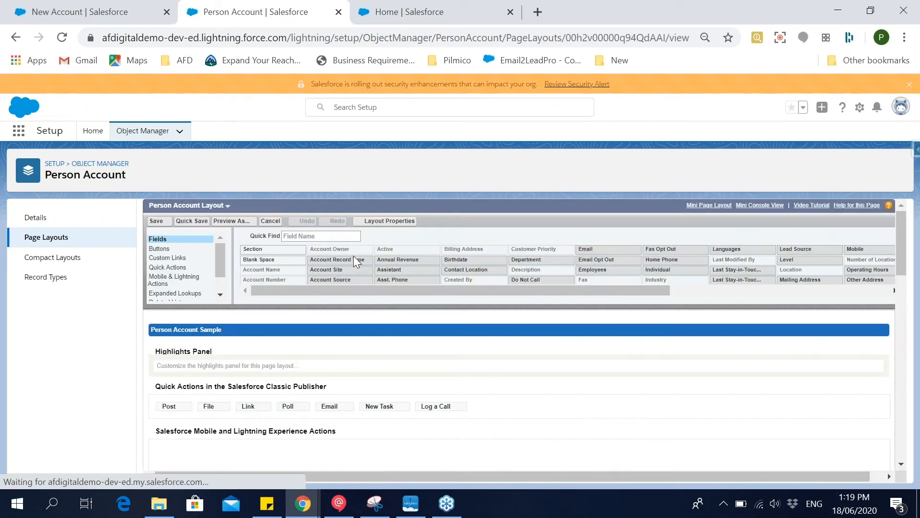
Search the Person Account Layout's available fields for "paren" to check for a parent account field, and clear the search.
{"action": "type", "text": "p"}
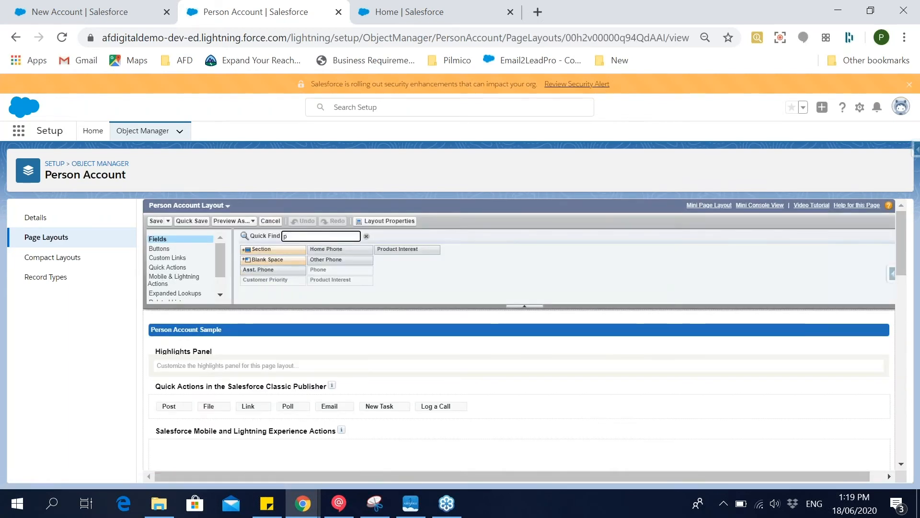
{"action": "type", "text": "r"}
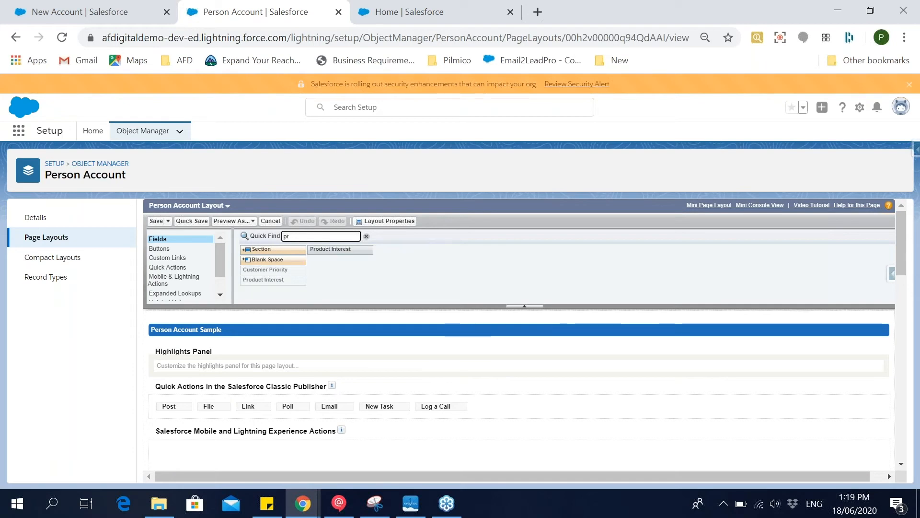
{"action": "key", "text": "BackSpace"}
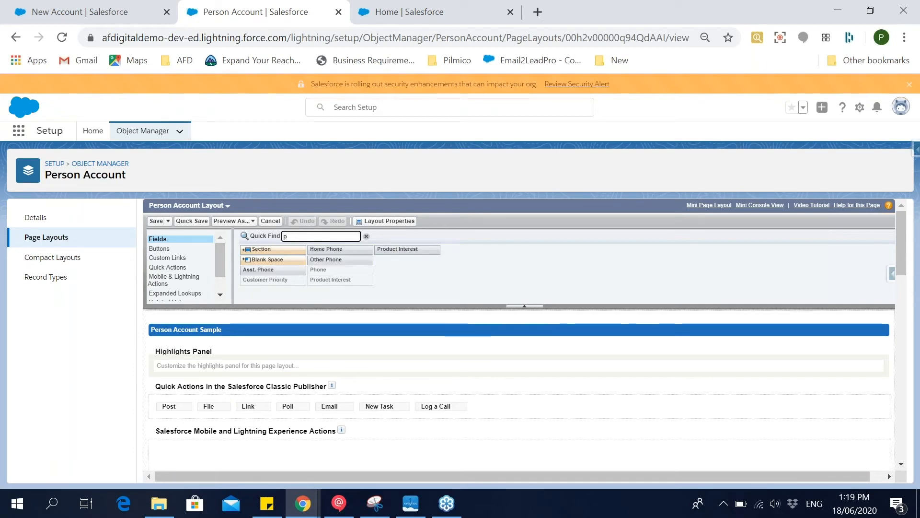
{"action": "type", "text": "aren"}
{"action": "double_click", "coordinate": [311, 234]}
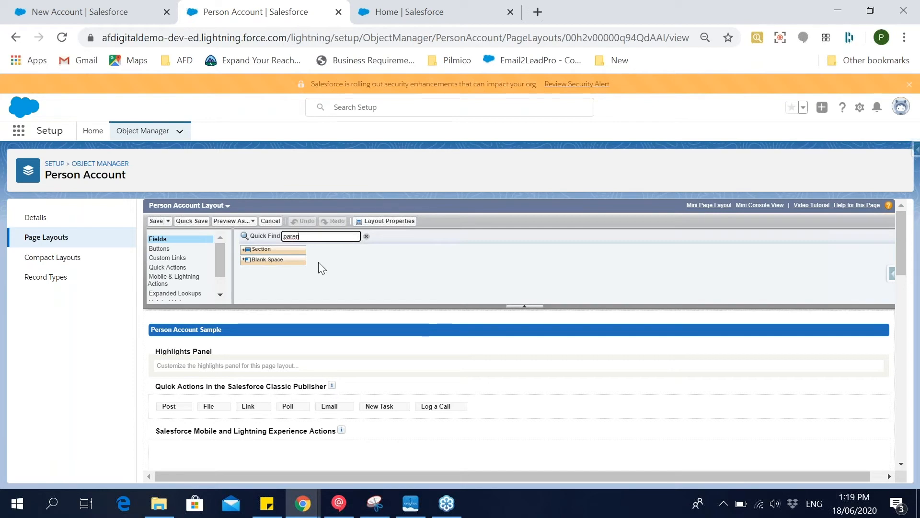
{"action": "left_click", "coordinate": [353, 262]}
{"action": "double_click", "coordinate": [325, 236]}
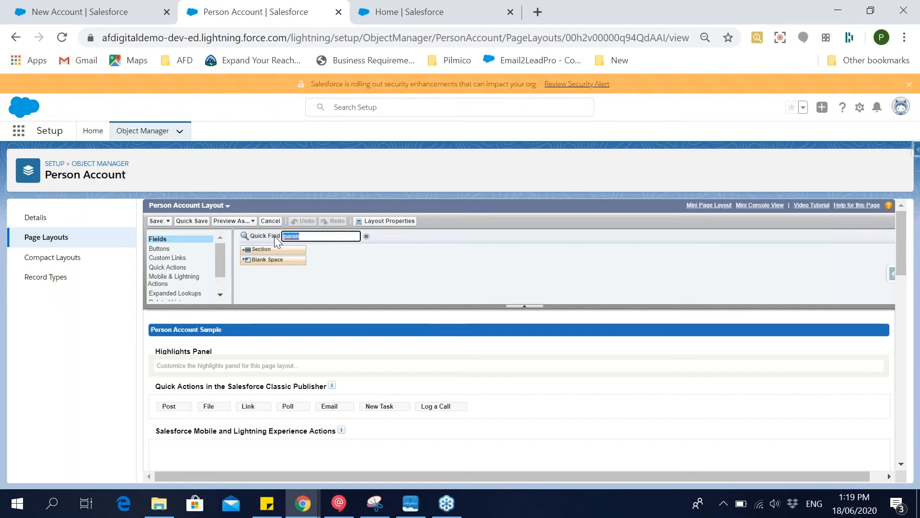
{"action": "key", "text": "BackSpace"}
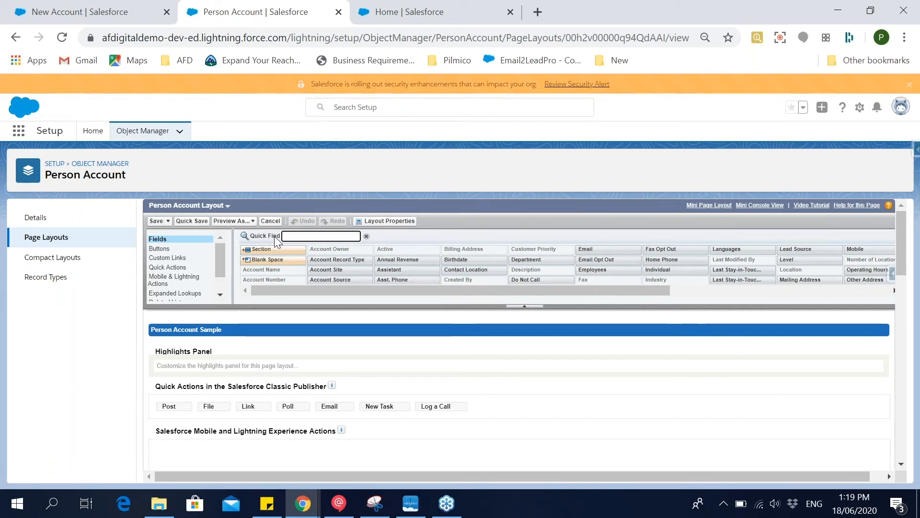
Find Account Teams from Setup Home with the search "account te" and view its Team Roles picklist values.
{"action": "left_click", "coordinate": [53, 167]}
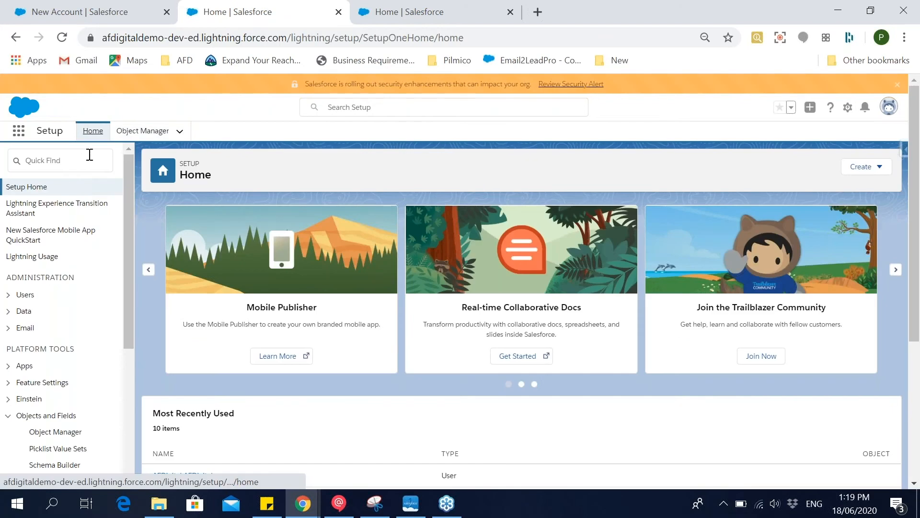
{"action": "left_click", "coordinate": [75, 163]}
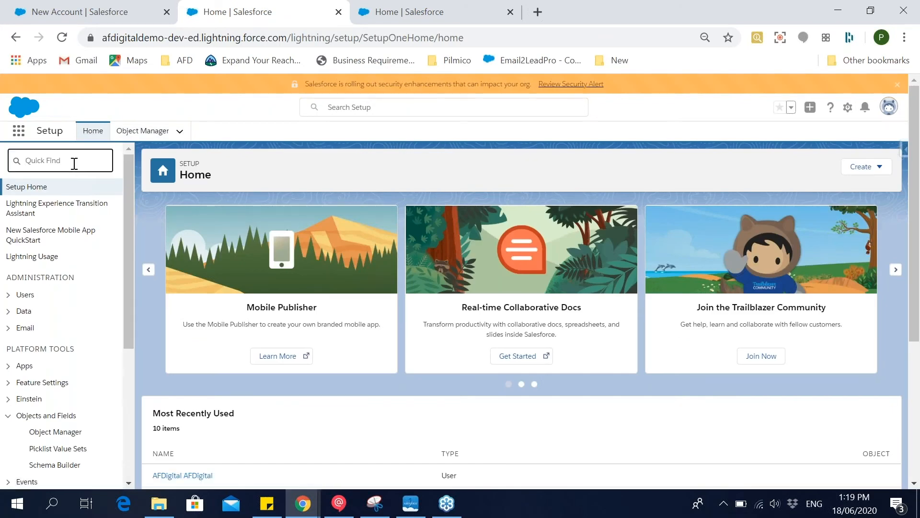
{"action": "type", "text": "account te"}
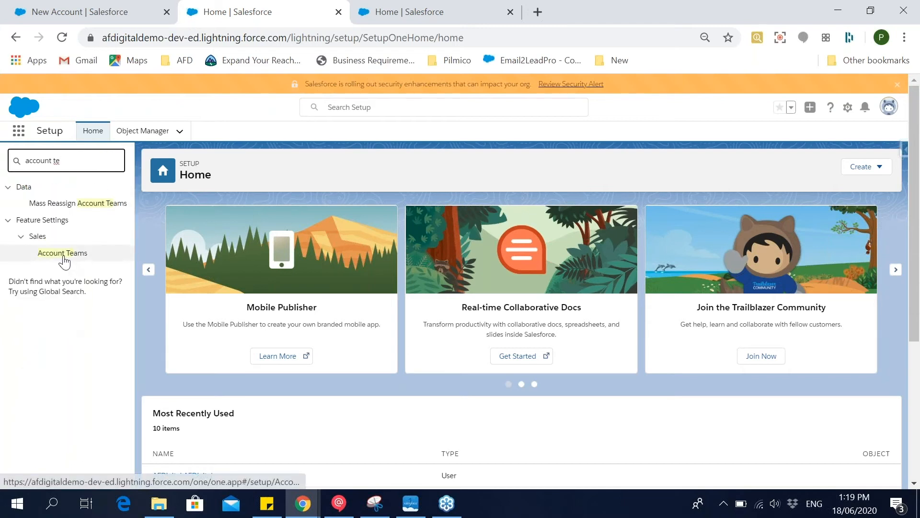
{"action": "left_click", "coordinate": [62, 254]}
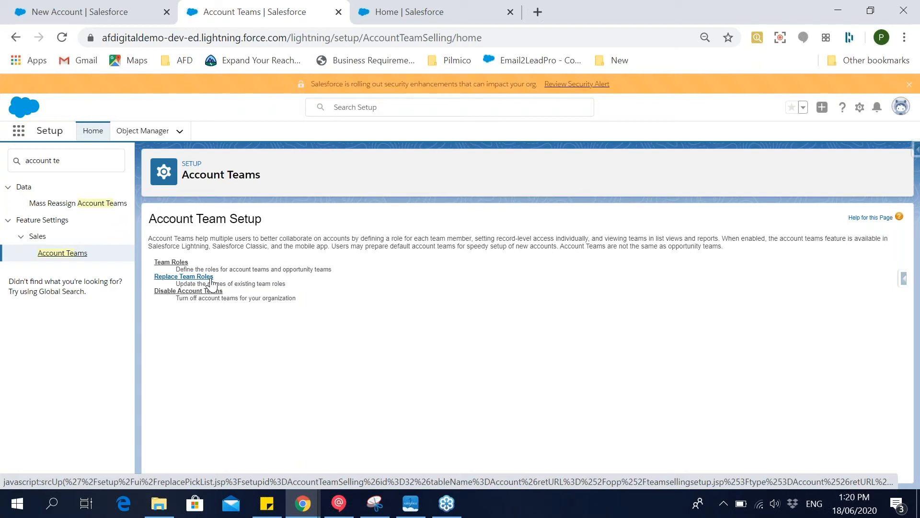
{"action": "left_click", "coordinate": [186, 262]}
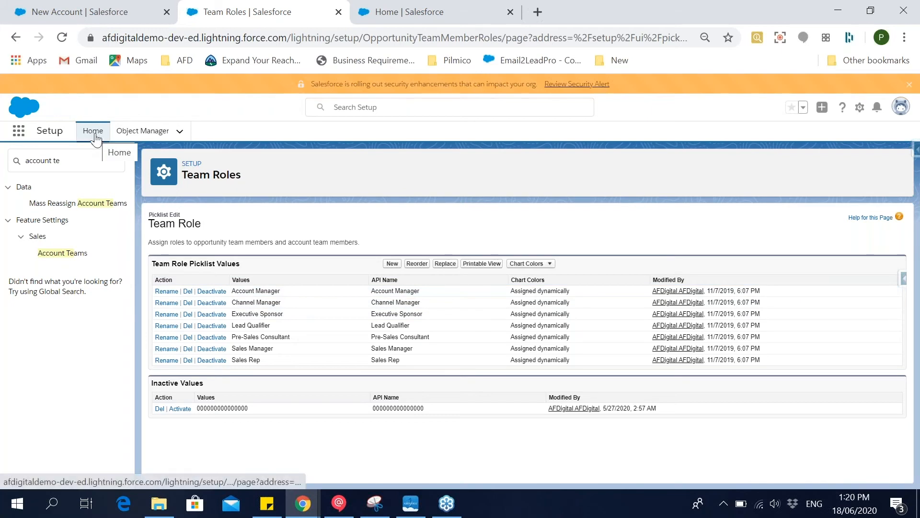
Bring Setup back to the Object Manager list and view the customer's C 400 GT opportunity with its stage path.
{"action": "left_click", "coordinate": [143, 133]}
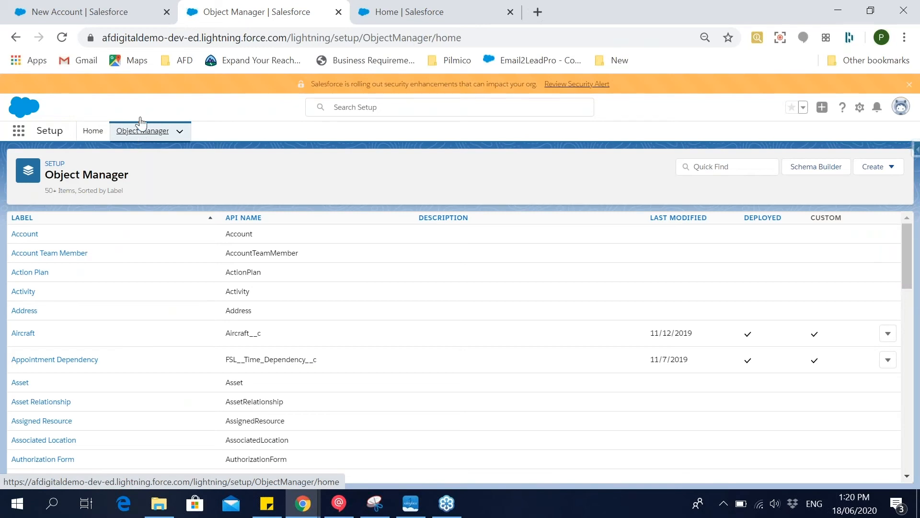
{"action": "left_click", "coordinate": [88, 14]}
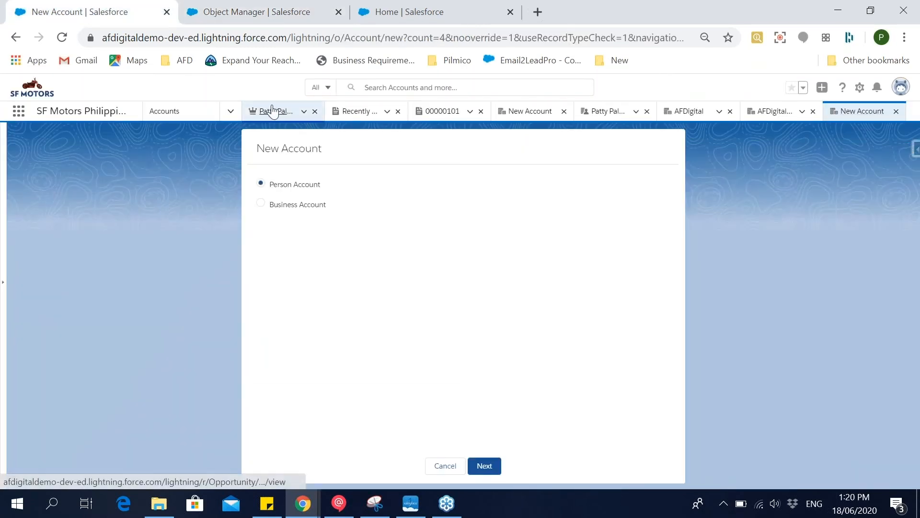
{"action": "left_click", "coordinate": [273, 113]}
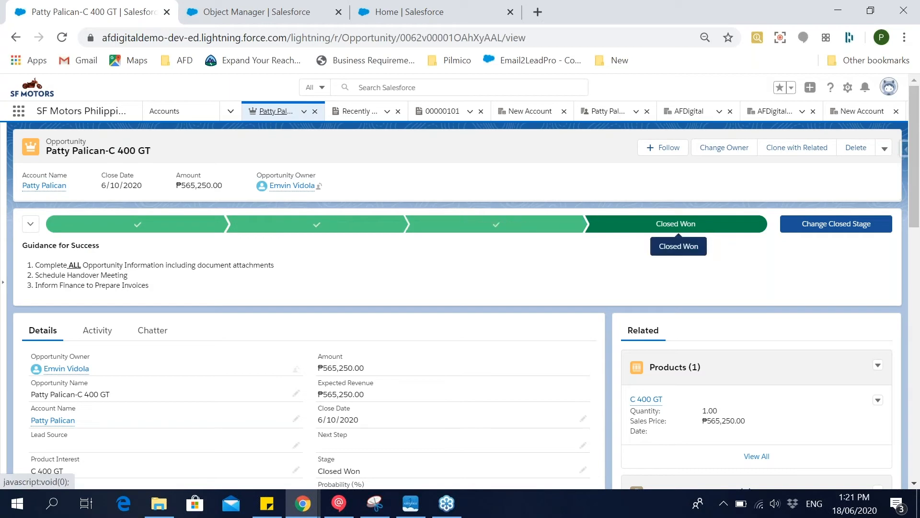
Open the Opportunity object in Object Manager and find its Stage field among the fields and relationships.
{"action": "left_click", "coordinate": [269, 6]}
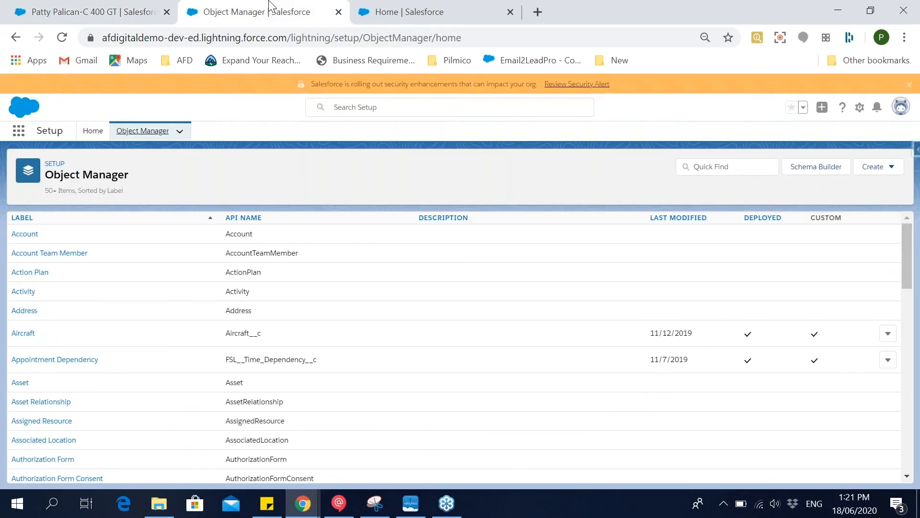
{"action": "left_click", "coordinate": [729, 166]}
{"action": "type", "text": "opp"}
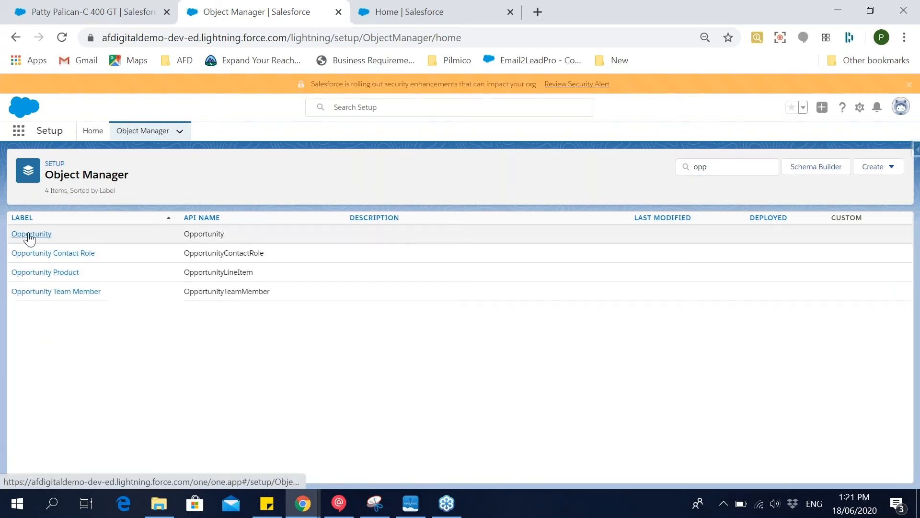
{"action": "left_click", "coordinate": [30, 235]}
{"action": "left_click", "coordinate": [60, 236]}
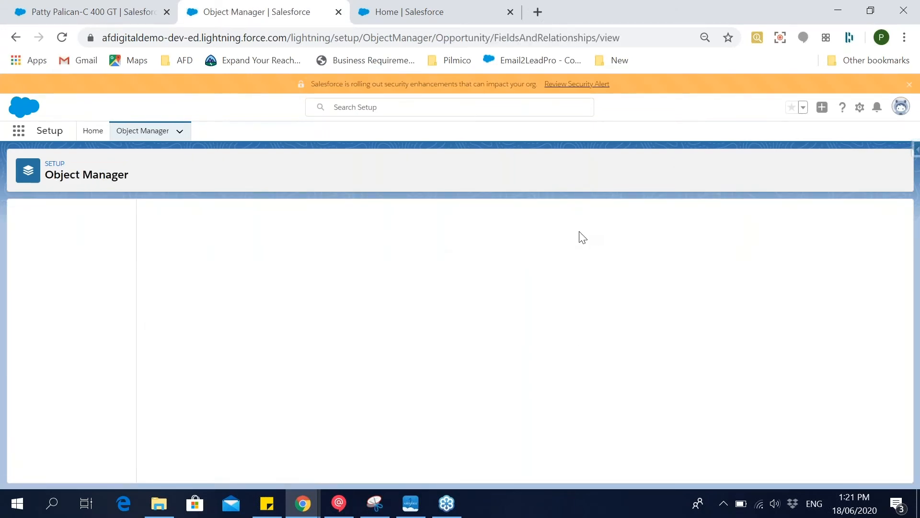
{"action": "left_click", "coordinate": [669, 215]}
{"action": "type", "text": "stage"}
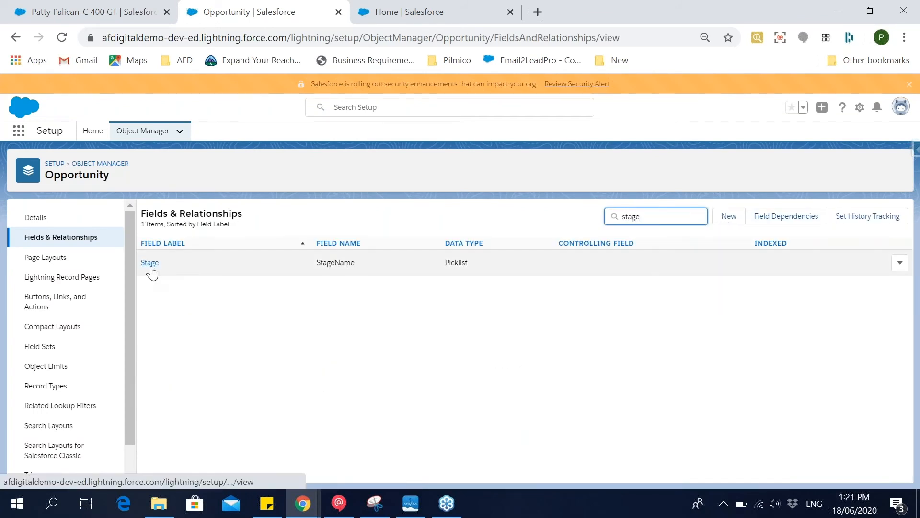
{"action": "left_click", "coordinate": [149, 263]}
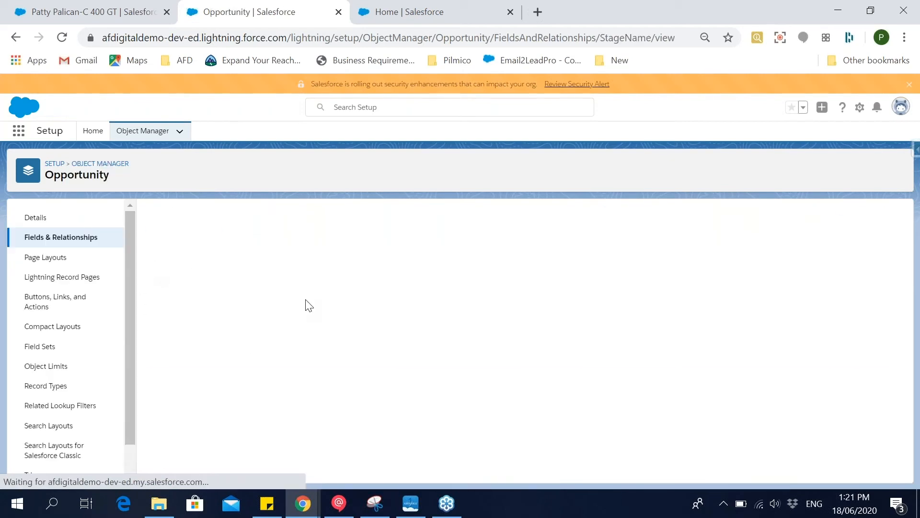
Examine the Stage field's Opportunity Stages Picklist Values and highlight the Inactive Values heading.
{"action": "scroll", "coordinate": [308, 308], "scroll_direction": "down", "scroll_amount": 3}
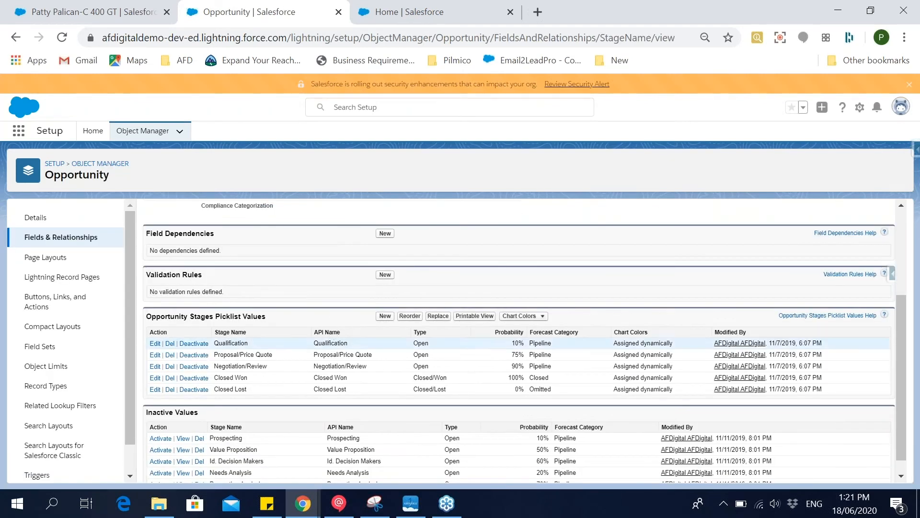
{"action": "scroll", "coordinate": [322, 347], "scroll_direction": "down", "scroll_amount": 1}
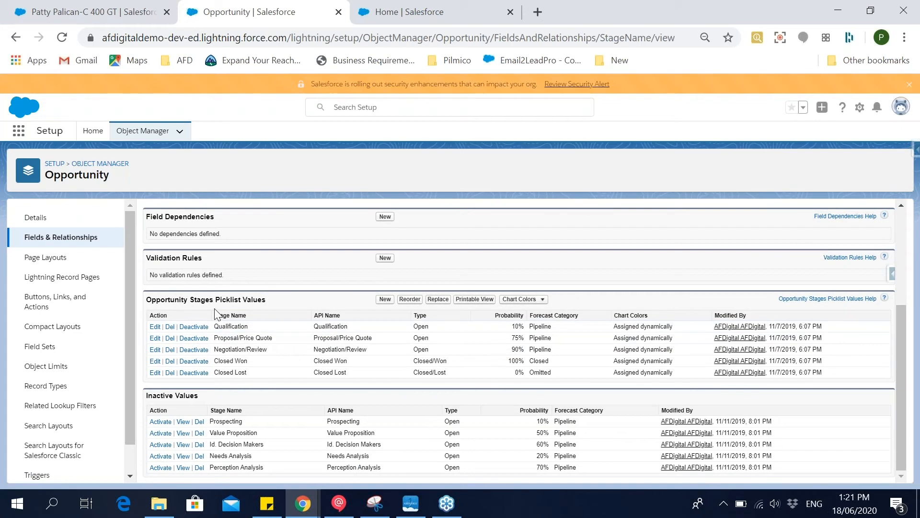
{"action": "double_click", "coordinate": [199, 300]}
{"action": "left_click", "coordinate": [194, 299]}
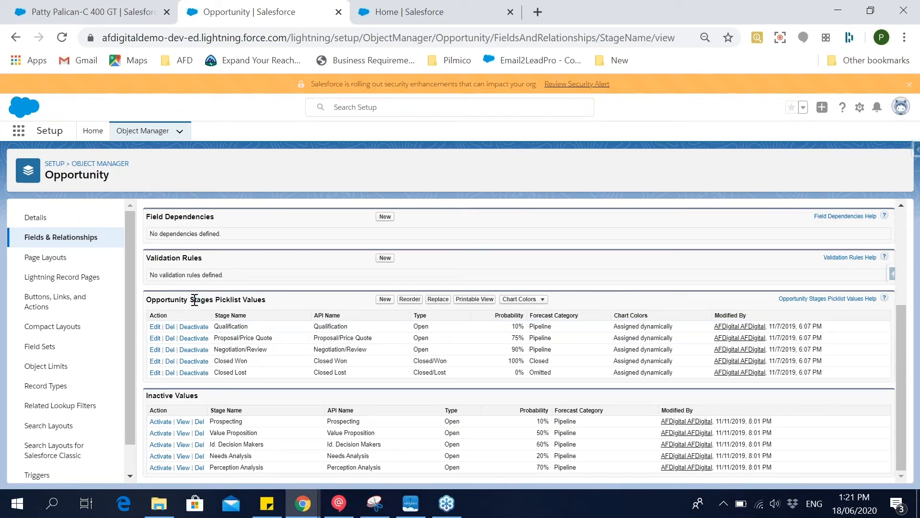
{"action": "double_click", "coordinate": [149, 302]}
{"action": "left_click", "coordinate": [241, 307]}
{"action": "left_click_drag", "start_coordinate": [200, 396], "coordinate": [148, 393]}
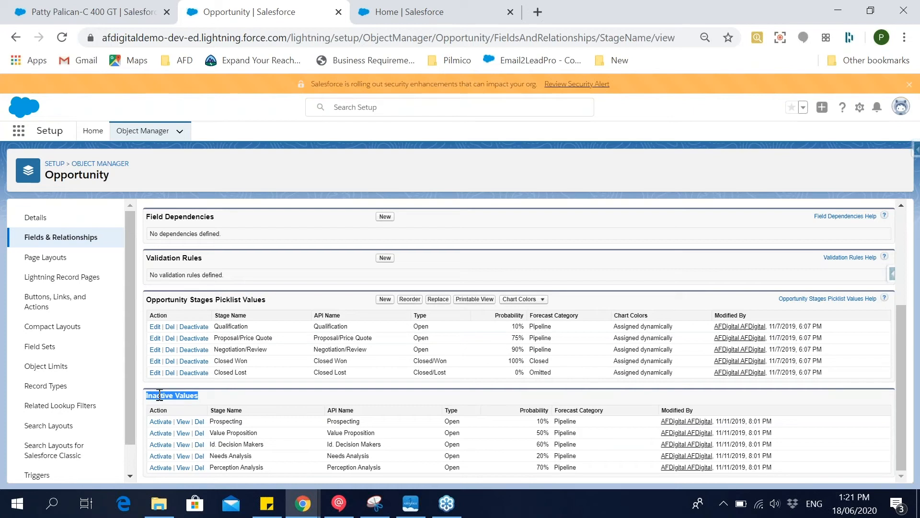
View the customer's C 400 GT opportunity with its stage path and return to the Stage field's setup page.
{"action": "left_click", "coordinate": [159, 395]}
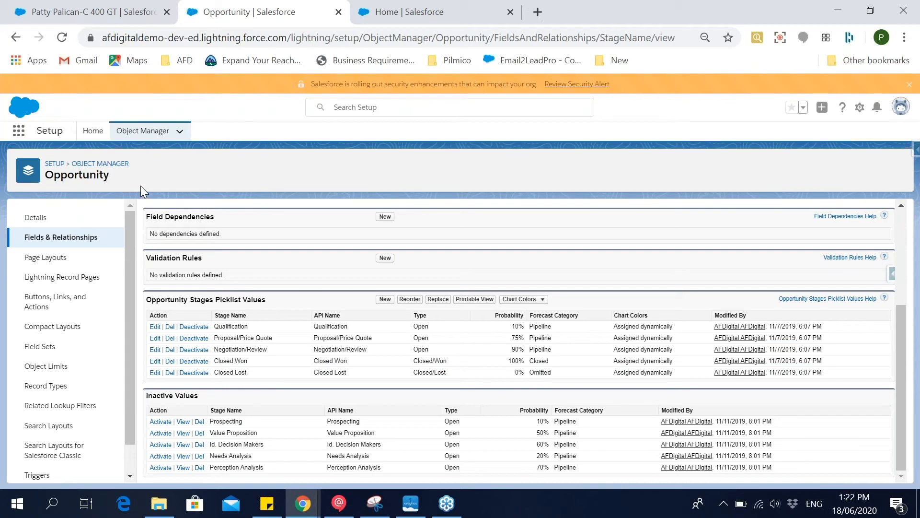
{"action": "left_click", "coordinate": [102, 11]}
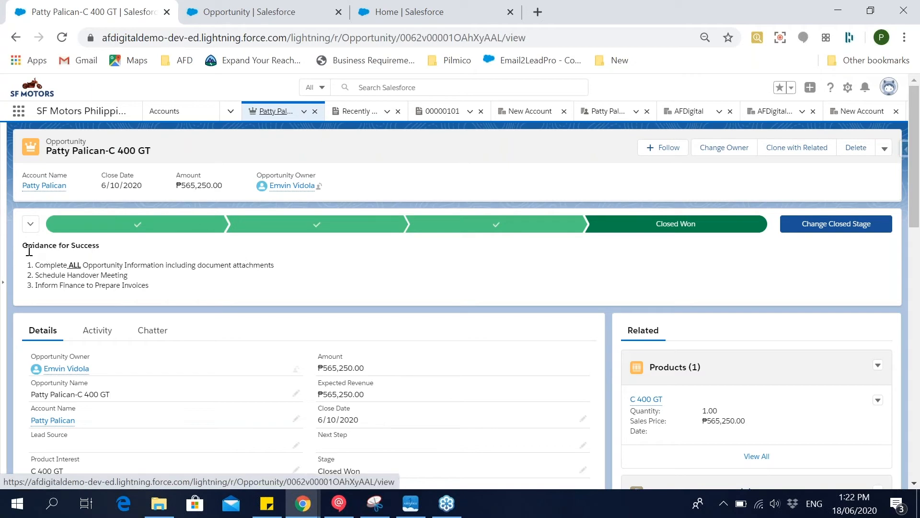
{"action": "left_click", "coordinate": [221, 14]}
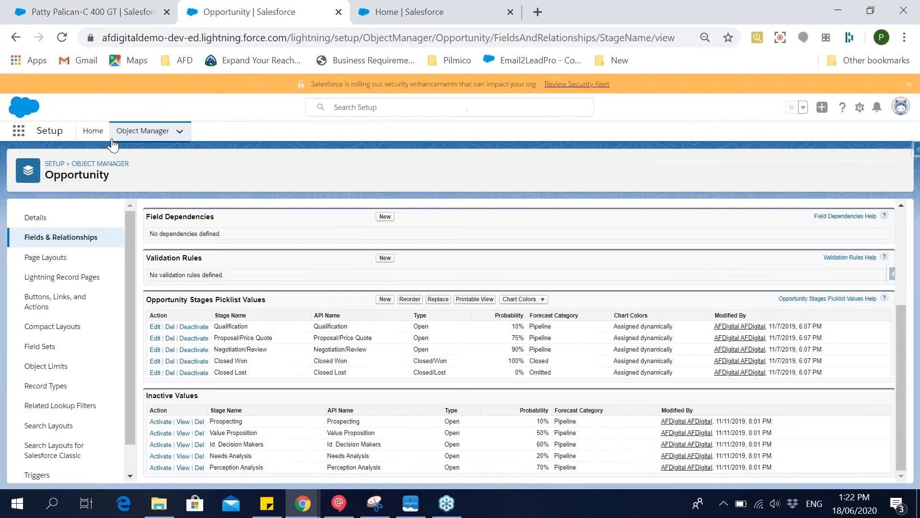
Find Path Settings from Setup Home with the search "path se" and highlight the Opportunity Path entry.
{"action": "left_click", "coordinate": [55, 164]}
{"action": "left_click_drag", "start_coordinate": [65, 163], "coordinate": [8, 156]}
{"action": "type", "text": "pa"}
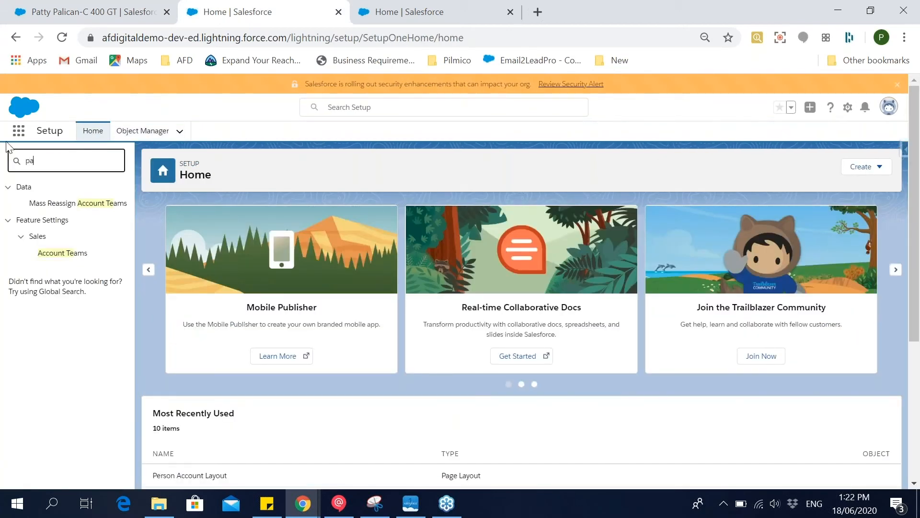
{"action": "type", "text": "th se"}
{"action": "left_click", "coordinate": [67, 205]}
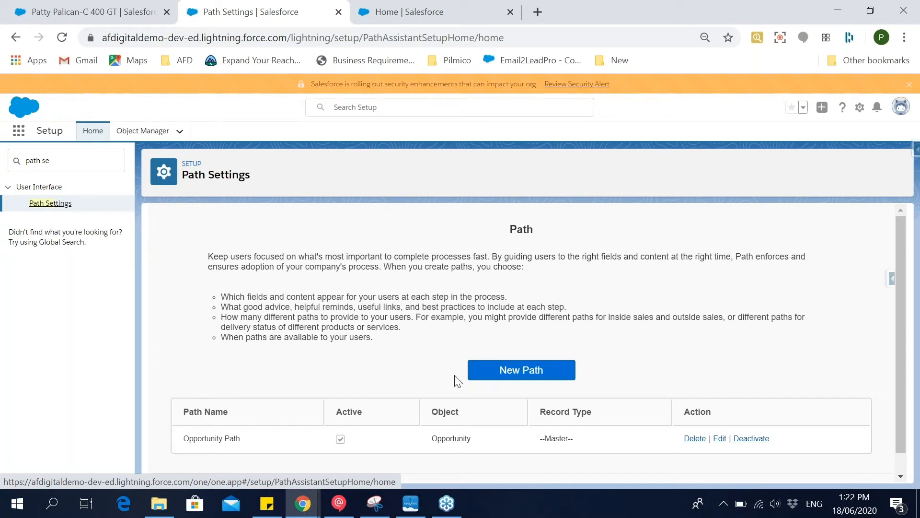
{"action": "left_click_drag", "start_coordinate": [190, 442], "coordinate": [269, 440]}
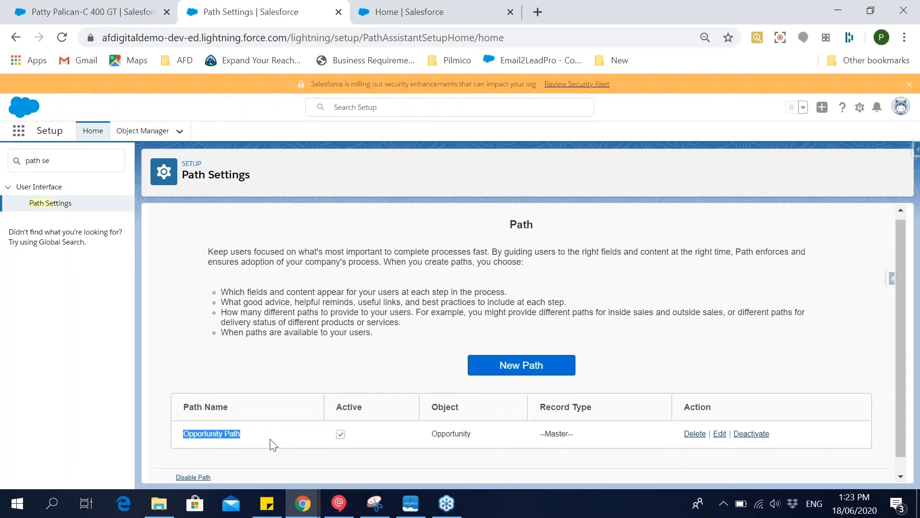
Create a new path and enter Opportunity Path as its name.
{"action": "scroll", "coordinate": [270, 441], "scroll_direction": "down", "scroll_amount": 1}
{"action": "left_click", "coordinate": [521, 355]}
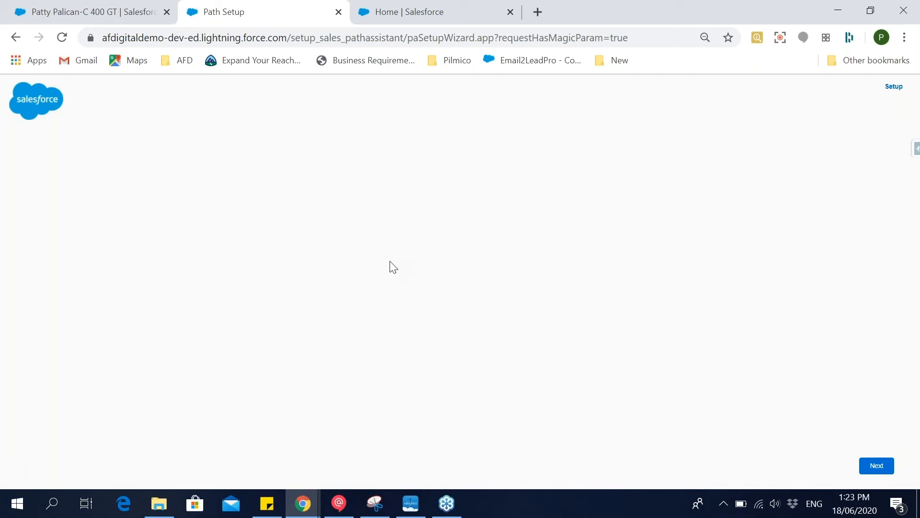
{"action": "left_click", "coordinate": [428, 205]}
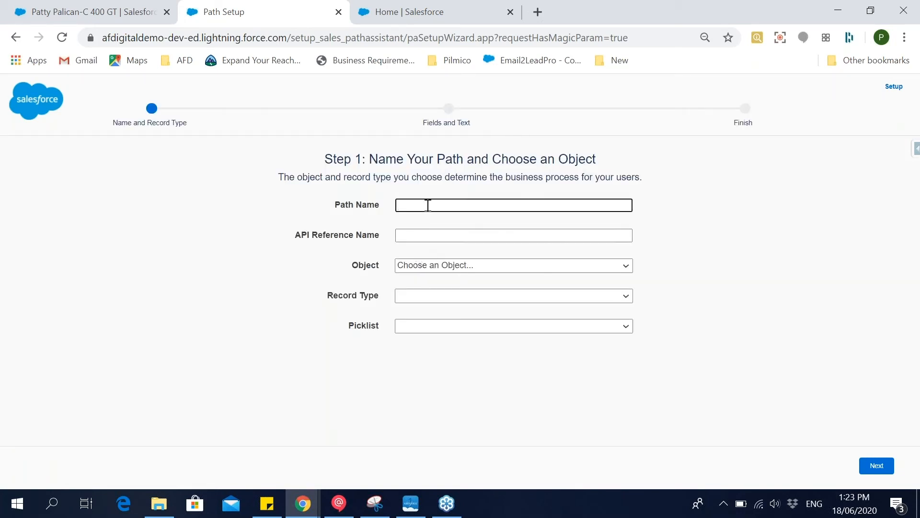
{"action": "type", "text": "Opportu"}
{"action": "key", "text": "BackSpace"}
{"action": "type", "text": "unity Path"}
Try to assign the new path to the Opportunity object and choose its record type.
{"action": "left_click", "coordinate": [507, 266]}
{"action": "scroll", "coordinate": [510, 239], "scroll_direction": "down", "scroll_amount": 1}
{"action": "scroll", "coordinate": [510, 230], "scroll_direction": "up", "scroll_amount": 1}
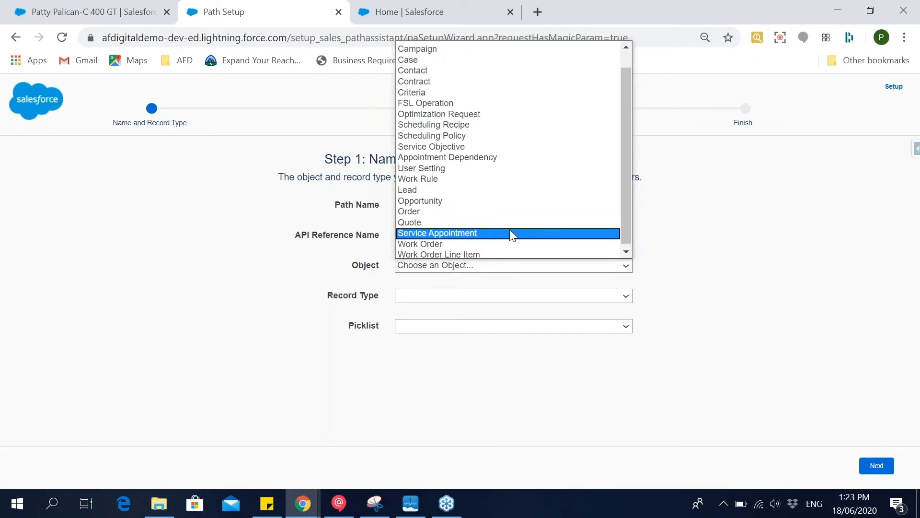
{"action": "scroll", "coordinate": [509, 229], "scroll_direction": "up", "scroll_amount": 1}
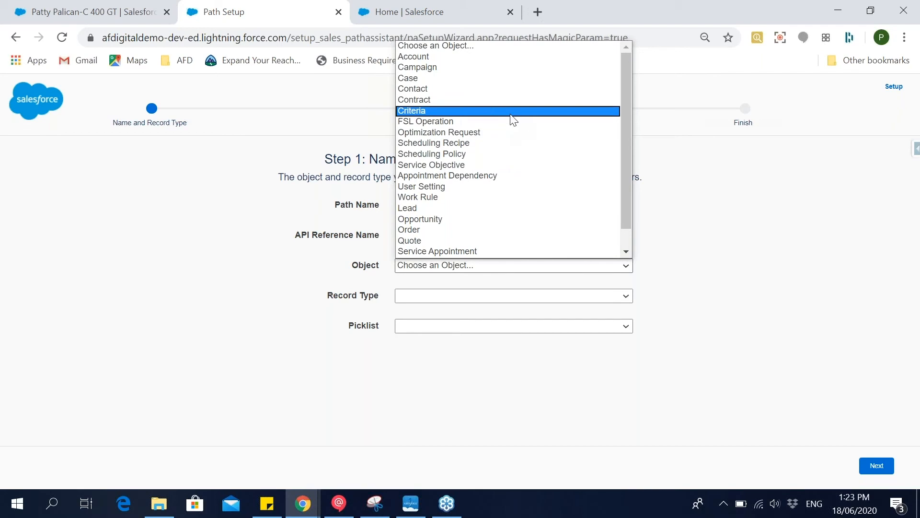
{"action": "left_click", "coordinate": [511, 218]}
{"action": "left_click", "coordinate": [504, 300]}
Set the path's object to Quote and rename it Quote Path with the API reference name Quote_Path.
{"action": "left_click", "coordinate": [479, 267]}
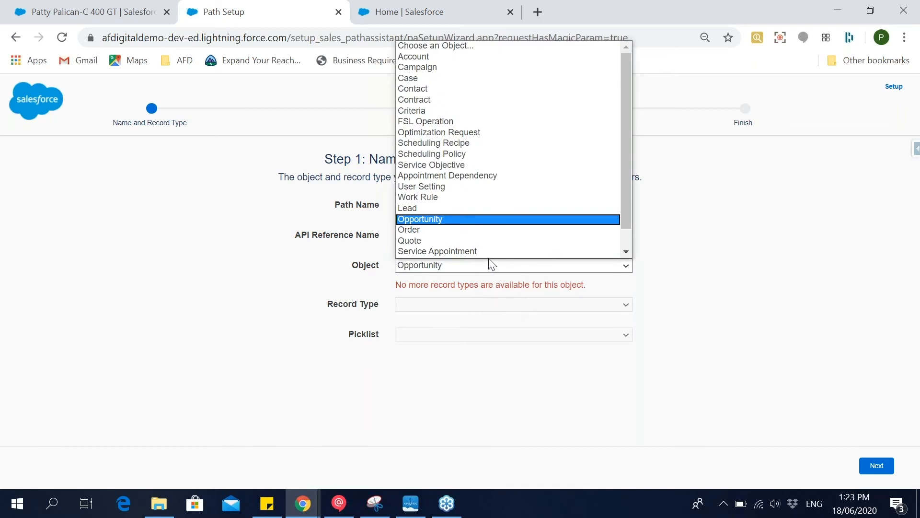
{"action": "scroll", "coordinate": [490, 256], "scroll_direction": "down", "scroll_amount": 1}
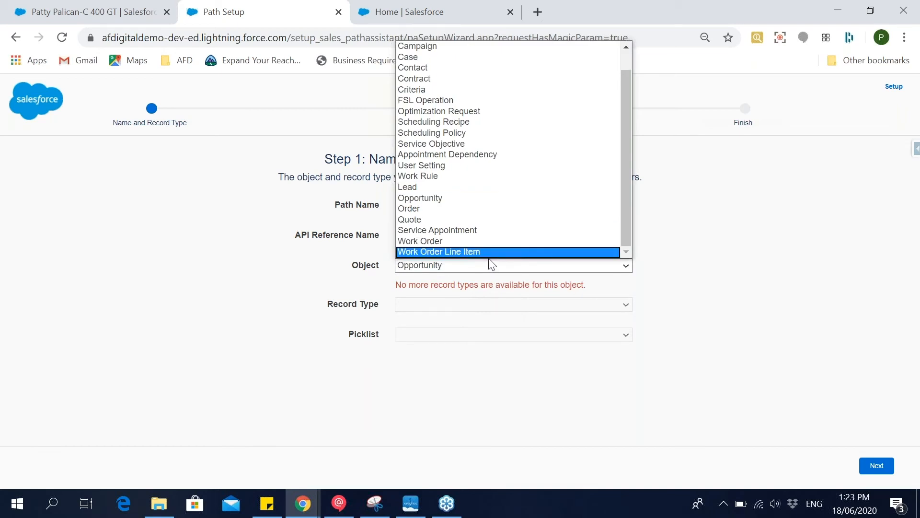
{"action": "left_click", "coordinate": [459, 220]}
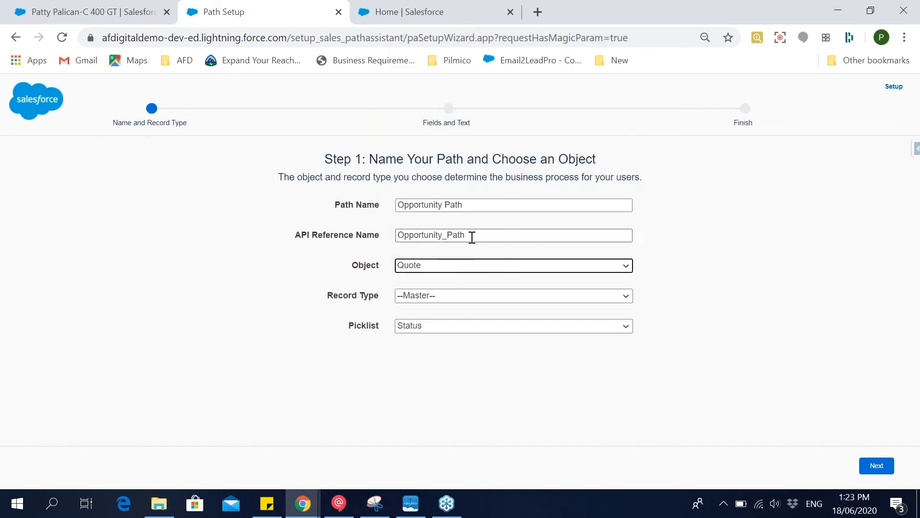
{"action": "double_click", "coordinate": [424, 205]}
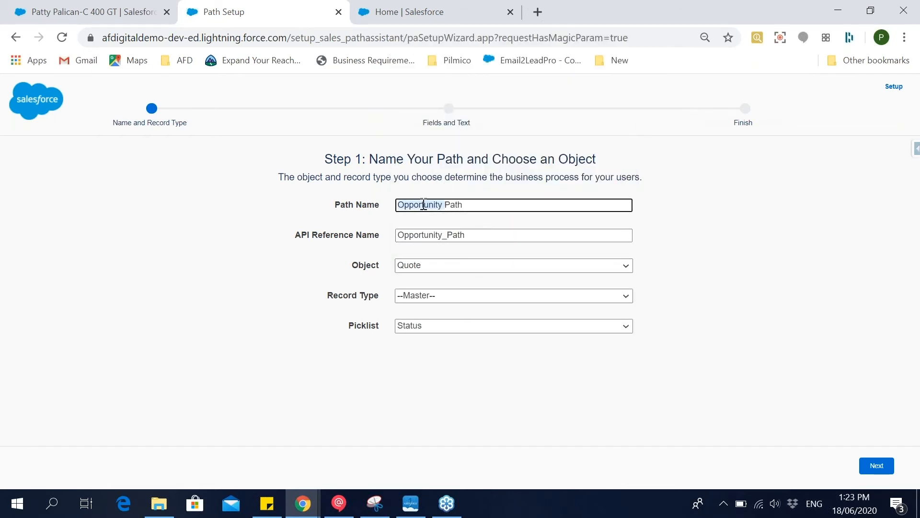
{"action": "type", "text": "Quote"}
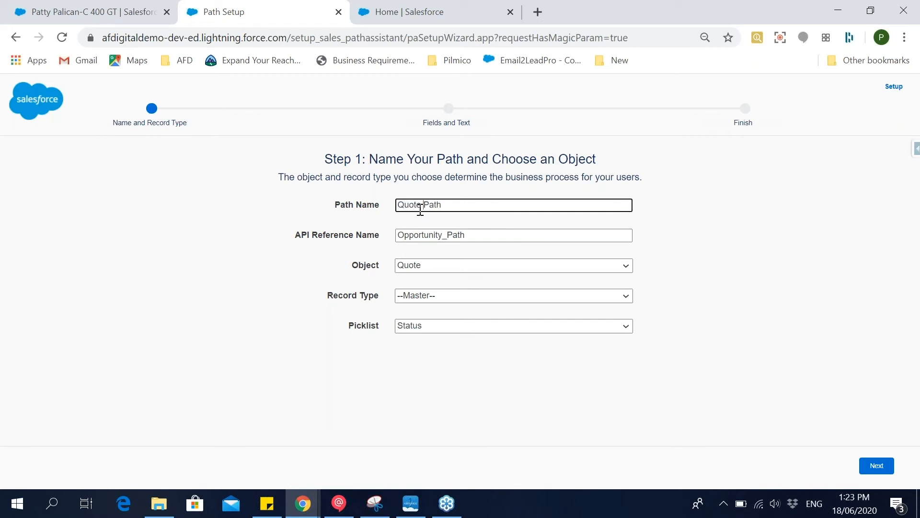
{"action": "left_click_drag", "start_coordinate": [445, 235], "coordinate": [357, 223]}
{"action": "type", "text": "Quote"}
Choose the --Master-- record type and the Status picklist for the path and continue to its fields and guidance.
{"action": "left_click", "coordinate": [516, 295]}
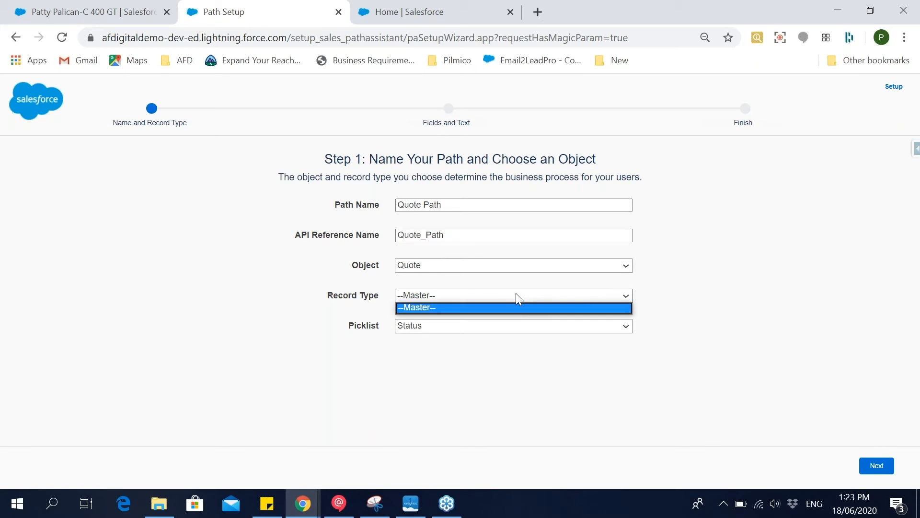
{"action": "left_click", "coordinate": [512, 307]}
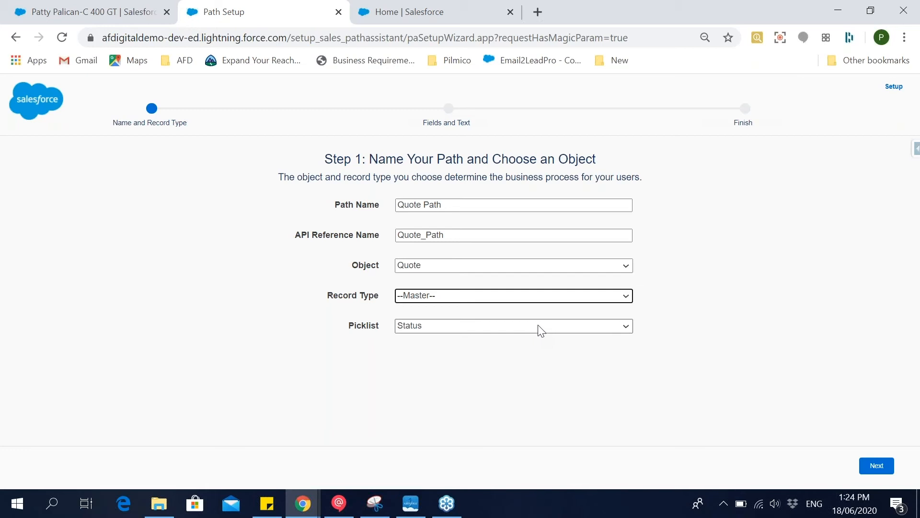
{"action": "left_click_drag", "start_coordinate": [349, 329], "coordinate": [380, 330]}
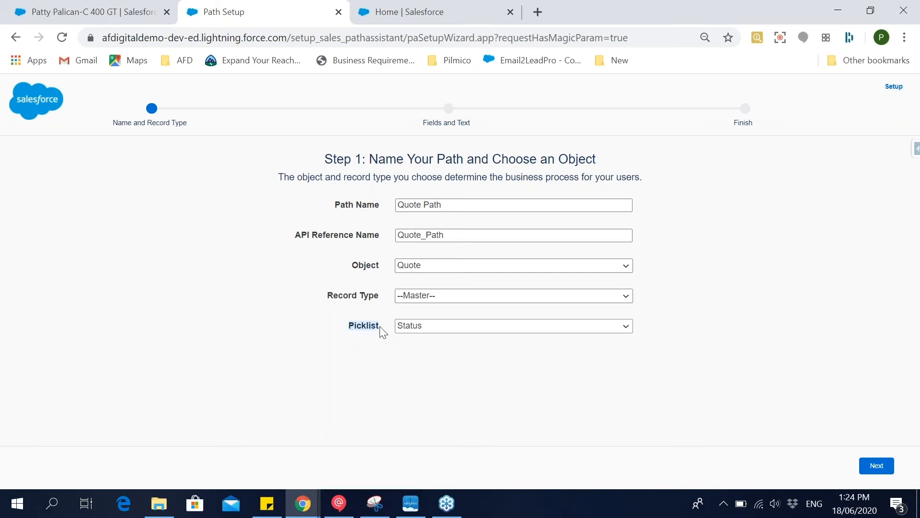
{"action": "left_click", "coordinate": [421, 329]}
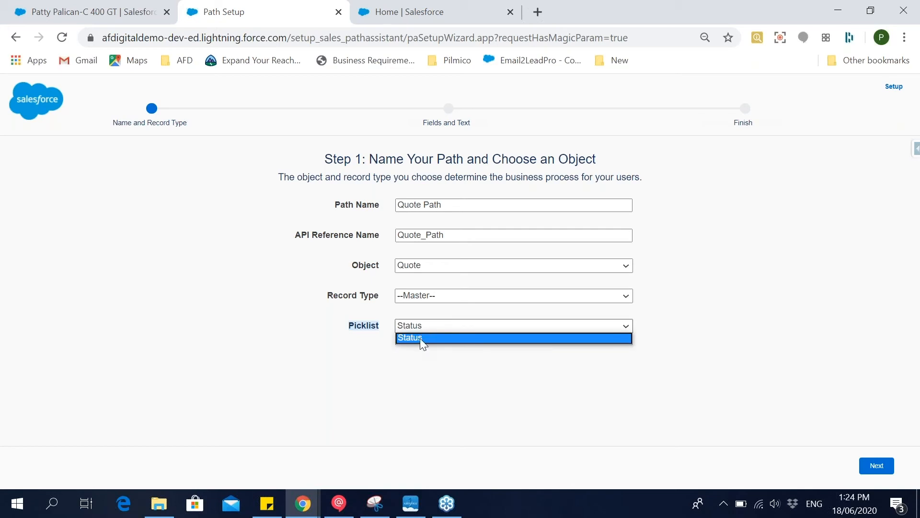
{"action": "left_click", "coordinate": [420, 338]}
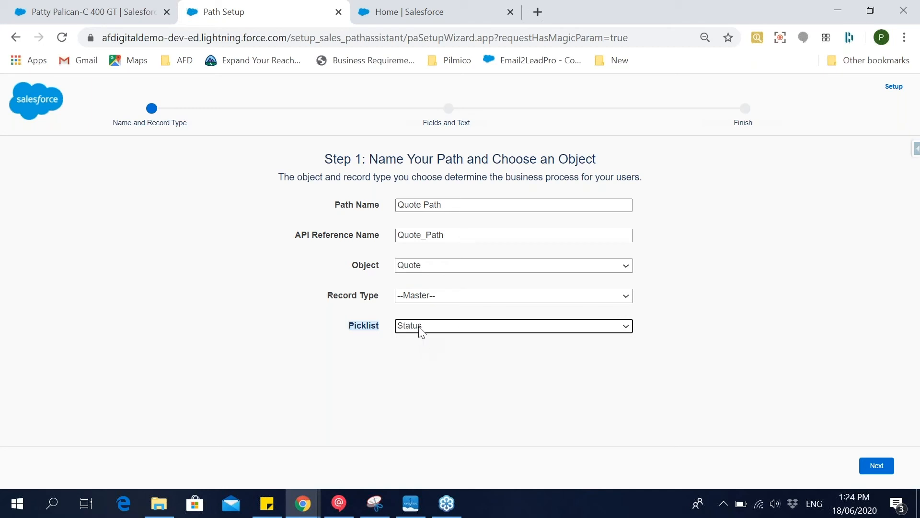
{"action": "left_click", "coordinate": [873, 469]}
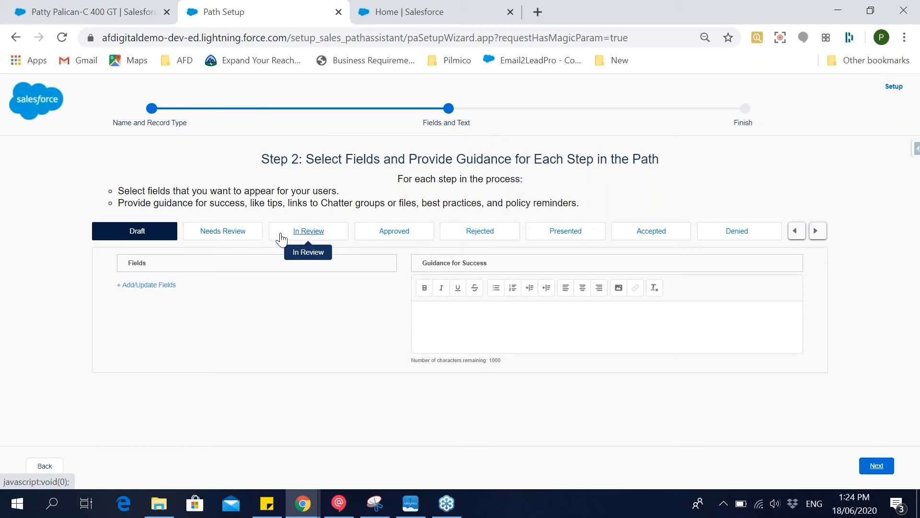
Examine the status paths of the order and quote related to the C 400 GT opportunity and return to the path setup.
{"action": "left_click", "coordinate": [386, 7]}
{"action": "left_click", "coordinate": [96, 12]}
{"action": "scroll", "coordinate": [571, 409], "scroll_direction": "down", "scroll_amount": 10}
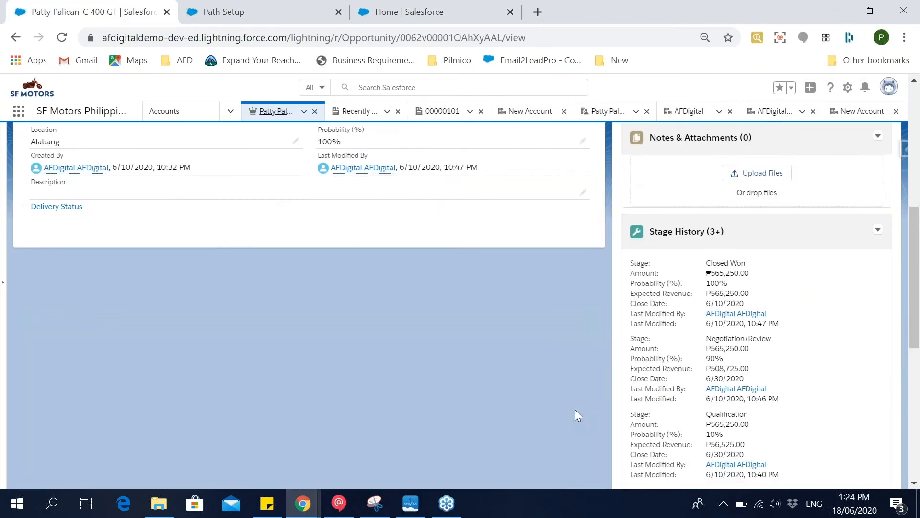
{"action": "left_click", "coordinate": [659, 399]}
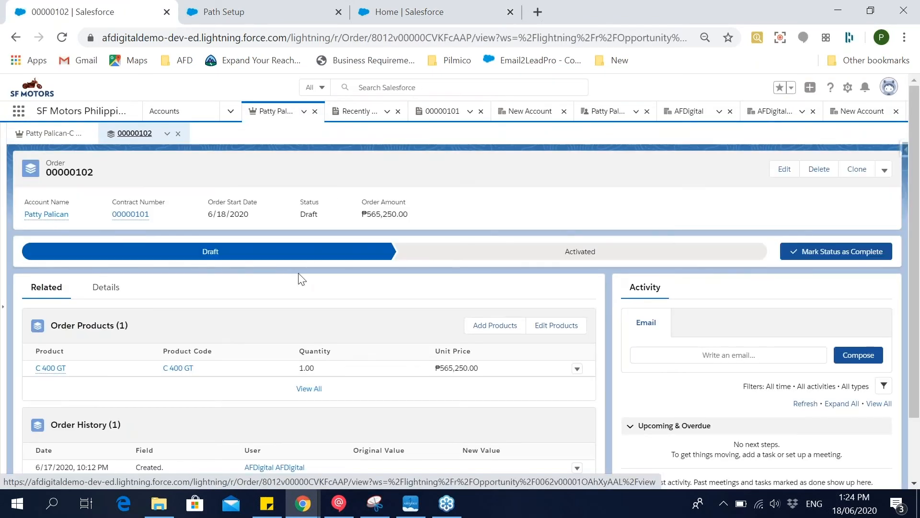
{"action": "left_click", "coordinate": [57, 135]}
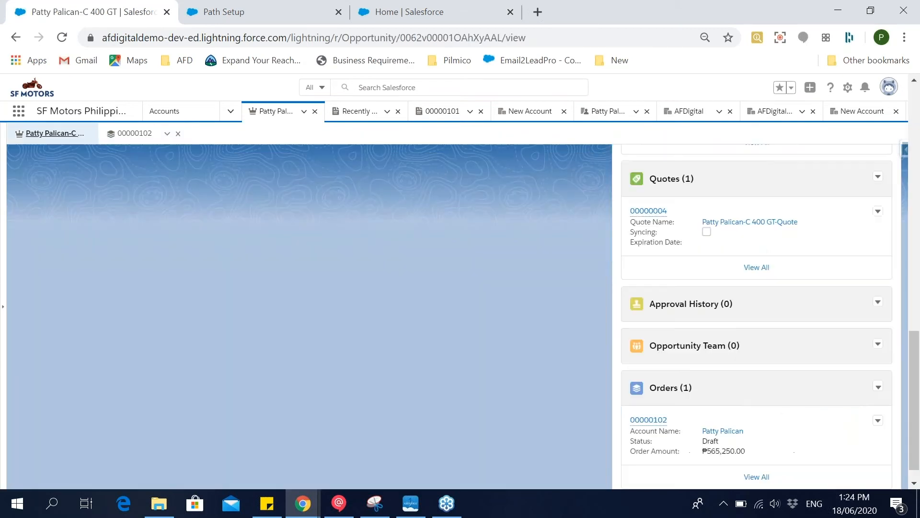
{"action": "left_click", "coordinate": [655, 212]}
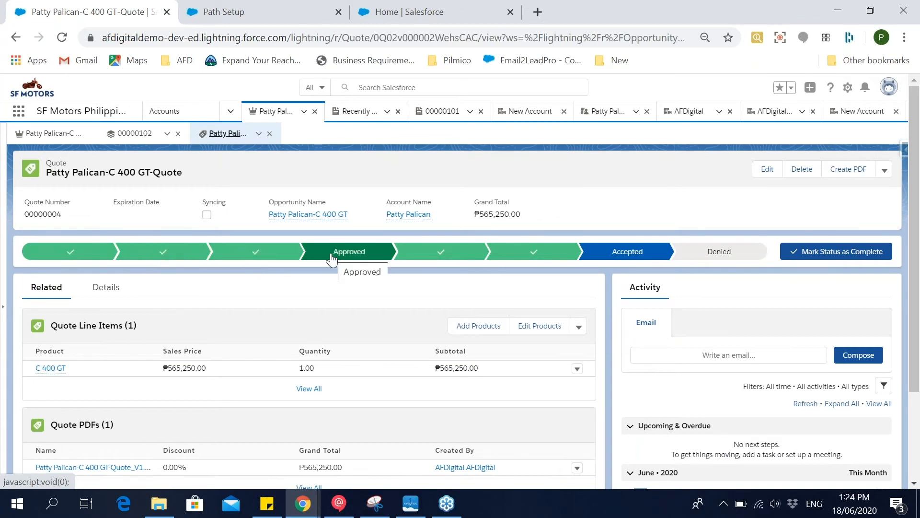
{"action": "left_click", "coordinate": [288, 8]}
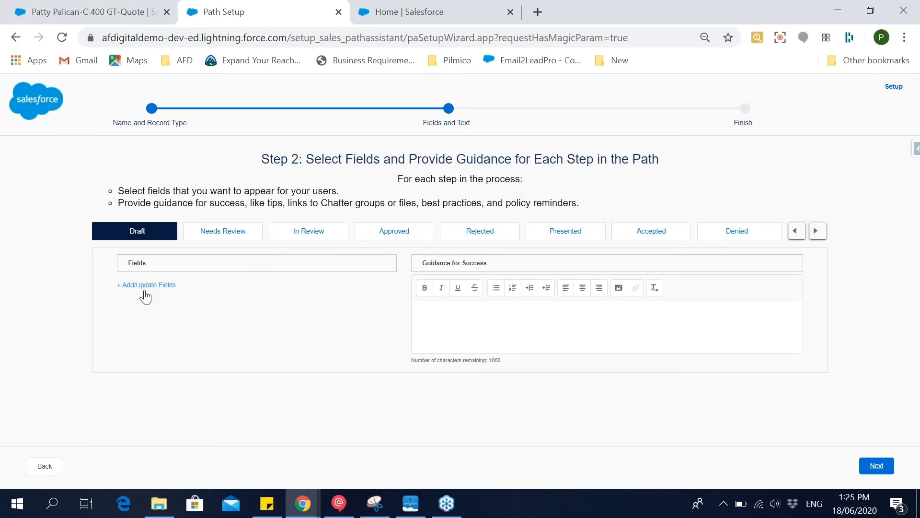
View the Qualification stage of the C 400 GT opportunity's path and highlight its key fields Close Date and Expected Revenue.
{"action": "left_click", "coordinate": [66, 6]}
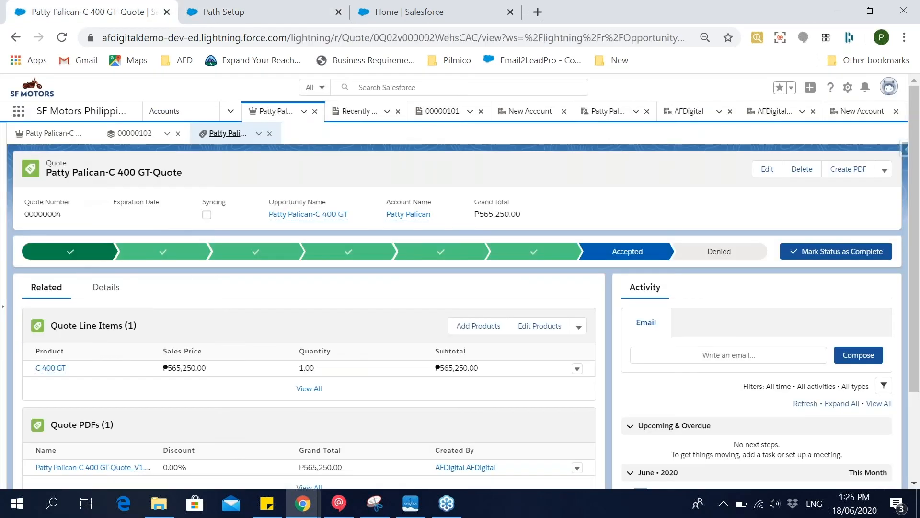
{"action": "left_click", "coordinate": [52, 134]}
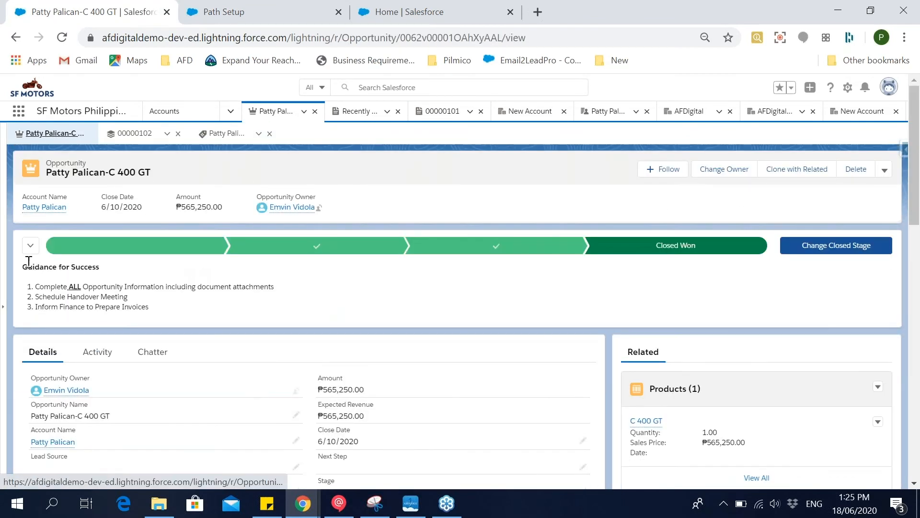
{"action": "left_click", "coordinate": [72, 245]}
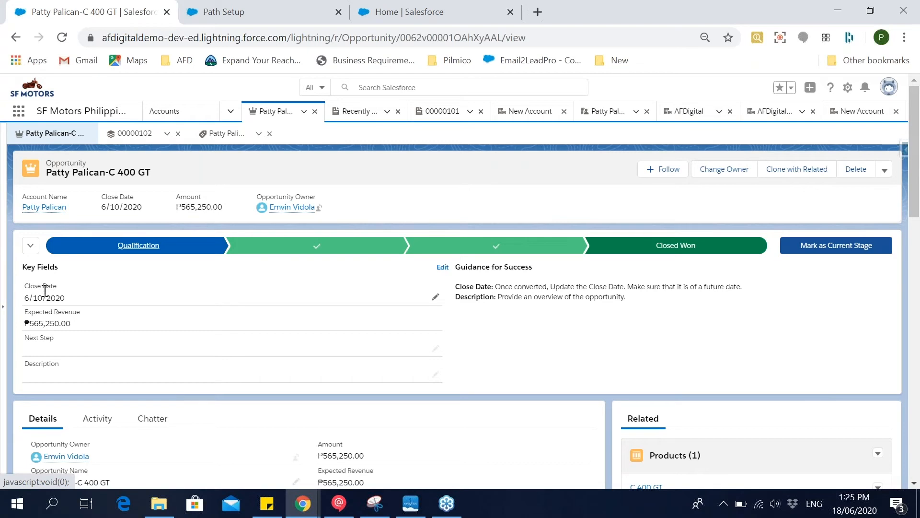
{"action": "left_click_drag", "start_coordinate": [26, 288], "coordinate": [109, 320]}
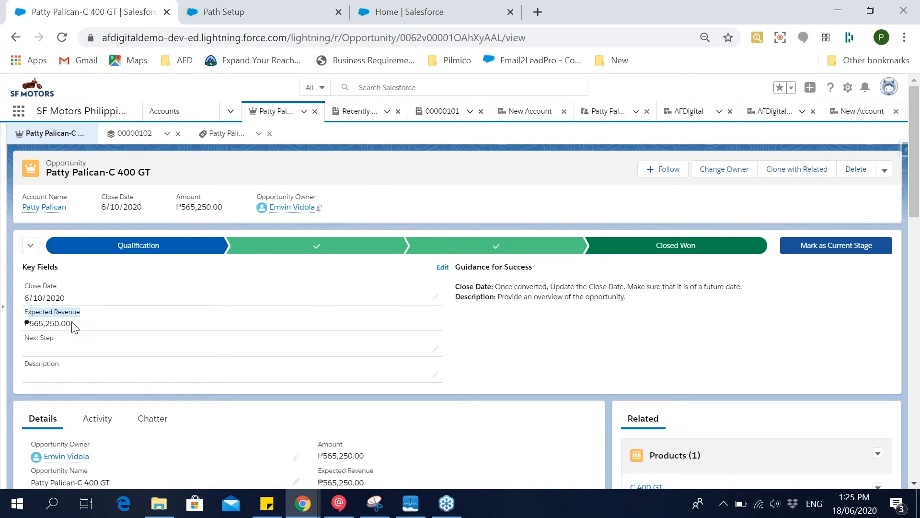
Add the Bill To and Contact Name fields to the Draft step of the quote path and save the selection.
{"action": "left_click", "coordinate": [215, 11]}
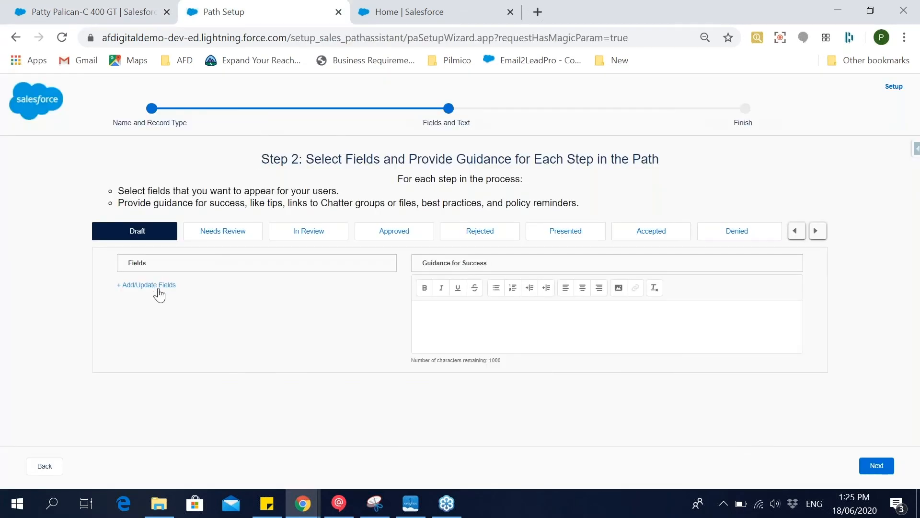
{"action": "left_click", "coordinate": [159, 290]}
{"action": "left_click_drag", "start_coordinate": [419, 246], "coordinate": [424, 252]}
{"action": "left_click", "coordinate": [371, 292]}
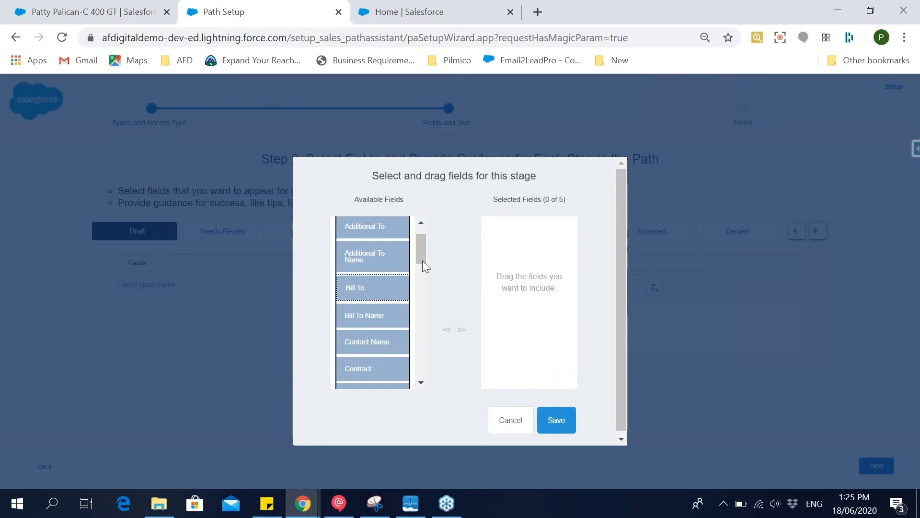
{"action": "left_click", "coordinate": [463, 331]}
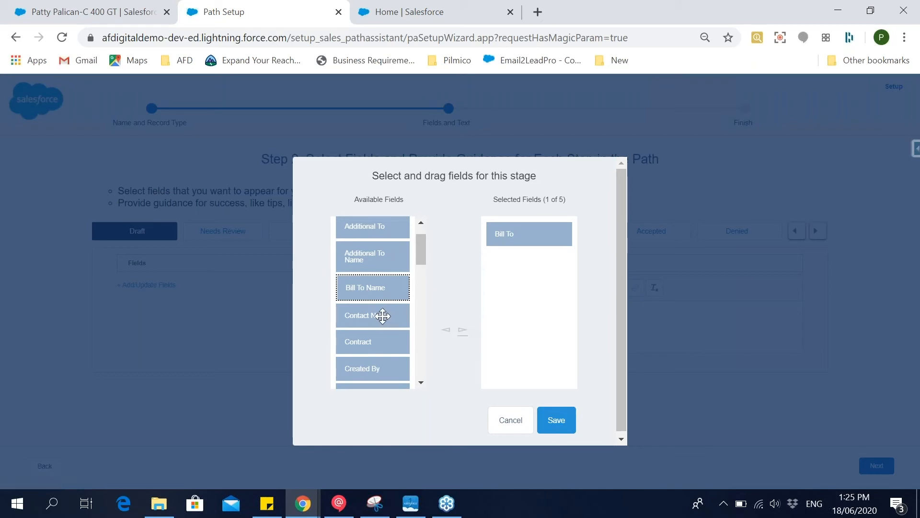
{"action": "left_click", "coordinate": [382, 316]}
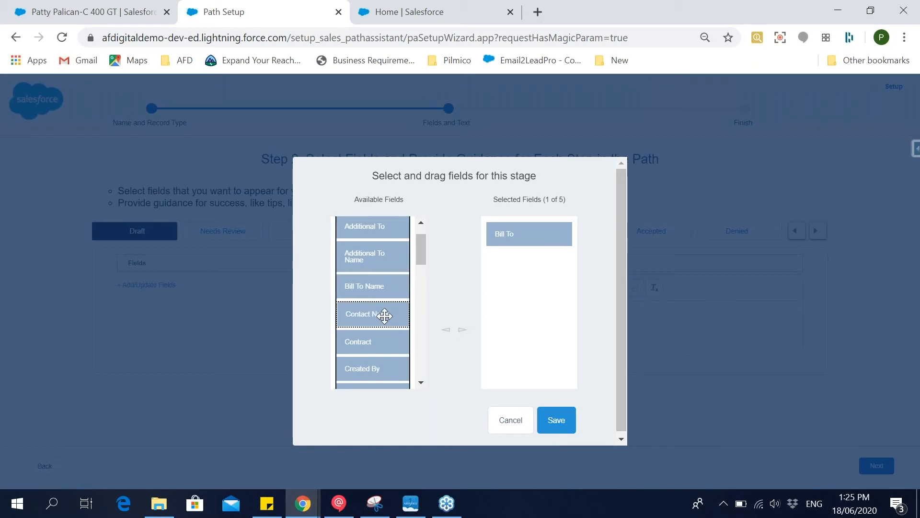
{"action": "left_click", "coordinate": [463, 338]}
{"action": "left_click", "coordinate": [558, 420]}
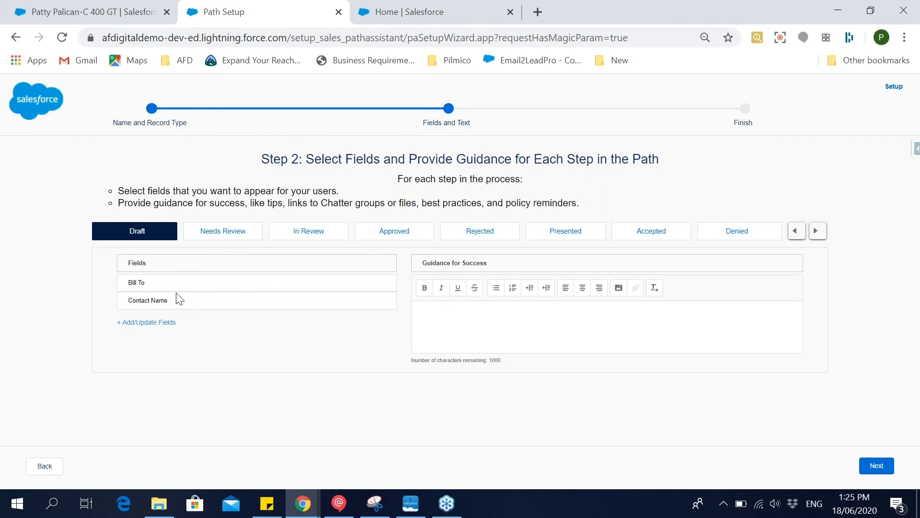
Check the C 400 GT opportunity's Guidance for Success, enter "Update Bill to field" as the Draft step's guidance, and look ahead to the final step.
{"action": "left_click", "coordinate": [503, 319]}
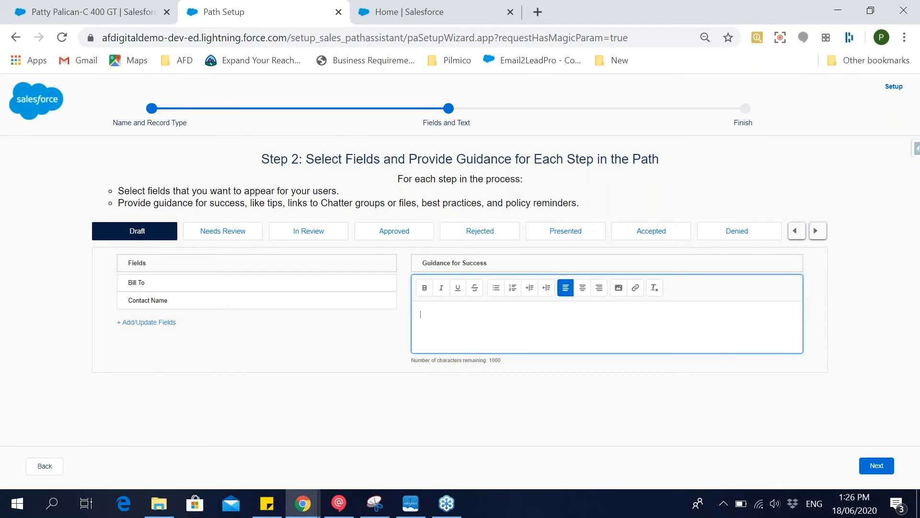
{"action": "left_click", "coordinate": [117, 17]}
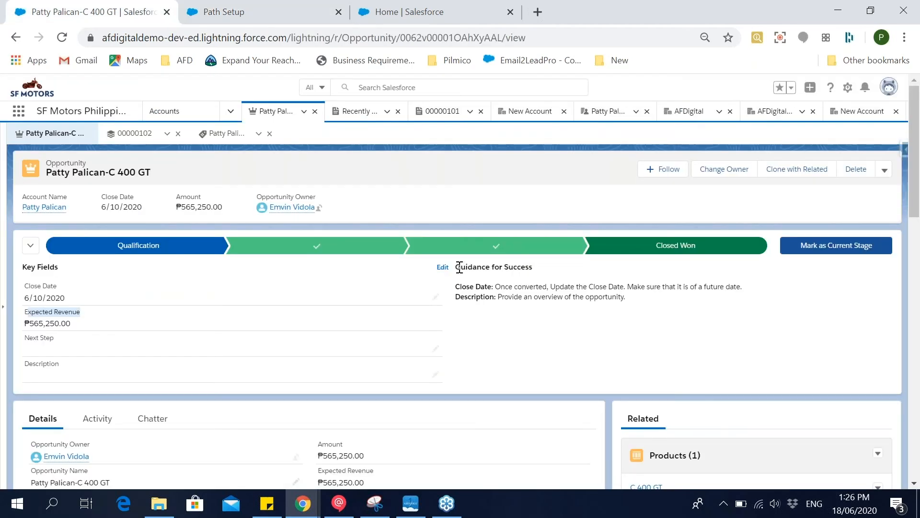
{"action": "left_click_drag", "start_coordinate": [456, 267], "coordinate": [476, 267]}
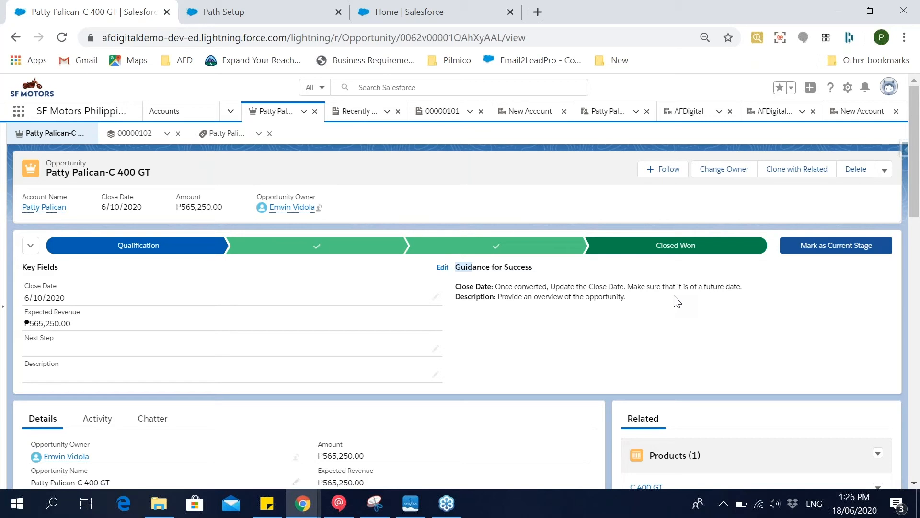
{"action": "left_click", "coordinate": [222, 9]}
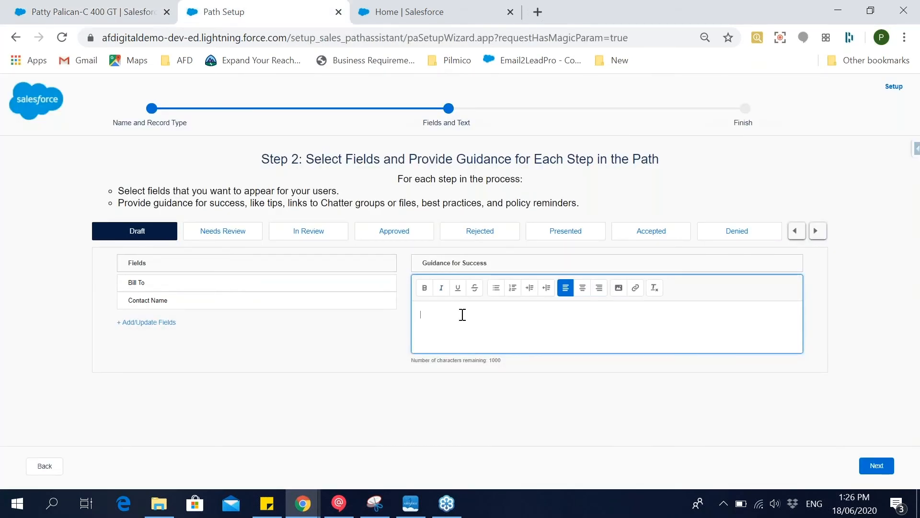
{"action": "type", "text": "Update Bill to field"}
{"action": "left_click", "coordinate": [877, 467]}
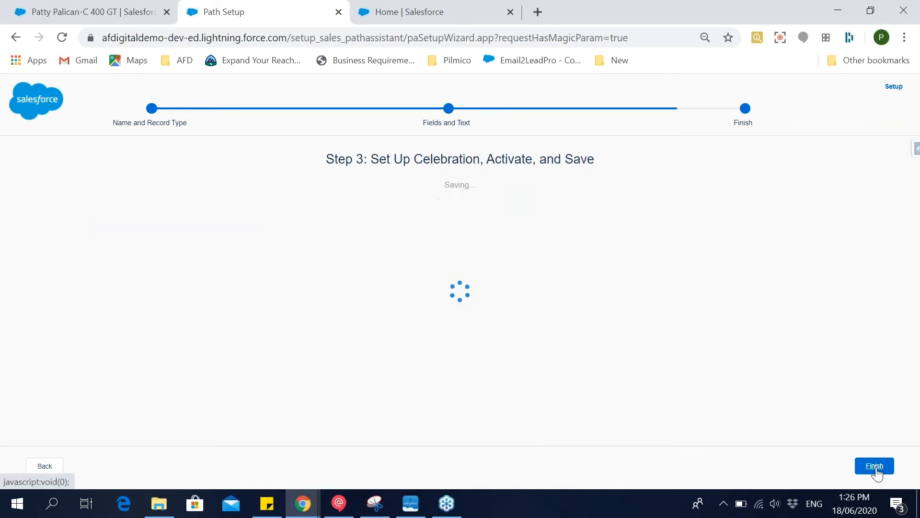
{"action": "left_click", "coordinate": [36, 470]}
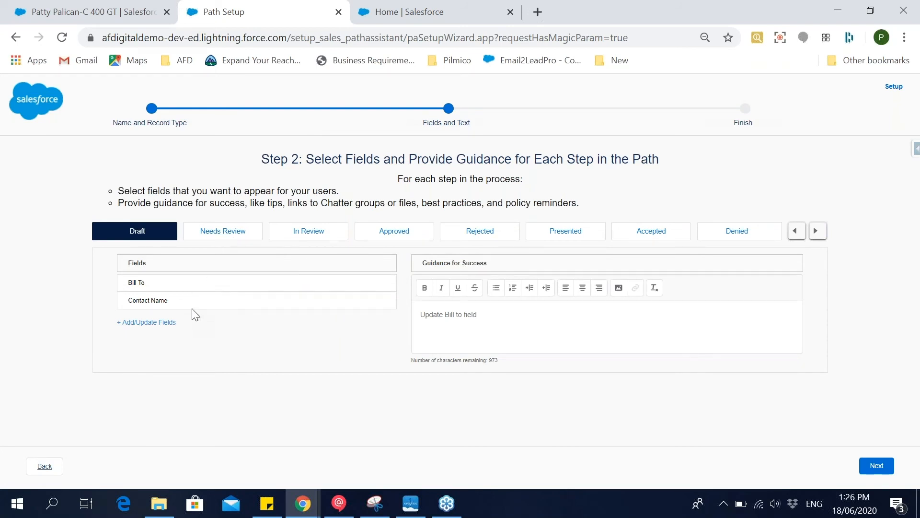
Add the Discount field to the In Review step of the quote path and preview the celebration and activation page before returning.
{"action": "left_click", "coordinate": [230, 236]}
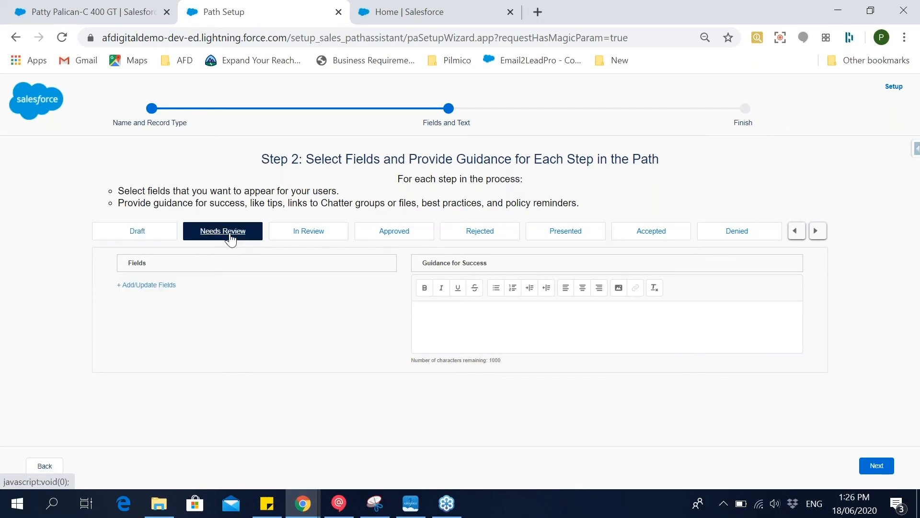
{"action": "left_click", "coordinate": [307, 237]}
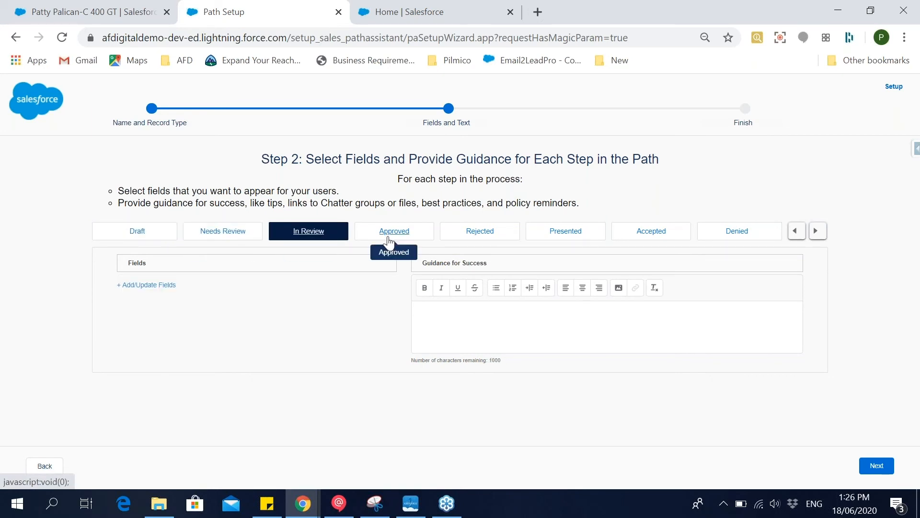
{"action": "left_click", "coordinate": [156, 286]}
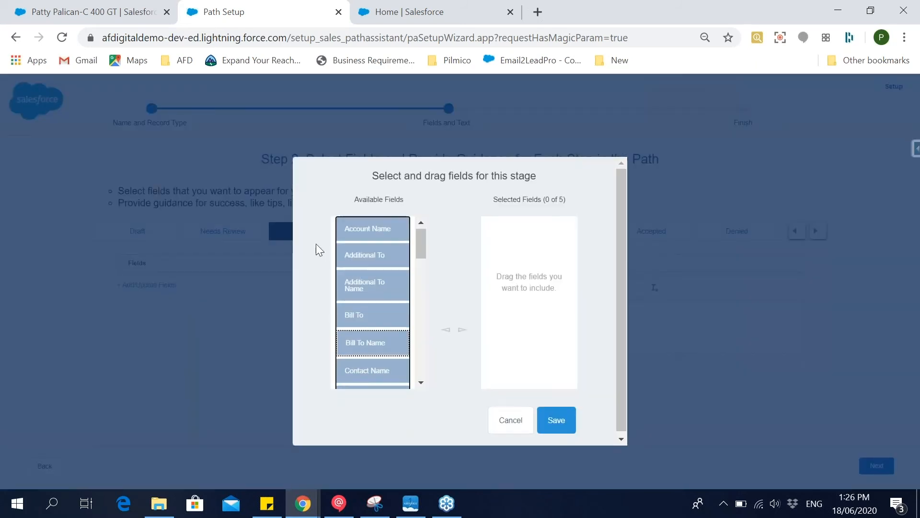
{"action": "scroll", "coordinate": [382, 305], "scroll_direction": "down", "scroll_amount": 3}
{"action": "left_click_drag", "start_coordinate": [381, 332], "coordinate": [503, 335]}
{"action": "left_click", "coordinate": [568, 424]}
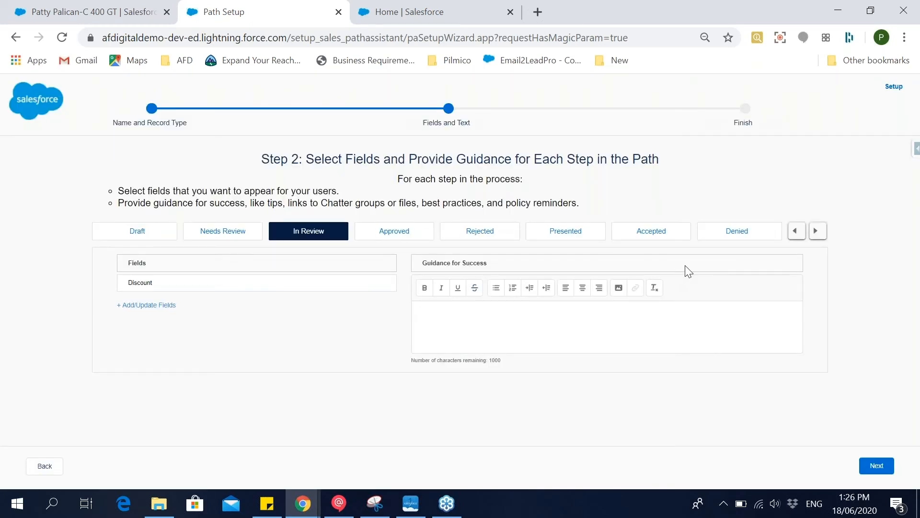
{"action": "left_click", "coordinate": [885, 467]}
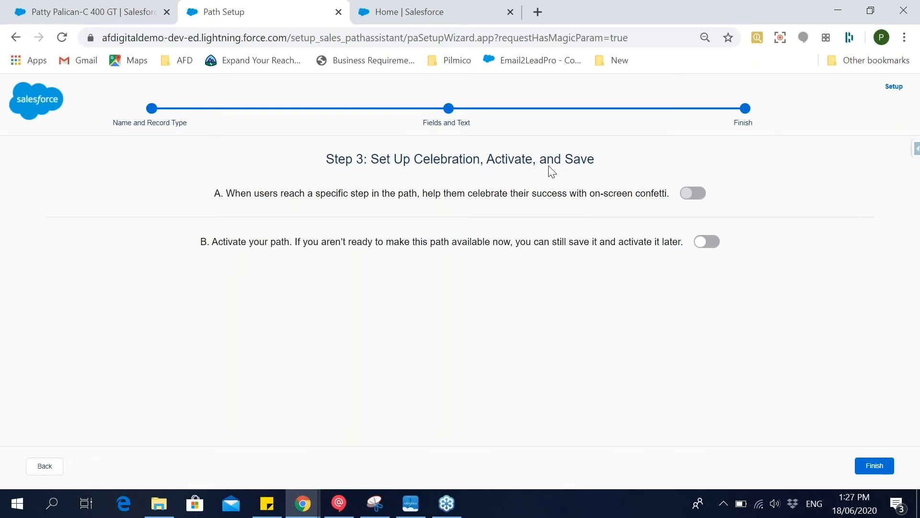
{"action": "left_click", "coordinate": [45, 466]}
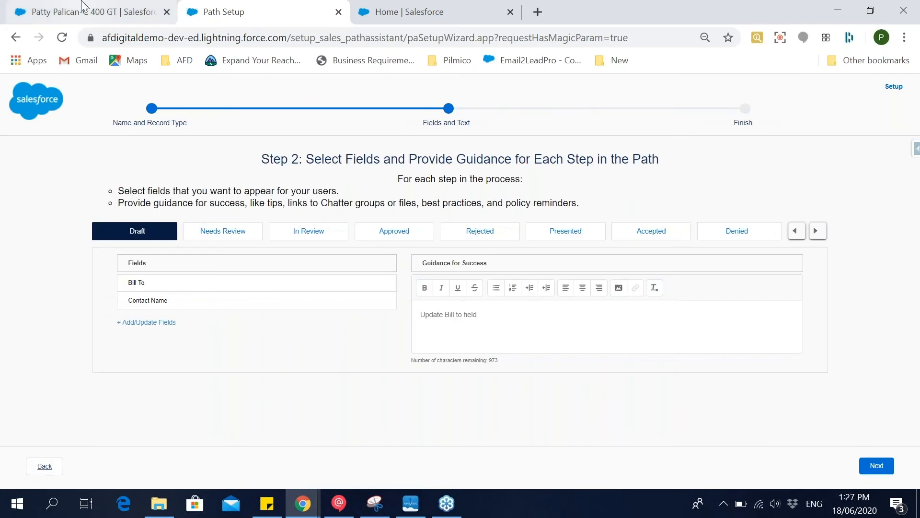
Examine the C 400 GT opportunity's related lists and highlight its Opportunity Team.
{"action": "left_click", "coordinate": [91, 12]}
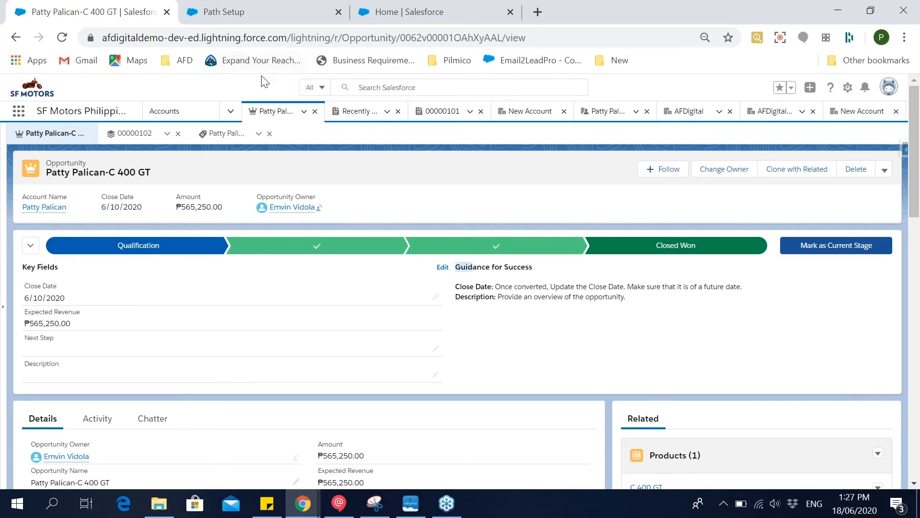
{"action": "scroll", "coordinate": [318, 309], "scroll_direction": "down", "scroll_amount": 10}
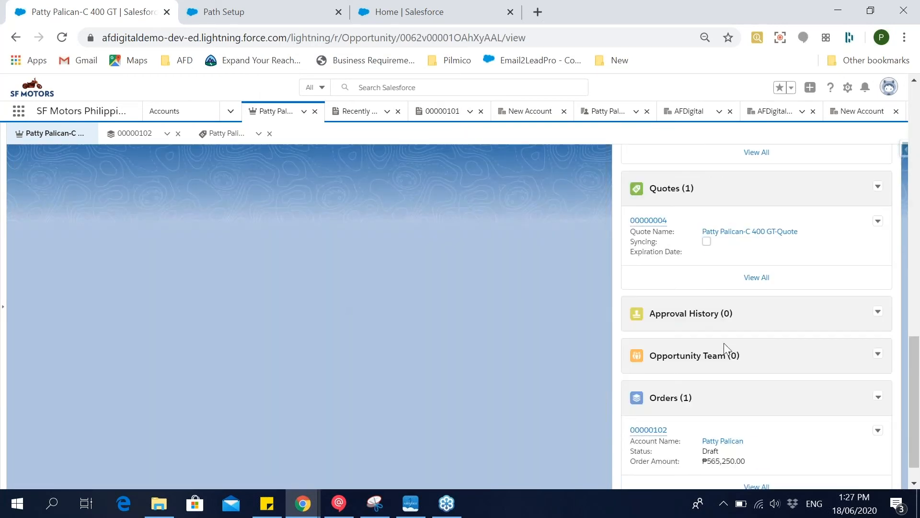
{"action": "left_click_drag", "start_coordinate": [749, 358], "coordinate": [643, 353]}
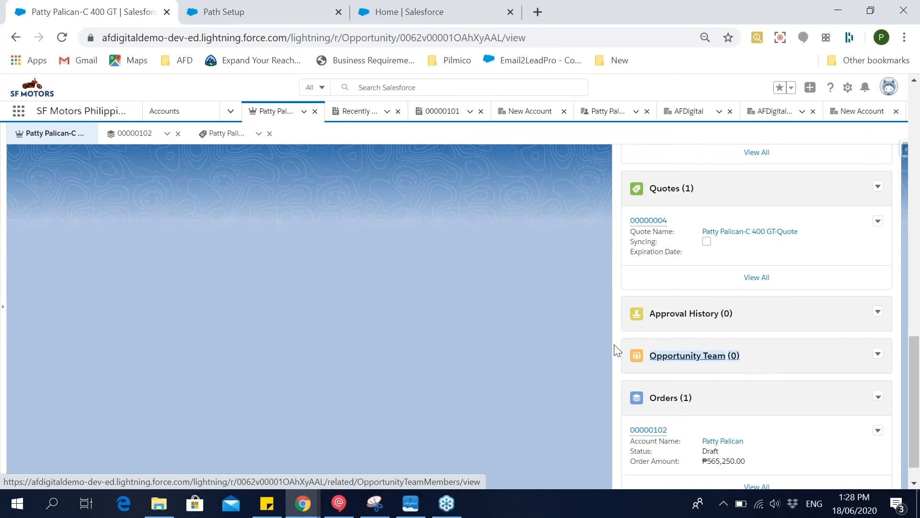
{"action": "scroll", "coordinate": [501, 327], "scroll_direction": "up", "scroll_amount": 15}
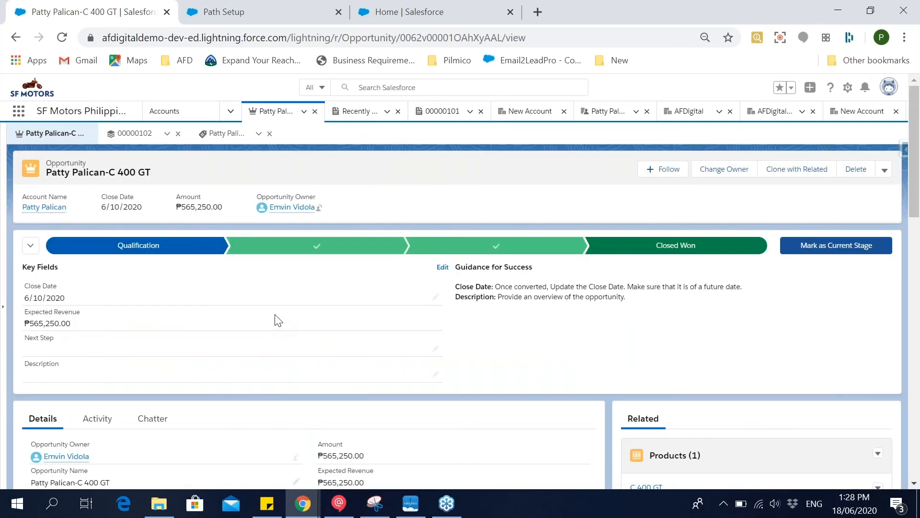
Go back to the quote path's first wizard page and leave it for Path Settings in Setup.
{"action": "left_click", "coordinate": [258, 9]}
{"action": "left_click", "coordinate": [43, 467]}
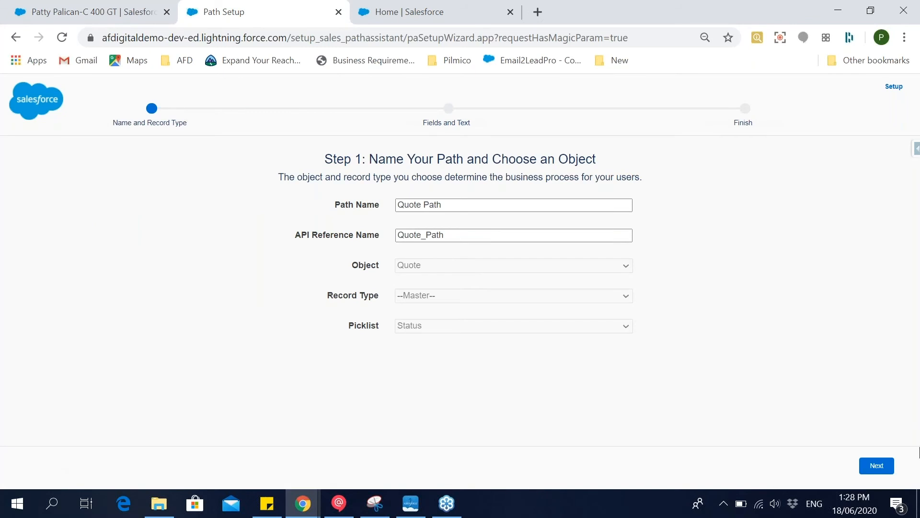
{"action": "left_click", "coordinate": [890, 89]}
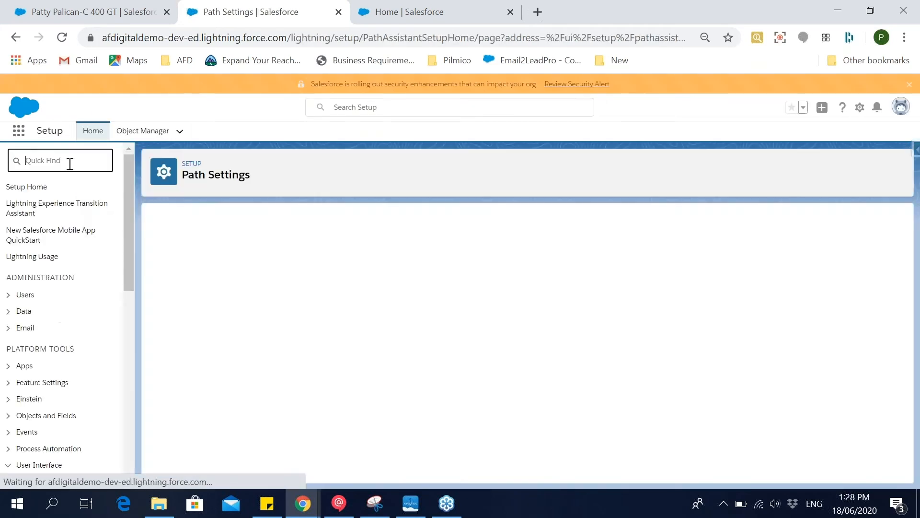
Search Setup for "opport", view Opportunity Team Settings and Contact Roles on Opportunities, and check the C 400 GT opportunity.
{"action": "type", "text": "oppo"}
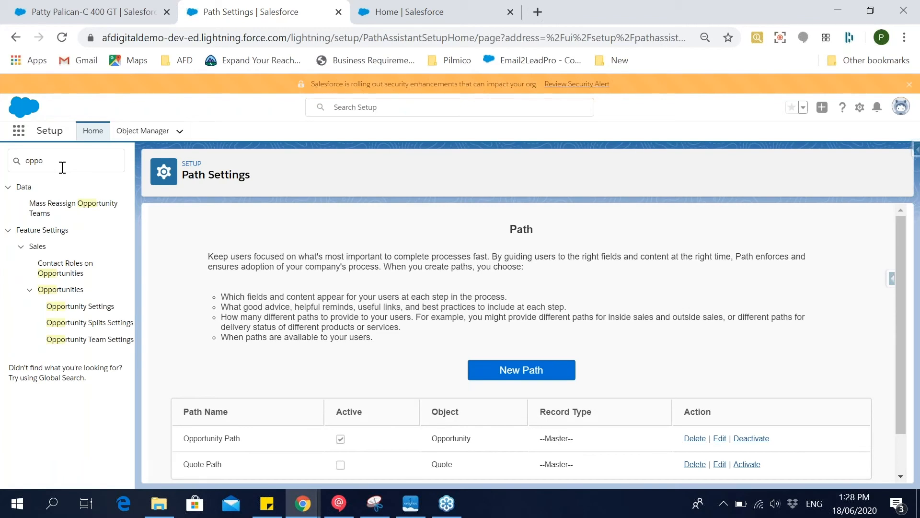
{"action": "left_click", "coordinate": [62, 167]}
{"action": "type", "text": "rt"}
{"action": "left_click", "coordinate": [99, 343]}
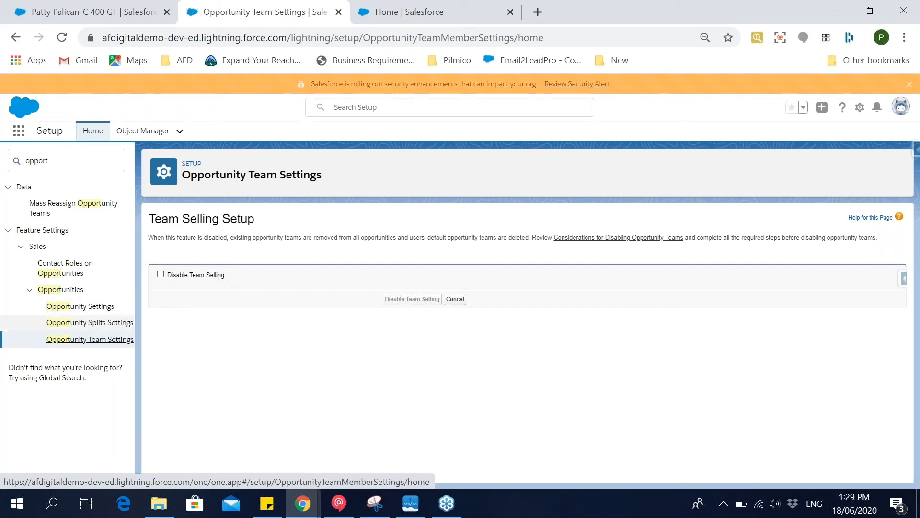
{"action": "left_click", "coordinate": [65, 267]}
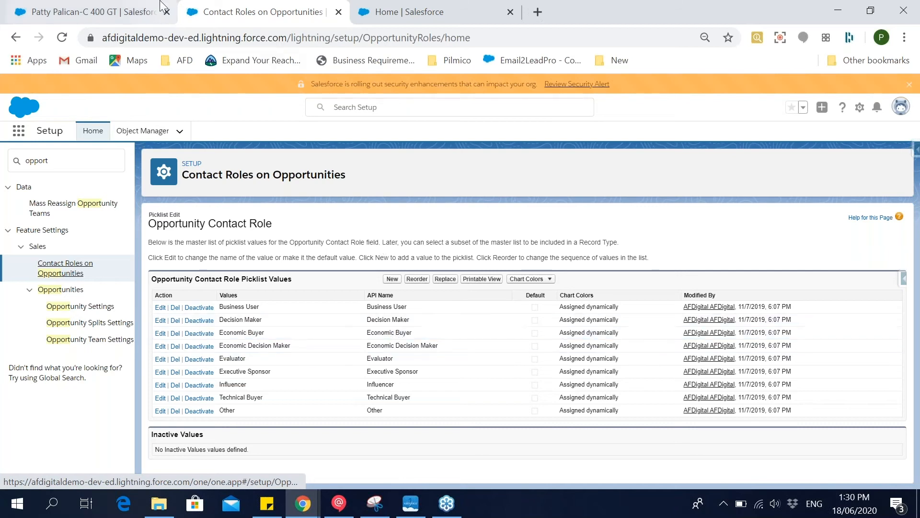
{"action": "left_click", "coordinate": [132, 6]}
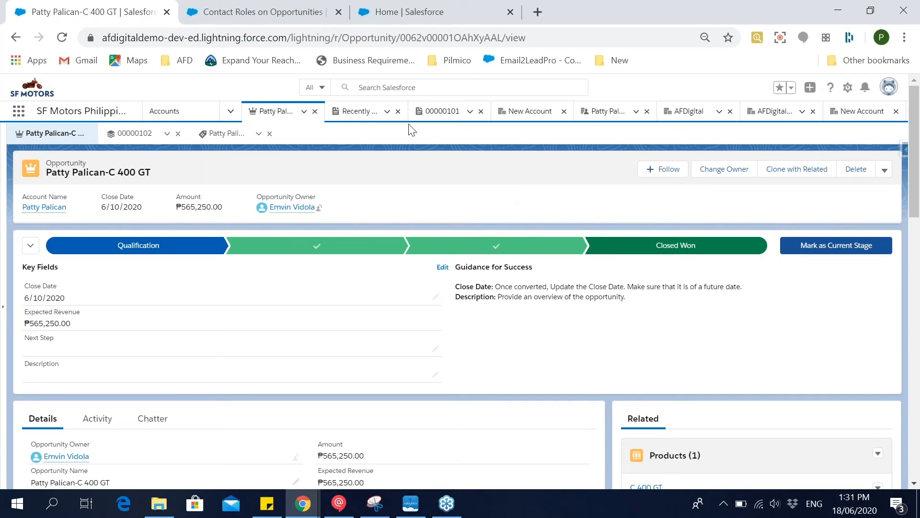
Find the Product object with the search "prod" in Setup's Object Manager and open its Product Family field.
{"action": "left_click", "coordinate": [214, 5]}
{"action": "left_click", "coordinate": [143, 130]}
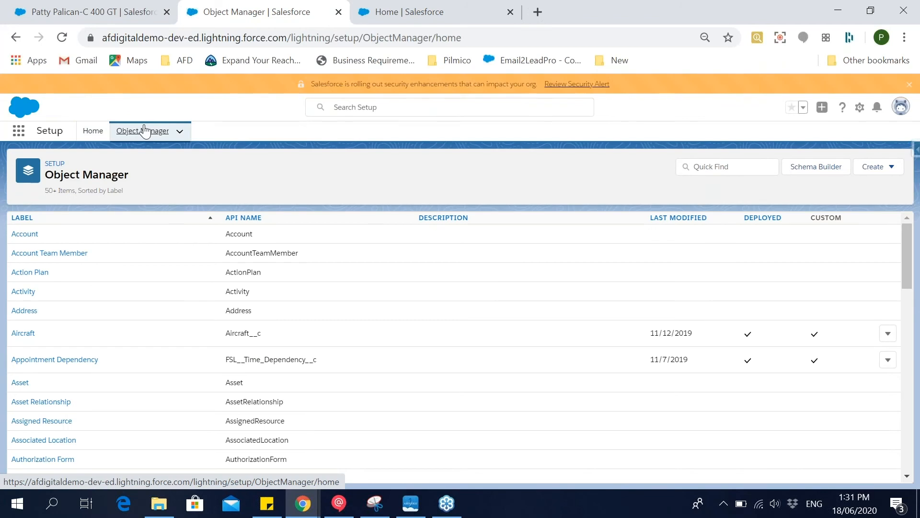
{"action": "left_click", "coordinate": [743, 164]}
{"action": "type", "text": "prod"}
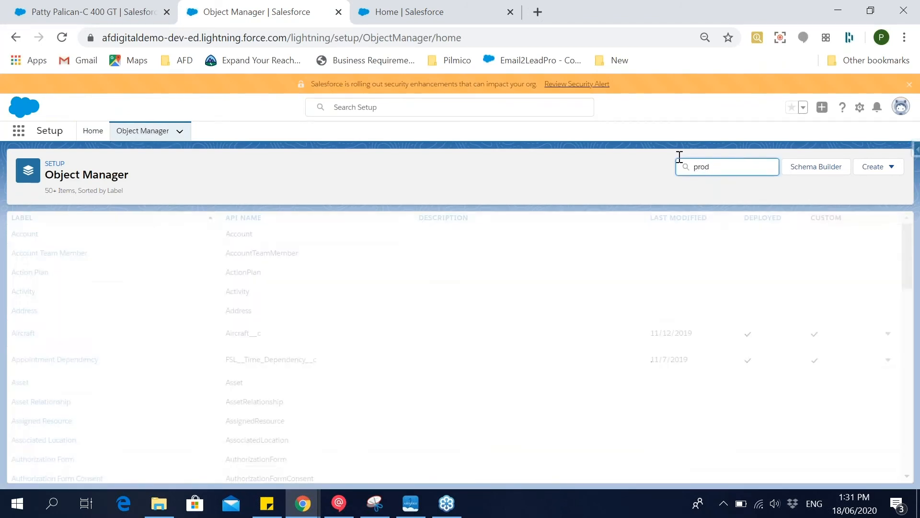
{"action": "left_click", "coordinate": [22, 271]}
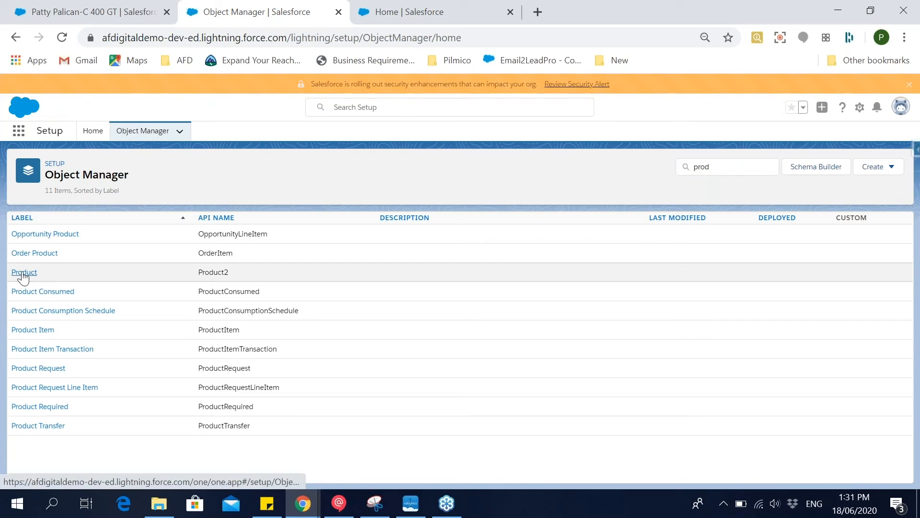
{"action": "left_click", "coordinate": [59, 237]}
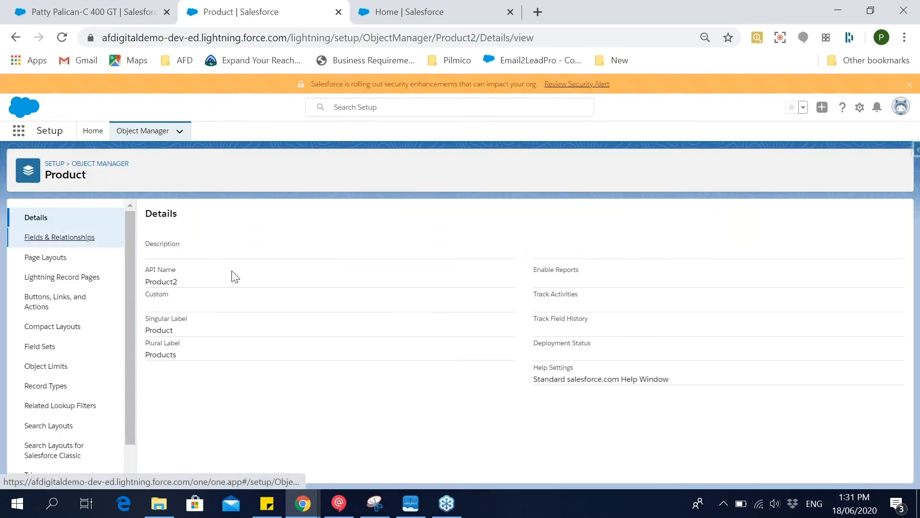
{"action": "scroll", "coordinate": [242, 319], "scroll_direction": "down", "scroll_amount": 1}
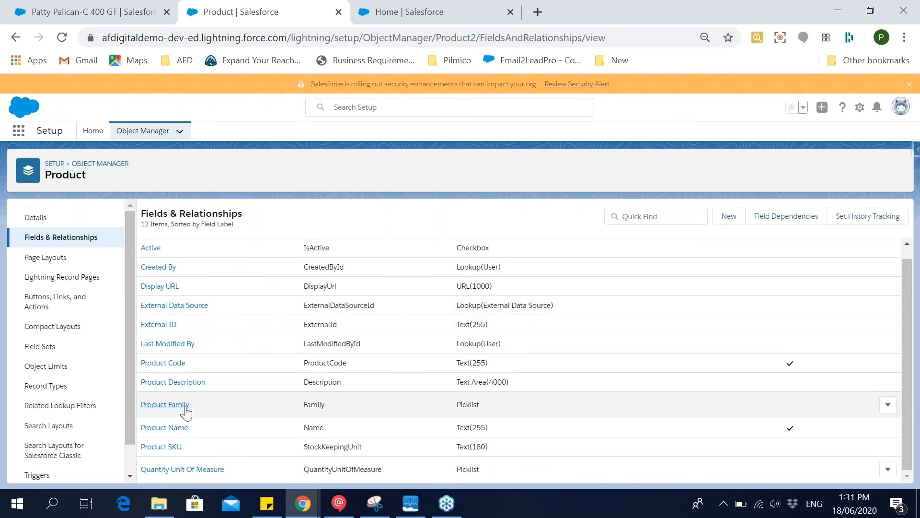
{"action": "left_click", "coordinate": [171, 404]}
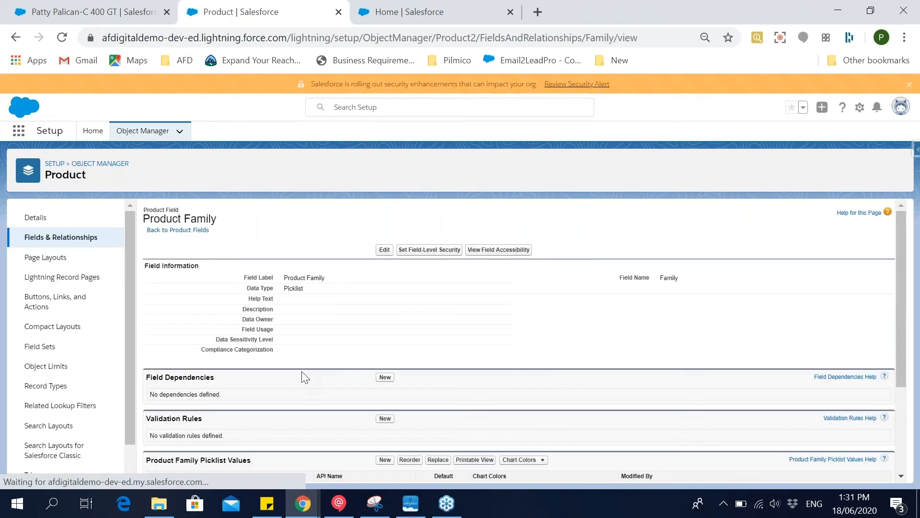
Add Cruiser to the Product Family picklist values, save it, and check the values list.
{"action": "scroll", "coordinate": [302, 383], "scroll_direction": "down", "scroll_amount": 2}
{"action": "scroll", "coordinate": [302, 387], "scroll_direction": "down", "scroll_amount": 1}
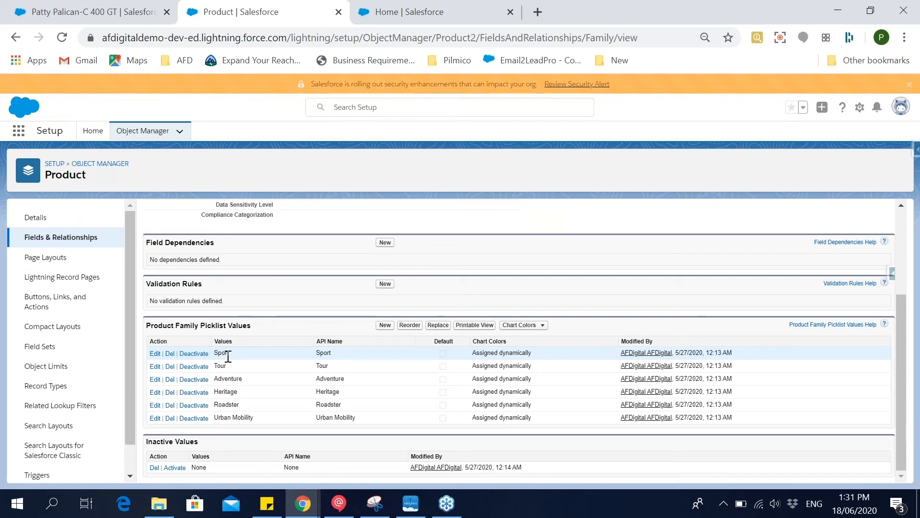
{"action": "left_click", "coordinate": [384, 326]}
{"action": "type", "text": "Cruiser"}
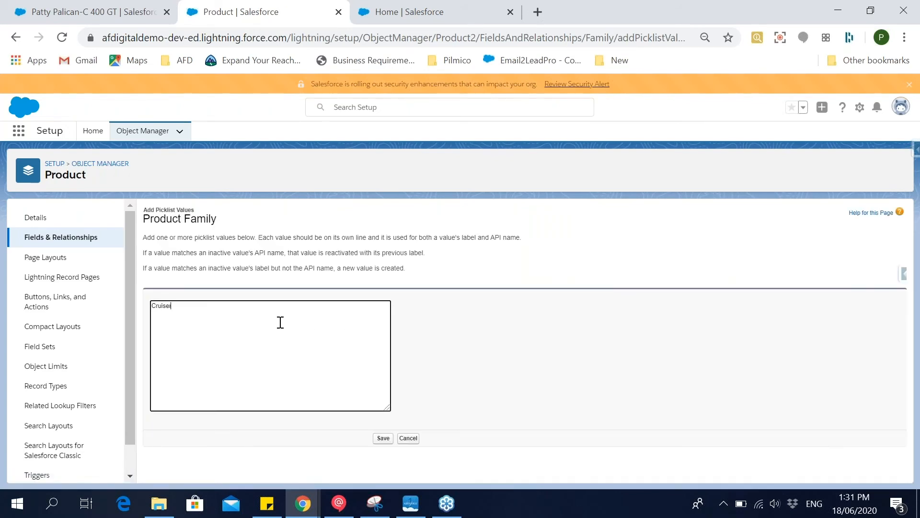
{"action": "left_click", "coordinate": [384, 442]}
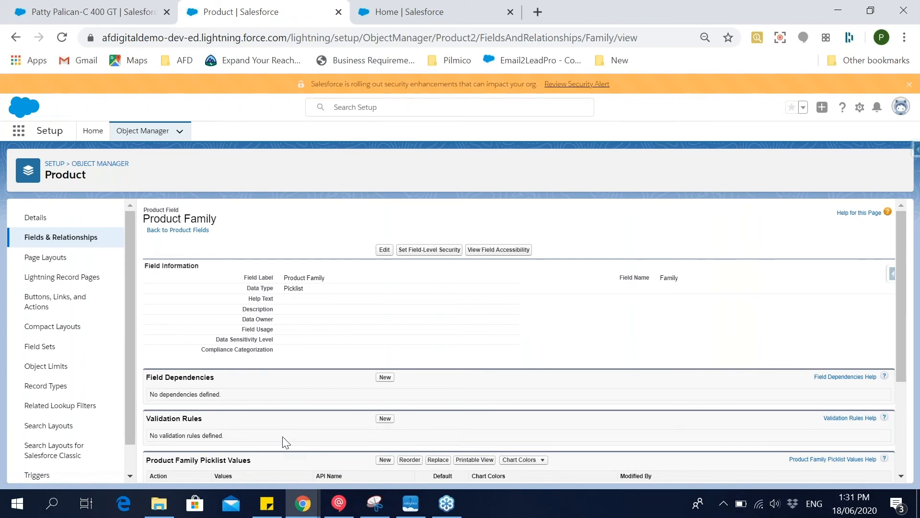
{"action": "scroll", "coordinate": [281, 401], "scroll_direction": "down", "scroll_amount": 3}
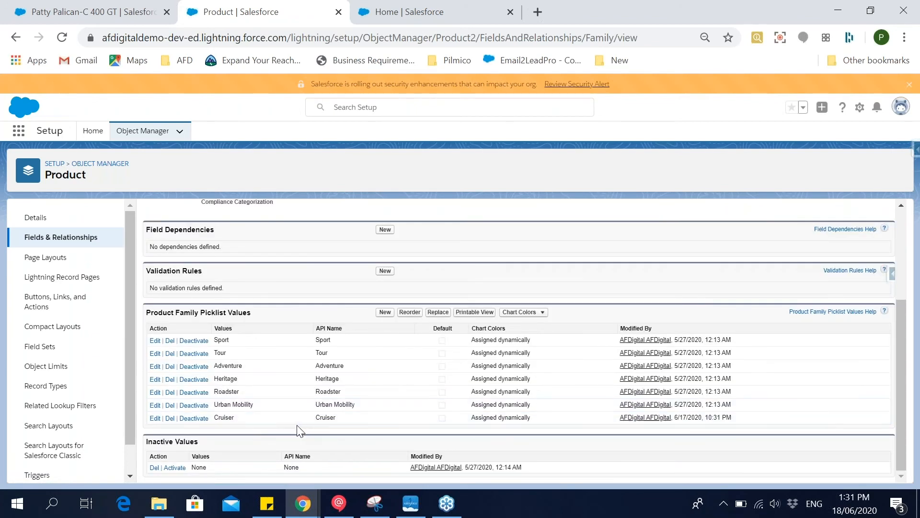
Switch to the SF Motors app and open the Products list.
{"action": "left_click", "coordinate": [121, 11]}
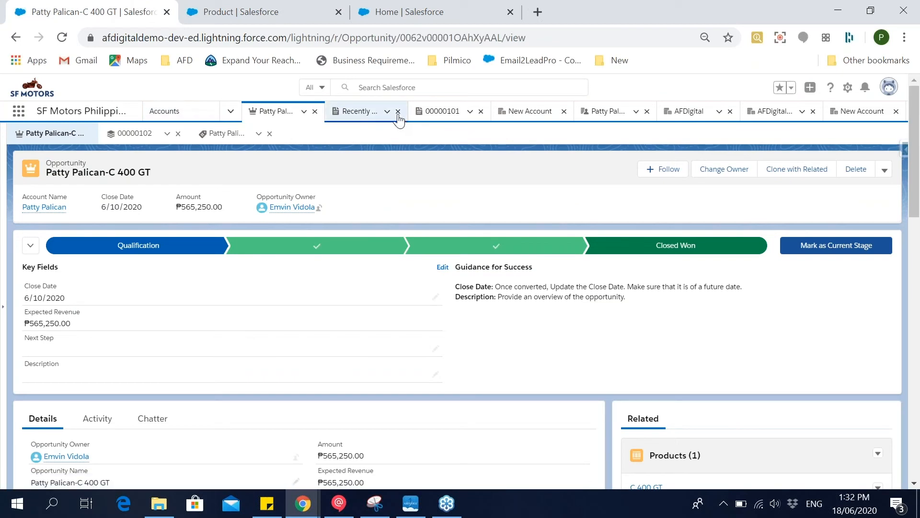
{"action": "left_click", "coordinate": [19, 119]}
{"action": "left_click", "coordinate": [229, 117]}
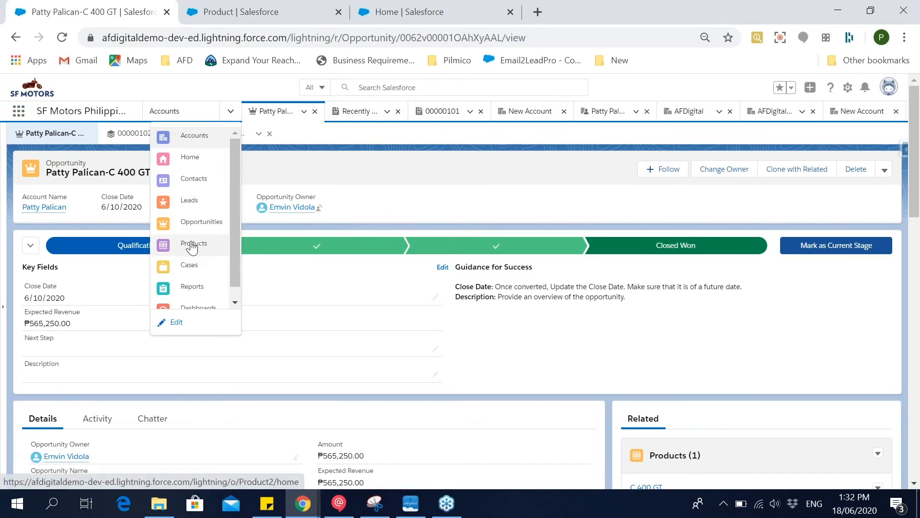
{"action": "left_click", "coordinate": [193, 246]}
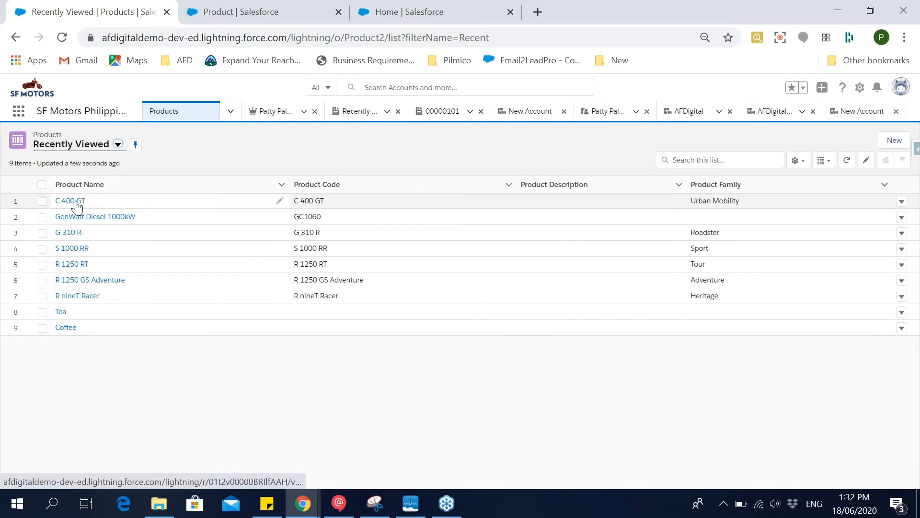
Look through the All Products list view, and switch to the SF Motors Motorrad list view.
{"action": "left_click", "coordinate": [94, 146]}
{"action": "left_click", "coordinate": [94, 145]}
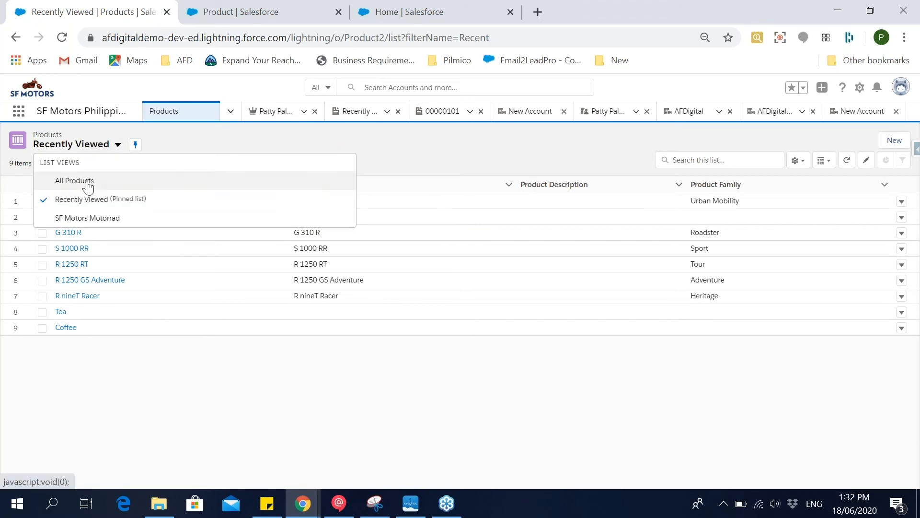
{"action": "left_click", "coordinate": [88, 182]}
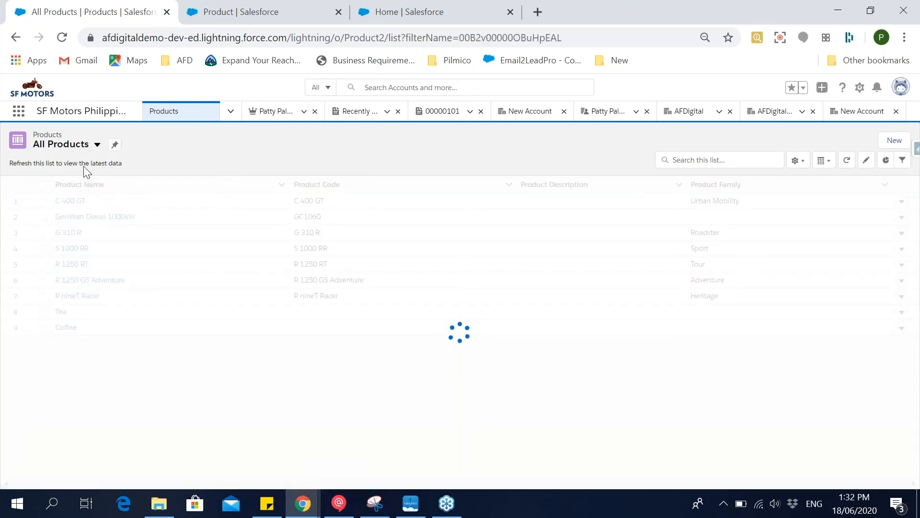
{"action": "scroll", "coordinate": [140, 242], "scroll_direction": "down", "scroll_amount": 3}
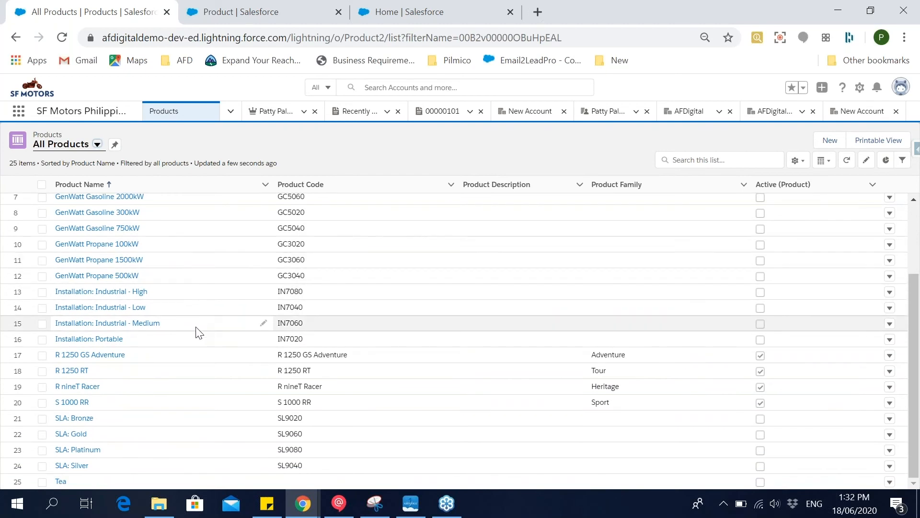
{"action": "scroll", "coordinate": [149, 360], "scroll_direction": "up", "scroll_amount": 3}
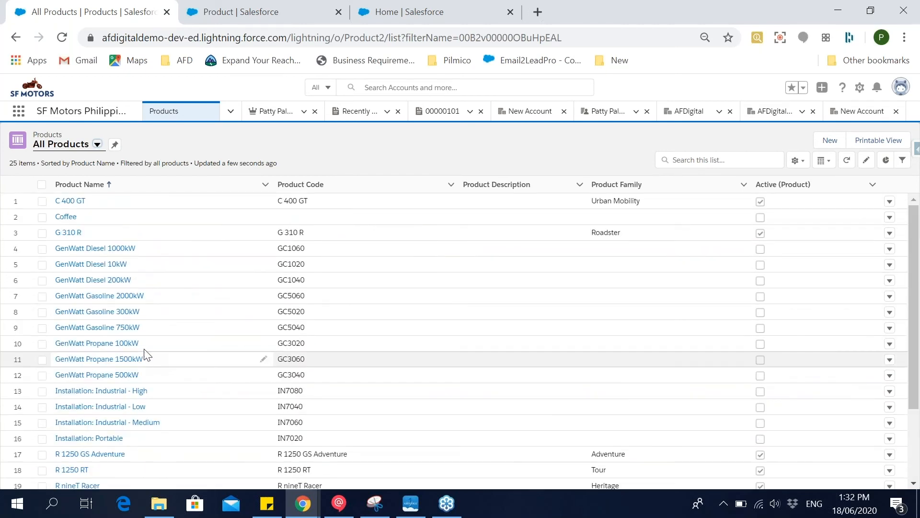
{"action": "left_click", "coordinate": [78, 152]}
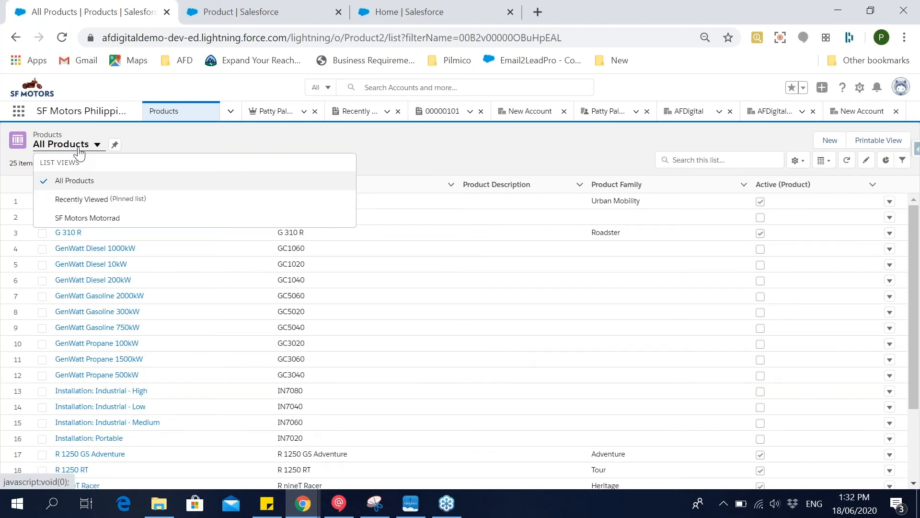
{"action": "left_click", "coordinate": [98, 221]}
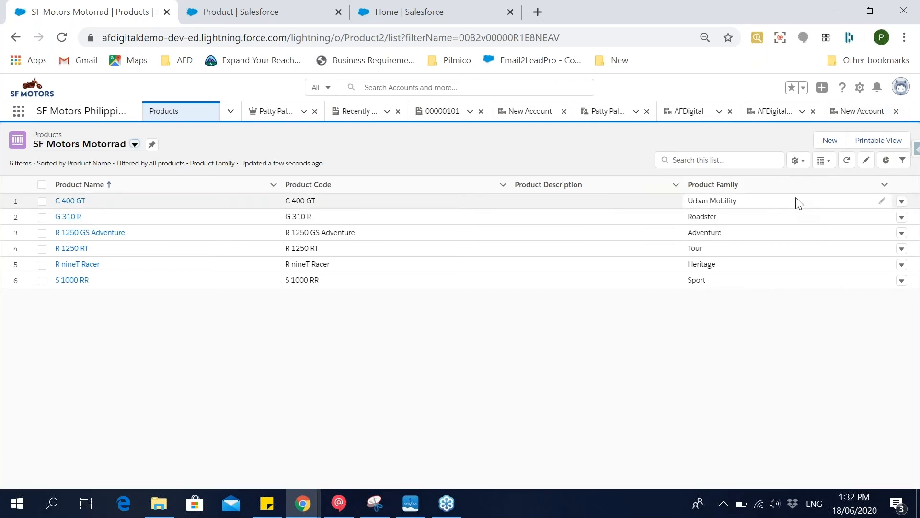
Add the Active (Product) field to the visible fields of the SF Motors Motorrad list view and save.
{"action": "left_click", "coordinate": [799, 162]}
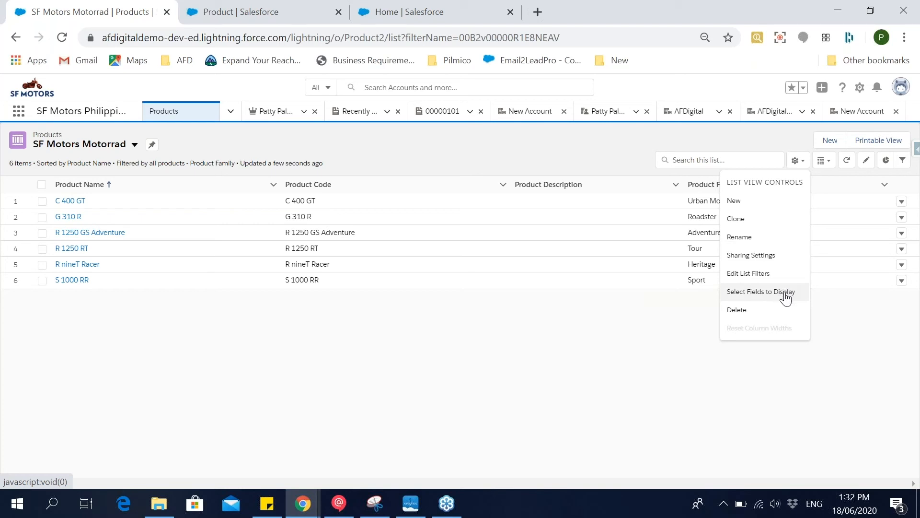
{"action": "left_click", "coordinate": [351, 362]}
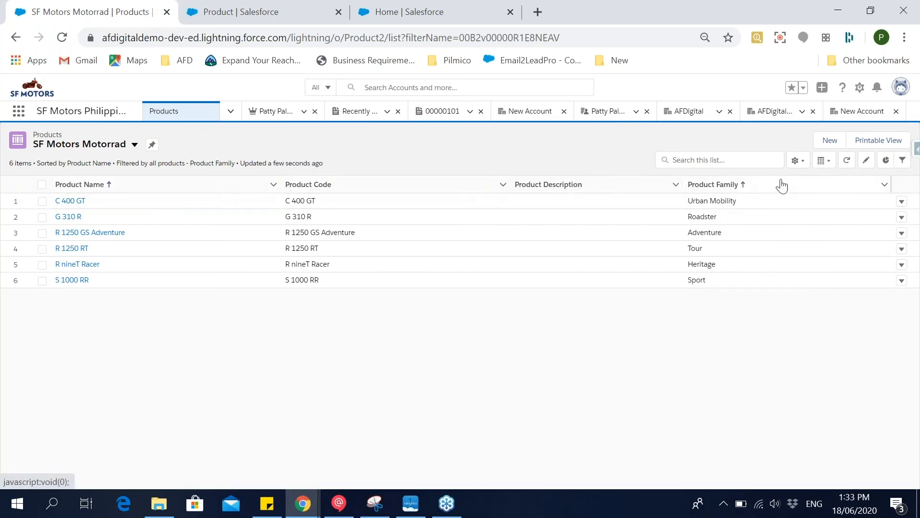
{"action": "left_click", "coordinate": [796, 160]}
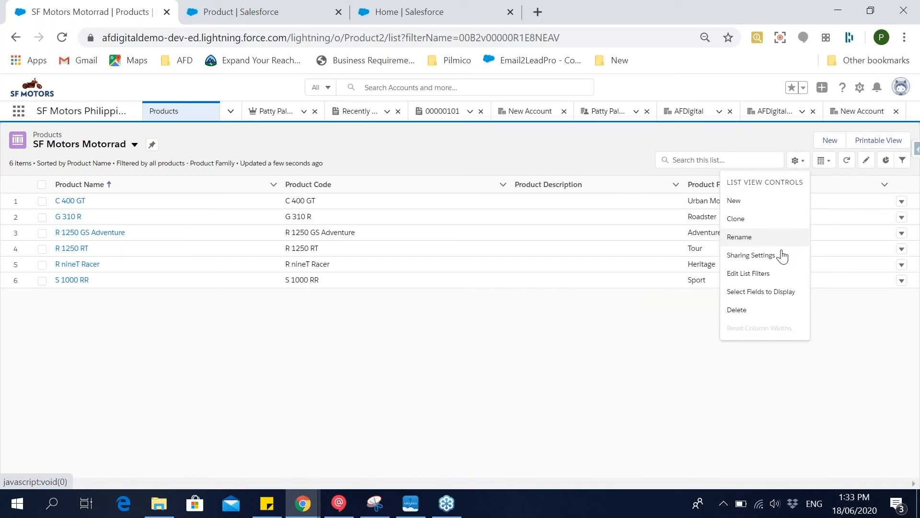
{"action": "left_click", "coordinate": [769, 293]}
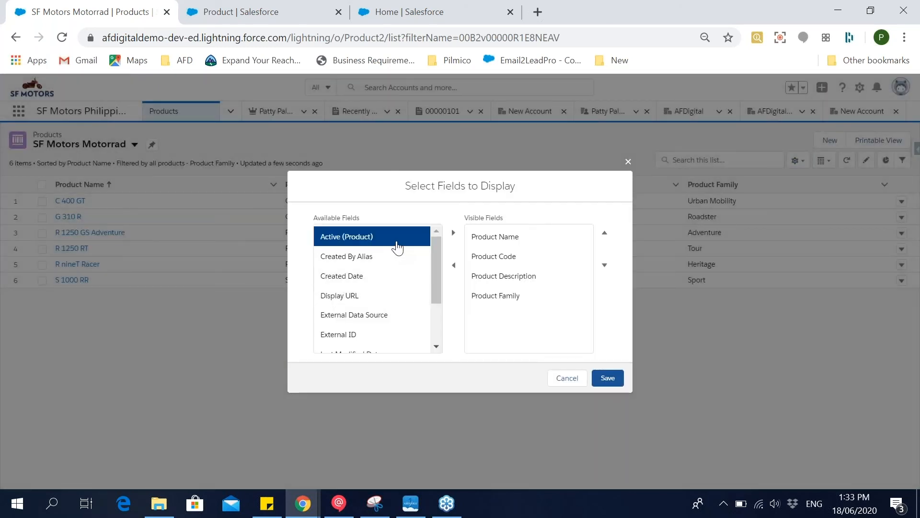
{"action": "left_click", "coordinate": [453, 233]}
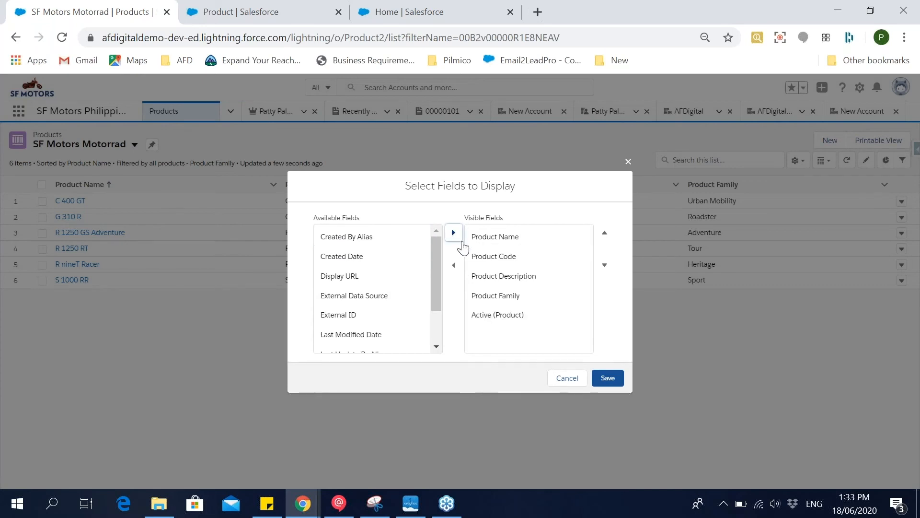
{"action": "left_click", "coordinate": [608, 379]}
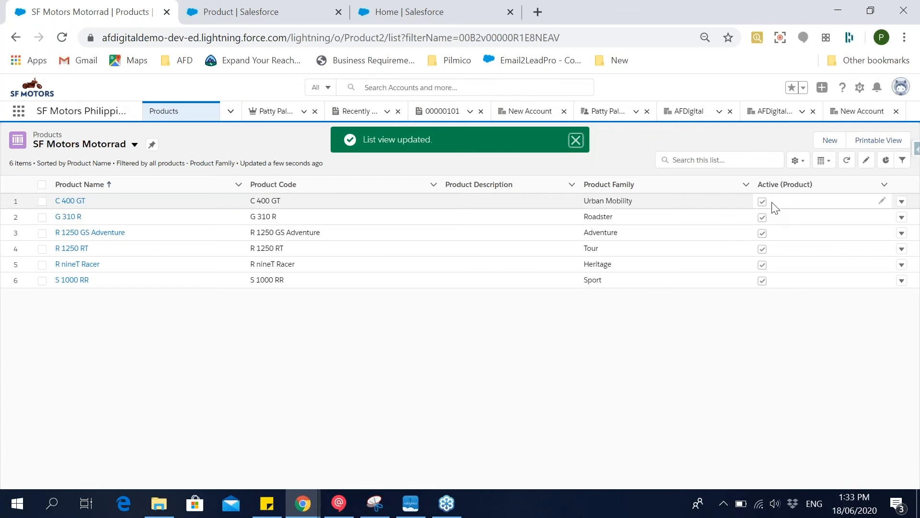
Examine the Product Family filter of the SF Motors Motorrad list view and its selectable values.
{"action": "left_click", "coordinate": [797, 161]}
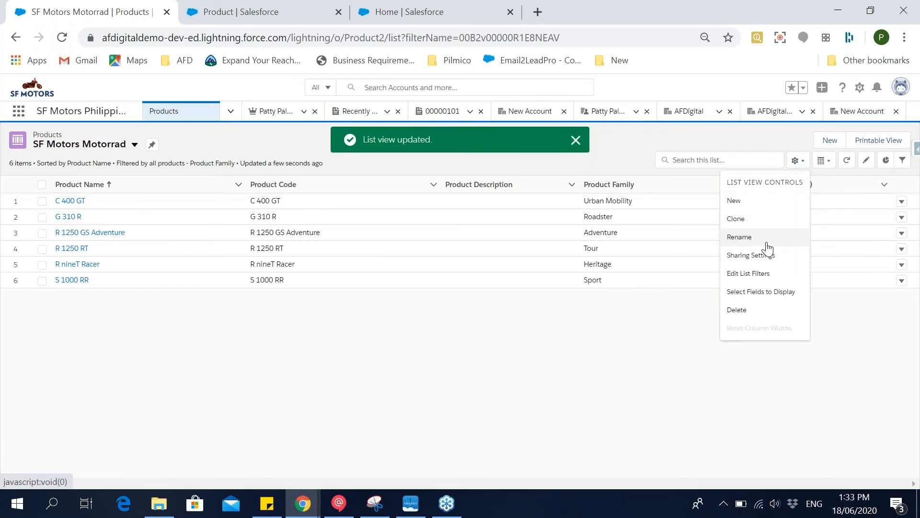
{"action": "left_click", "coordinate": [784, 279]}
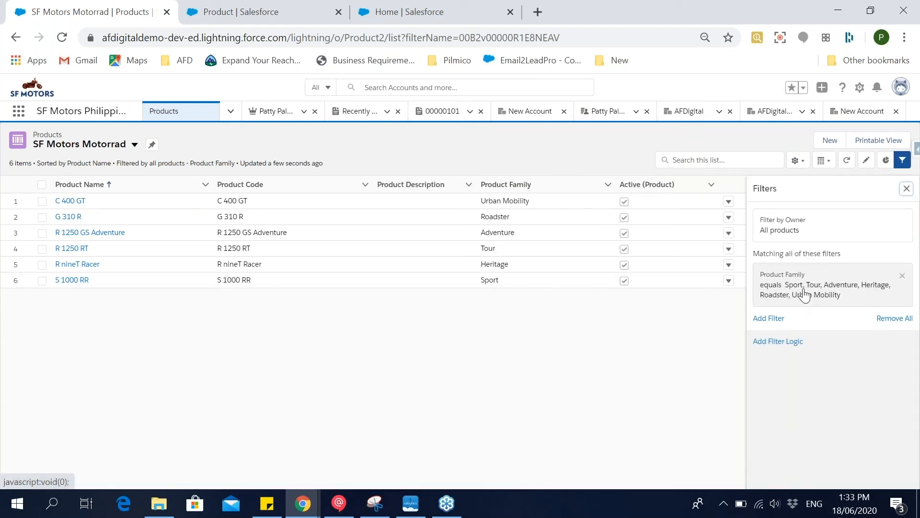
{"action": "left_click", "coordinate": [785, 292]}
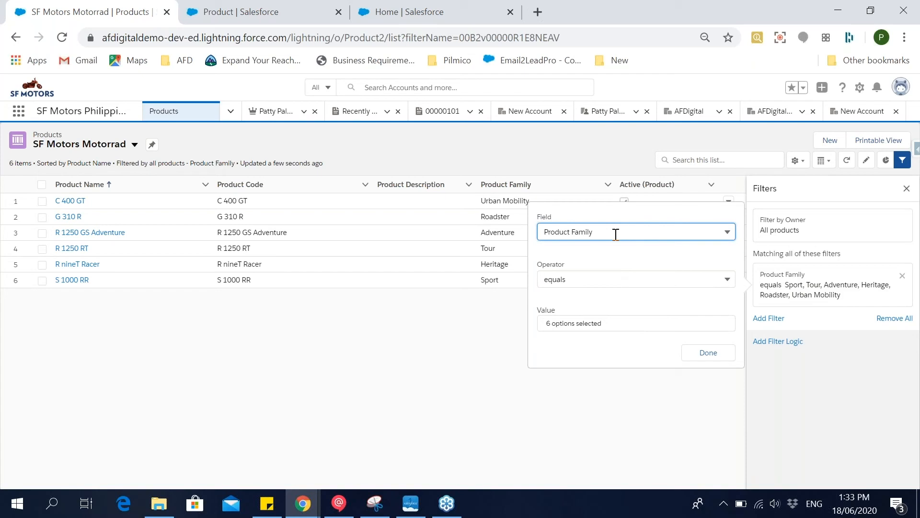
{"action": "left_click", "coordinate": [615, 330]}
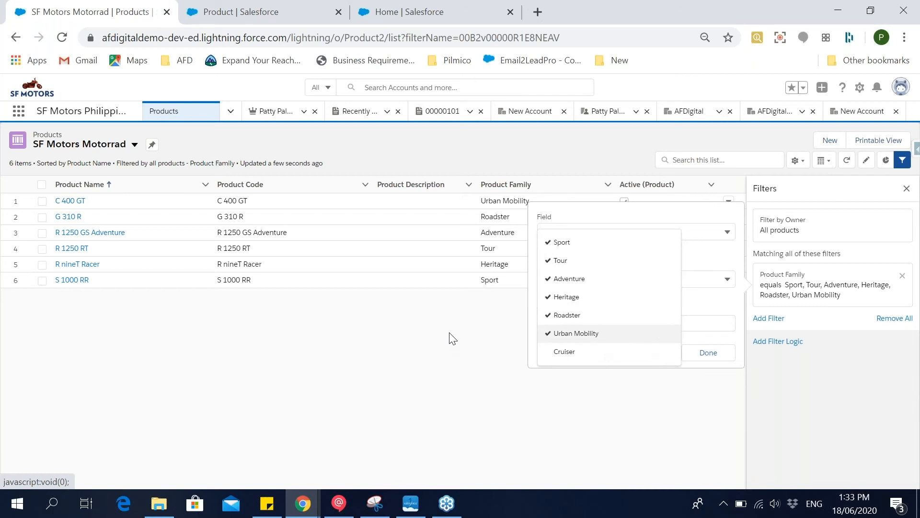
{"action": "left_click", "coordinate": [503, 320]}
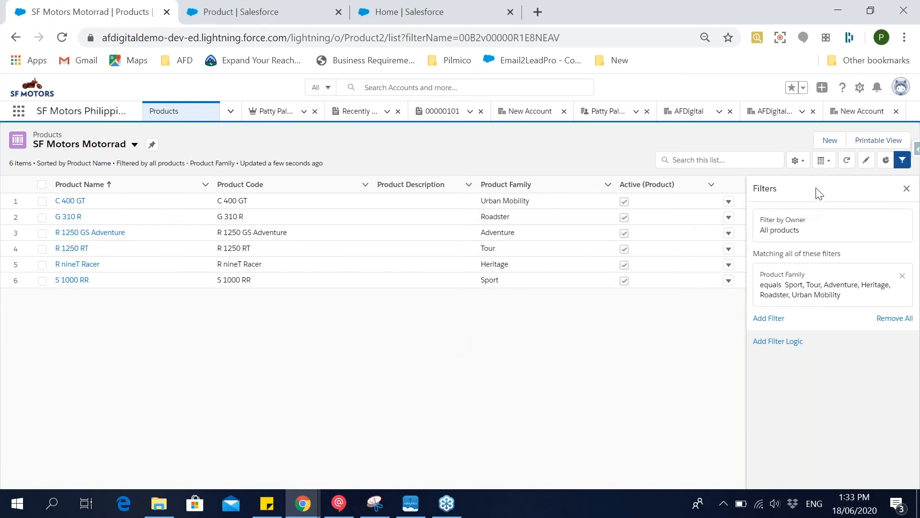
Create an active product named C 300 R in the Cruiser product family and save it.
{"action": "left_click", "coordinate": [831, 141]}
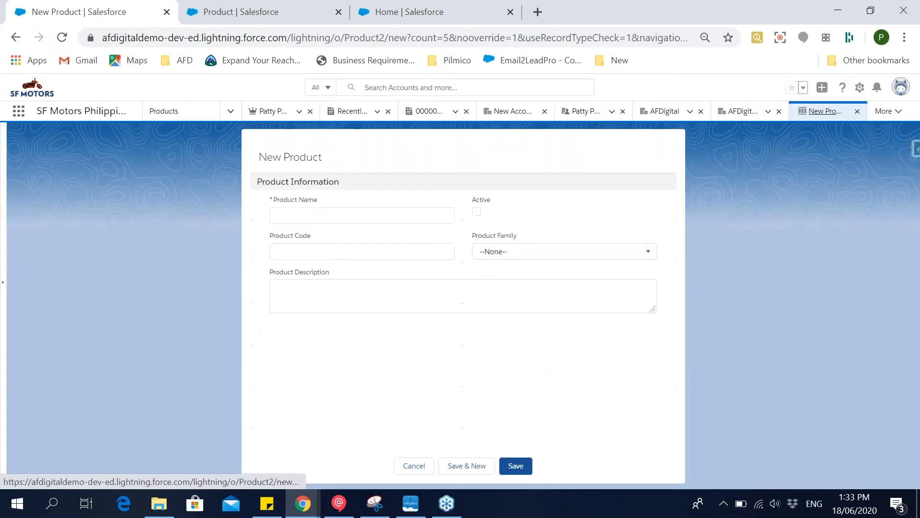
{"action": "left_click", "coordinate": [344, 214]}
{"action": "type", "text": "C 300 R"}
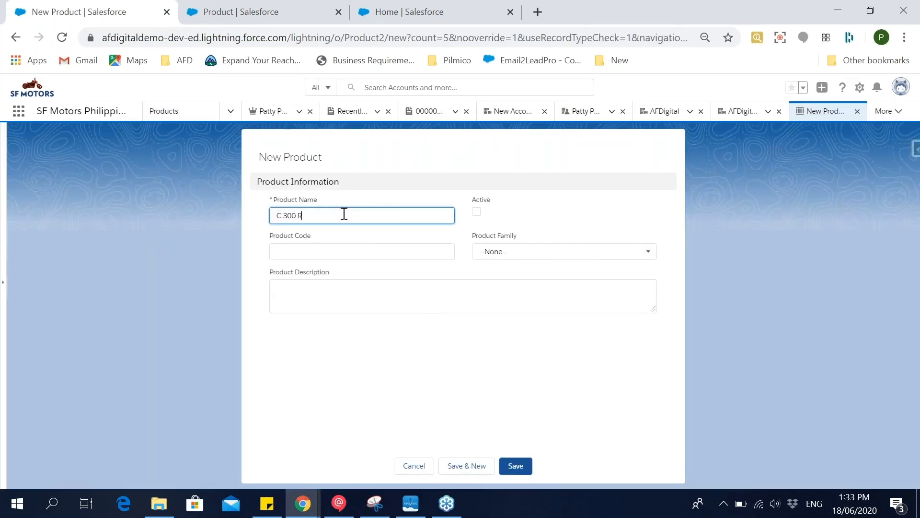
{"action": "left_click", "coordinate": [476, 214]}
{"action": "left_click", "coordinate": [394, 248]}
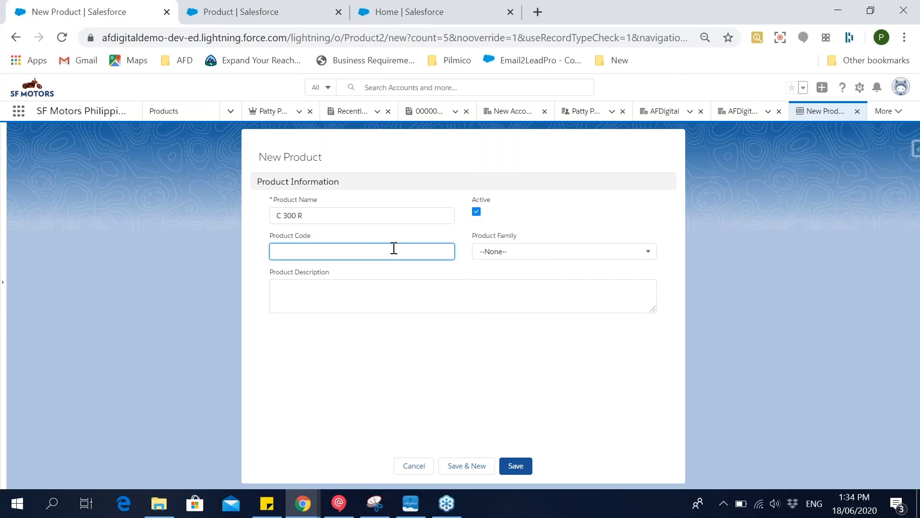
{"action": "left_click", "coordinate": [536, 253]}
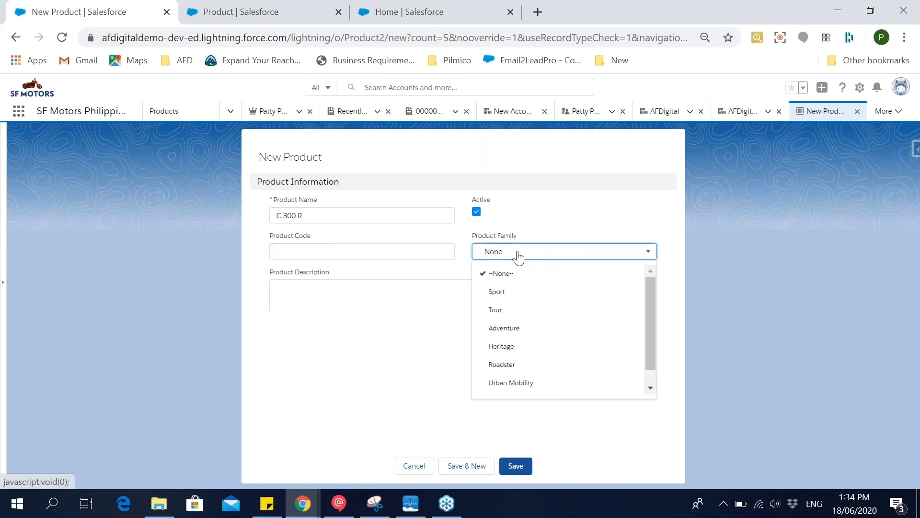
{"action": "left_click_drag", "start_coordinate": [650, 312], "coordinate": [648, 342]}
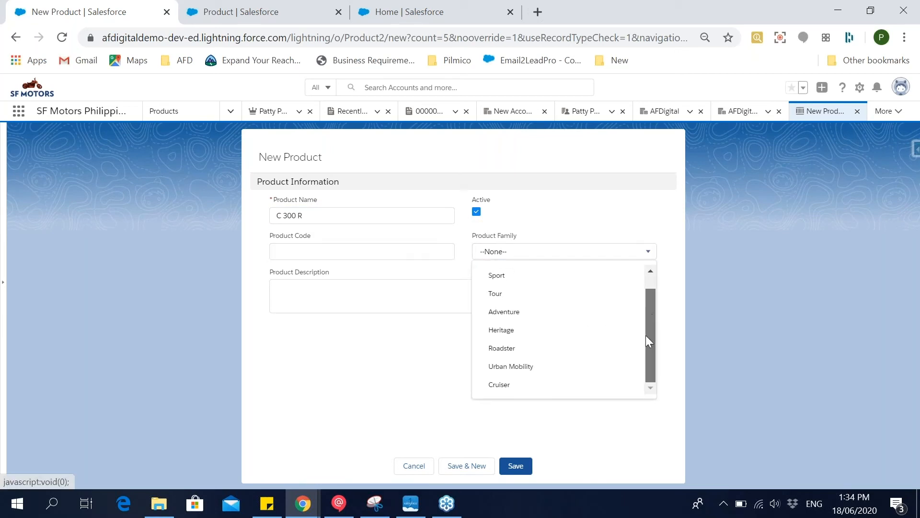
{"action": "left_click", "coordinate": [529, 386]}
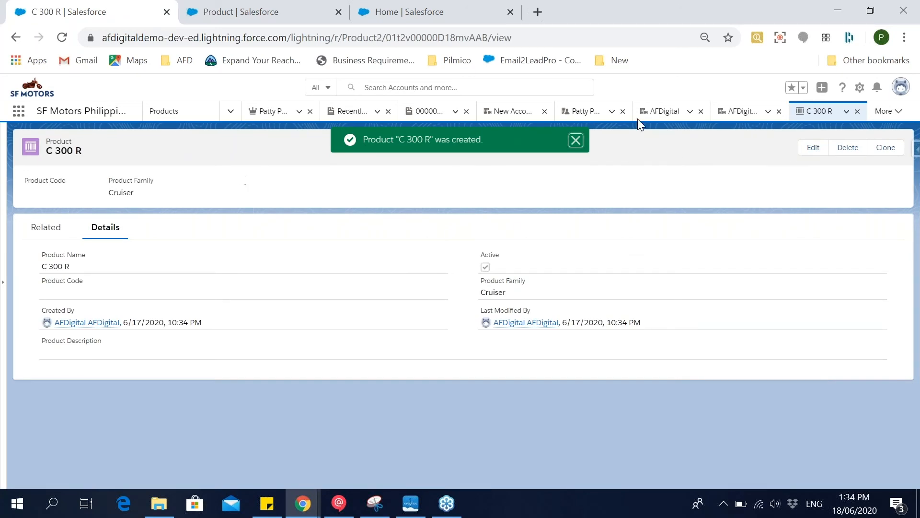
Refresh the SF Motors Motorrad product list, add Cruiser to its Product Family filter, and save the list view.
{"action": "left_click", "coordinate": [180, 114]}
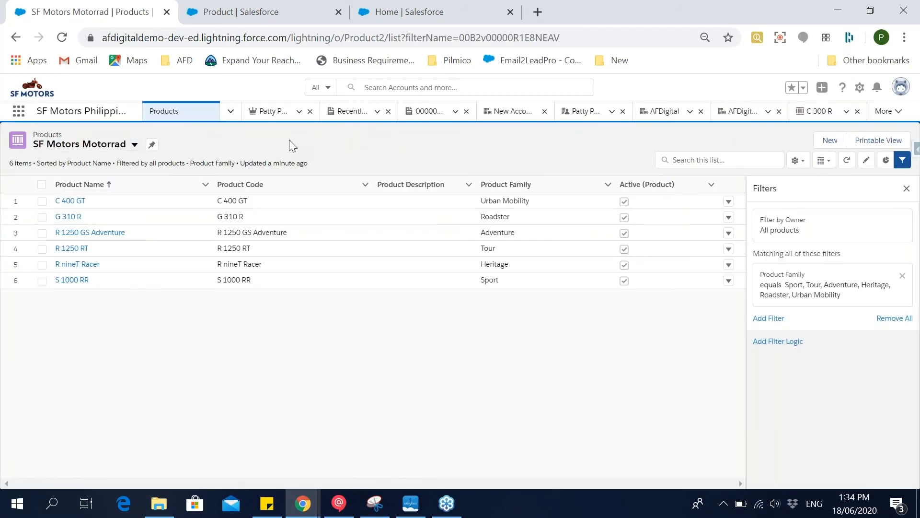
{"action": "left_click", "coordinate": [846, 161]}
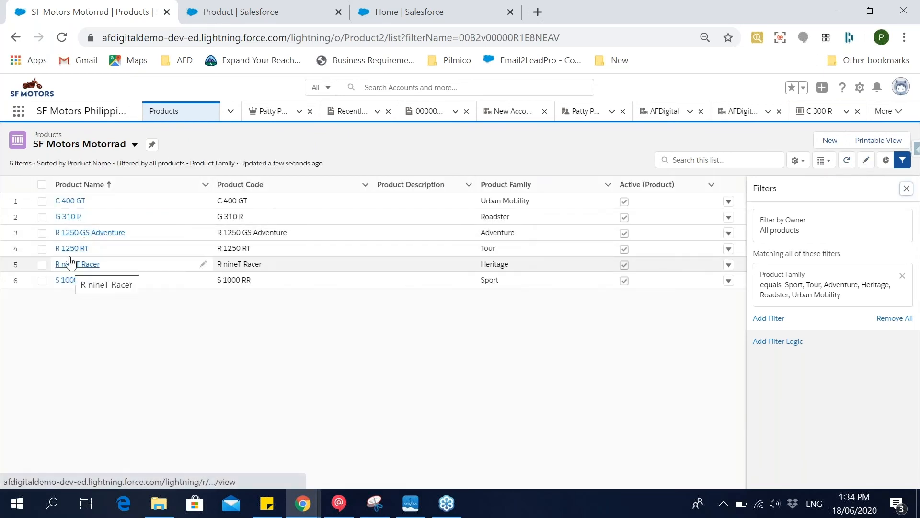
{"action": "left_click", "coordinate": [831, 298]}
{"action": "left_click", "coordinate": [663, 328]}
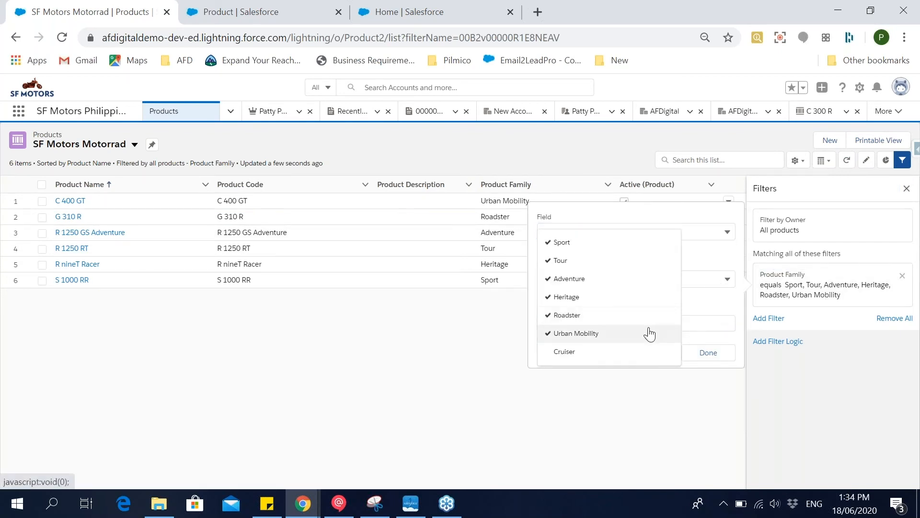
{"action": "left_click", "coordinate": [596, 355]}
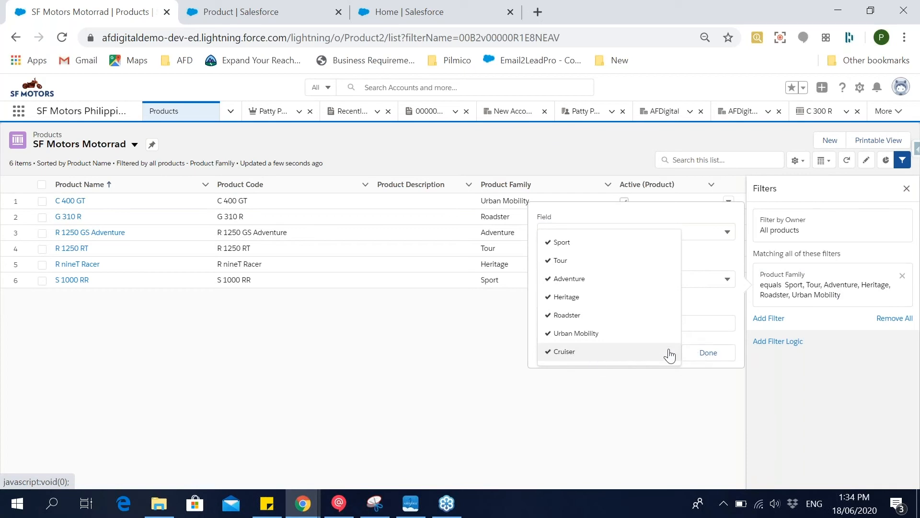
{"action": "left_click", "coordinate": [707, 352]}
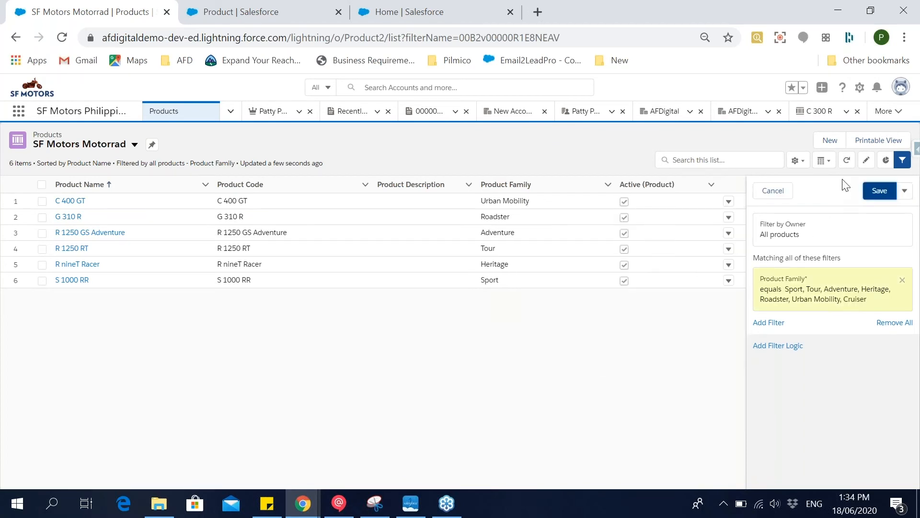
{"action": "left_click", "coordinate": [879, 192]}
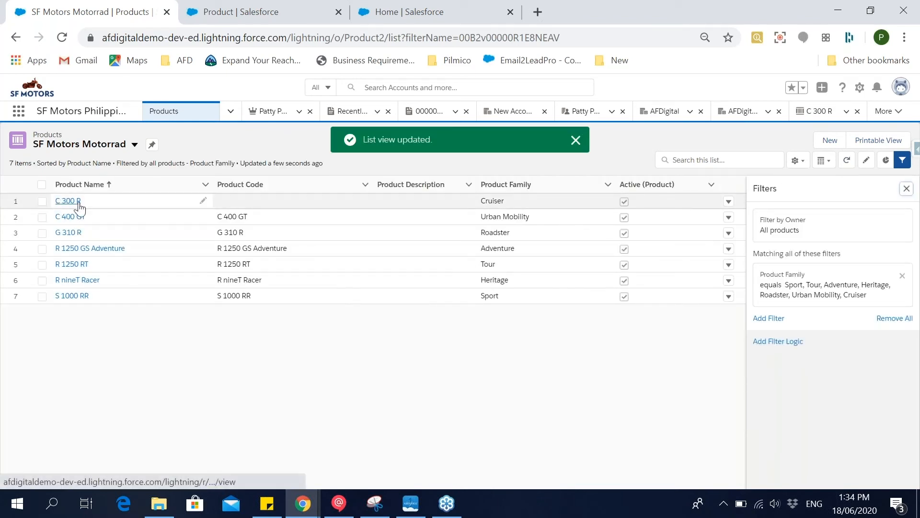
{"action": "left_click", "coordinate": [85, 202]}
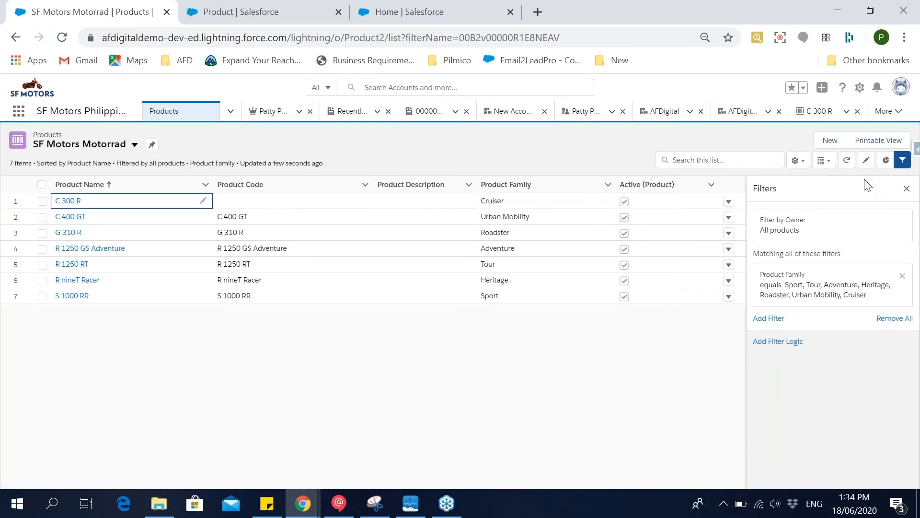
Review who can see the SF Motors Motorrad list view in its sharing settings, and close them without changes.
{"action": "left_click", "coordinate": [806, 166]}
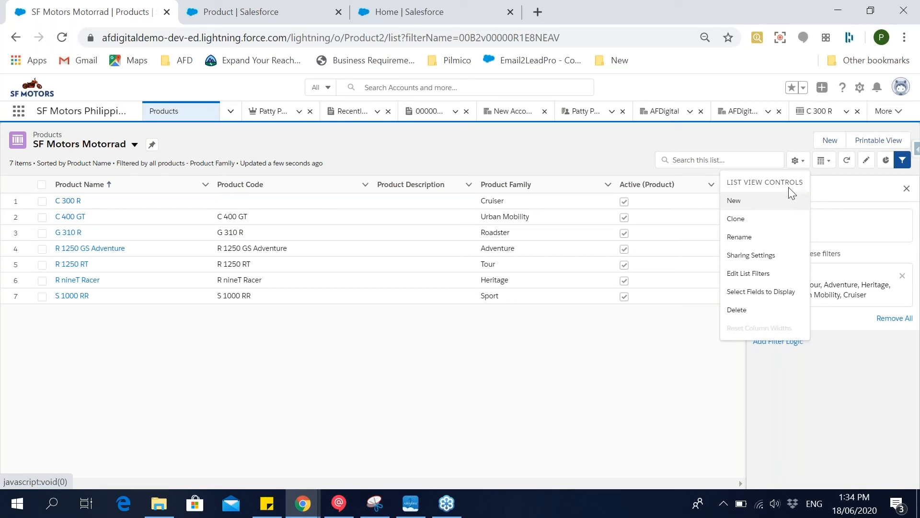
{"action": "left_click", "coordinate": [777, 255]}
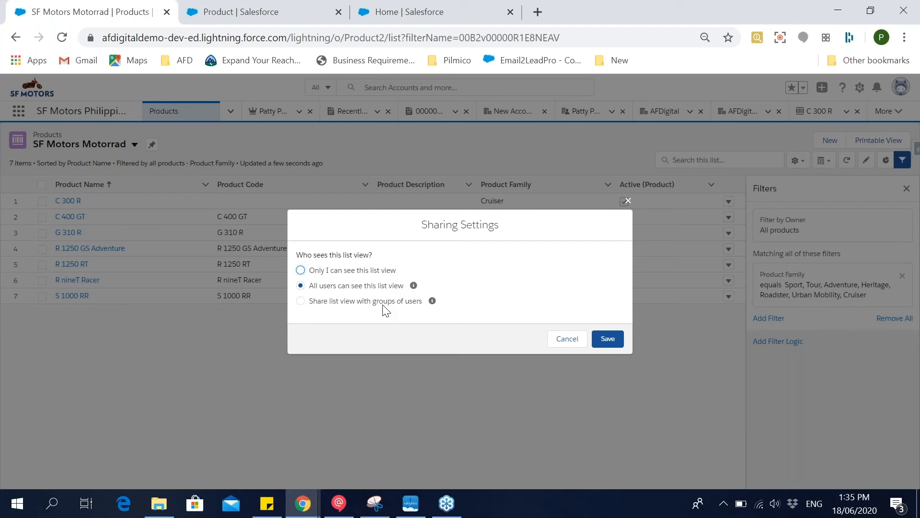
{"action": "left_click", "coordinate": [626, 201]}
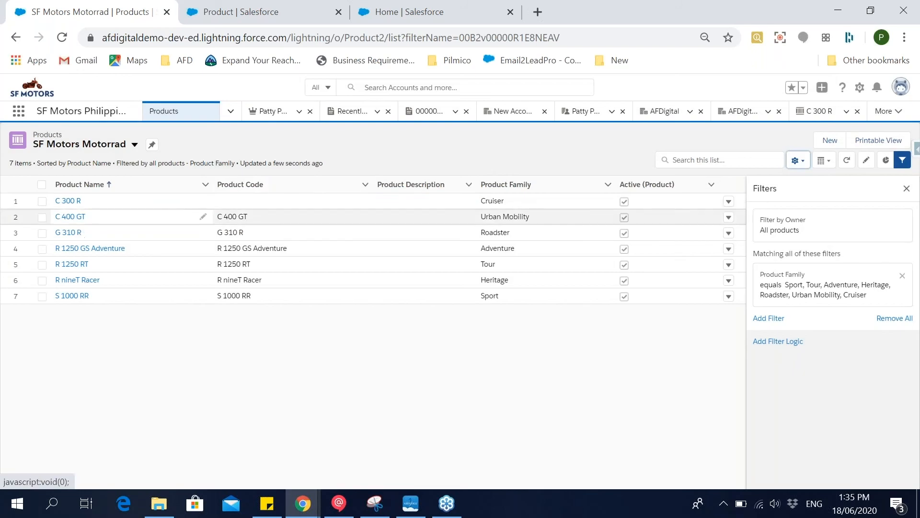
Add a standard price of 450,000 to the C 300 R product in the Standard Price Book and save it.
{"action": "left_click", "coordinate": [68, 201]}
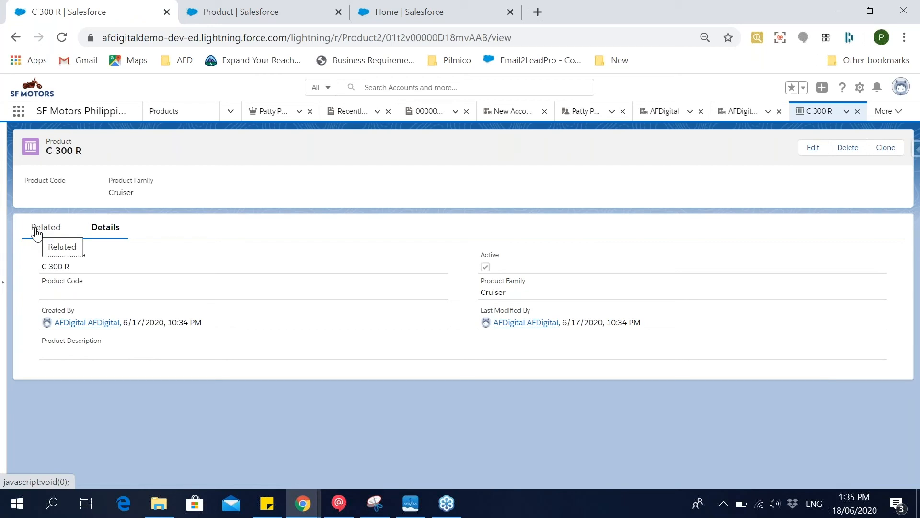
{"action": "left_click", "coordinate": [55, 232]}
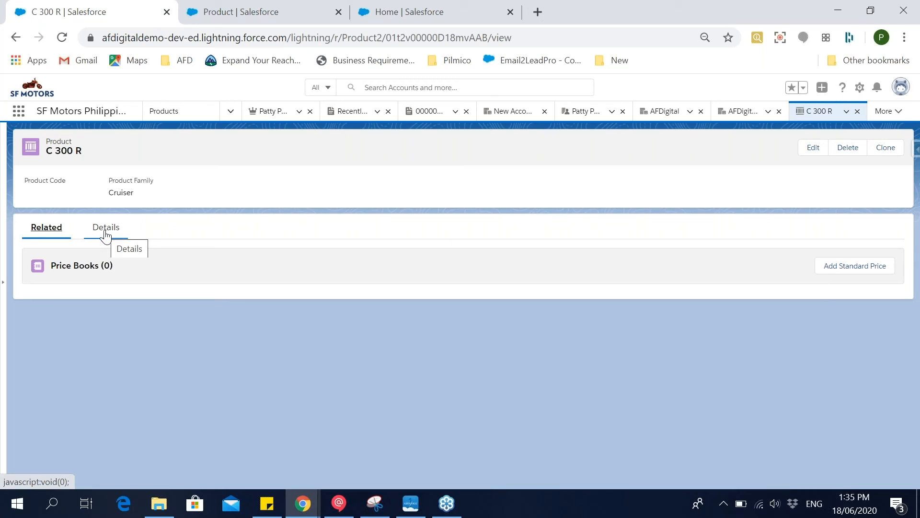
{"action": "left_click", "coordinate": [867, 272]}
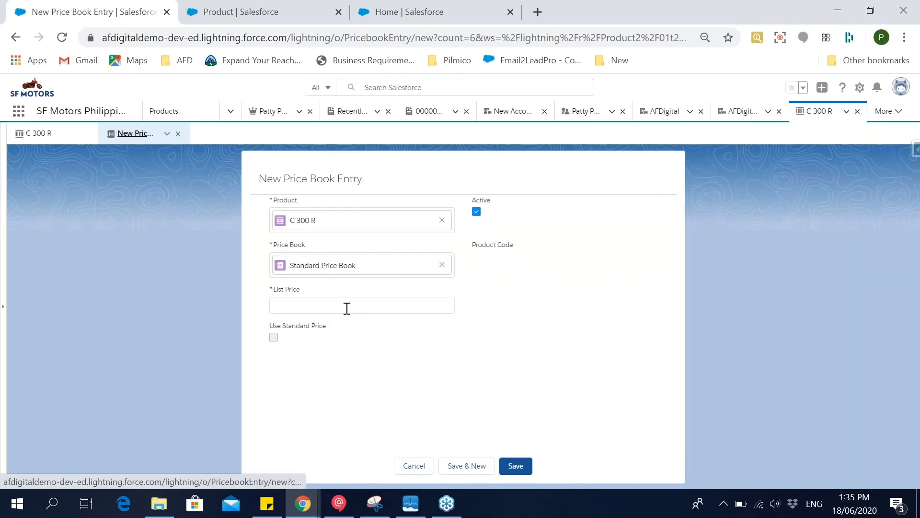
{"action": "left_click", "coordinate": [347, 308]}
{"action": "type", "text": "450,000"}
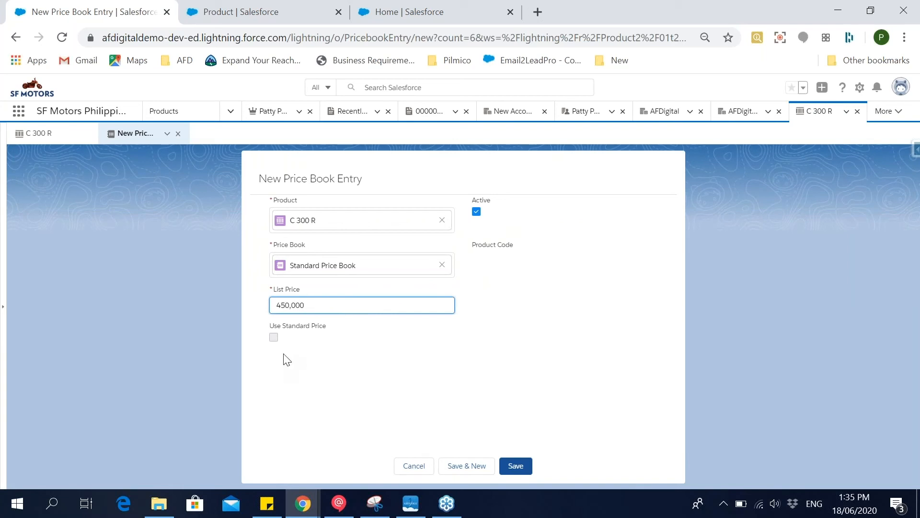
{"action": "left_click", "coordinate": [518, 471]}
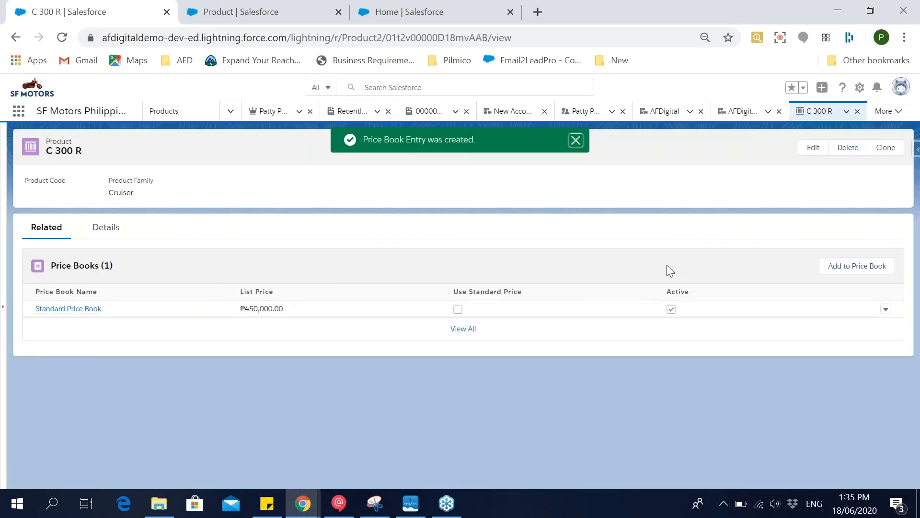
Start adding C 300 R to the June Promo price book, choosing the required currency, and continue to the new price book entry.
{"action": "left_click", "coordinate": [839, 266]}
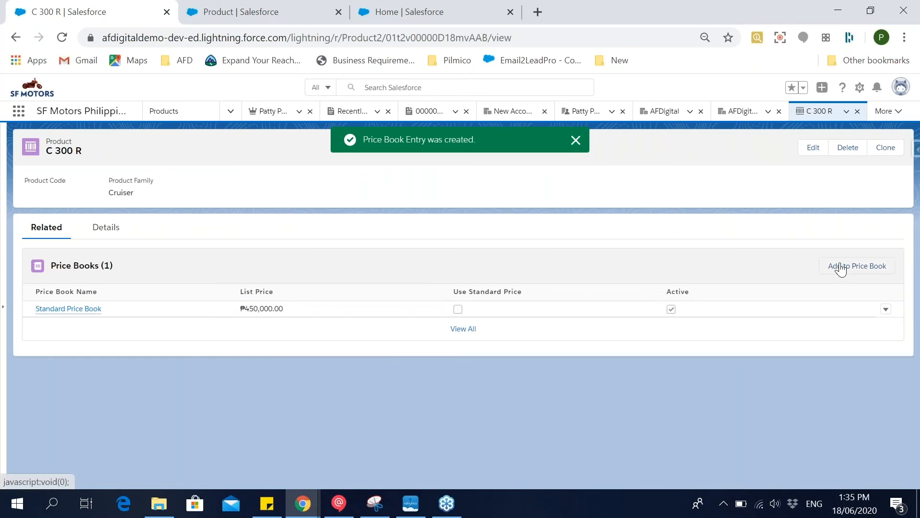
{"action": "left_click", "coordinate": [400, 275]}
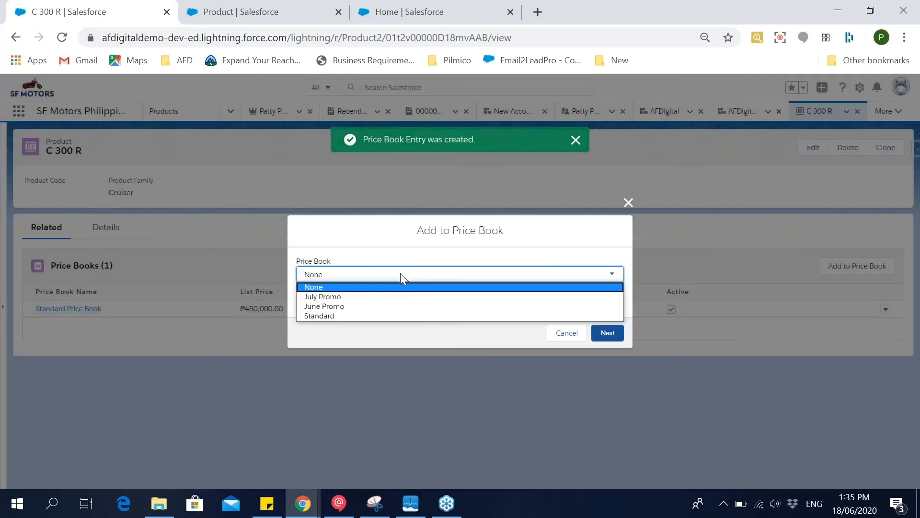
{"action": "left_click", "coordinate": [391, 308]}
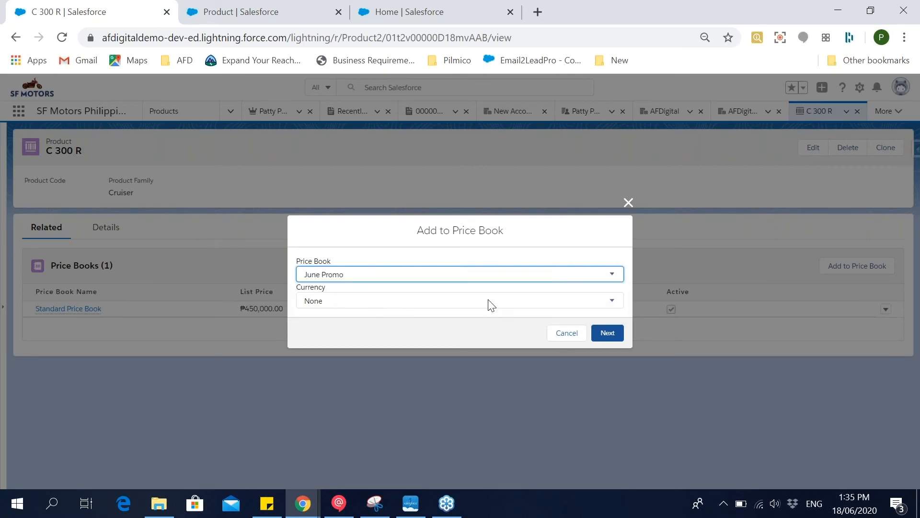
{"action": "left_click", "coordinate": [608, 335]}
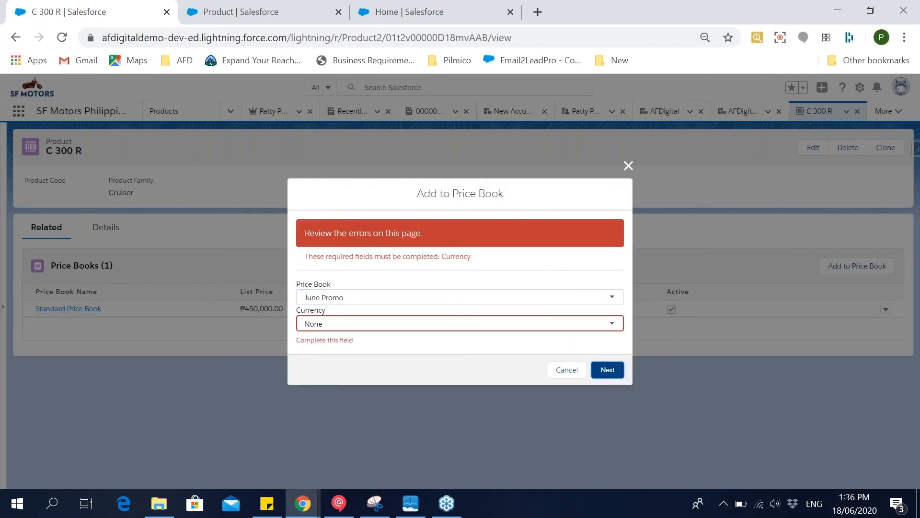
{"action": "left_click", "coordinate": [519, 323]}
{"action": "left_click", "coordinate": [507, 345]}
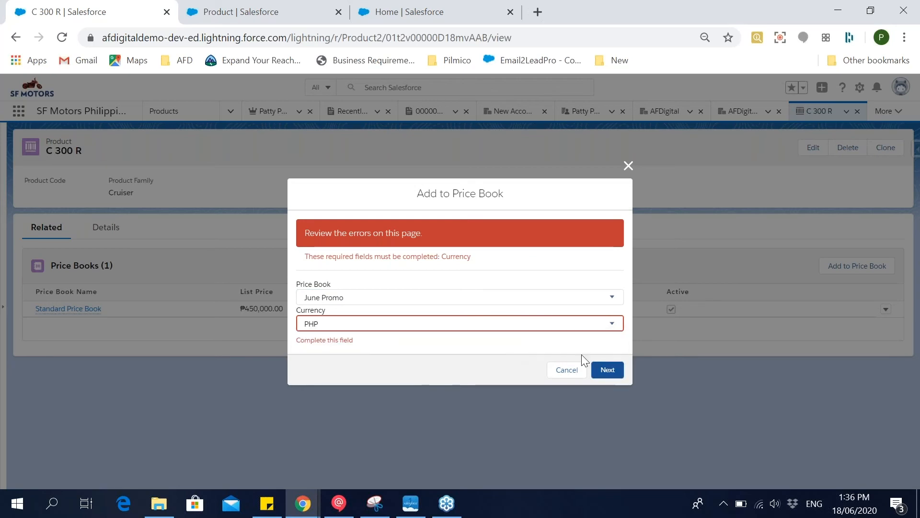
{"action": "left_click", "coordinate": [607, 369]}
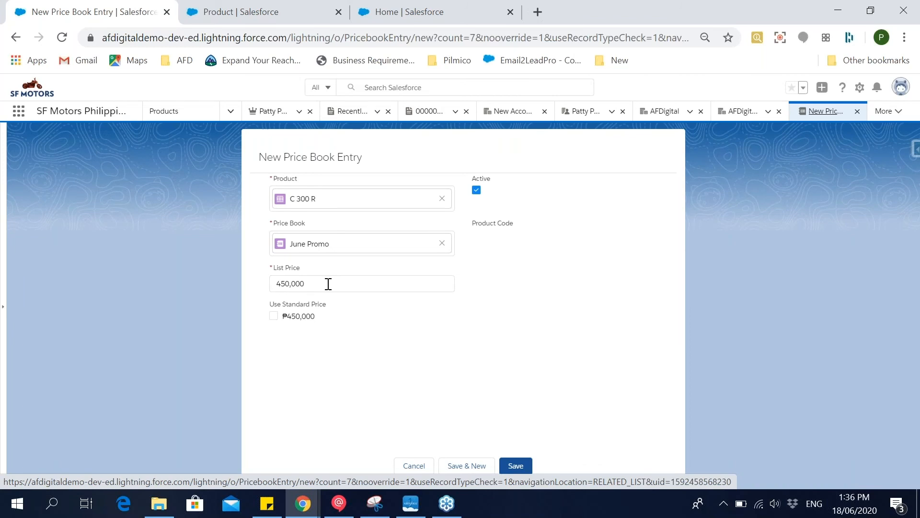
Set the list price of the June Promo entry for C 300 R to 420,000 and save the entry.
{"action": "left_click", "coordinate": [275, 284]}
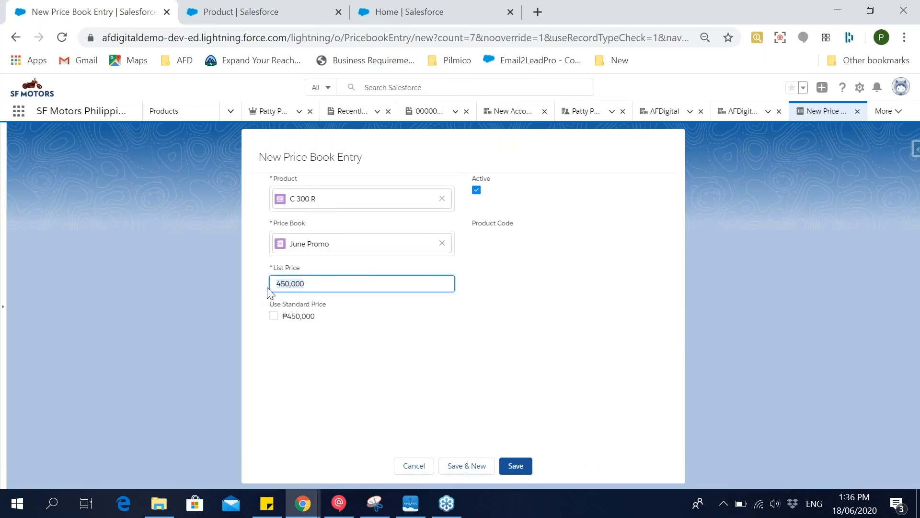
{"action": "key", "text": "ctrl+a"}
{"action": "key", "text": "BackSpace"}
{"action": "type", "text": "420,000"}
{"action": "left_click", "coordinate": [516, 466]}
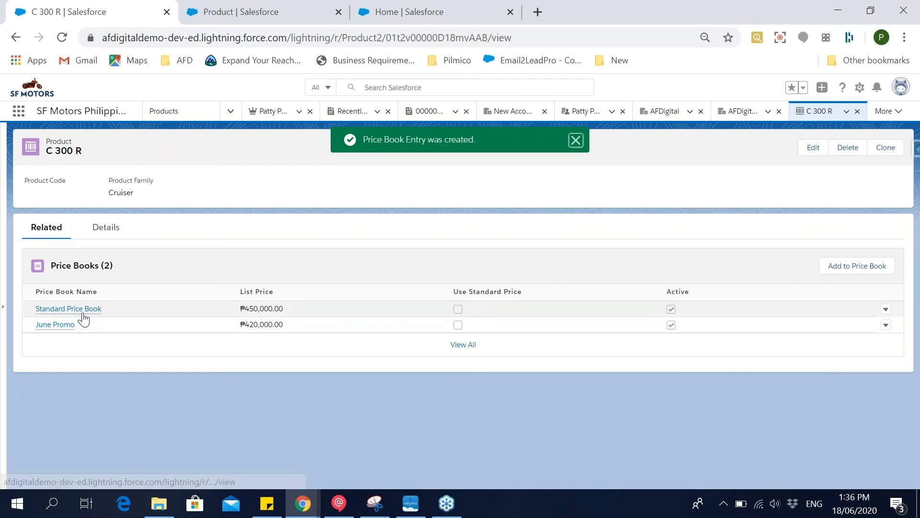
{"action": "mouse_move", "coordinate": [83, 313]}
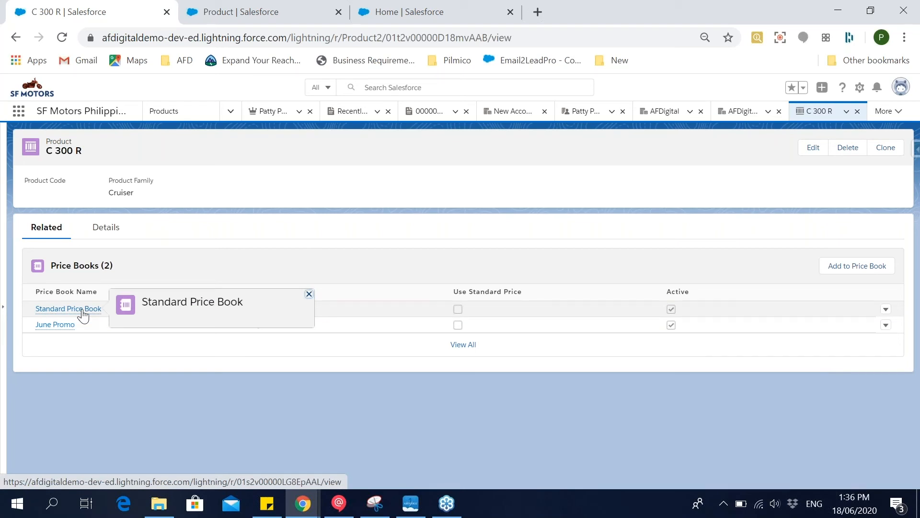
{"action": "mouse_move", "coordinate": [68, 330]}
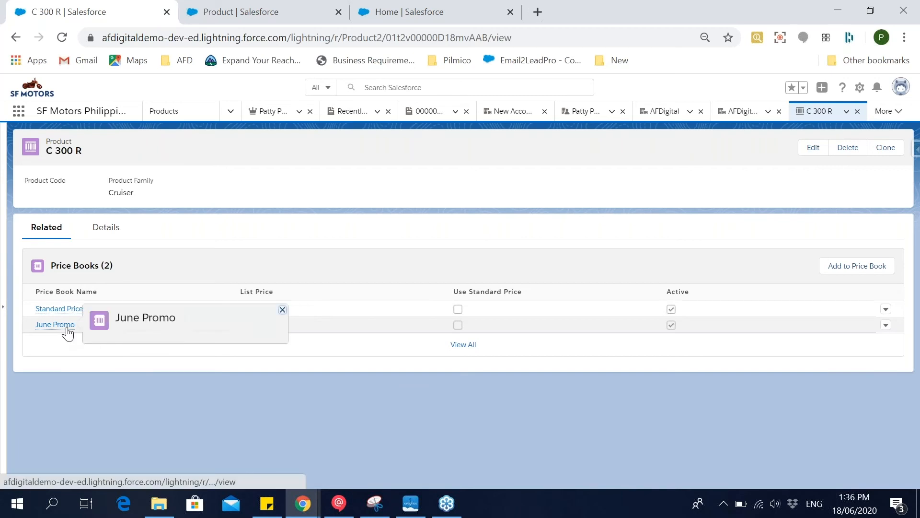
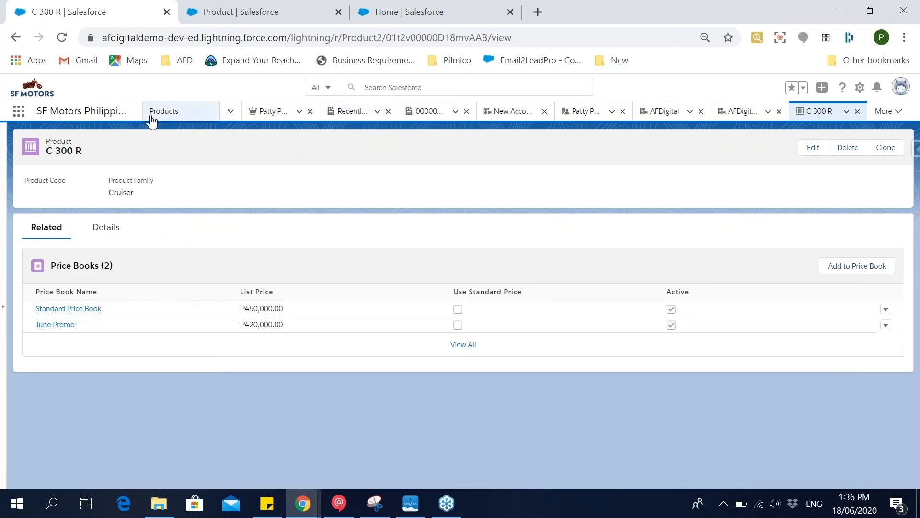
Open the quote of the C 400 GT opportunity and preview its existing quote PDF.
{"action": "left_click", "coordinate": [231, 112]}
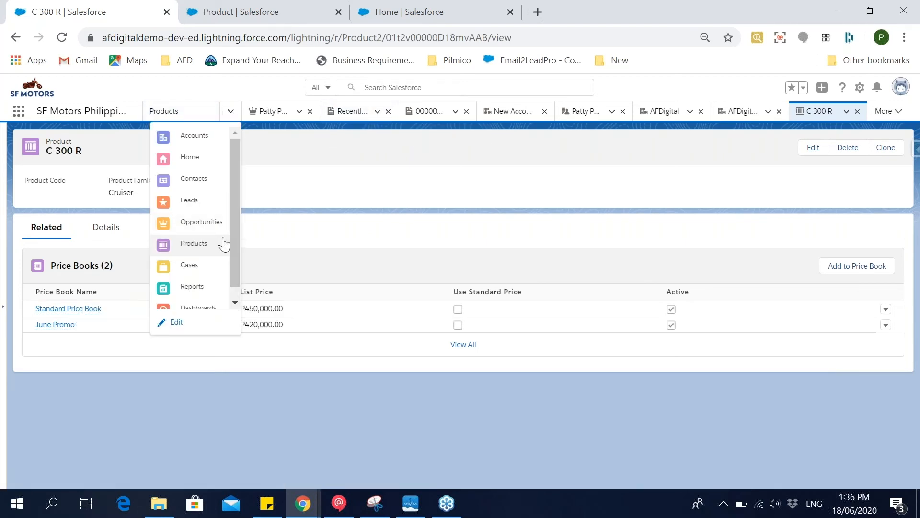
{"action": "left_click", "coordinate": [281, 119]}
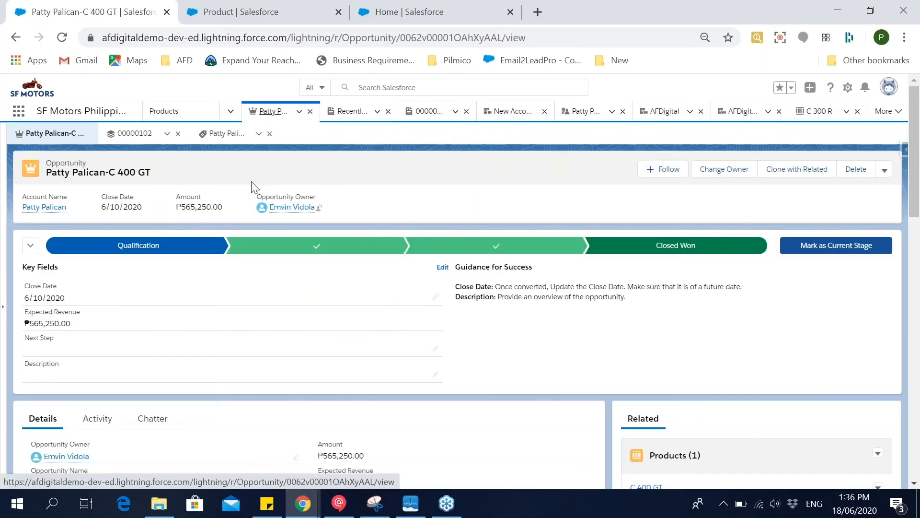
{"action": "scroll", "coordinate": [386, 297], "scroll_direction": "down", "scroll_amount": 10}
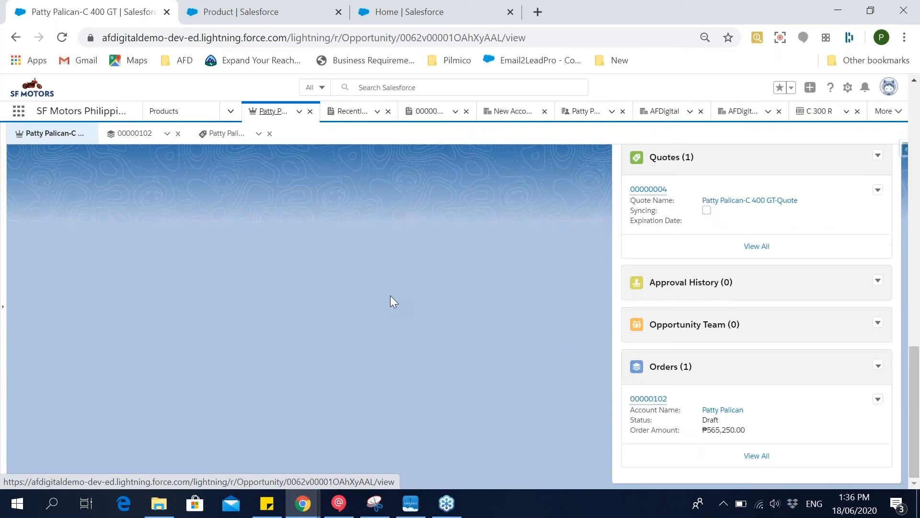
{"action": "scroll", "coordinate": [495, 320], "scroll_direction": "up", "scroll_amount": 2}
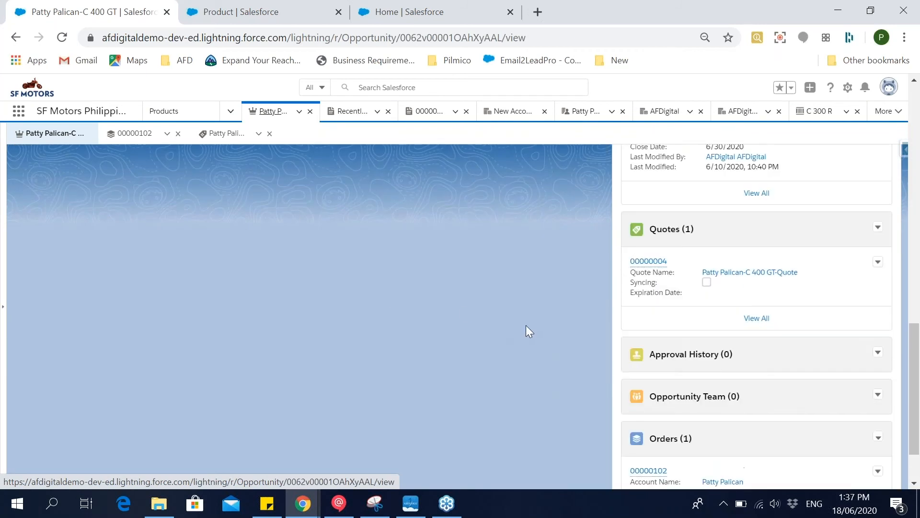
{"action": "left_click", "coordinate": [652, 262]}
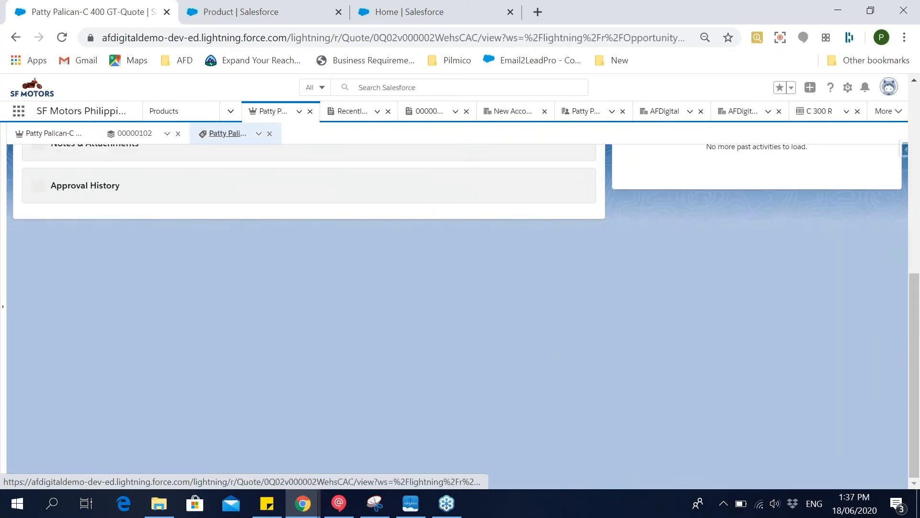
{"action": "scroll", "coordinate": [438, 349], "scroll_direction": "down", "scroll_amount": 2}
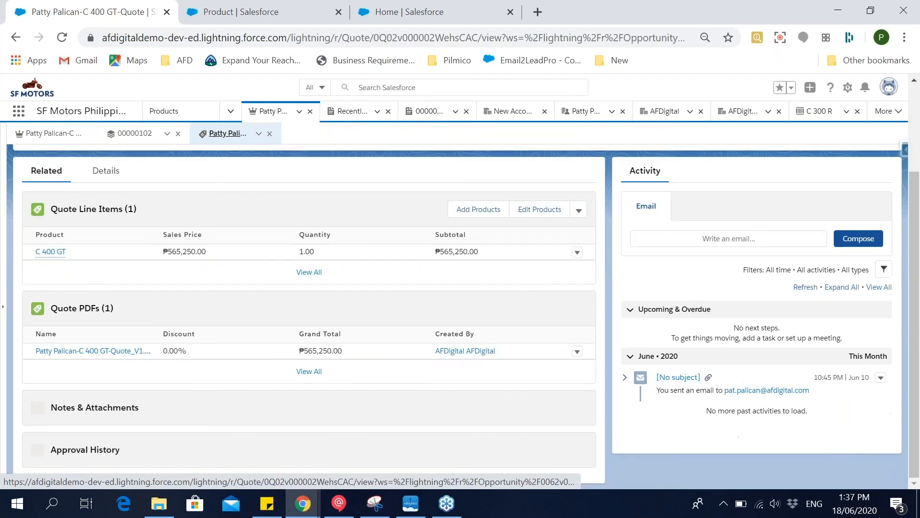
{"action": "left_click", "coordinate": [119, 351]}
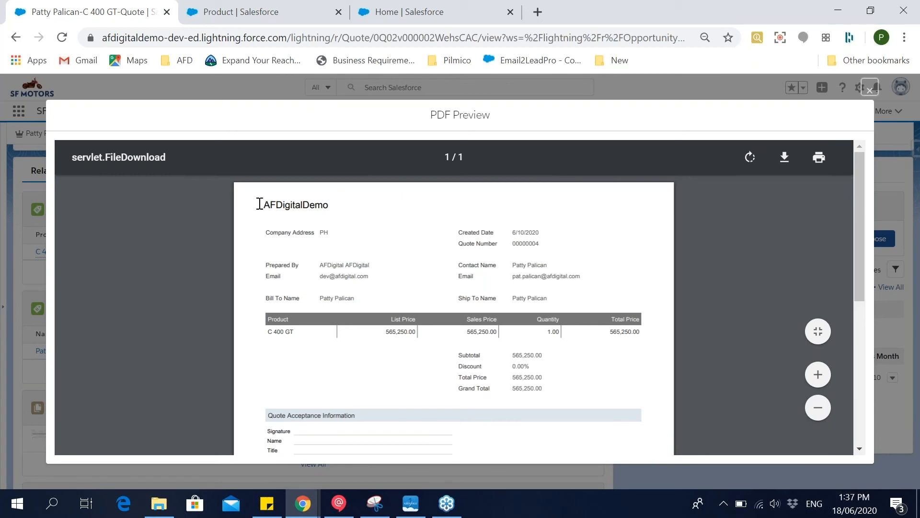
Switch to Setup, find the quote templates by searching for "quote", and open the Standard Template for editing.
{"action": "left_click", "coordinate": [217, 6]}
{"action": "left_click", "coordinate": [58, 162]}
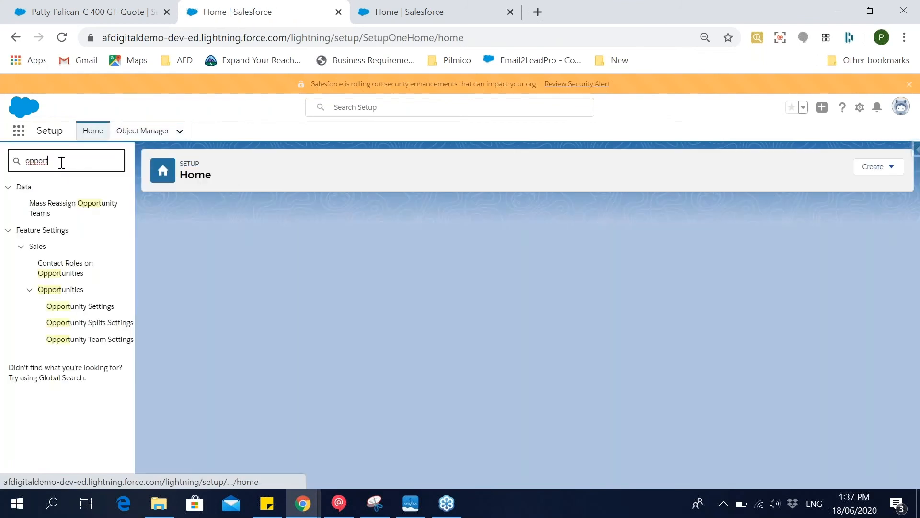
{"action": "left_click_drag", "start_coordinate": [62, 163], "coordinate": [19, 153]}
{"action": "key", "text": "BackSpace"}
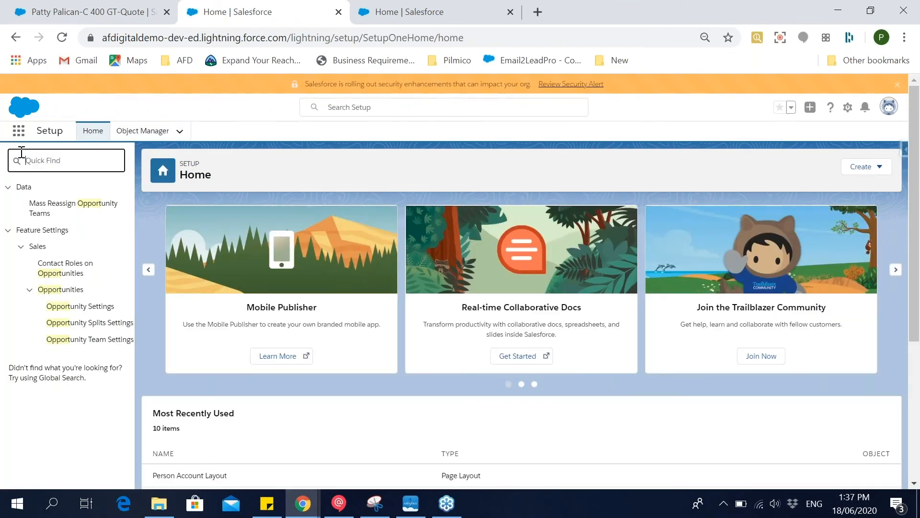
{"action": "type", "text": "quote"}
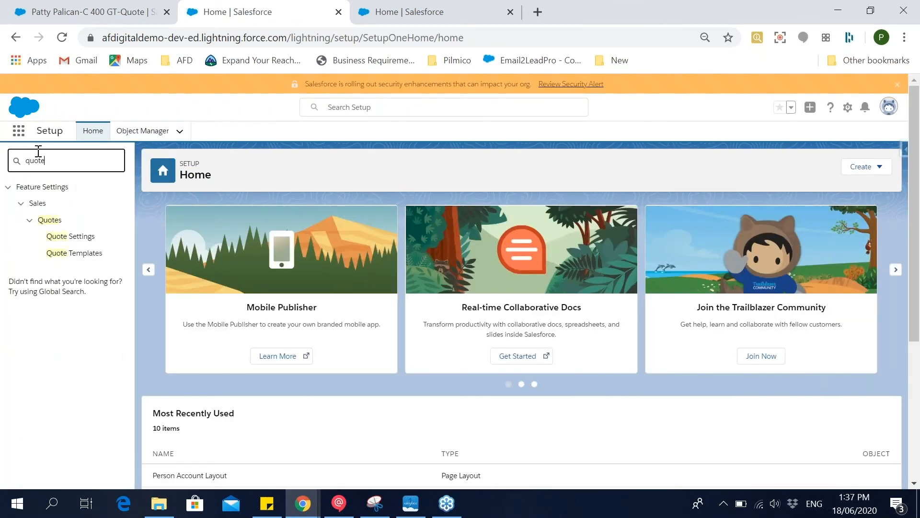
{"action": "left_click", "coordinate": [86, 254]}
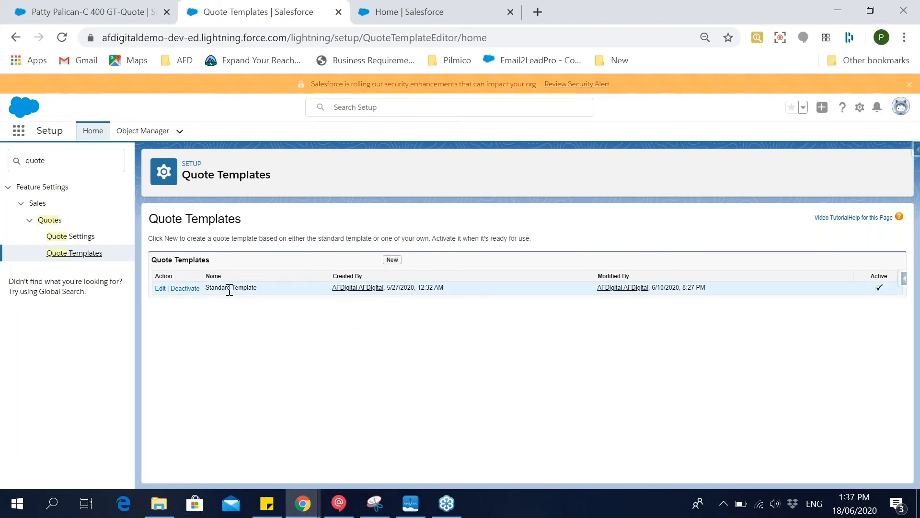
{"action": "left_click", "coordinate": [162, 290]}
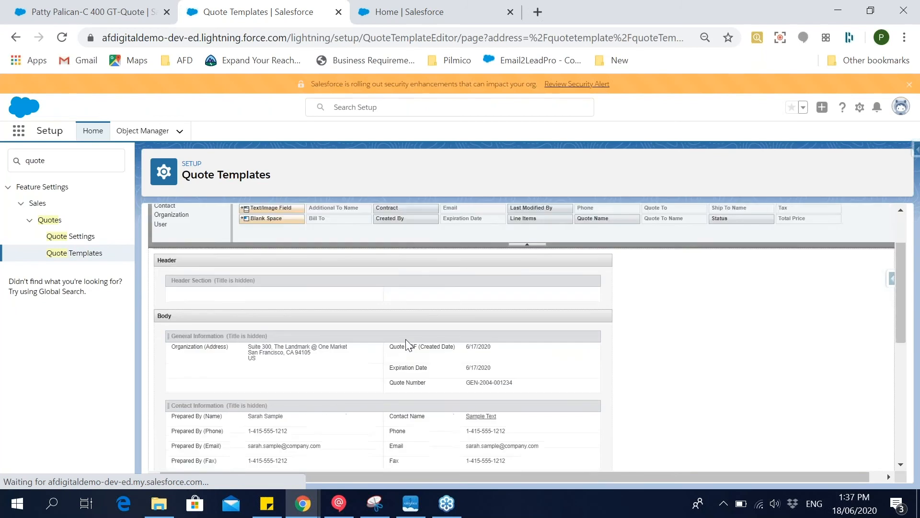
Review the template layout and the available Opportunity, Contact, Organization, User and Quote fields.
{"action": "scroll", "coordinate": [426, 379], "scroll_direction": "down", "scroll_amount": 1}
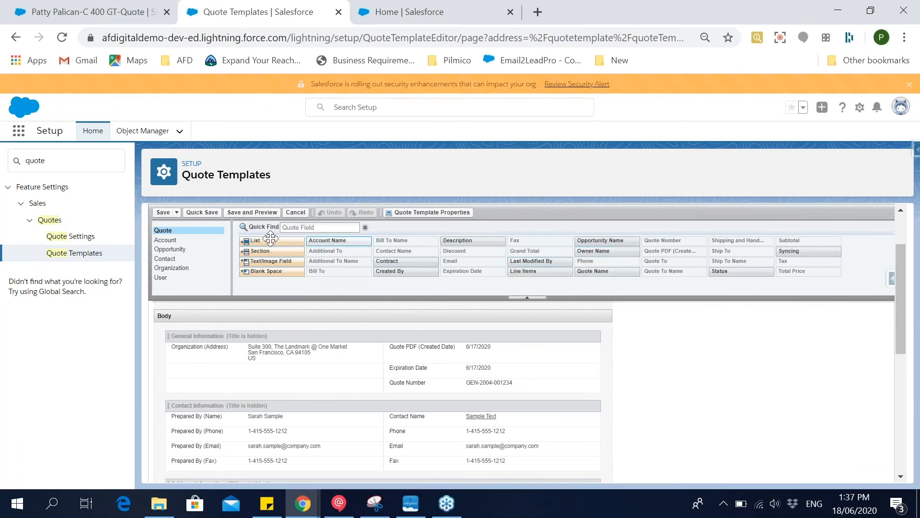
{"action": "left_click", "coordinate": [197, 249]}
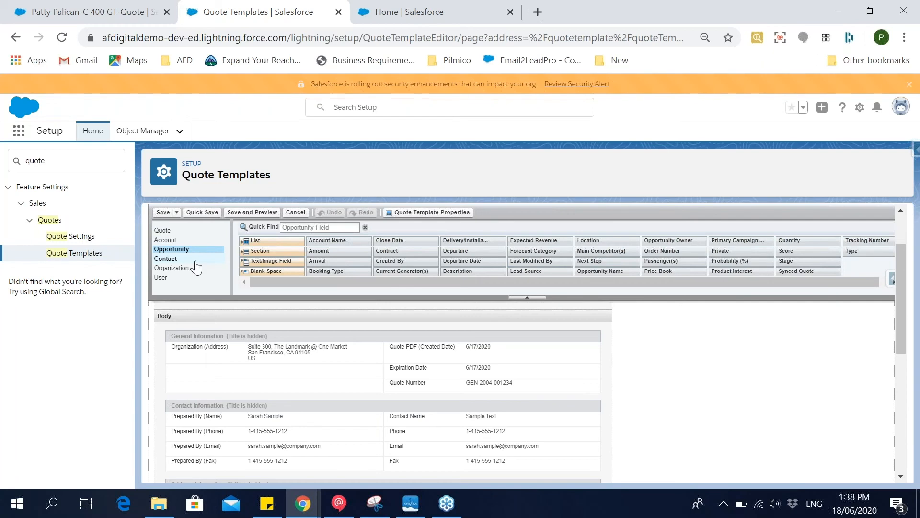
{"action": "left_click", "coordinate": [196, 260]}
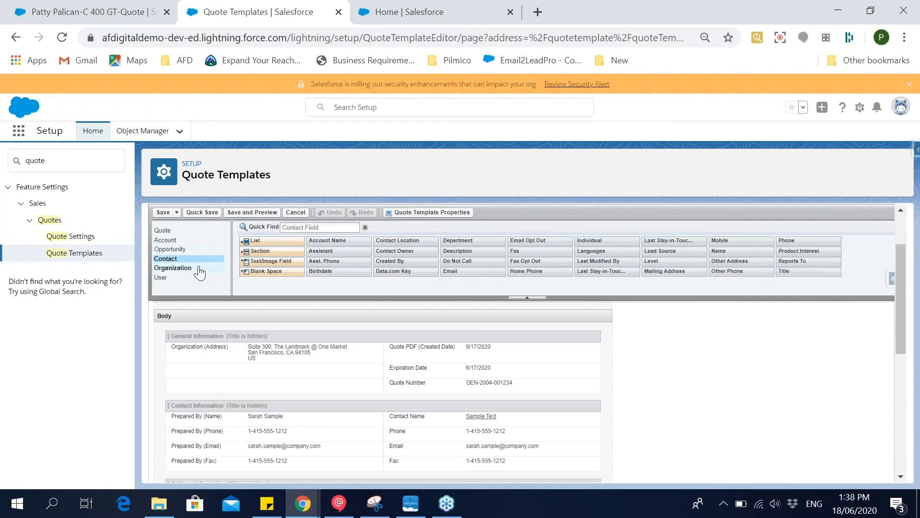
{"action": "left_click", "coordinate": [198, 268]}
{"action": "left_click", "coordinate": [196, 279]}
{"action": "left_click", "coordinate": [198, 231]}
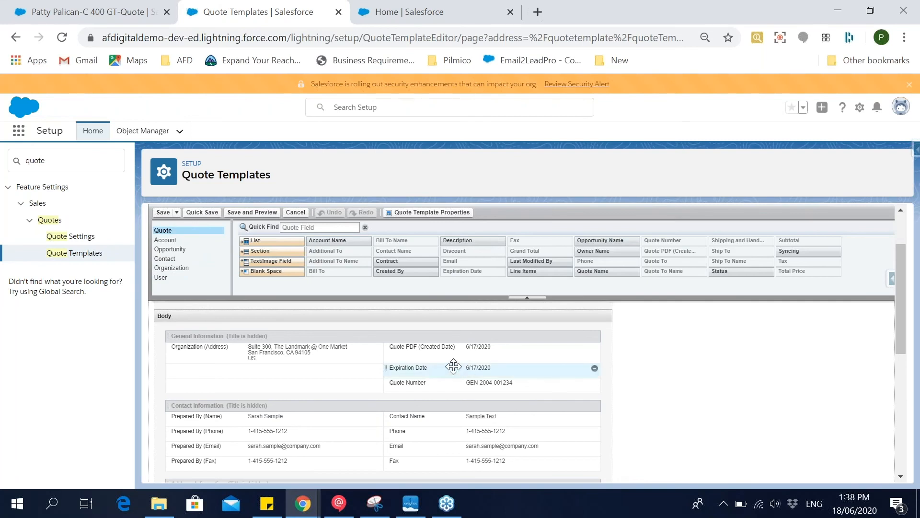
{"action": "scroll", "coordinate": [462, 383], "scroll_direction": "down", "scroll_amount": 1}
{"action": "scroll", "coordinate": [462, 384], "scroll_direction": "up", "scroll_amount": 2}
{"action": "scroll", "coordinate": [462, 383], "scroll_direction": "up", "scroll_amount": 1}
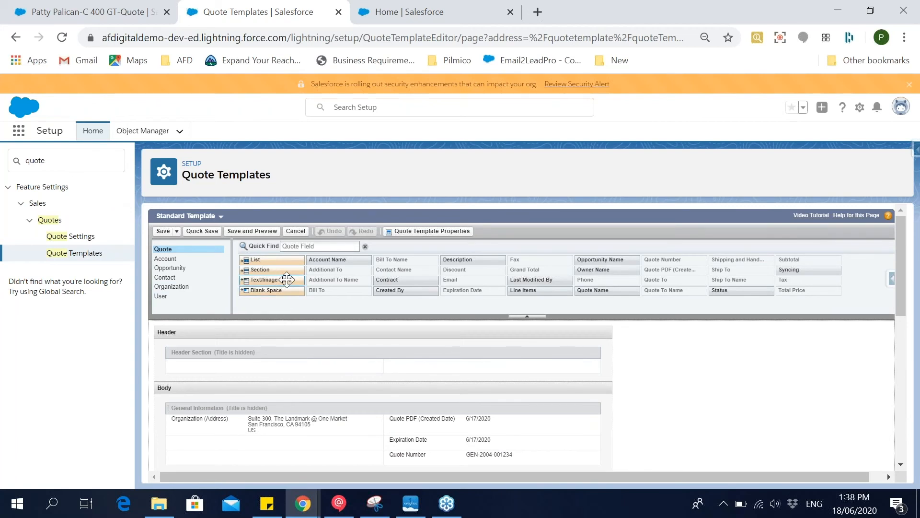
Add a Text/Image Field to the template's header section and start inserting an image into it.
{"action": "left_click_drag", "start_coordinate": [284, 279], "coordinate": [240, 371]}
{"action": "left_click_drag", "start_coordinate": [239, 367], "coordinate": [239, 367]}
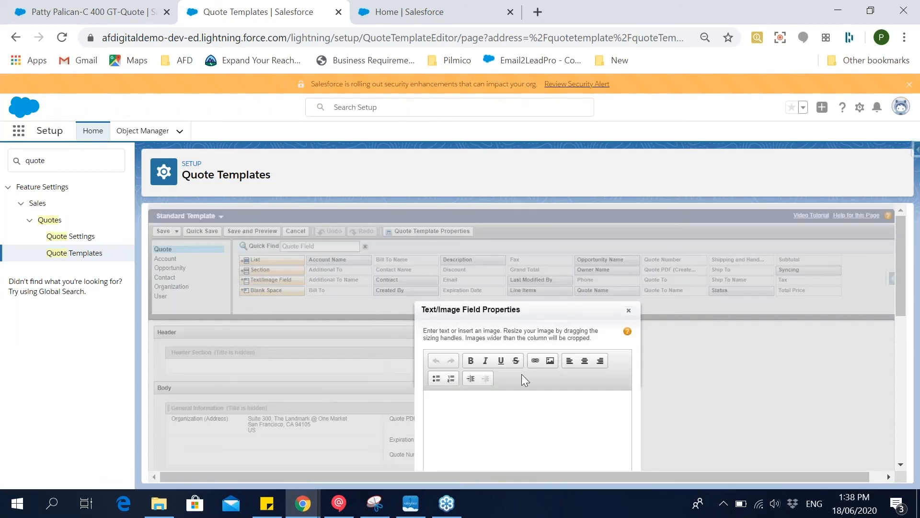
{"action": "scroll", "coordinate": [527, 379], "scroll_direction": "down", "scroll_amount": 1}
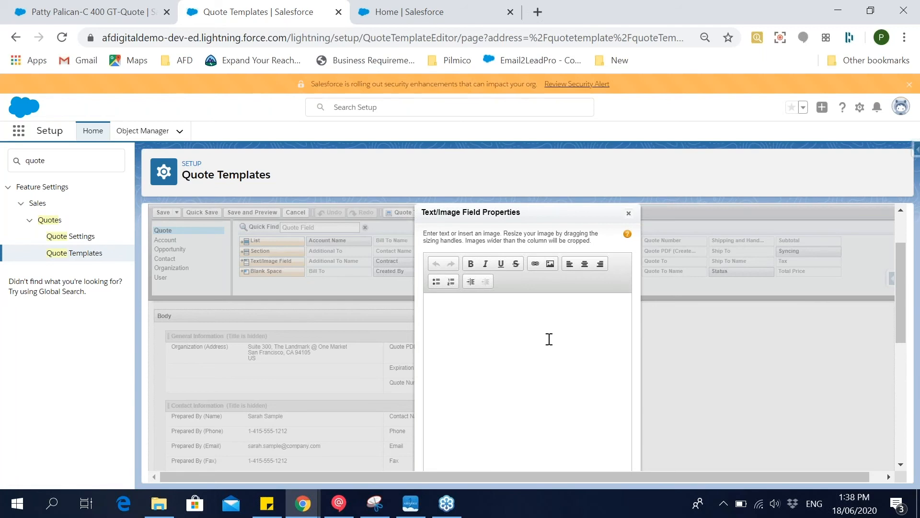
{"action": "left_click", "coordinate": [549, 263]}
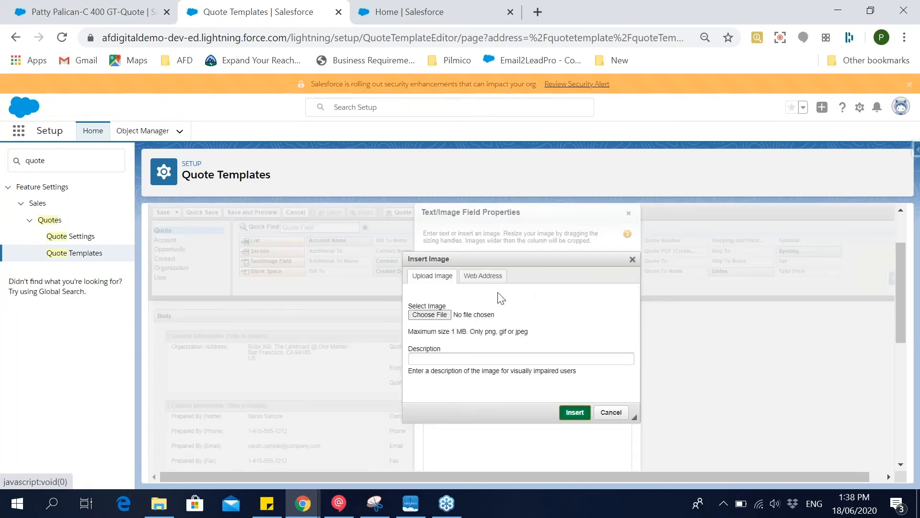
Choose the sfm-removebg-preview PNG from the Downloads folder and insert it into the text/image field.
{"action": "left_click", "coordinate": [440, 316]}
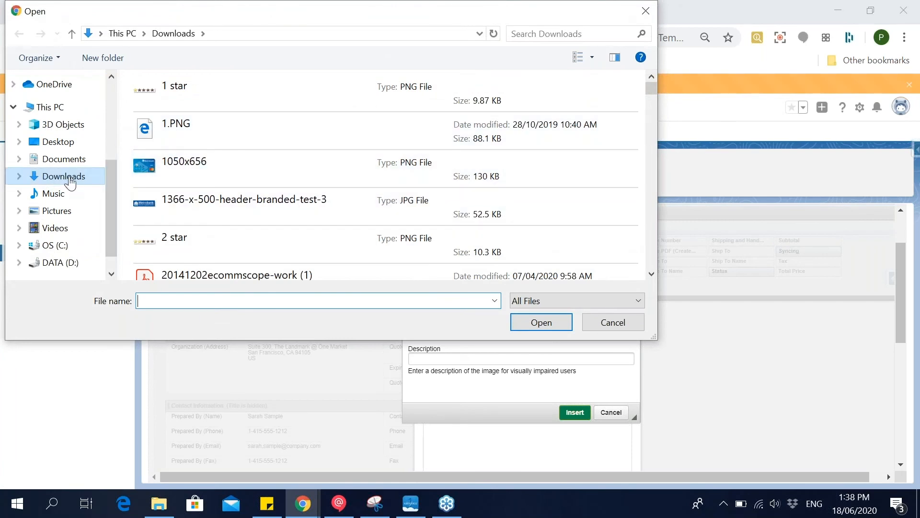
{"action": "scroll", "coordinate": [277, 188], "scroll_direction": "down", "scroll_amount": 2}
{"action": "scroll", "coordinate": [277, 189], "scroll_direction": "up", "scroll_amount": 2}
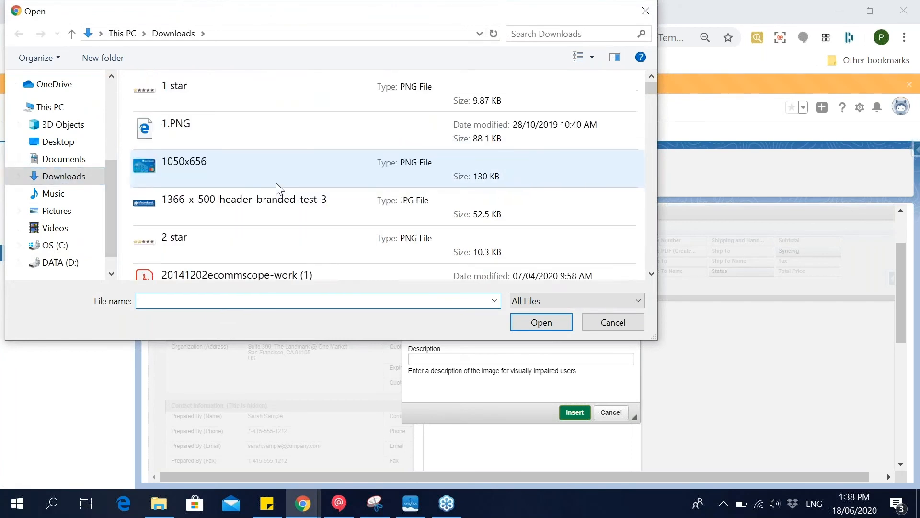
{"action": "scroll", "coordinate": [278, 189], "scroll_direction": "down", "scroll_amount": 3}
{"action": "scroll", "coordinate": [278, 190], "scroll_direction": "up", "scroll_amount": 8}
{"action": "scroll", "coordinate": [278, 189], "scroll_direction": "down", "scroll_amount": 1}
{"action": "scroll", "coordinate": [278, 188], "scroll_direction": "down", "scroll_amount": 2}
{"action": "scroll", "coordinate": [278, 190], "scroll_direction": "down", "scroll_amount": 2}
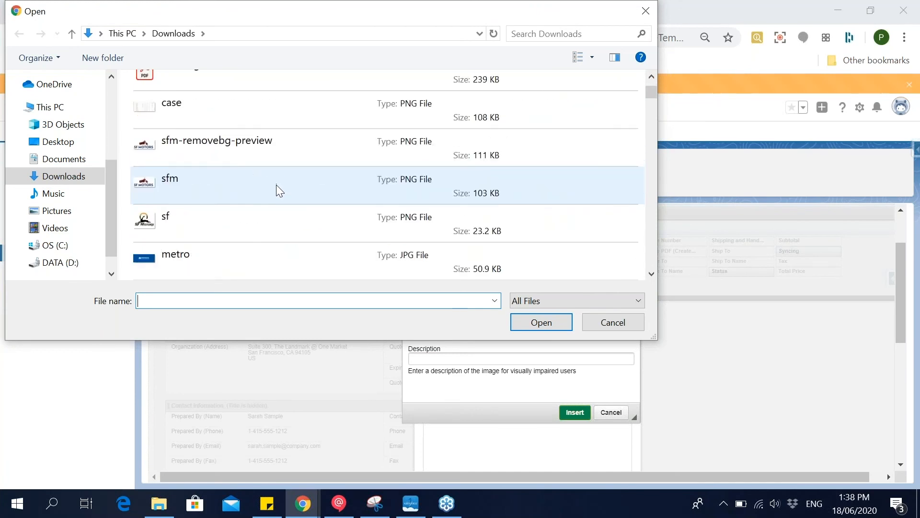
{"action": "double_click", "coordinate": [264, 155]}
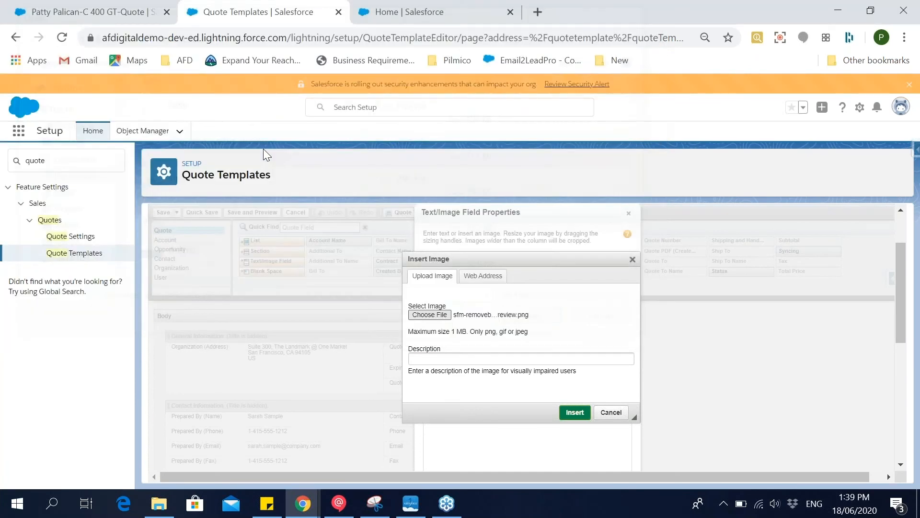
{"action": "left_click", "coordinate": [570, 415]}
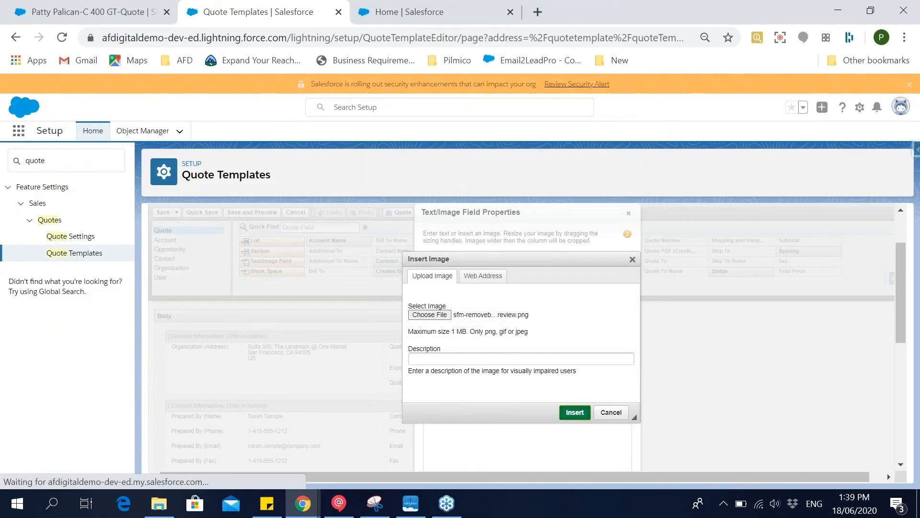
Confirm the text/image field properties with the SF Motors logo as the header image.
{"action": "scroll", "coordinate": [538, 376], "scroll_direction": "down", "scroll_amount": 2}
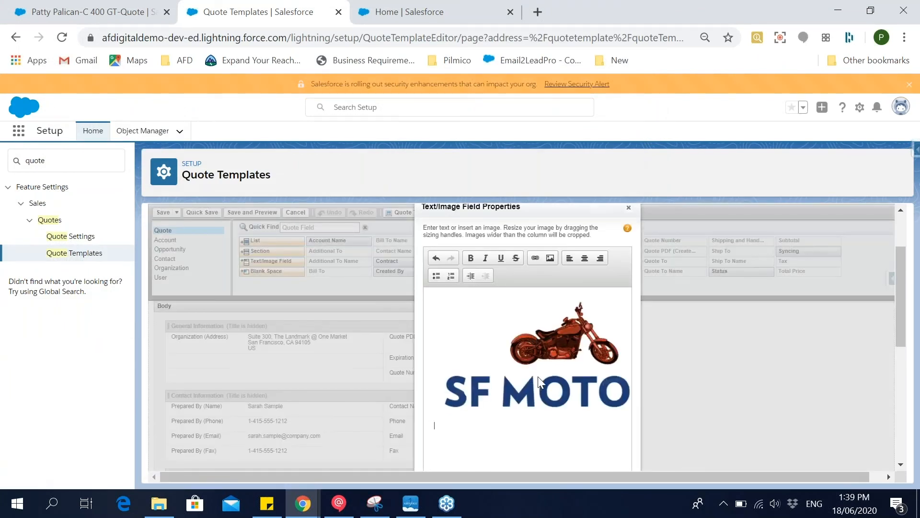
{"action": "scroll", "coordinate": [562, 355], "scroll_direction": "down", "scroll_amount": 2}
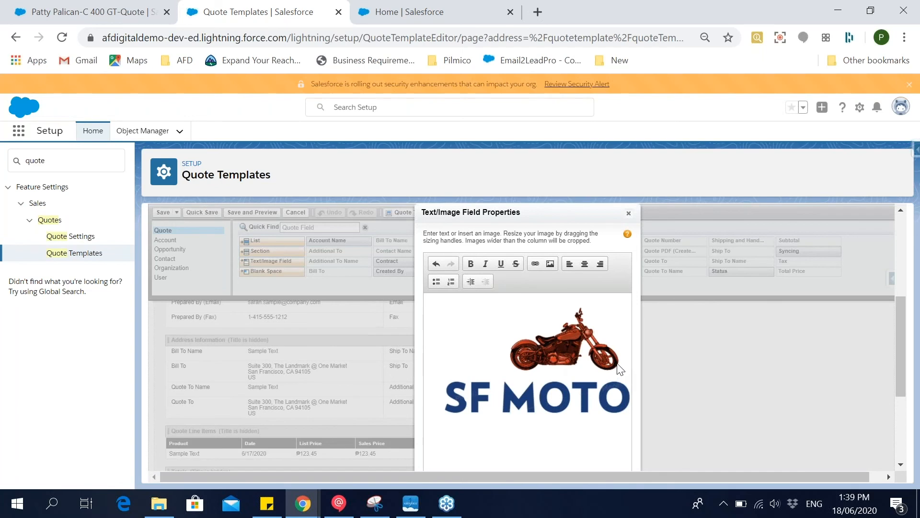
{"action": "key", "text": "ctrl+minus"}
{"action": "key", "text": "ctrl+minus"}
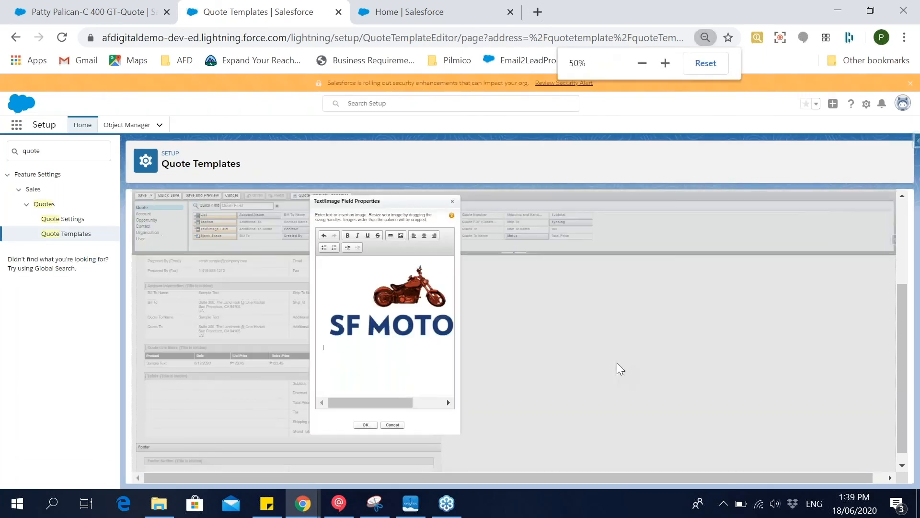
{"action": "key", "text": "ctrl+minus"}
{"action": "key", "text": "ctrl+plus"}
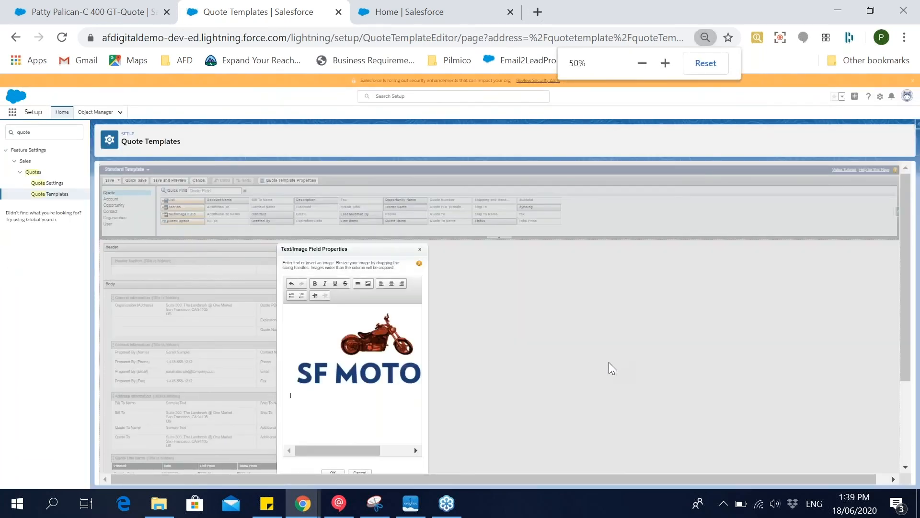
{"action": "scroll", "coordinate": [609, 362], "scroll_direction": "down", "scroll_amount": 2}
{"action": "left_click", "coordinate": [331, 402]}
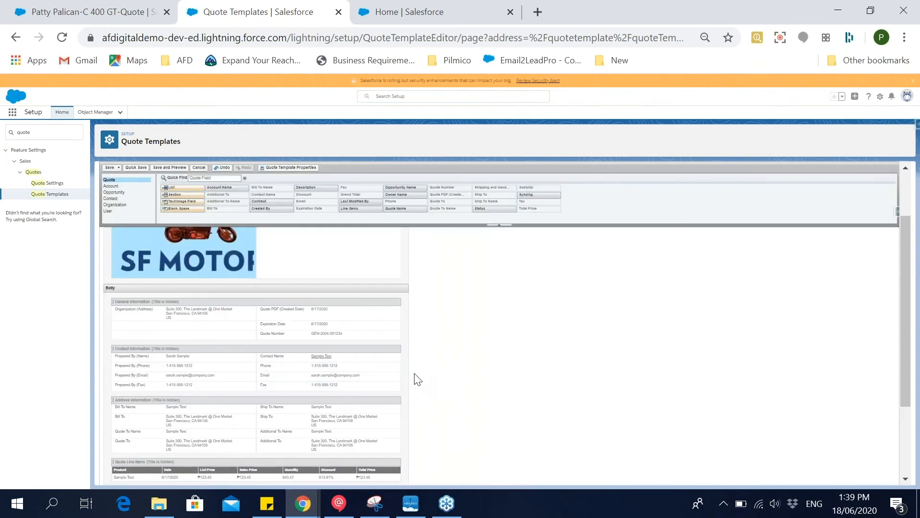
Check the logo in the header section and save the Standard Template.
{"action": "scroll", "coordinate": [415, 376], "scroll_direction": "up", "scroll_amount": 3}
{"action": "key", "text": "ctrl+plus"}
{"action": "key", "text": "ctrl+plus"}
{"action": "key", "text": "ctrl+plus"}
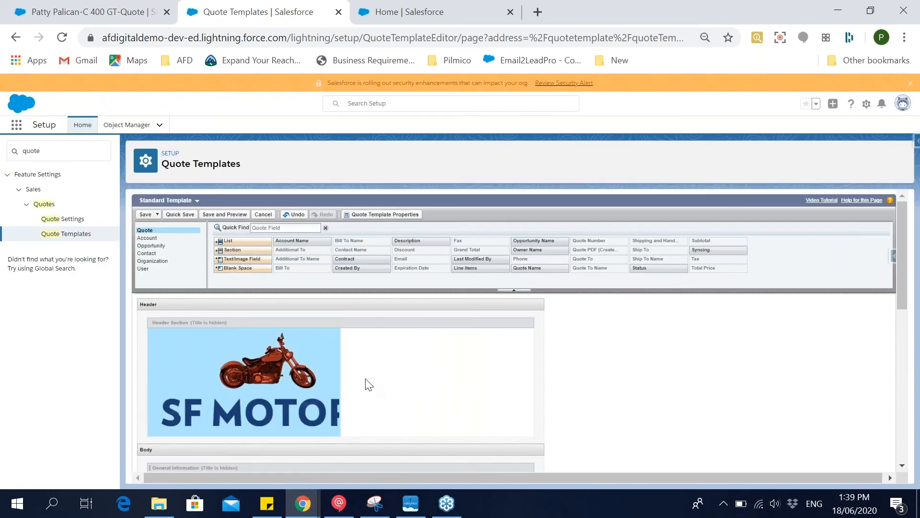
{"action": "left_click", "coordinate": [145, 215]}
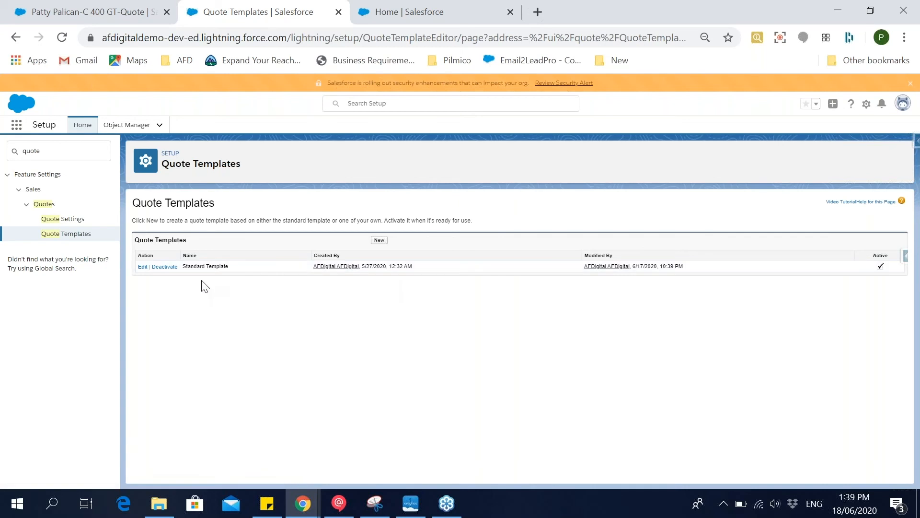
Return to the C 400 GT quote and generate a new PDF preview from the updated template.
{"action": "left_click", "coordinate": [110, 7]}
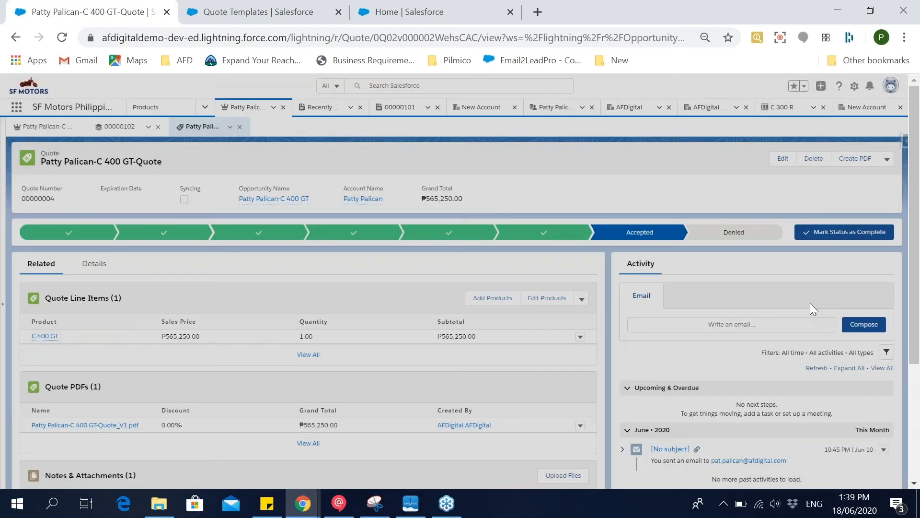
{"action": "scroll", "coordinate": [809, 303], "scroll_direction": "down", "scroll_amount": 3}
{"action": "scroll", "coordinate": [746, 308], "scroll_direction": "up", "scroll_amount": 3}
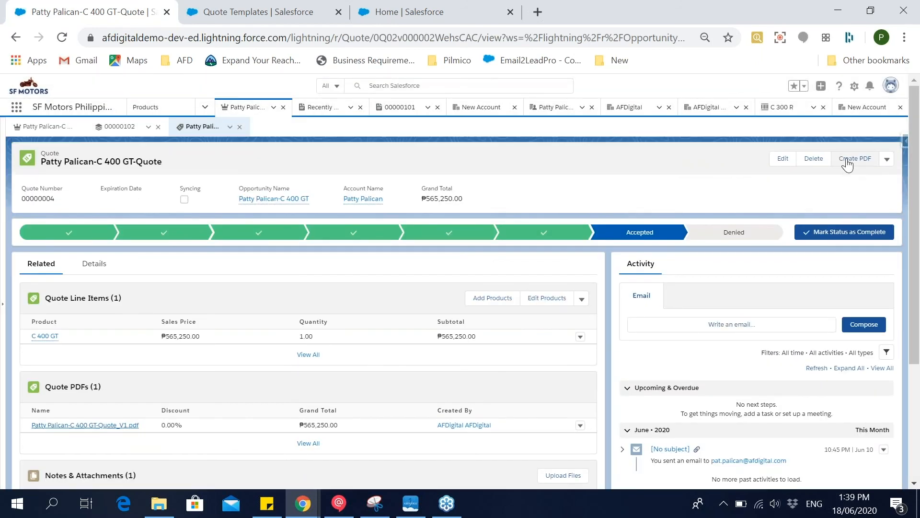
{"action": "left_click", "coordinate": [848, 163]}
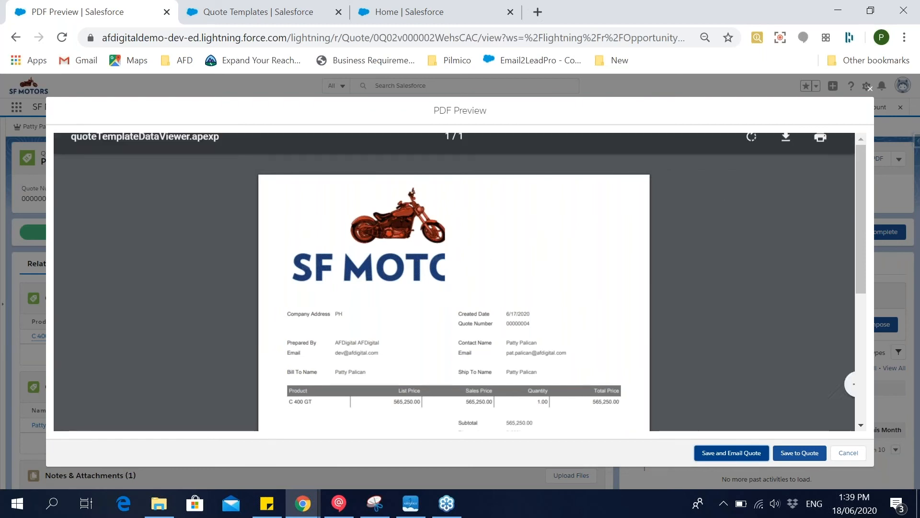
Close the quote PDF preview and review the Quotes and Orders related lists on the C 400 GT opportunity.
{"action": "left_click", "coordinate": [870, 90]}
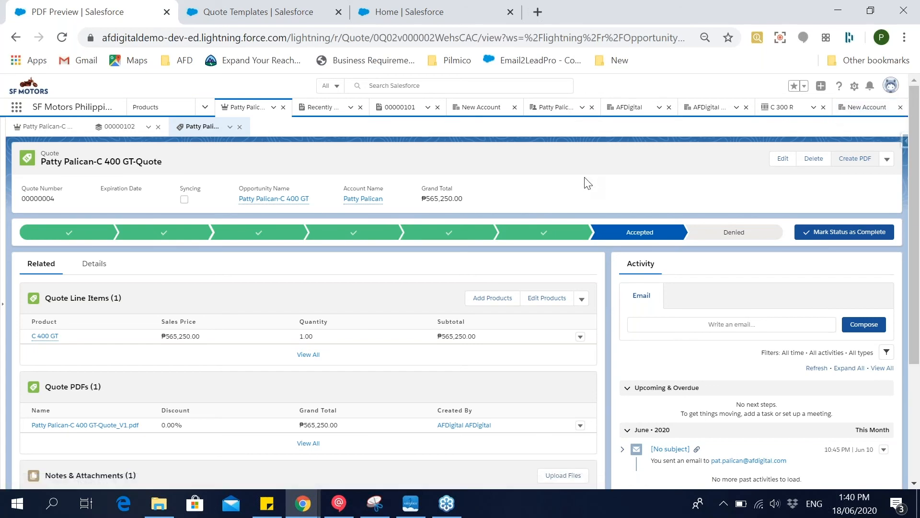
{"action": "left_click", "coordinate": [22, 129]}
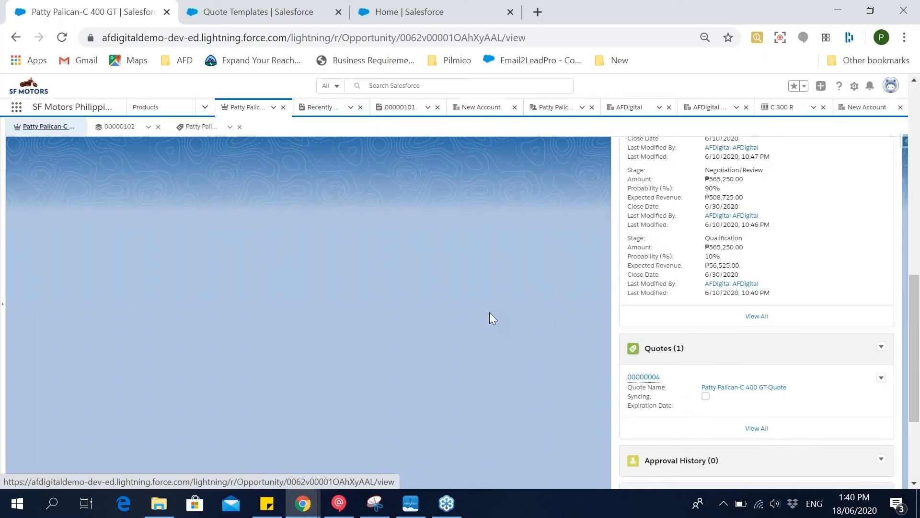
{"action": "scroll", "coordinate": [490, 317], "scroll_direction": "down", "scroll_amount": 10}
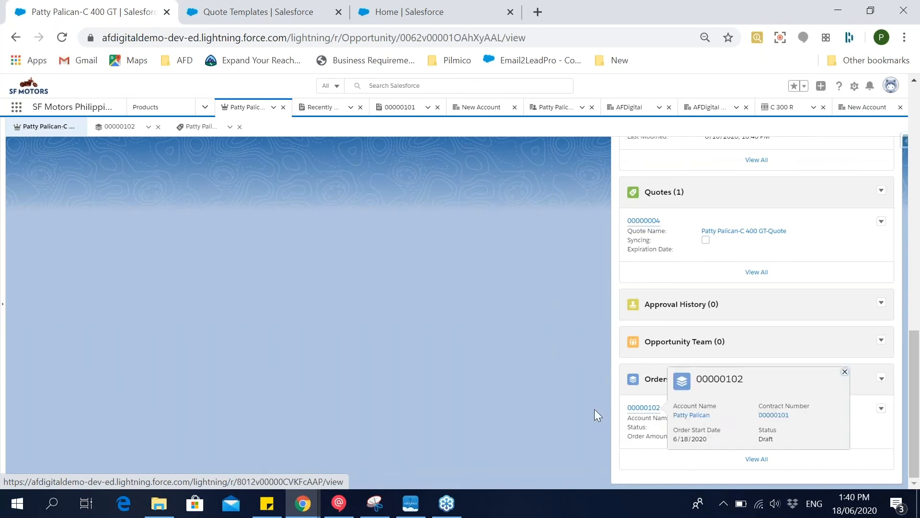
{"action": "mouse_move", "coordinate": [633, 412]}
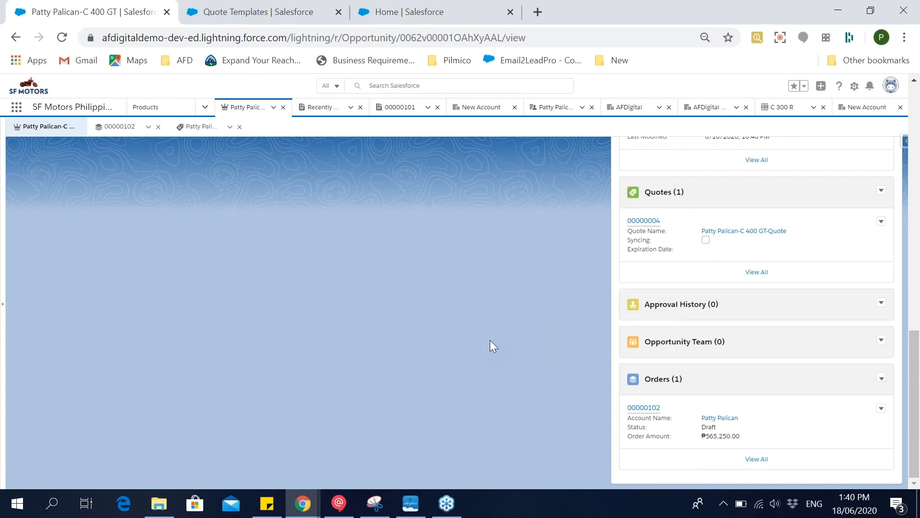
{"action": "scroll", "coordinate": [490, 340], "scroll_direction": "up", "scroll_amount": 2}
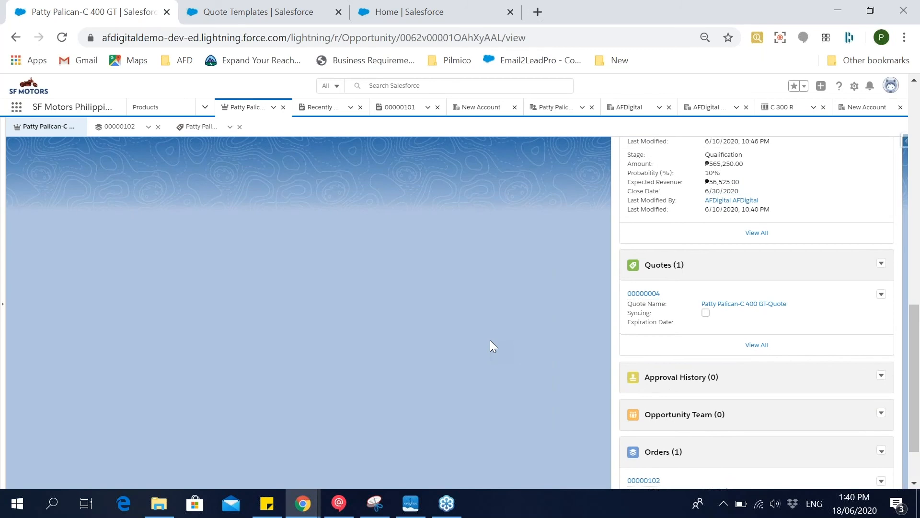
{"action": "scroll", "coordinate": [490, 340], "scroll_direction": "up", "scroll_amount": 10}
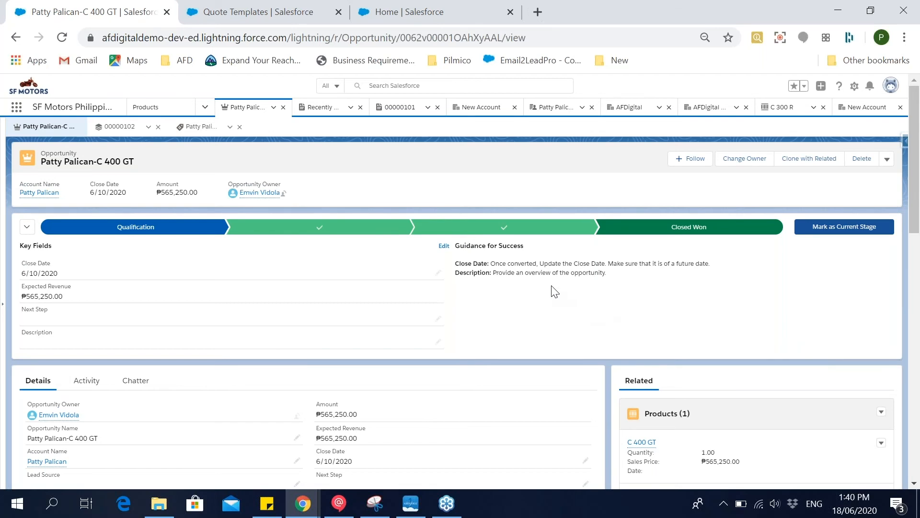
Search Setup for "process b" and open Process Builder.
{"action": "left_click", "coordinate": [290, 7]}
{"action": "left_click", "coordinate": [50, 156]}
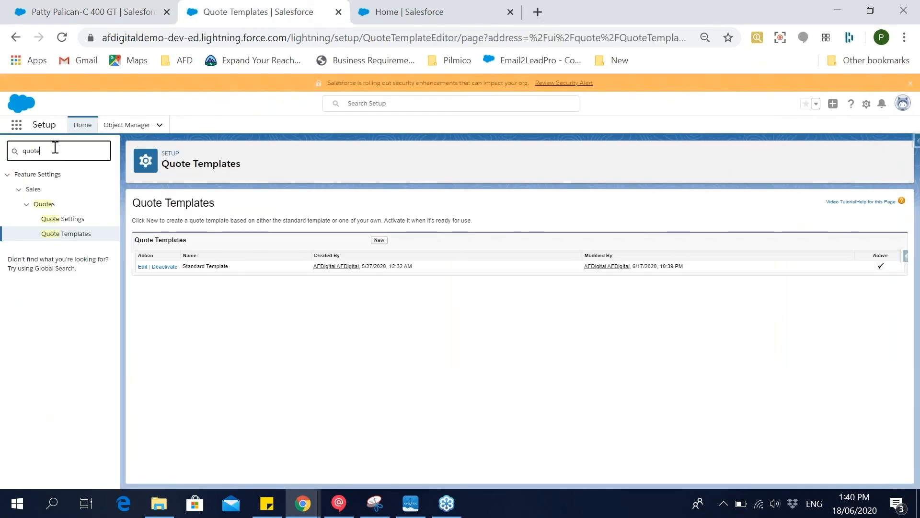
{"action": "key", "text": "ctrl+a"}
{"action": "type", "text": "process b"}
{"action": "left_click", "coordinate": [45, 189]}
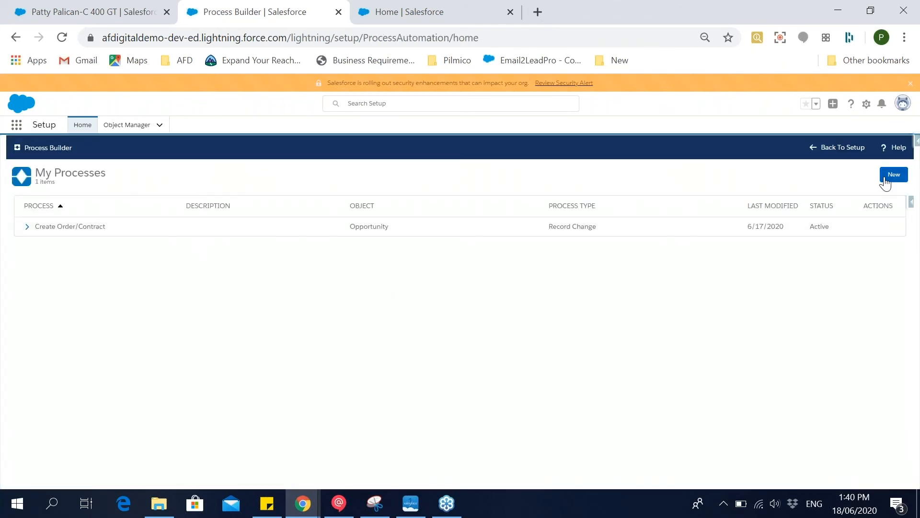
Create a new process named "Create an Order" that starts when a record changes.
{"action": "left_click", "coordinate": [886, 182]}
{"action": "left_click", "coordinate": [304, 286]}
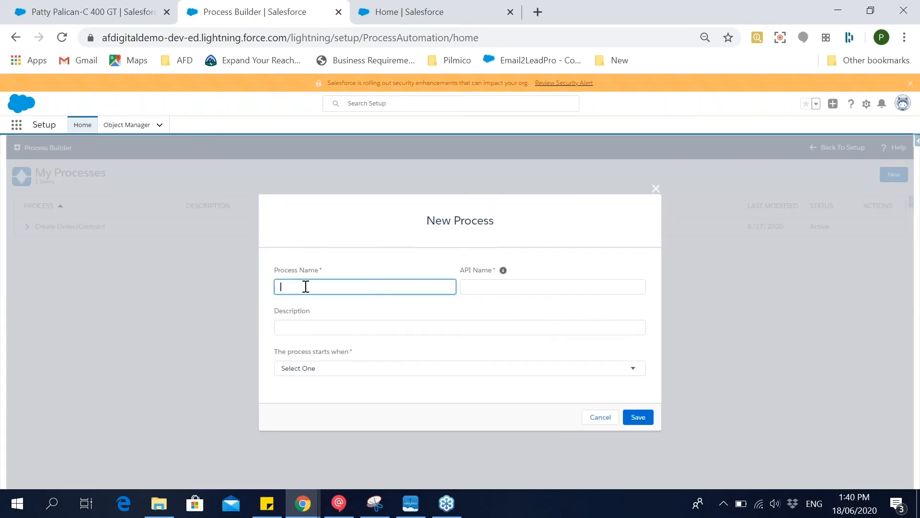
{"action": "type", "text": "crea"}
{"action": "type", "text": "te na"}
{"action": "type", "text": " Order"}
{"action": "key", "text": "Tab"}
{"action": "left_click", "coordinate": [363, 369]}
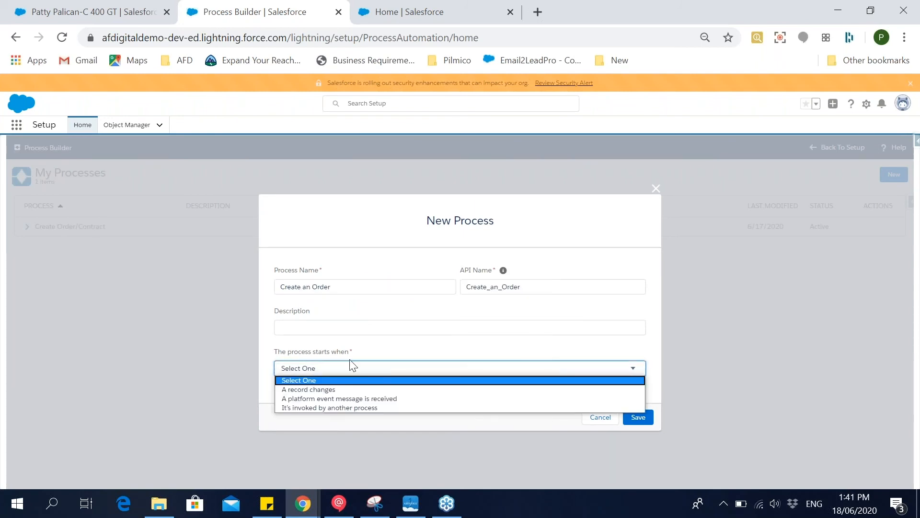
{"action": "left_click", "coordinate": [346, 389]}
{"action": "left_click", "coordinate": [638, 417]}
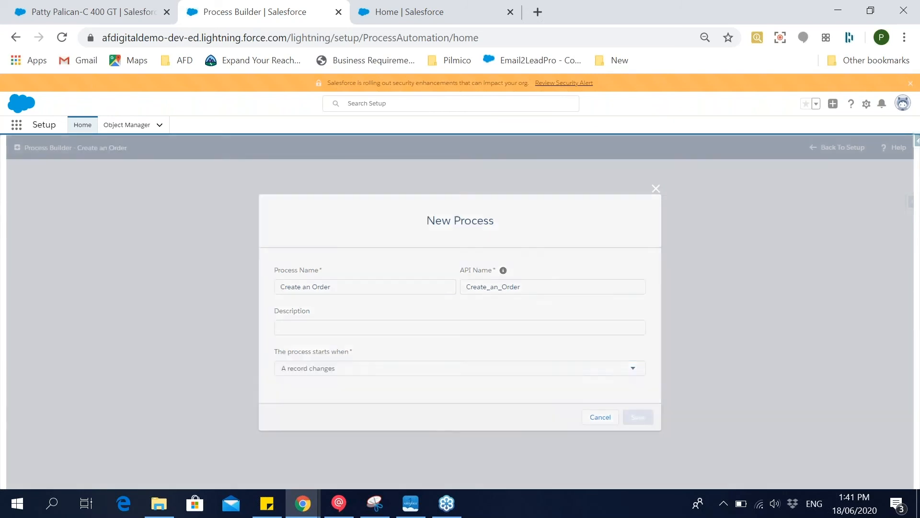
Set the process object to Opportunity, start it when a record is created or edited, and save.
{"action": "left_click", "coordinate": [46, 239]}
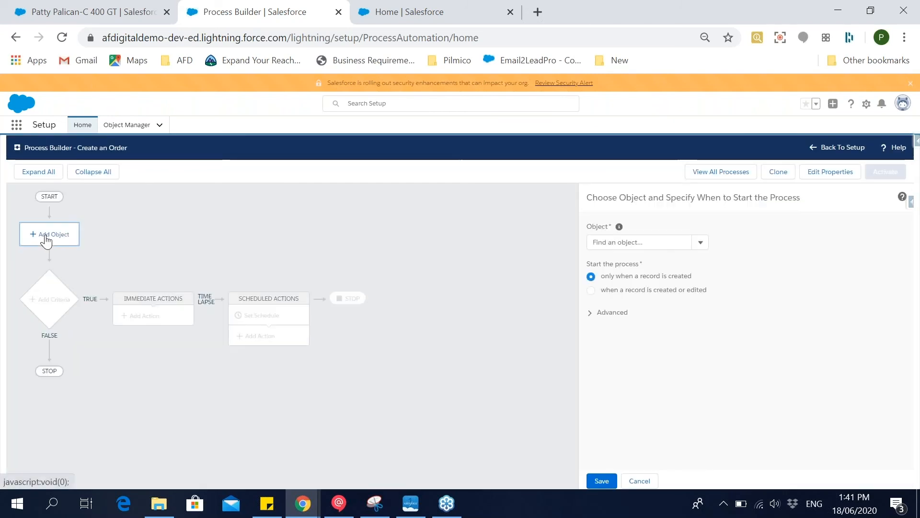
{"action": "left_click", "coordinate": [658, 245]}
{"action": "type", "text": "opp"}
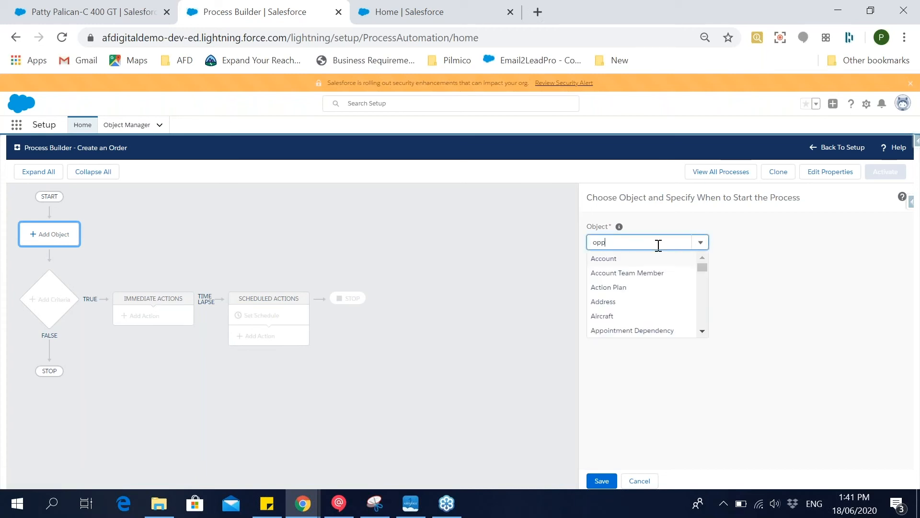
{"action": "left_click", "coordinate": [651, 259]}
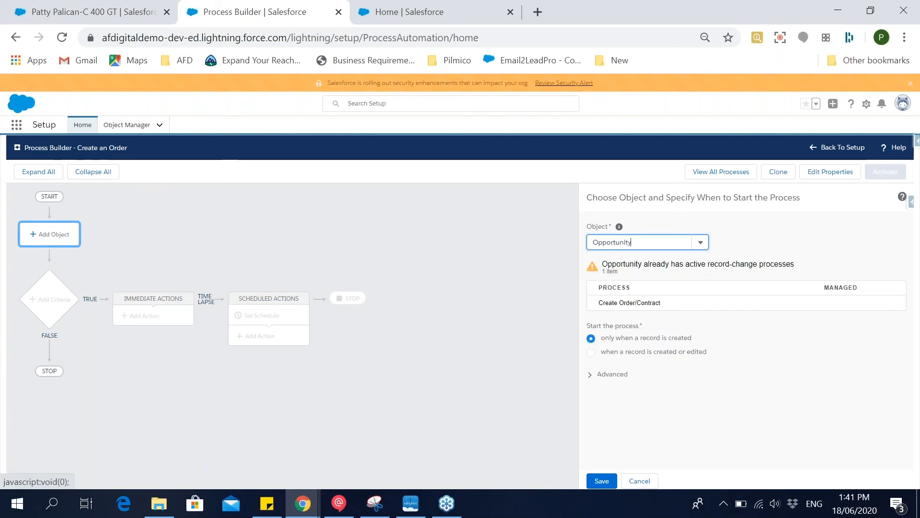
{"action": "left_click", "coordinate": [663, 353]}
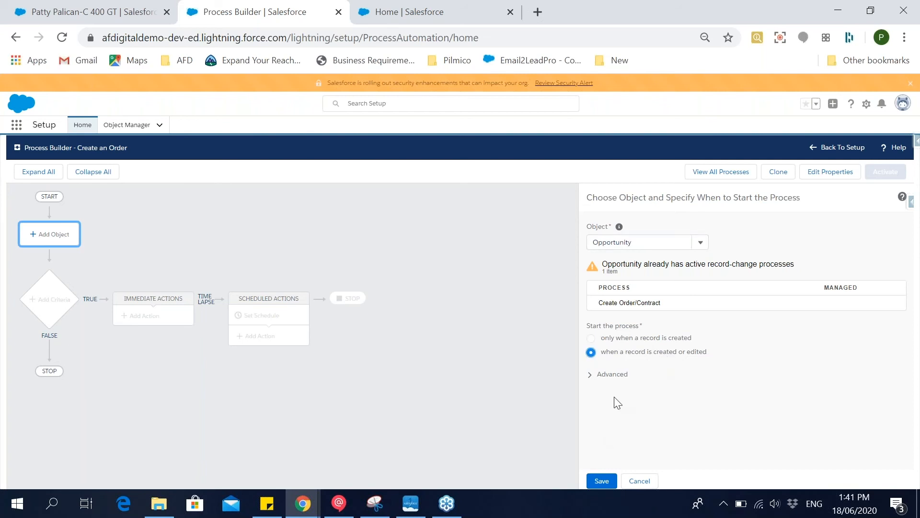
{"action": "left_click", "coordinate": [600, 481]}
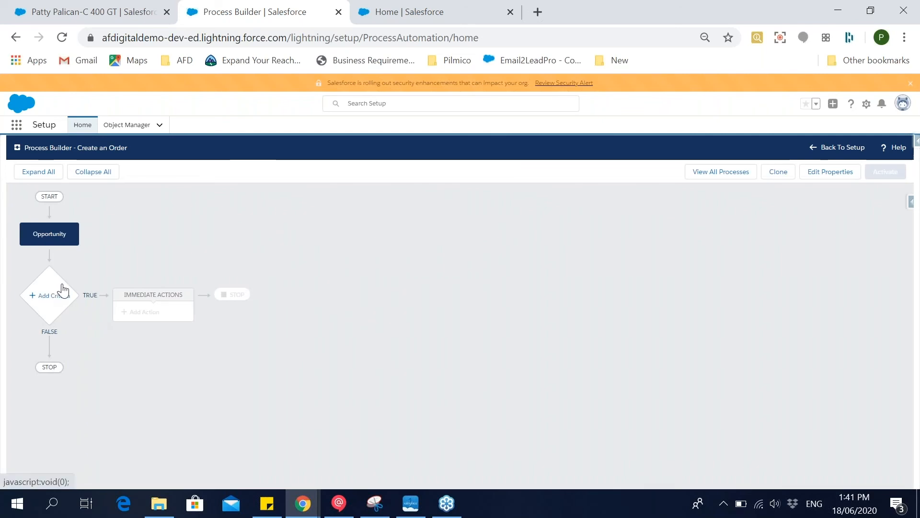
Add a criteria node to the process and name it "Opp status = Closed Won".
{"action": "left_click", "coordinate": [51, 288]}
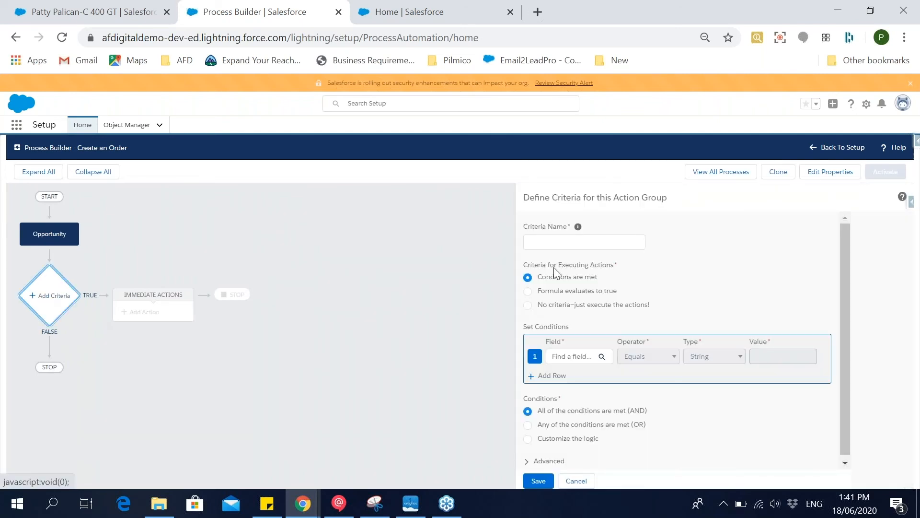
{"action": "left_click", "coordinate": [566, 242]}
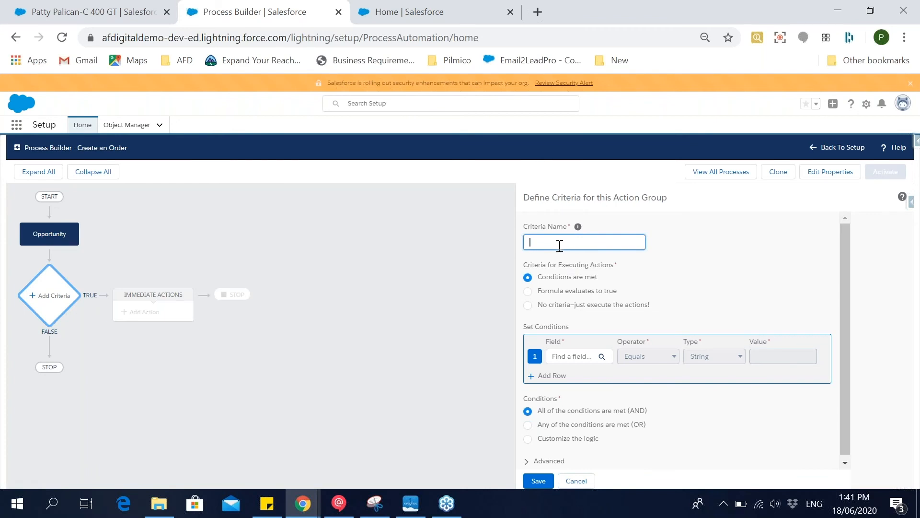
{"action": "type", "text": "Opp status = Closed Won"}
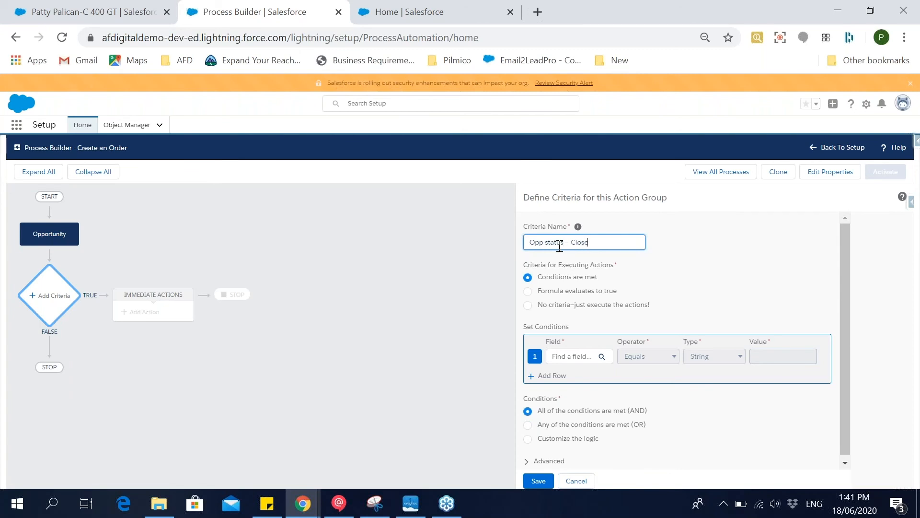
Define the criteria condition as opportunity Stage equals Closed Won and save the criteria.
{"action": "left_click", "coordinate": [573, 361]}
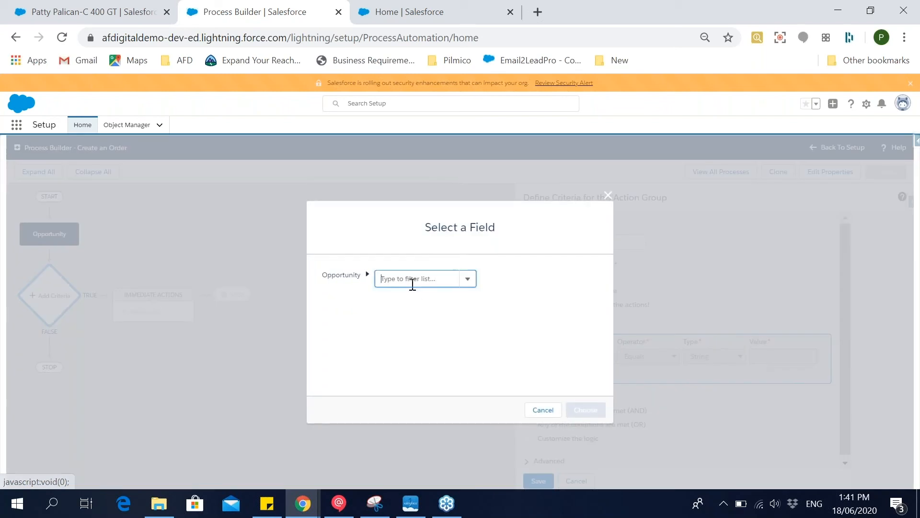
{"action": "left_click", "coordinate": [413, 281]}
{"action": "type", "text": "stage"}
{"action": "left_click", "coordinate": [433, 304]}
{"action": "left_click", "coordinate": [586, 409]}
{"action": "left_click", "coordinate": [758, 364]}
{"action": "left_click", "coordinate": [783, 408]}
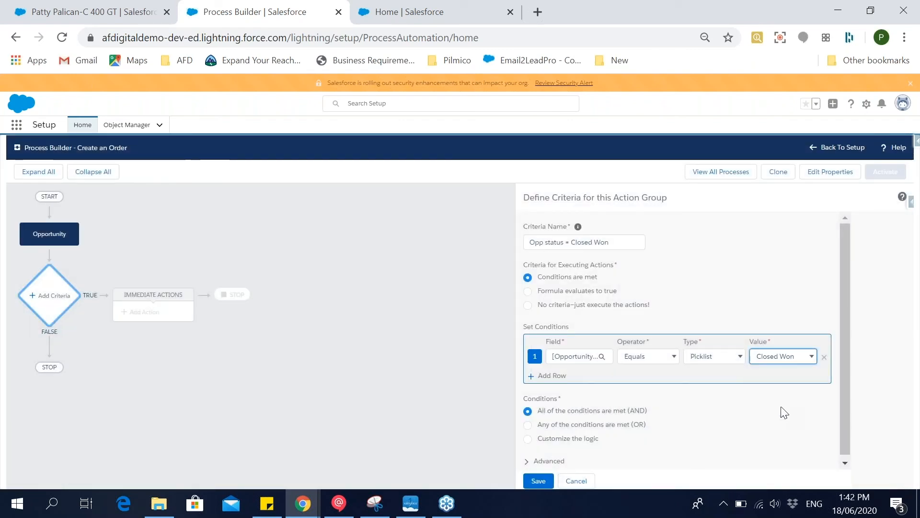
{"action": "left_click", "coordinate": [538, 480]}
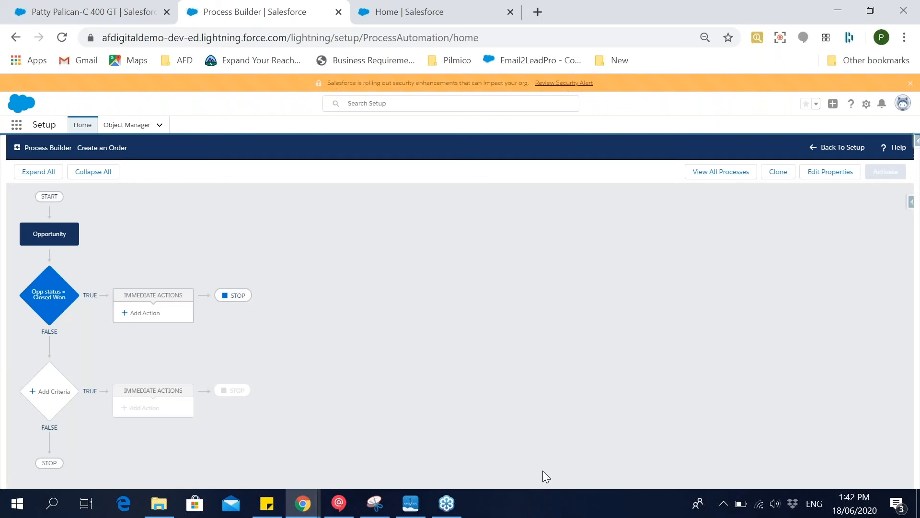
Add an immediate action of type Create a Record named "Create Order" with Order as the record type.
{"action": "left_click", "coordinate": [139, 314]}
{"action": "left_click", "coordinate": [657, 242]}
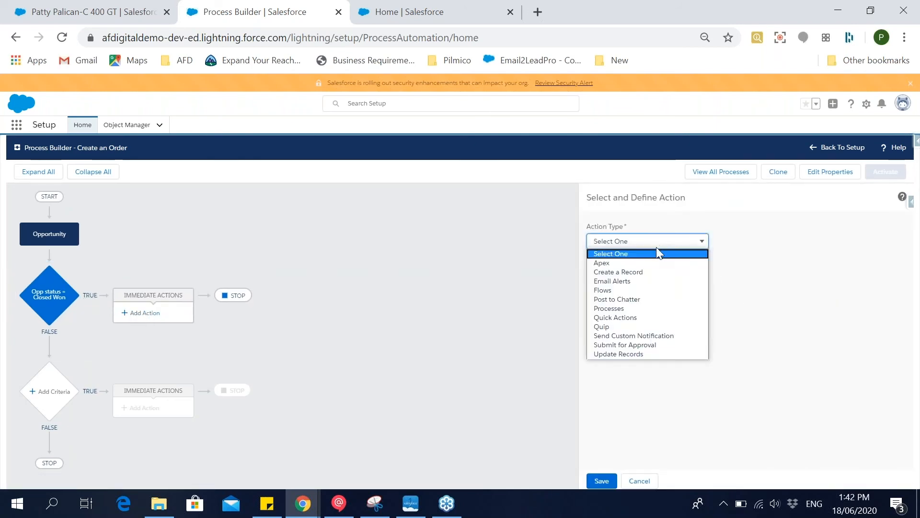
{"action": "left_click", "coordinate": [645, 278]}
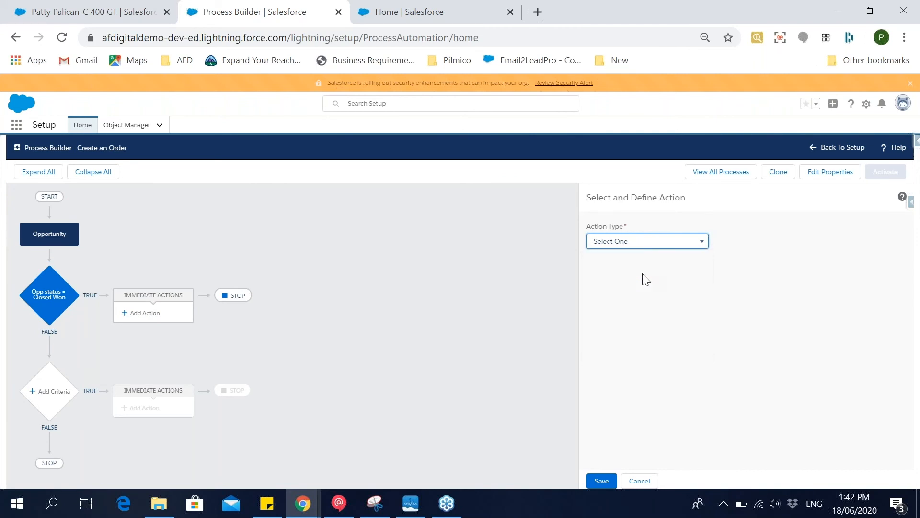
{"action": "left_click", "coordinate": [644, 283]}
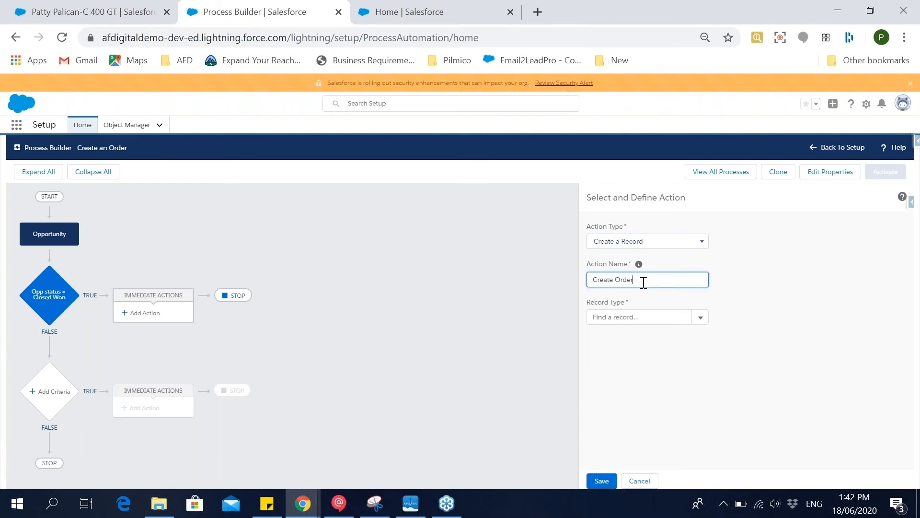
{"action": "left_click", "coordinate": [649, 316]}
{"action": "type", "text": "order"}
{"action": "left_click", "coordinate": [653, 335]}
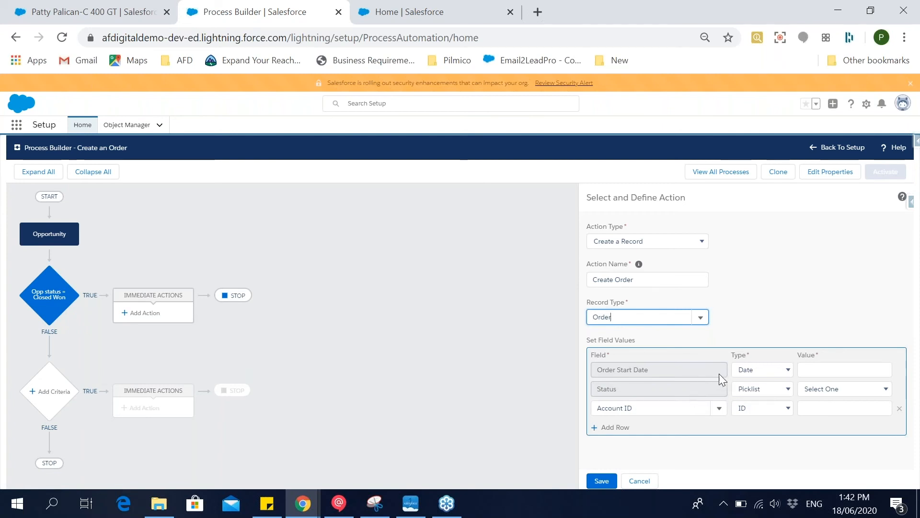
Set the Order Start Date value to the formula TODAY().
{"action": "left_click", "coordinate": [830, 369]}
{"action": "left_click", "coordinate": [775, 372]}
{"action": "left_click", "coordinate": [767, 402]}
{"action": "left_click", "coordinate": [815, 369]}
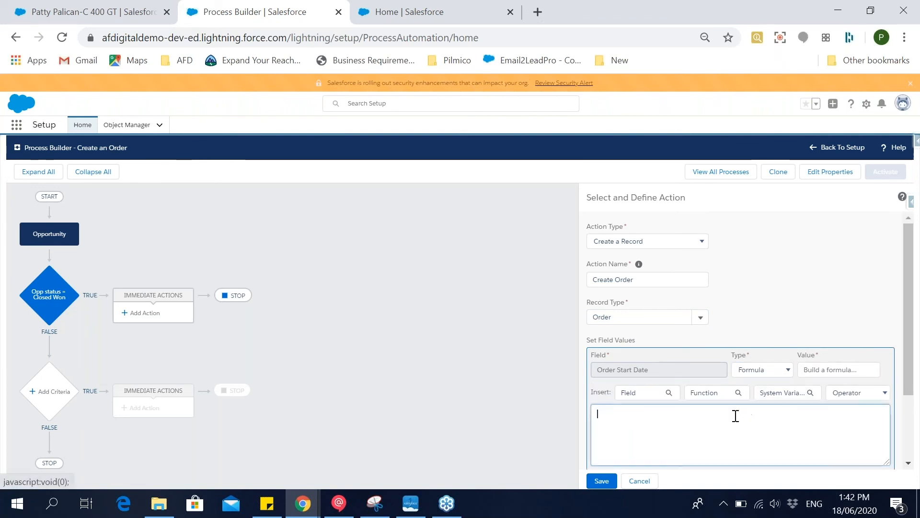
{"action": "type", "text": "TODAY("}
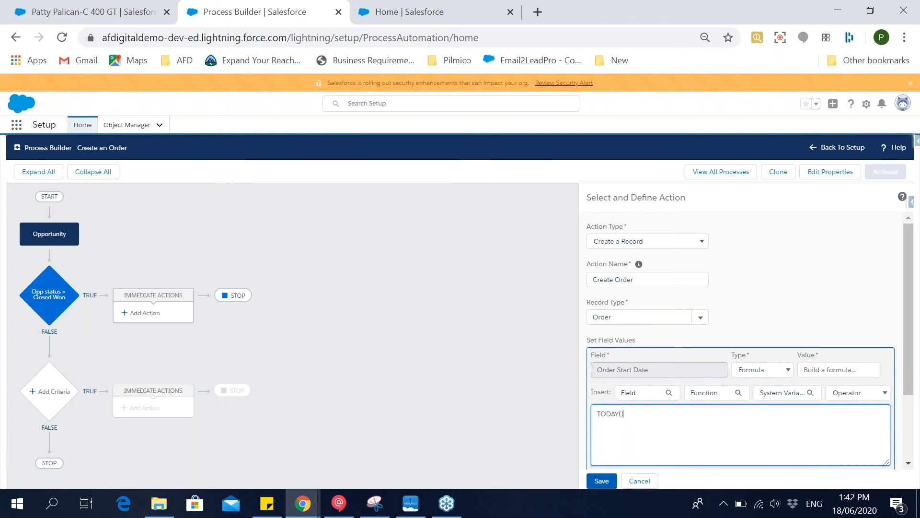
{"action": "scroll", "coordinate": [664, 420], "scroll_direction": "down", "scroll_amount": 2}
{"action": "left_click", "coordinate": [633, 386]}
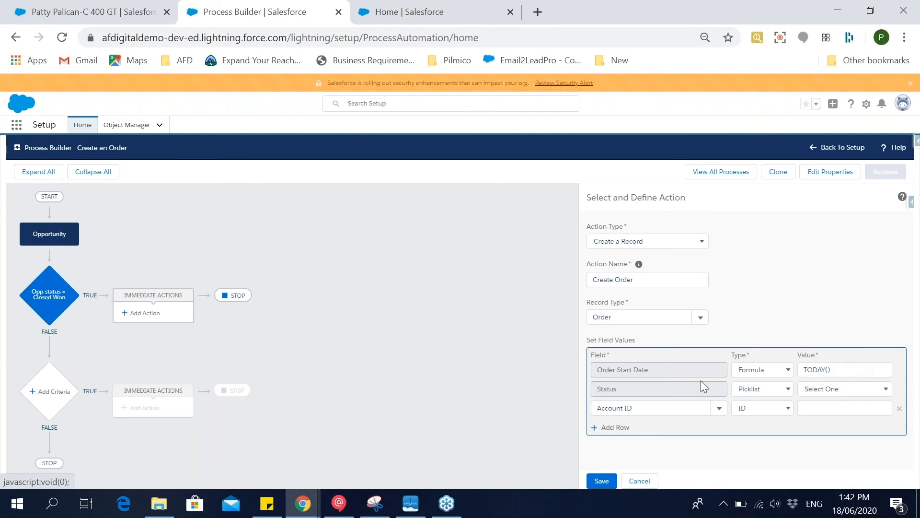
Set the order's Status to Draft and its Account ID to a field reference to the Opportunity ID.
{"action": "left_click", "coordinate": [822, 389]}
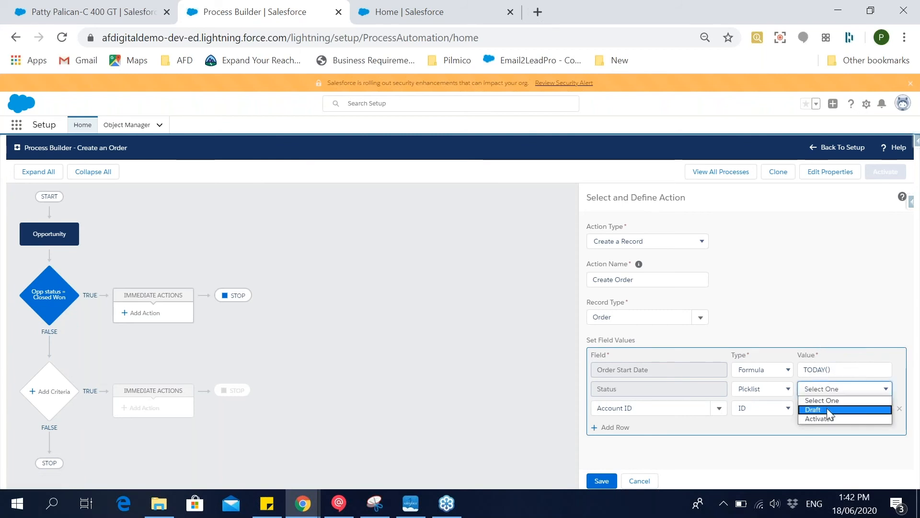
{"action": "left_click", "coordinate": [828, 413]}
{"action": "left_click", "coordinate": [763, 409]}
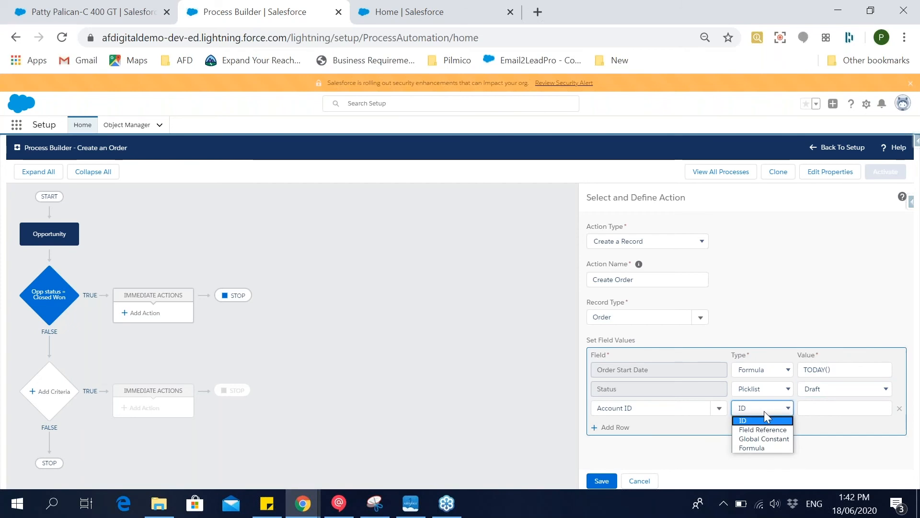
{"action": "left_click", "coordinate": [768, 434]}
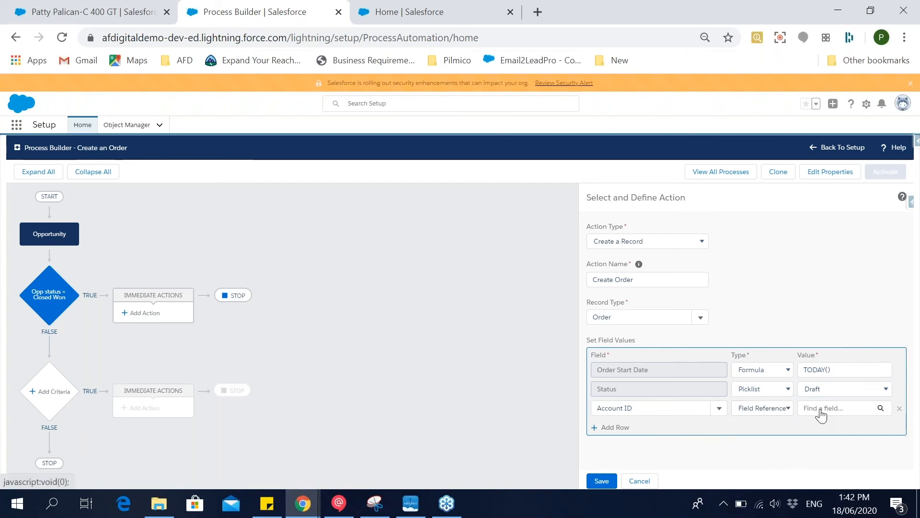
{"action": "left_click", "coordinate": [819, 411]}
{"action": "left_click", "coordinate": [468, 281]}
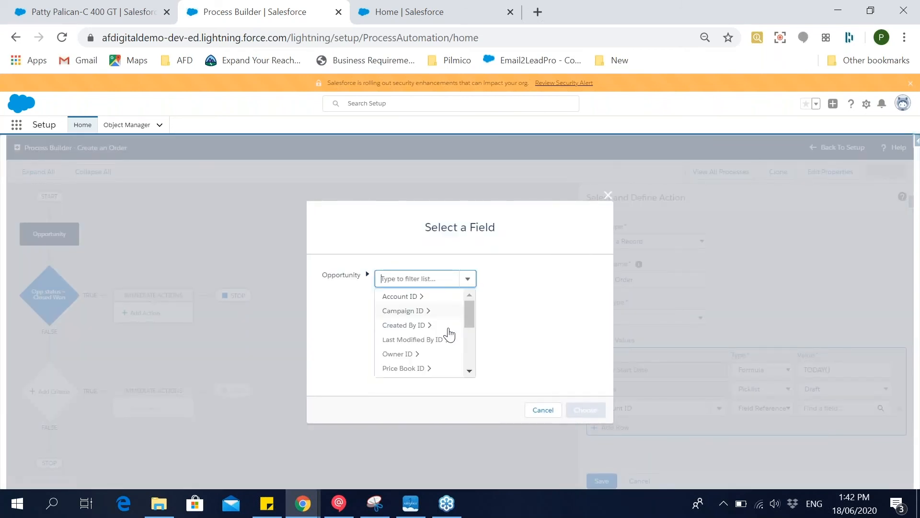
{"action": "scroll", "coordinate": [449, 337], "scroll_direction": "down", "scroll_amount": 3}
{"action": "scroll", "coordinate": [429, 353], "scroll_direction": "down", "scroll_amount": 1}
{"action": "left_click", "coordinate": [426, 326]}
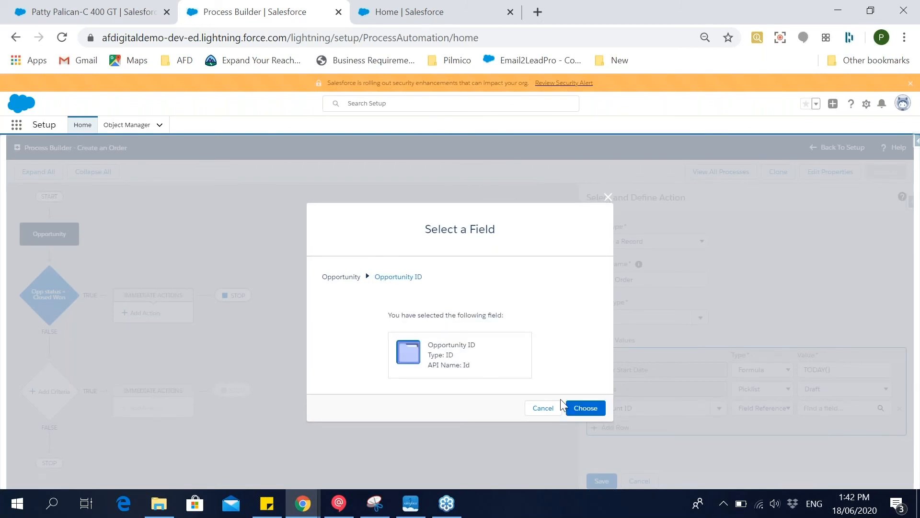
{"action": "left_click", "coordinate": [592, 408]}
Add a field row that sets the order's Opportunity to a field reference to the Opportunity ID.
{"action": "left_click", "coordinate": [618, 427]}
{"action": "left_click", "coordinate": [629, 428]}
{"action": "type", "text": "opp"}
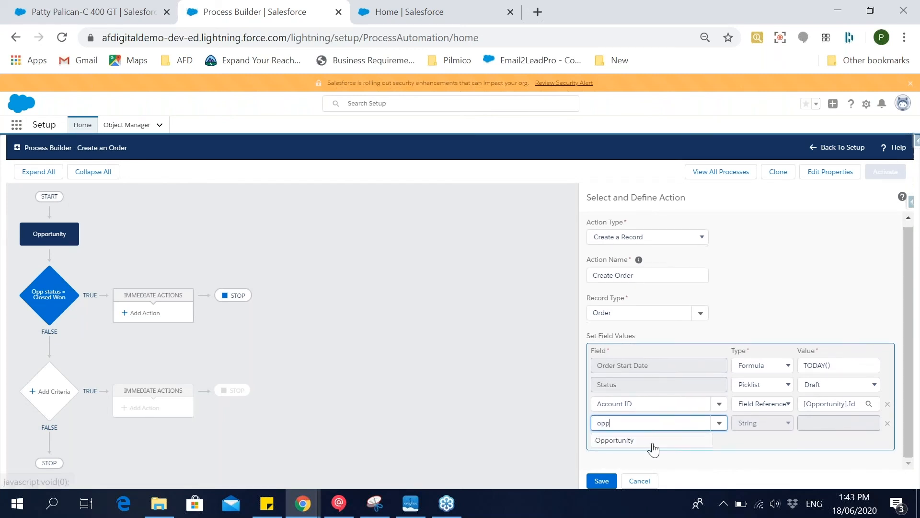
{"action": "left_click", "coordinate": [651, 442]}
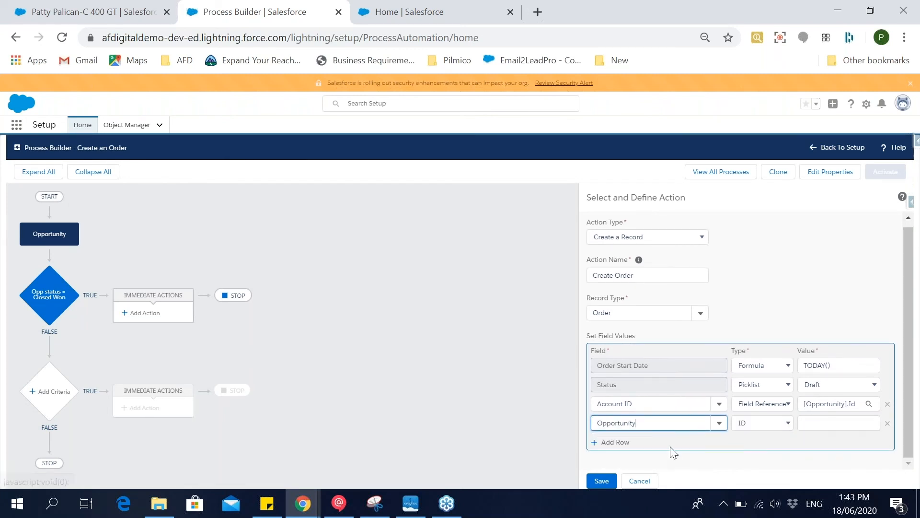
{"action": "left_click", "coordinate": [764, 422]}
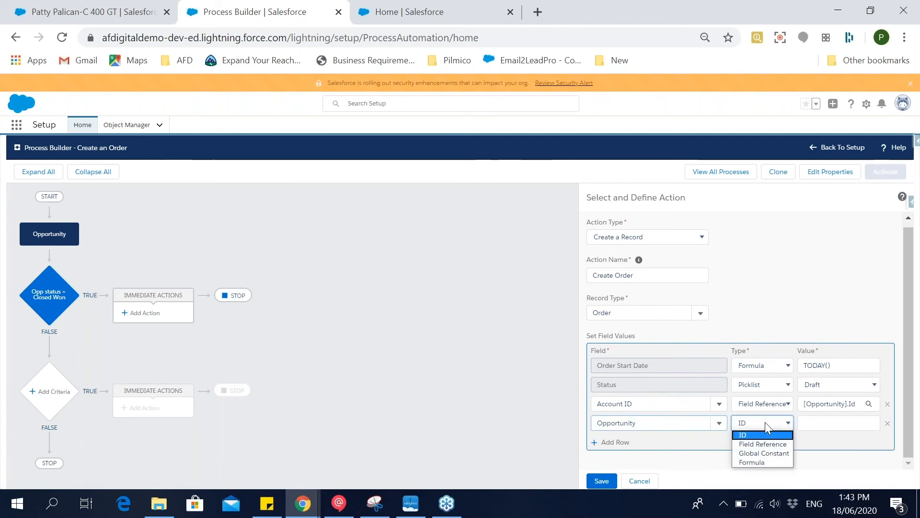
{"action": "left_click", "coordinate": [764, 439]}
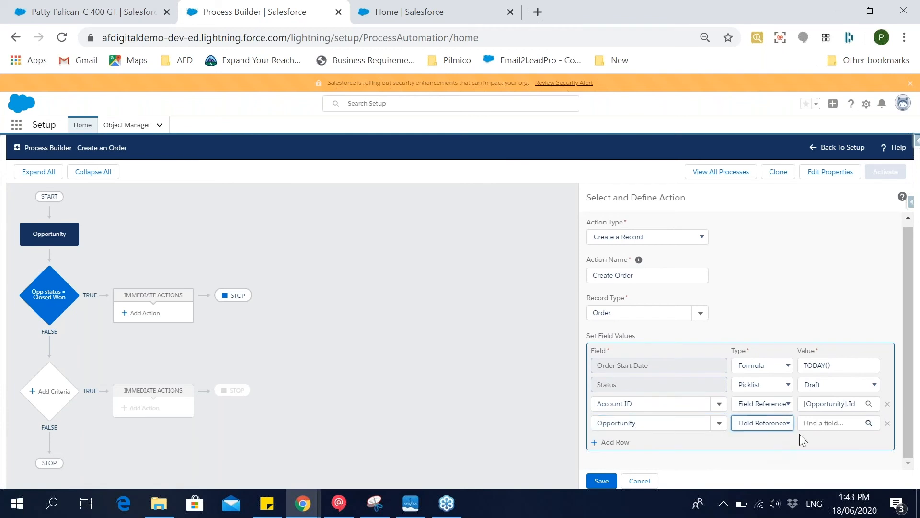
{"action": "left_click", "coordinate": [830, 427]}
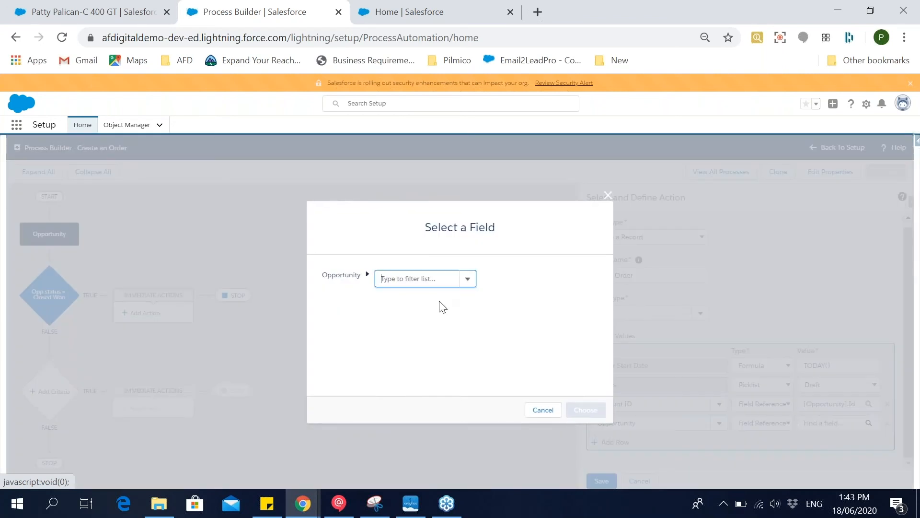
{"action": "left_click", "coordinate": [469, 280]}
{"action": "scroll", "coordinate": [421, 336], "scroll_direction": "down", "scroll_amount": 3}
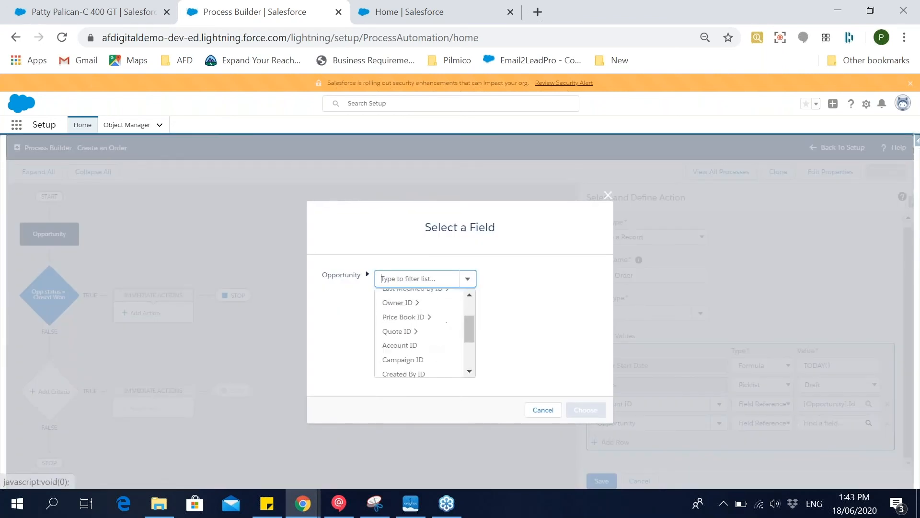
{"action": "scroll", "coordinate": [422, 335], "scroll_direction": "down", "scroll_amount": 1}
{"action": "left_click", "coordinate": [412, 324]}
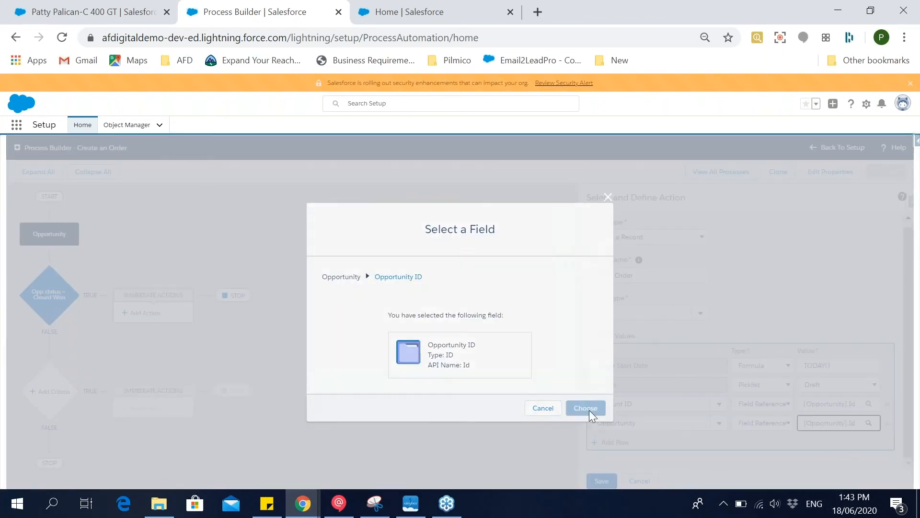
{"action": "left_click", "coordinate": [586, 410]}
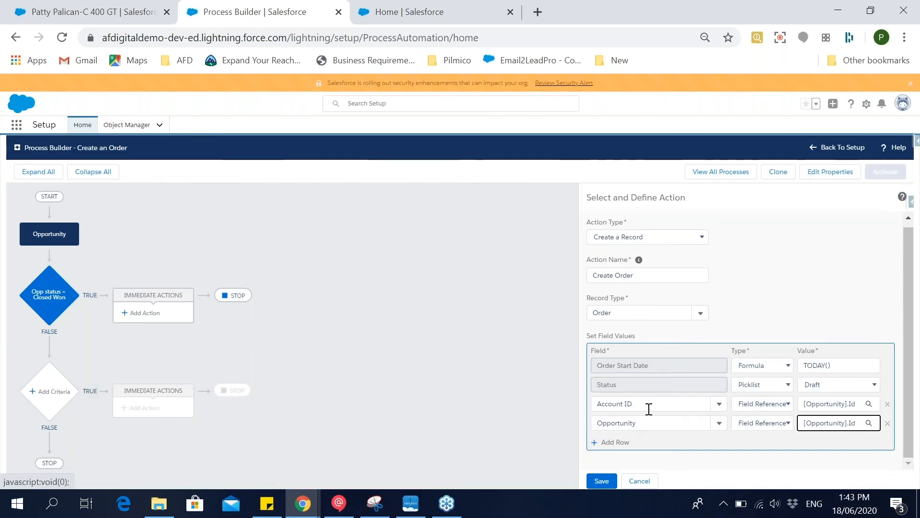
Change the order's Account ID value to reference the opportunity's Account ID and save the action.
{"action": "left_click", "coordinate": [829, 403]}
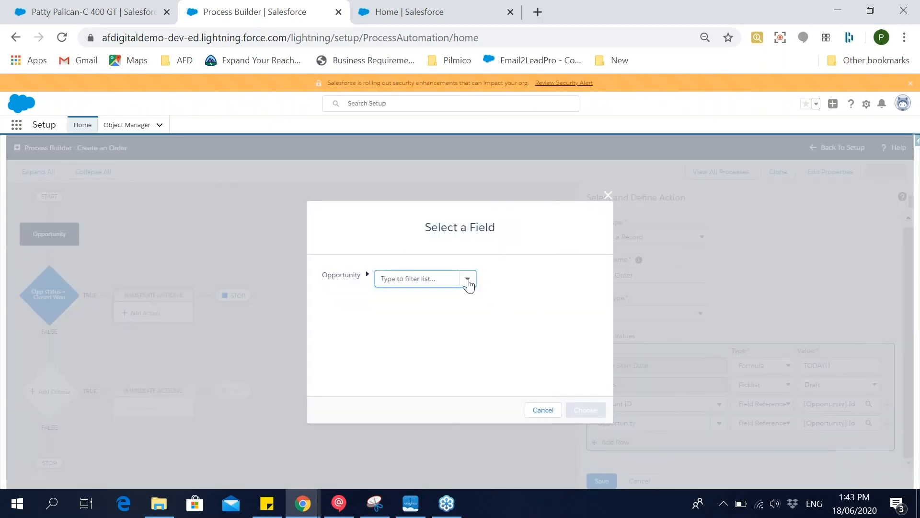
{"action": "left_click", "coordinate": [467, 279]}
{"action": "scroll", "coordinate": [436, 324], "scroll_direction": "down", "scroll_amount": 3}
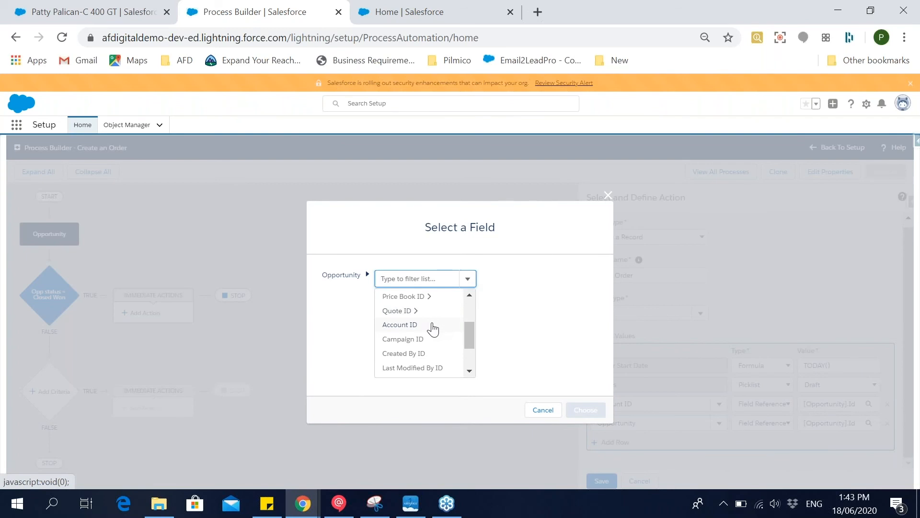
{"action": "left_click", "coordinate": [435, 325]}
{"action": "left_click", "coordinate": [602, 405]}
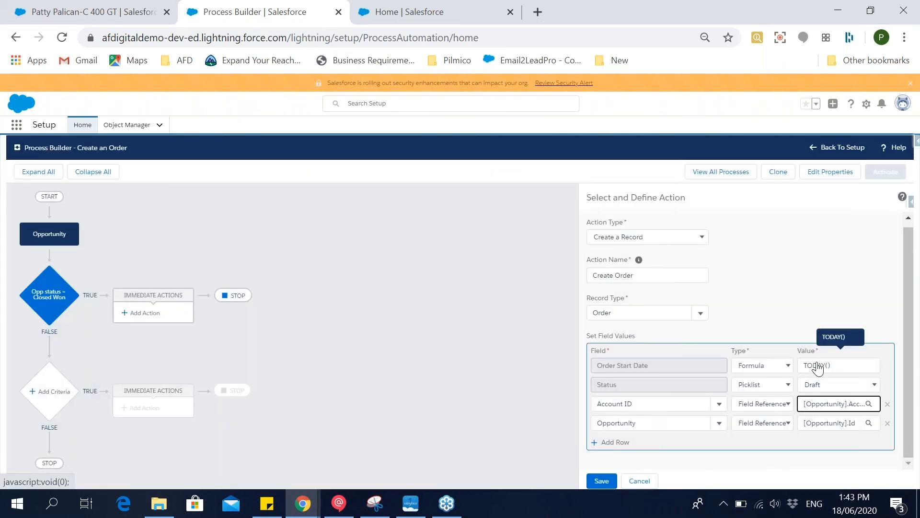
{"action": "left_click", "coordinate": [599, 480]}
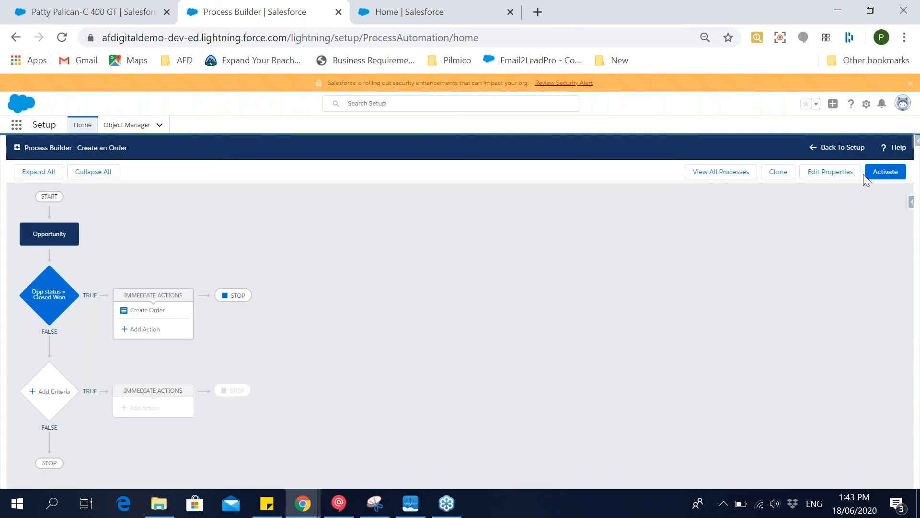
Activate the Create an Order process and return to the list of all processes.
{"action": "left_click", "coordinate": [884, 173]}
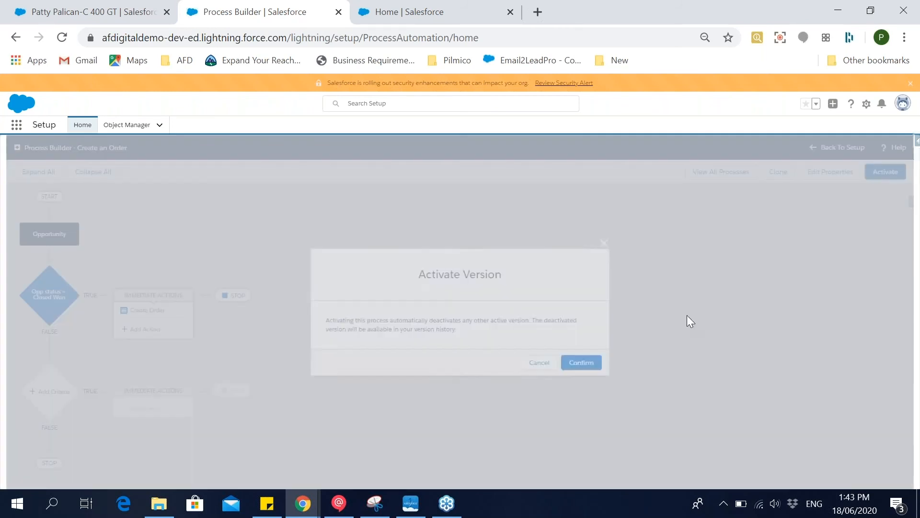
{"action": "left_click", "coordinate": [584, 364]}
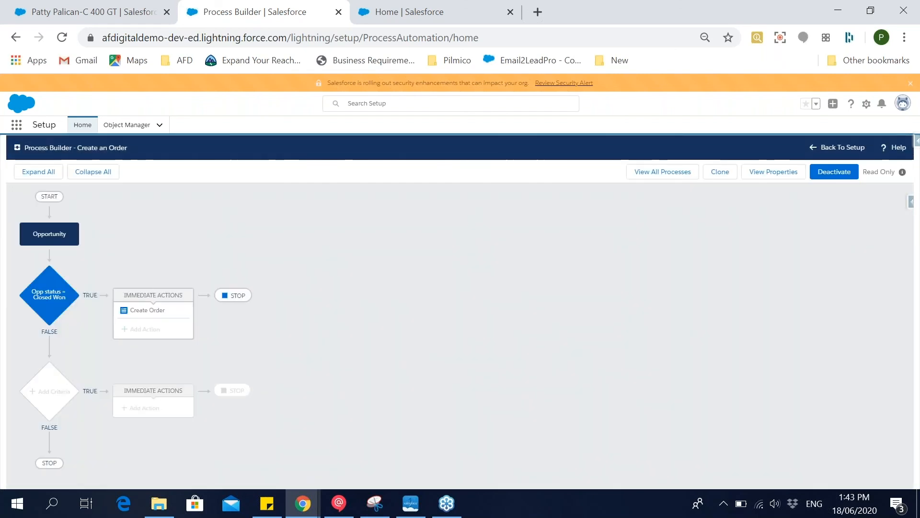
{"action": "left_click", "coordinate": [666, 172]}
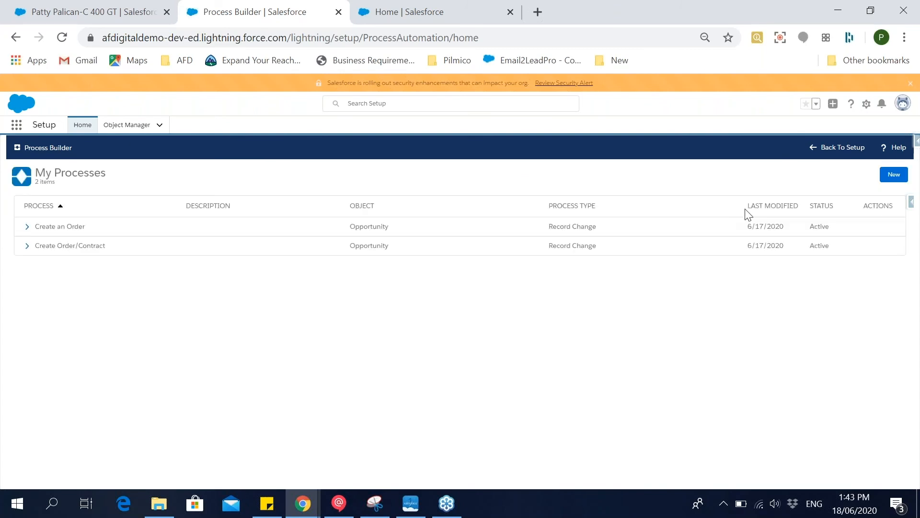
Open the opportunity in the Negotiation/Review stage from the Opportunities list and check its related orders.
{"action": "left_click", "coordinate": [166, 4]}
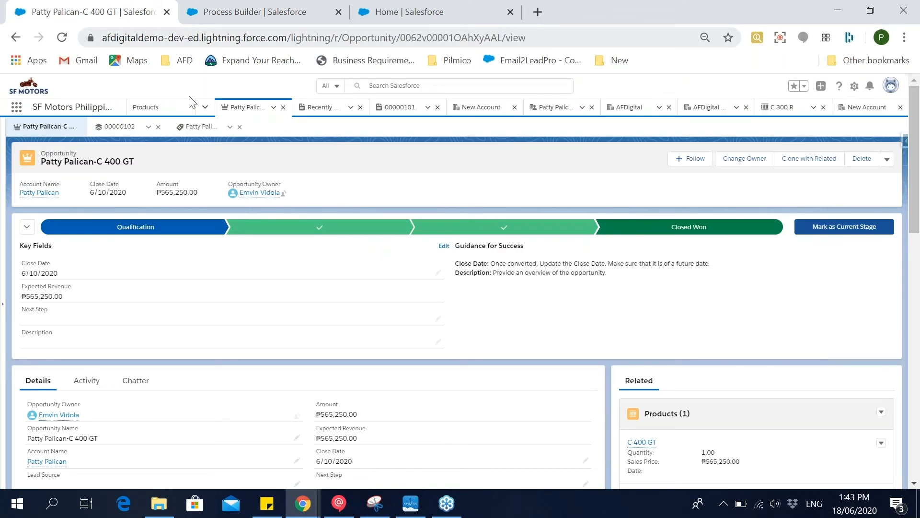
{"action": "left_click", "coordinate": [205, 107]}
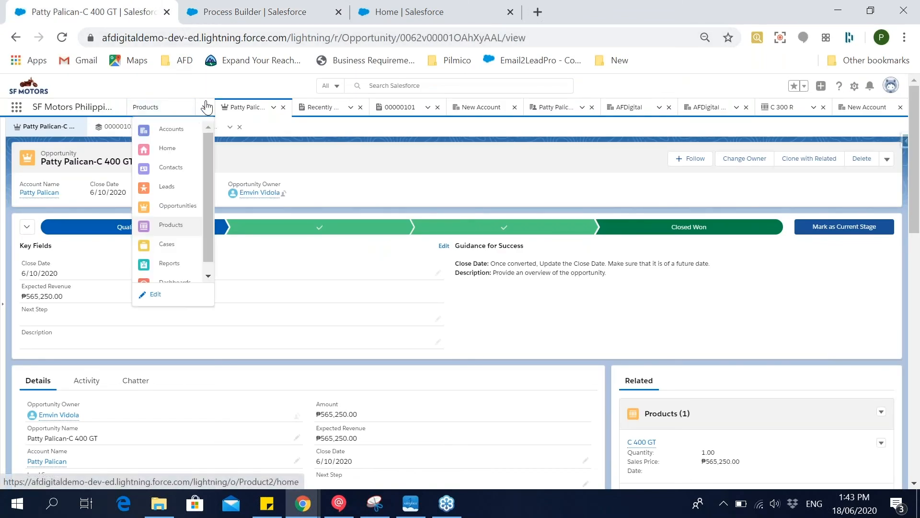
{"action": "left_click", "coordinate": [183, 205]}
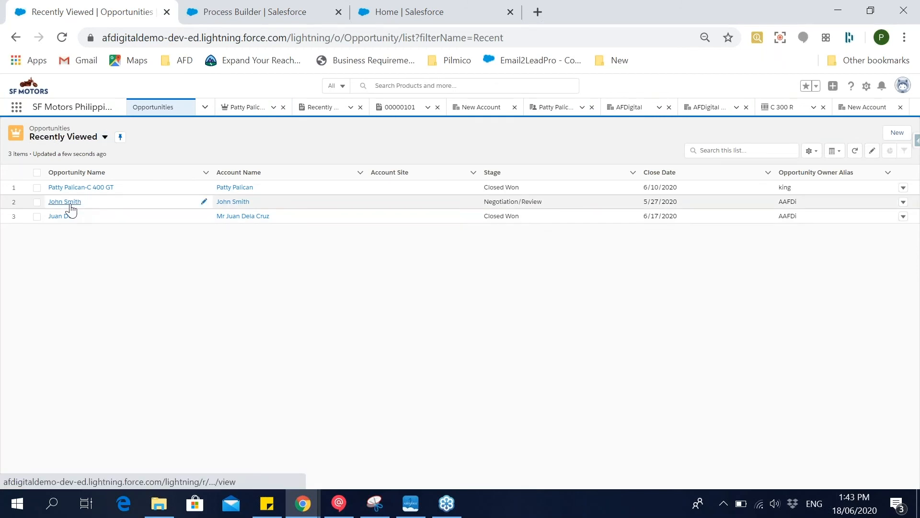
{"action": "left_click", "coordinate": [71, 208]}
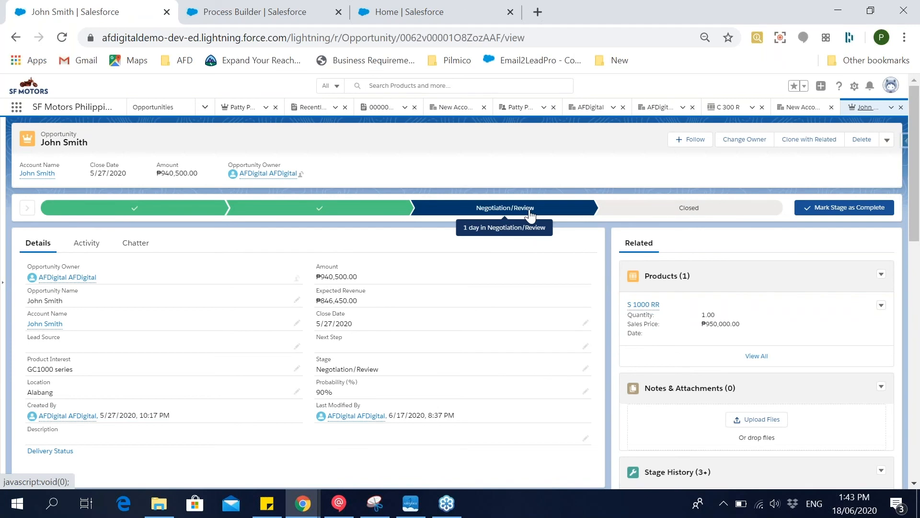
{"action": "scroll", "coordinate": [530, 215], "scroll_direction": "down", "scroll_amount": 15}
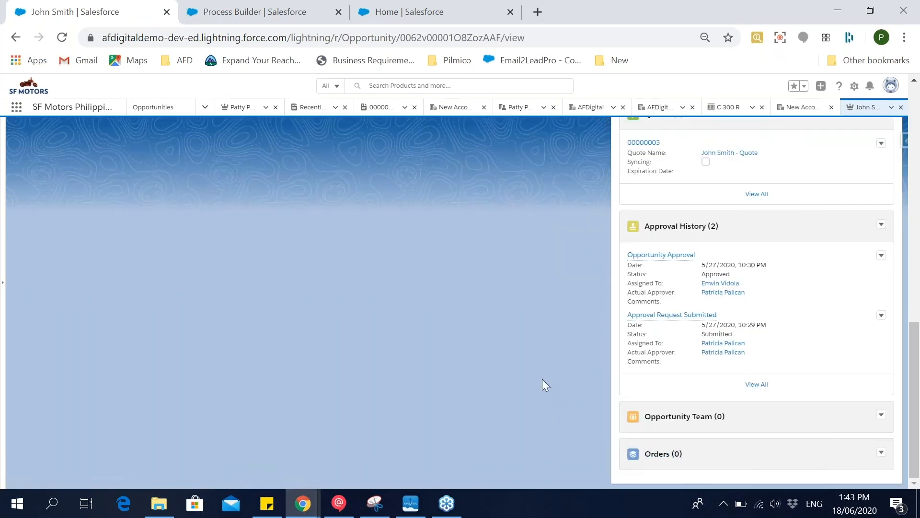
{"action": "scroll", "coordinate": [543, 379], "scroll_direction": "up", "scroll_amount": 15}
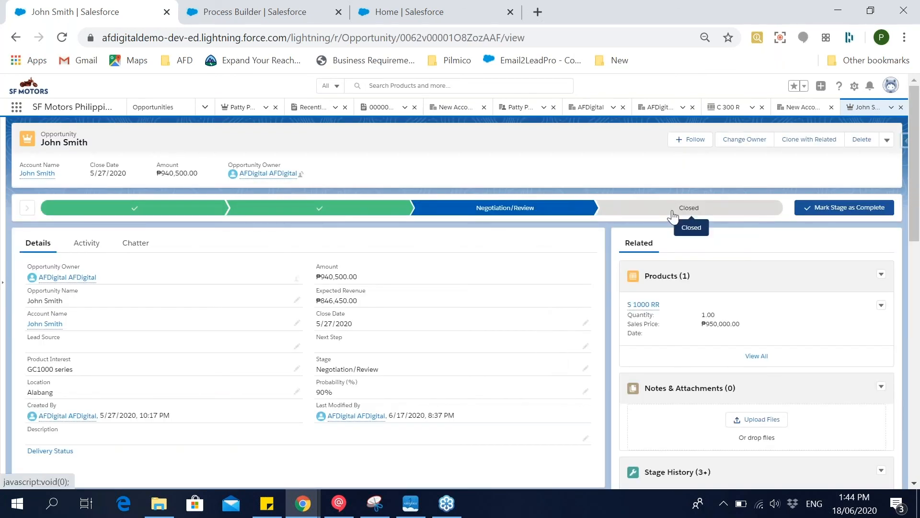
Close the opportunity by setting its stage to Closed Won and save the change.
{"action": "left_click", "coordinate": [673, 216]}
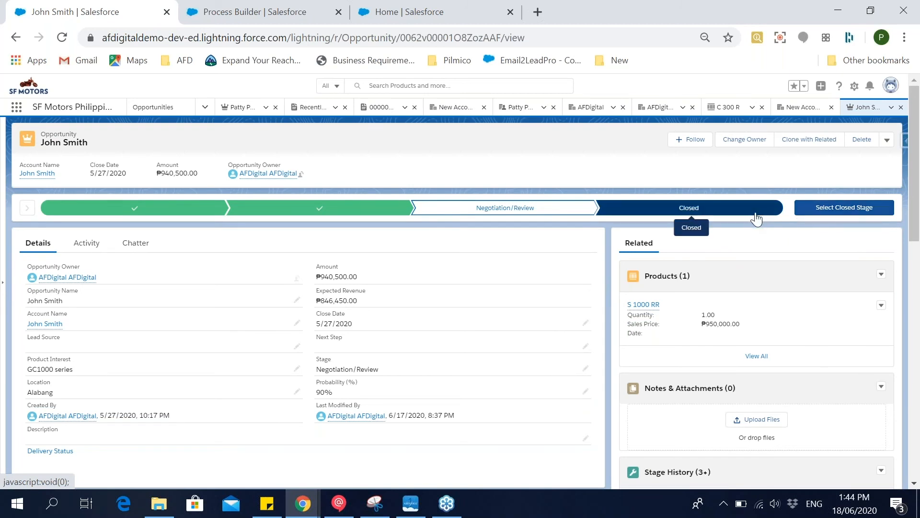
{"action": "left_click", "coordinate": [818, 217]}
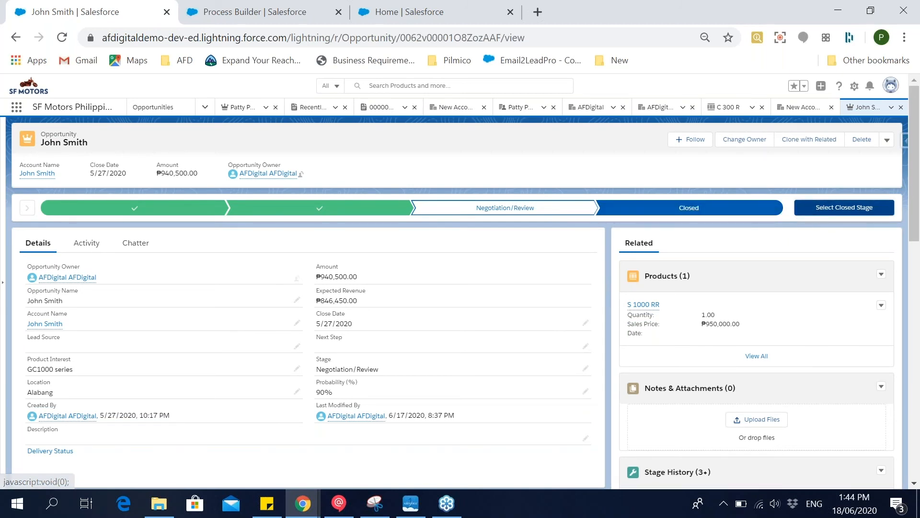
{"action": "left_click", "coordinate": [426, 286]}
{"action": "left_click", "coordinate": [424, 309]}
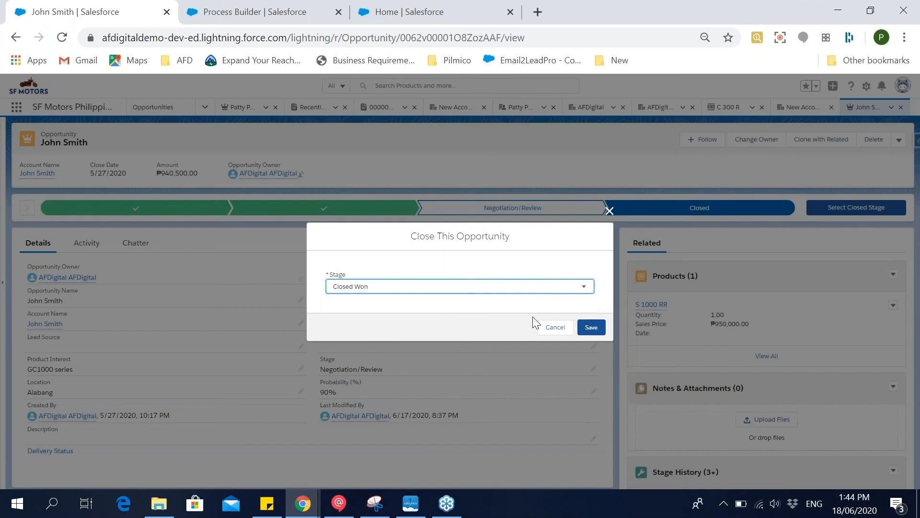
{"action": "left_click", "coordinate": [589, 328]}
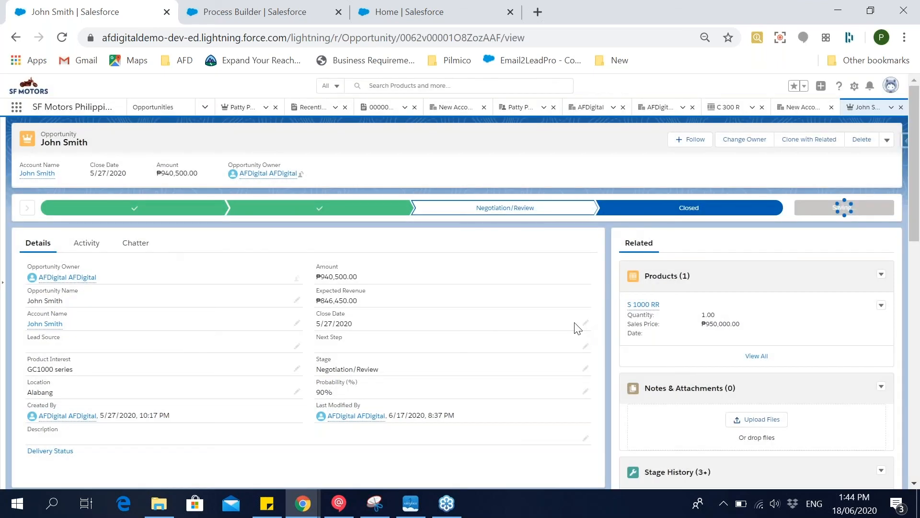
Examine the opportunity's related orders and compare them with the processes listed in Process Builder.
{"action": "scroll", "coordinate": [571, 321], "scroll_direction": "down", "scroll_amount": 10}
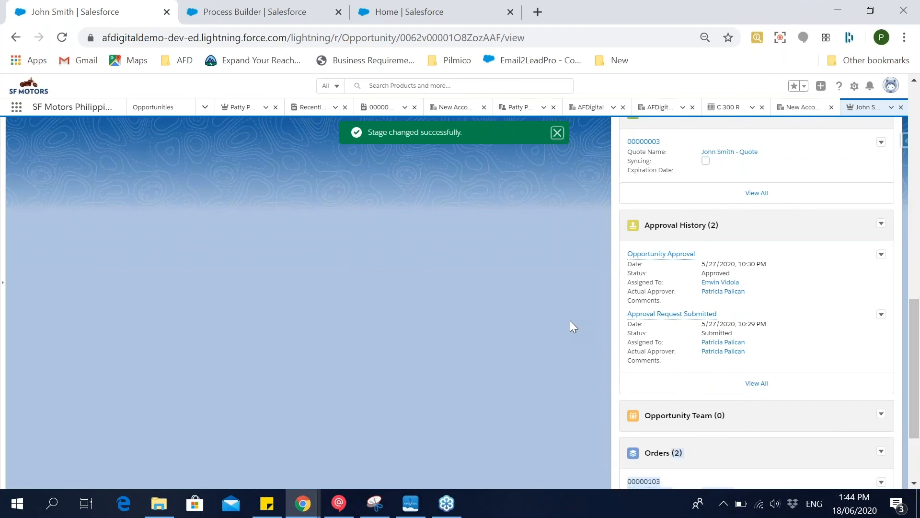
{"action": "scroll", "coordinate": [567, 318], "scroll_direction": "down", "scroll_amount": 3}
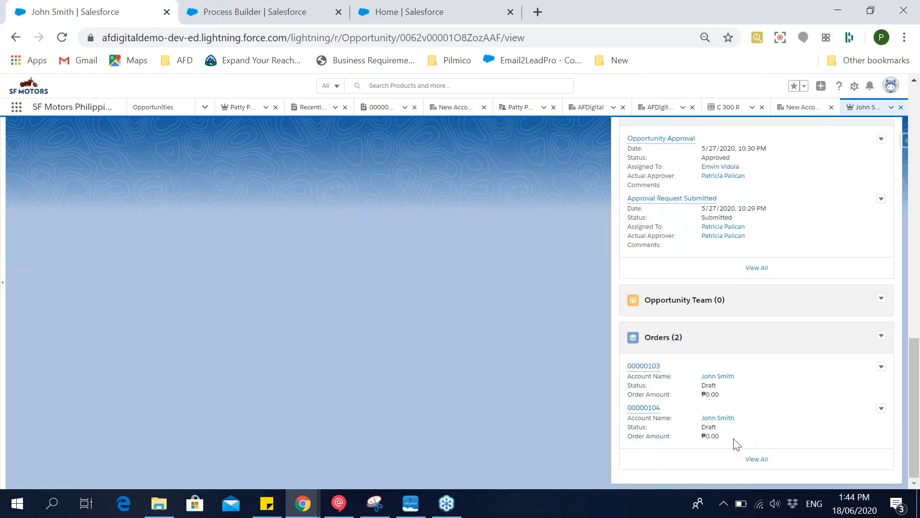
{"action": "left_click", "coordinate": [259, 12]}
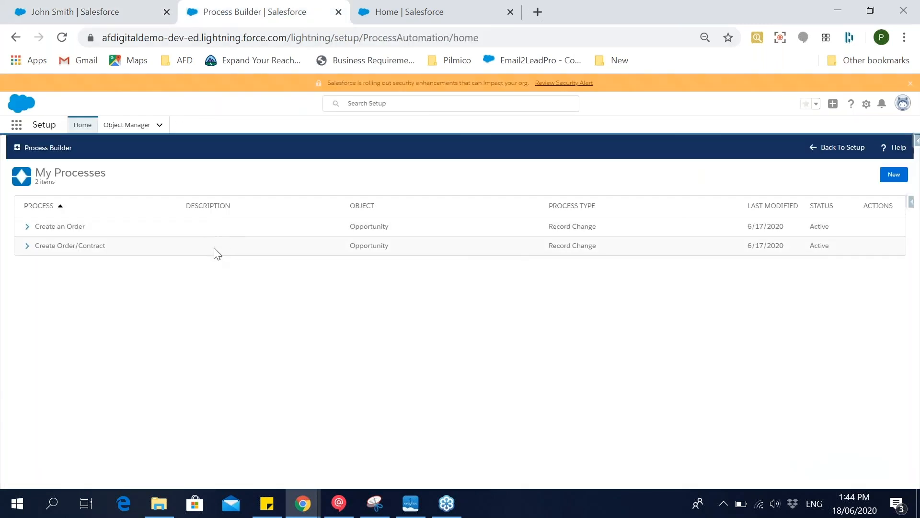
{"action": "left_click", "coordinate": [53, 12]}
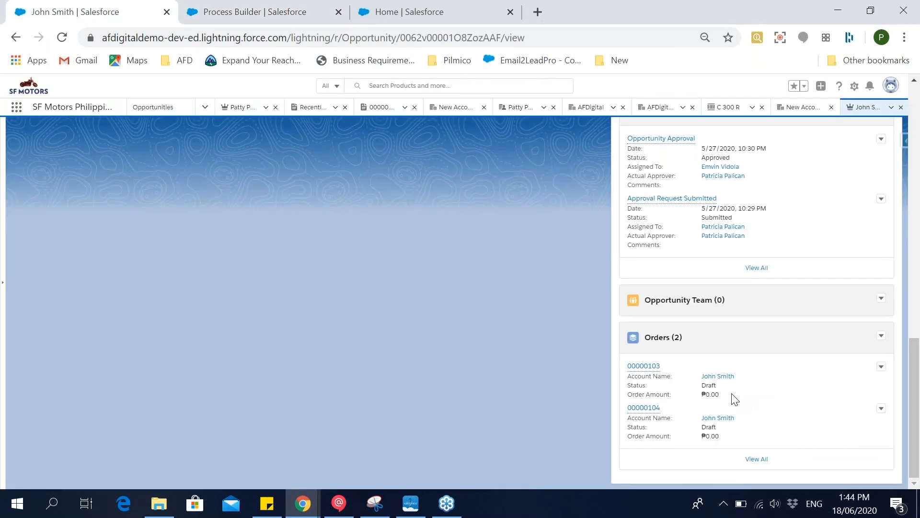
{"action": "left_click", "coordinate": [247, 9]}
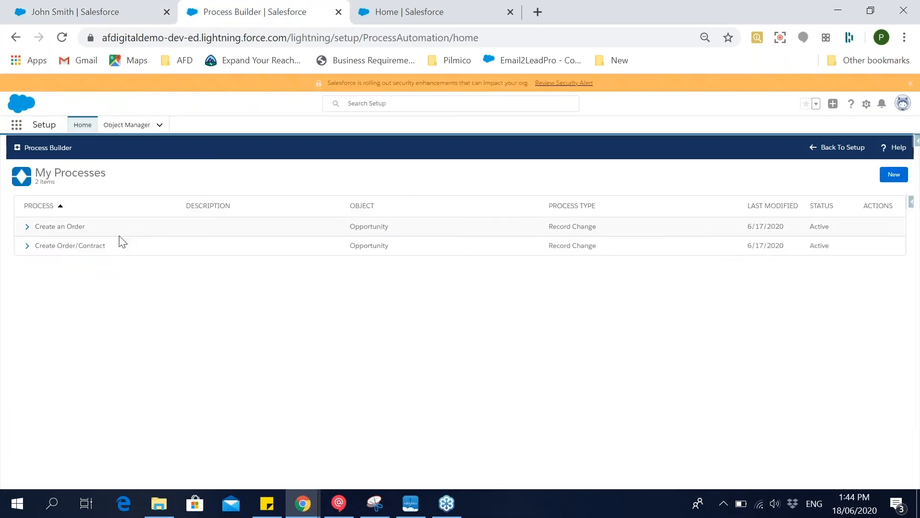
{"action": "left_click", "coordinate": [101, 10]}
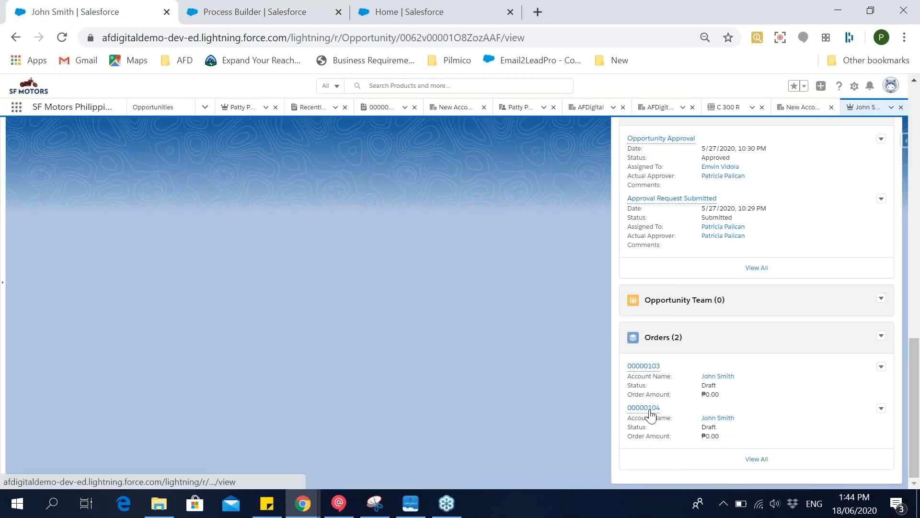
Open the second related order and review its order information, including the linked account and opportunity.
{"action": "mouse_move", "coordinate": [650, 412]}
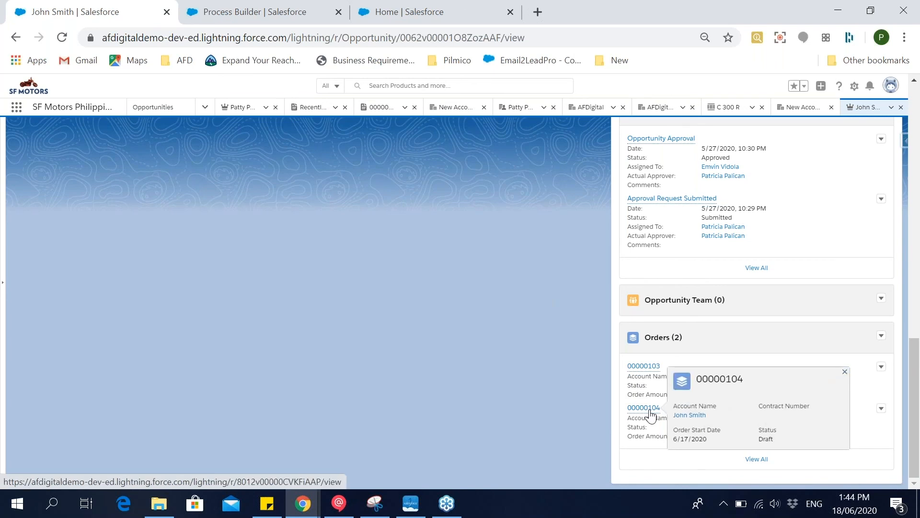
{"action": "left_click", "coordinate": [645, 408]}
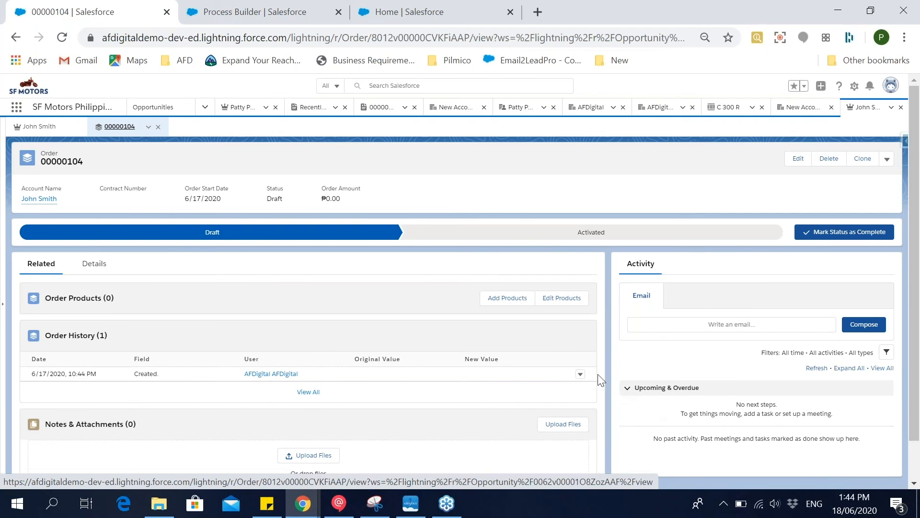
{"action": "left_click", "coordinate": [98, 267]}
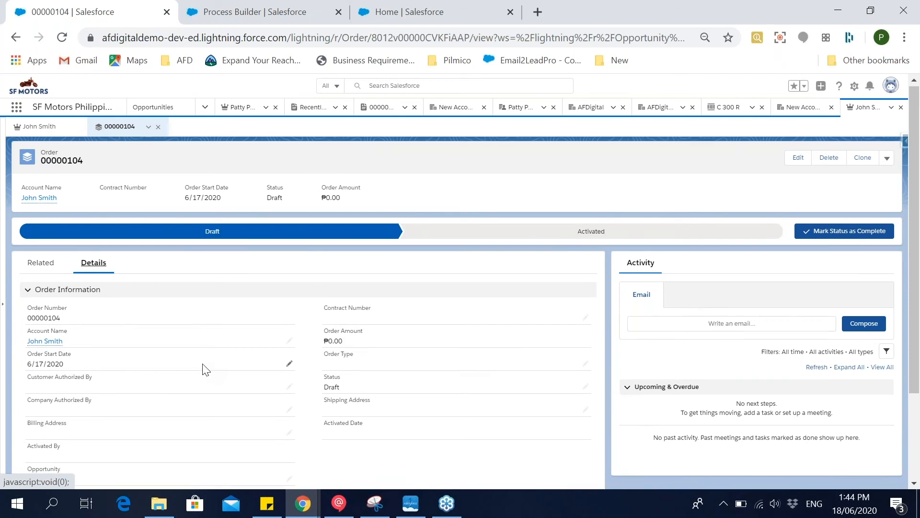
{"action": "scroll", "coordinate": [202, 370], "scroll_direction": "down", "scroll_amount": 1}
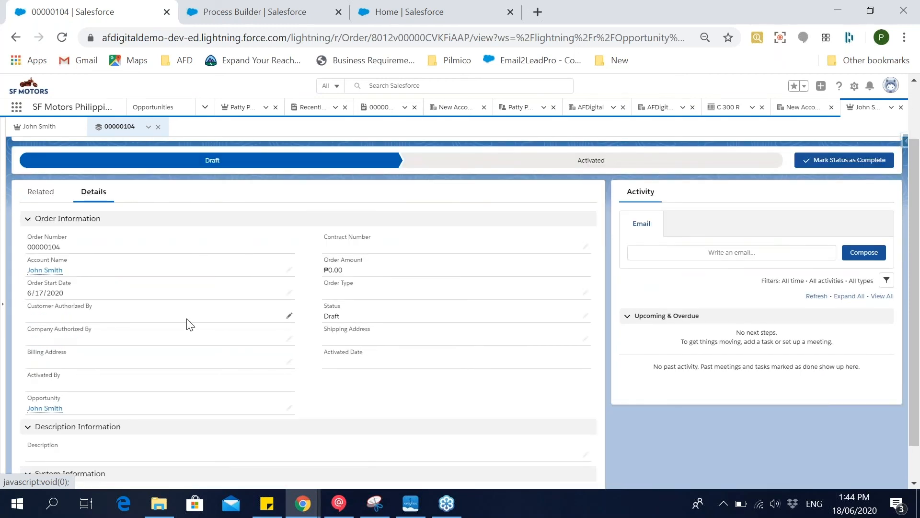
Review the order's related products and history, then recheck the list of processes in Process Builder.
{"action": "scroll", "coordinate": [218, 315], "scroll_direction": "up", "scroll_amount": 1}
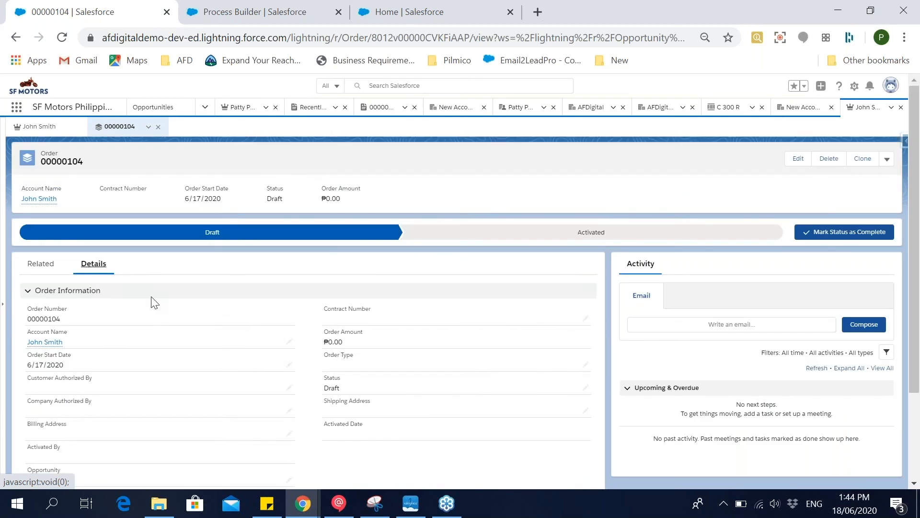
{"action": "left_click", "coordinate": [42, 263]}
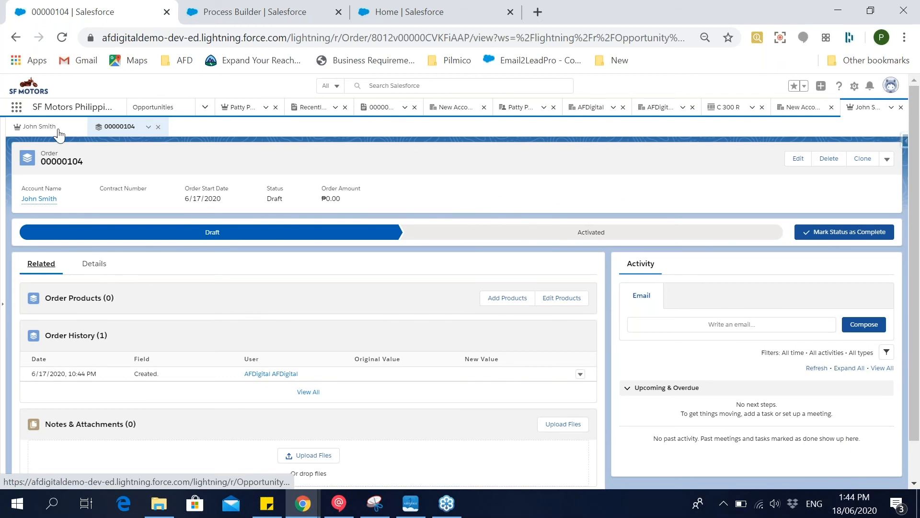
{"action": "left_click", "coordinate": [257, 12]}
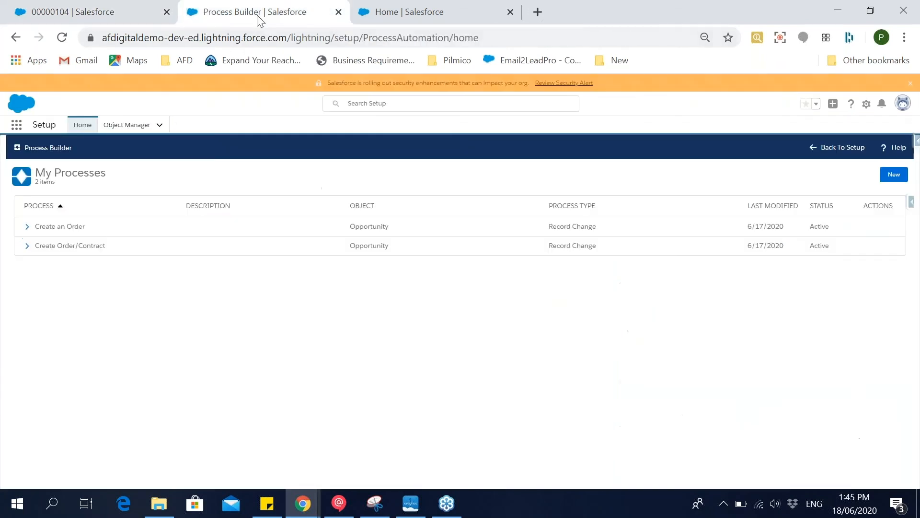
{"action": "left_click", "coordinate": [131, 7]}
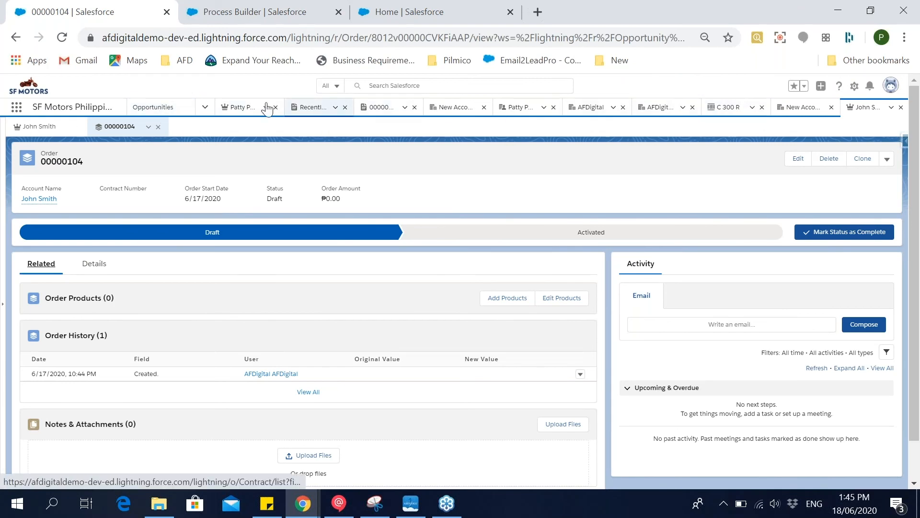
Open the quote of the C 400 GT opportunity and examine its line items, PDFs, attachments and approval history.
{"action": "left_click", "coordinate": [242, 107]}
{"action": "scroll", "coordinate": [377, 271], "scroll_direction": "down", "scroll_amount": 15}
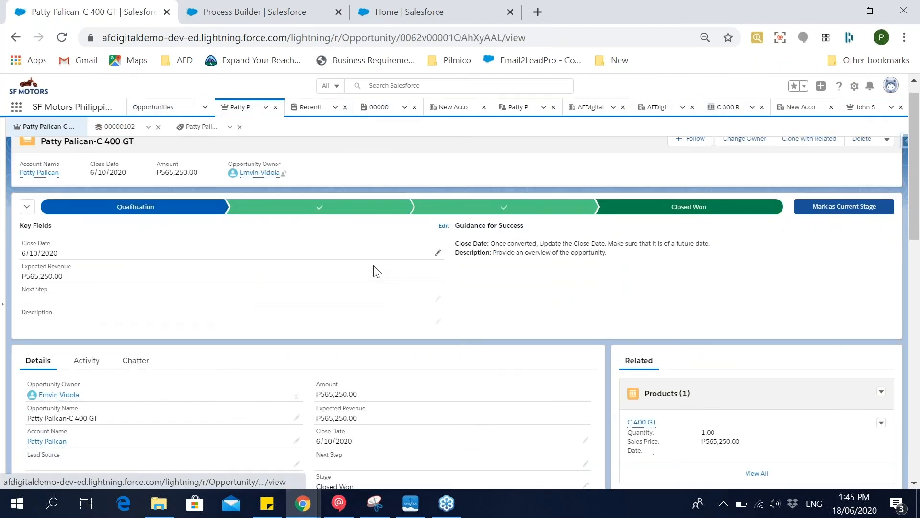
{"action": "scroll", "coordinate": [686, 382], "scroll_direction": "down", "scroll_amount": 2}
{"action": "scroll", "coordinate": [686, 383], "scroll_direction": "up", "scroll_amount": 1}
{"action": "scroll", "coordinate": [652, 440], "scroll_direction": "up", "scroll_amount": 5}
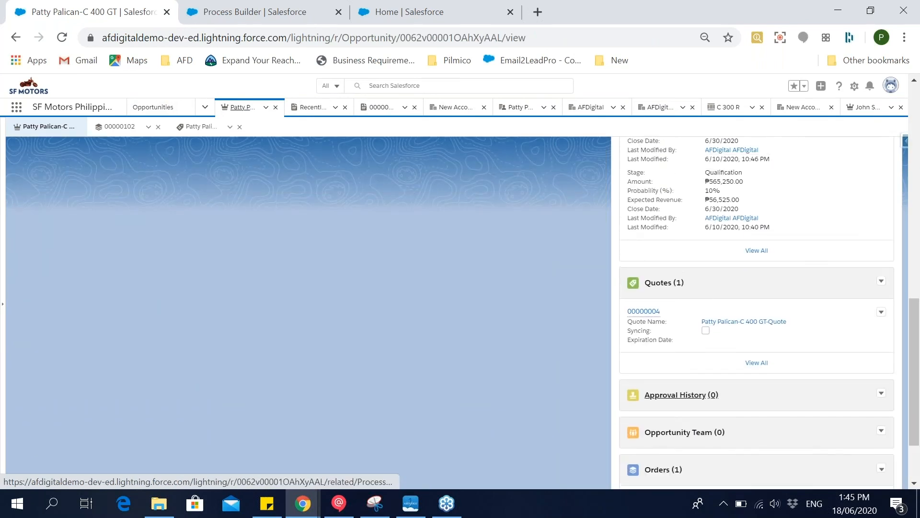
{"action": "left_click", "coordinate": [650, 439]}
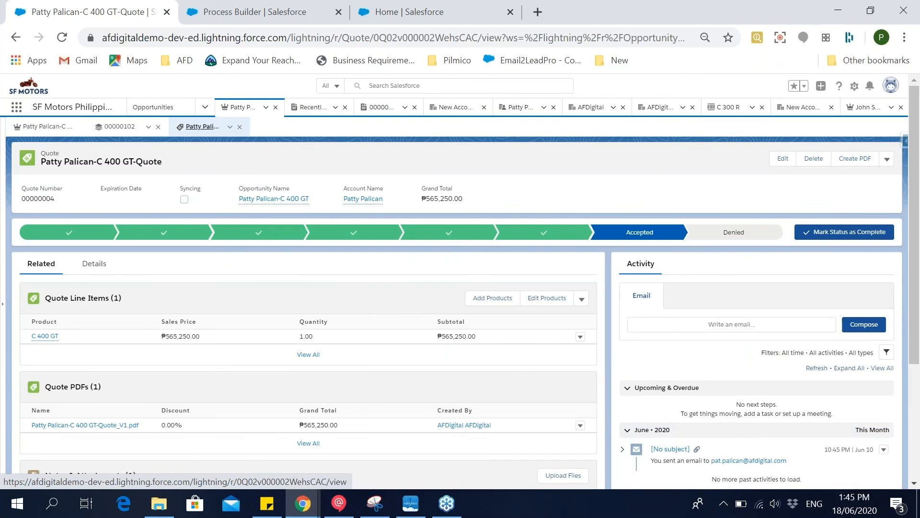
{"action": "scroll", "coordinate": [651, 440], "scroll_direction": "down", "scroll_amount": 4}
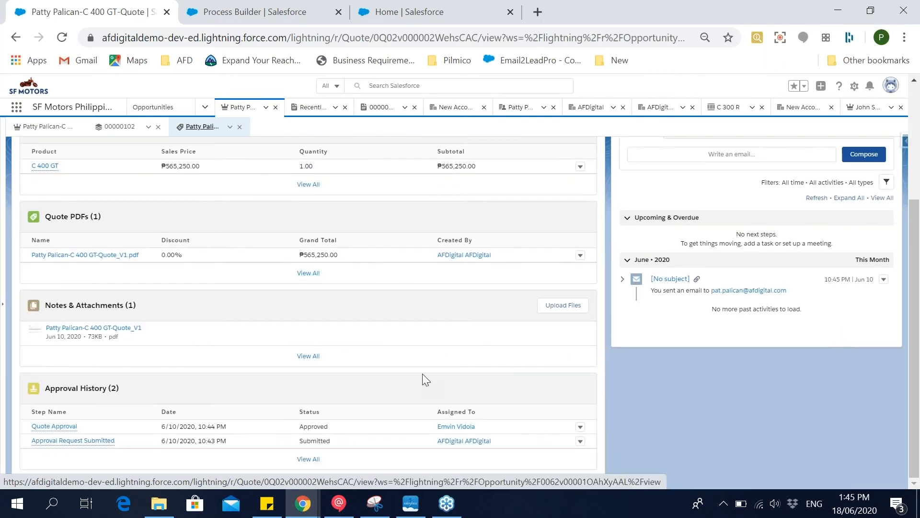
{"action": "scroll", "coordinate": [425, 372], "scroll_direction": "up", "scroll_amount": 3}
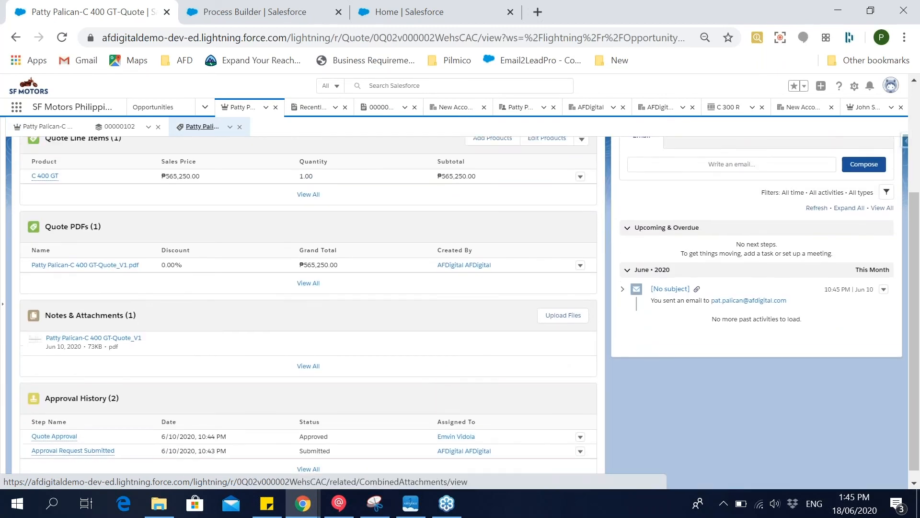
Leave Process Builder and find the Approval Processes page in Setup by searching for "appro".
{"action": "left_click", "coordinate": [295, 6]}
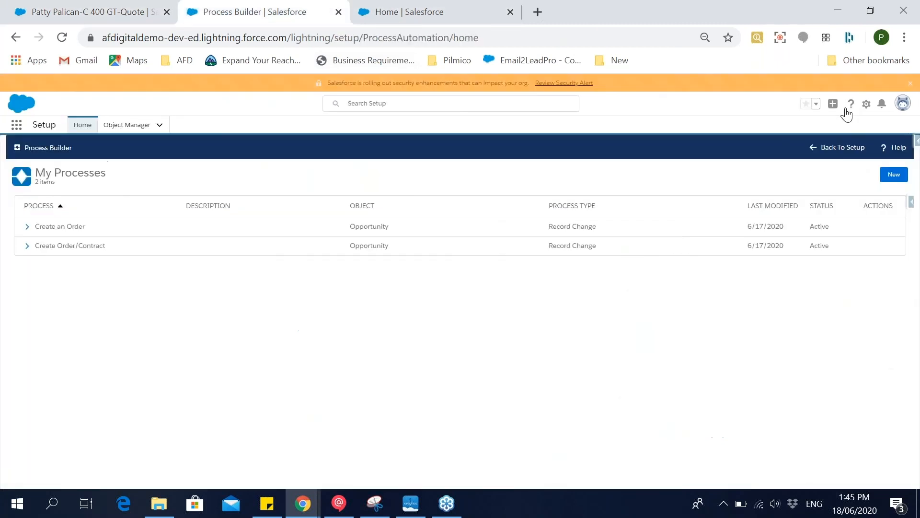
{"action": "left_click", "coordinate": [843, 147]}
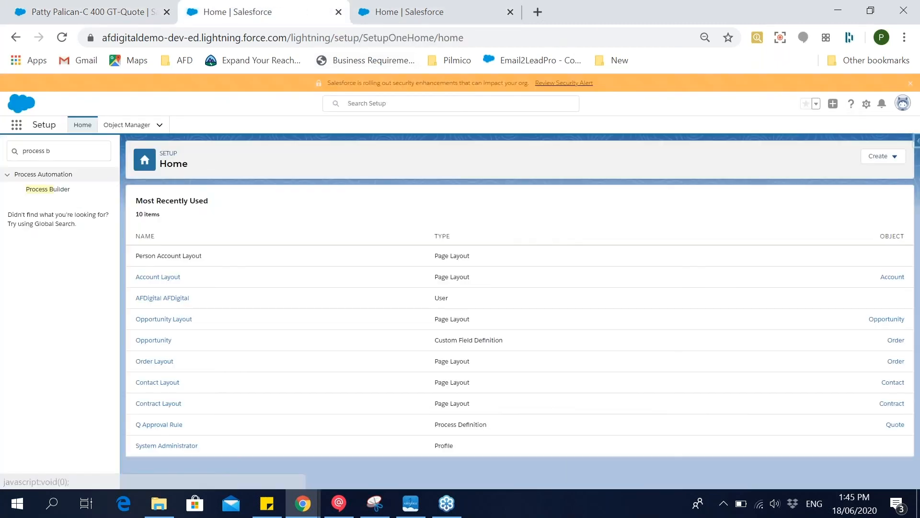
{"action": "left_click", "coordinate": [76, 150]}
{"action": "type", "text": "appro"}
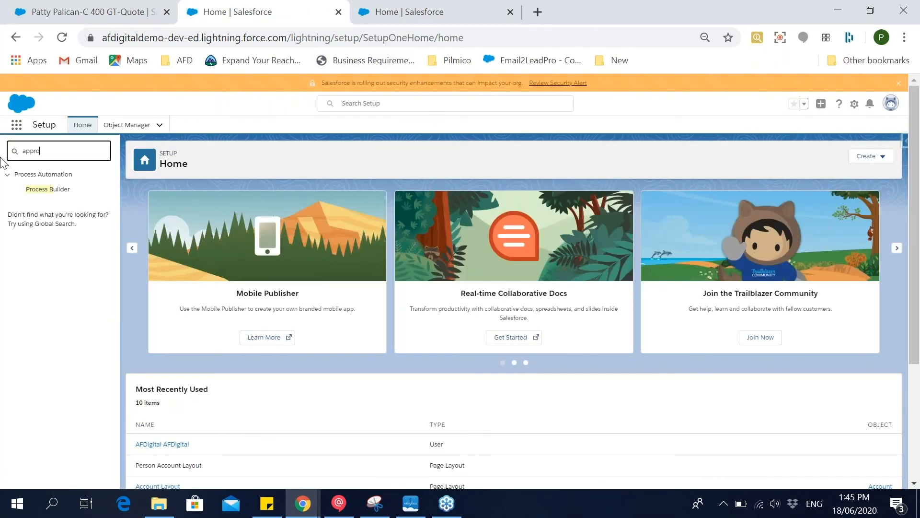
{"action": "left_click", "coordinate": [51, 229]}
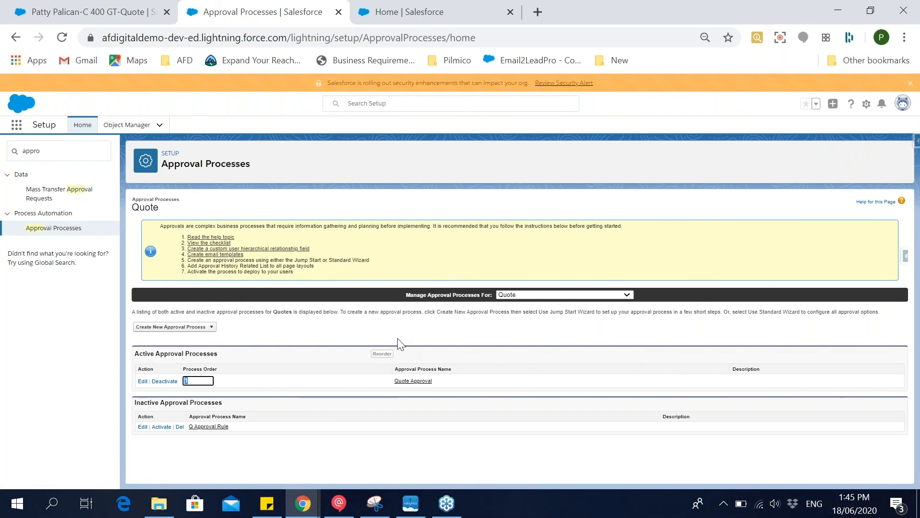
Switch the object whose approval processes are managed to Opportunity.
{"action": "left_click_drag", "start_coordinate": [405, 294], "coordinate": [489, 294]}
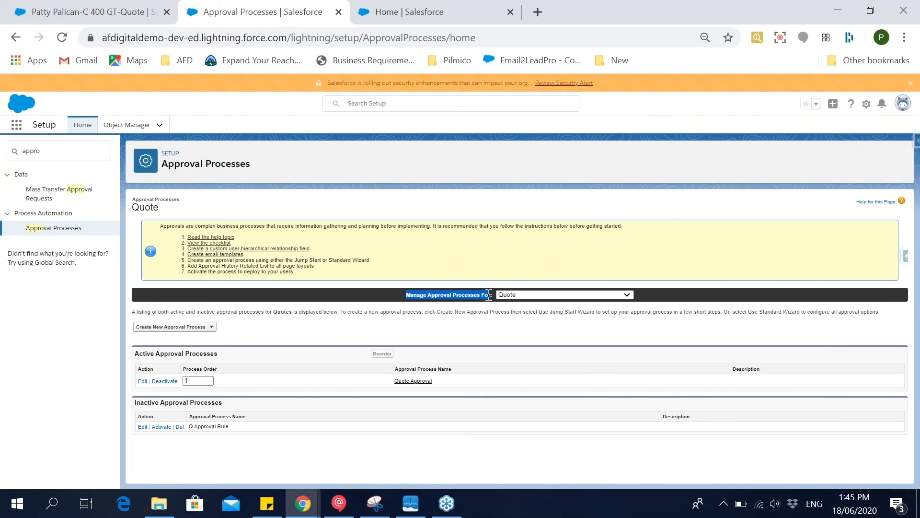
{"action": "left_click", "coordinate": [511, 295]}
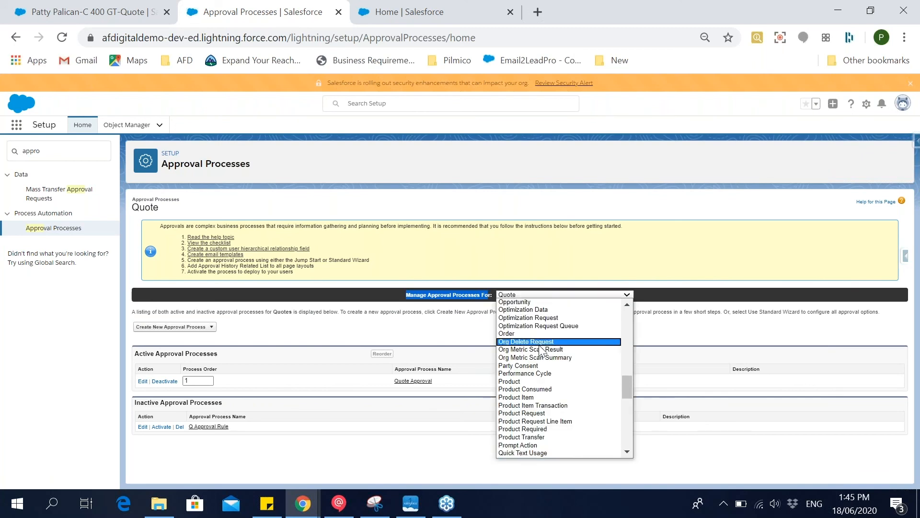
{"action": "left_click", "coordinate": [544, 302]}
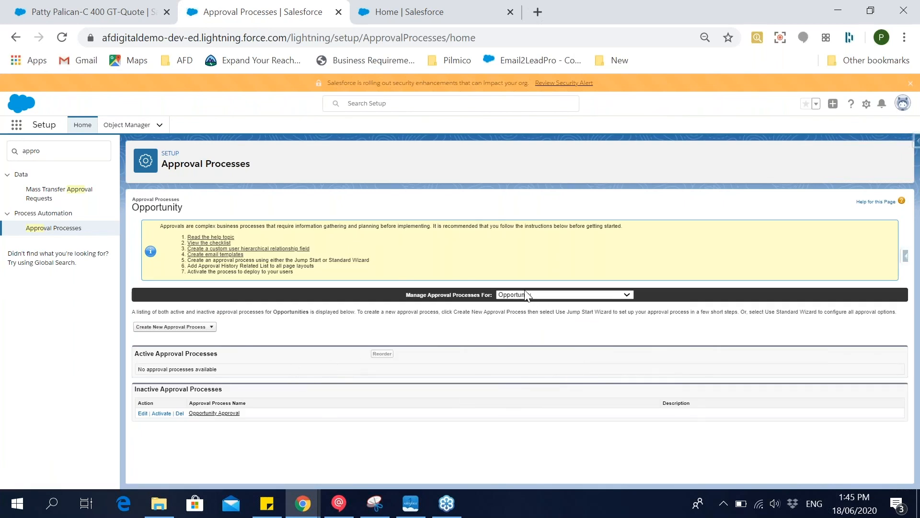
{"action": "left_click", "coordinate": [203, 326]}
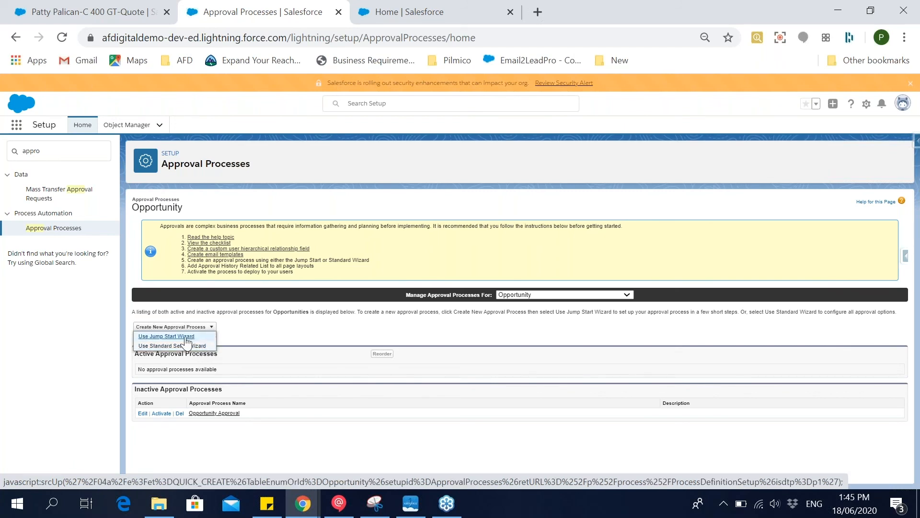
{"action": "left_click", "coordinate": [186, 338]}
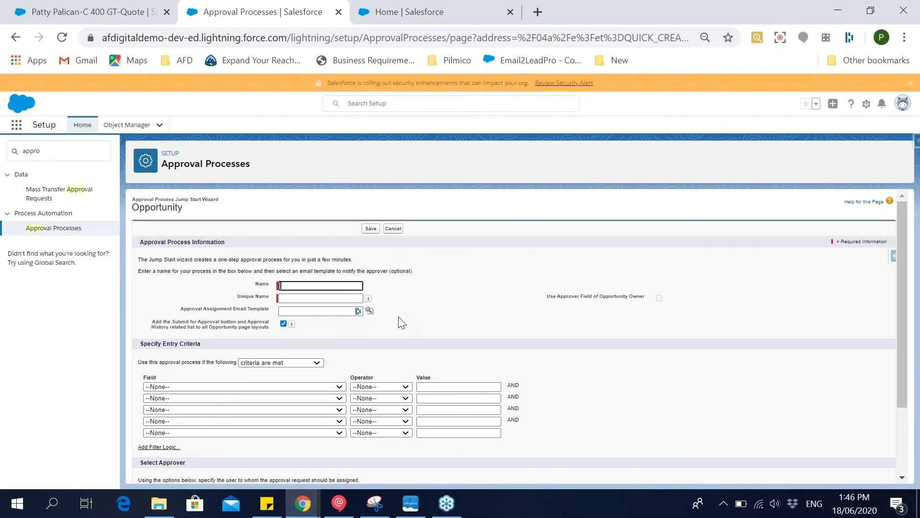
{"action": "scroll", "coordinate": [398, 318], "scroll_direction": "down", "scroll_amount": 3}
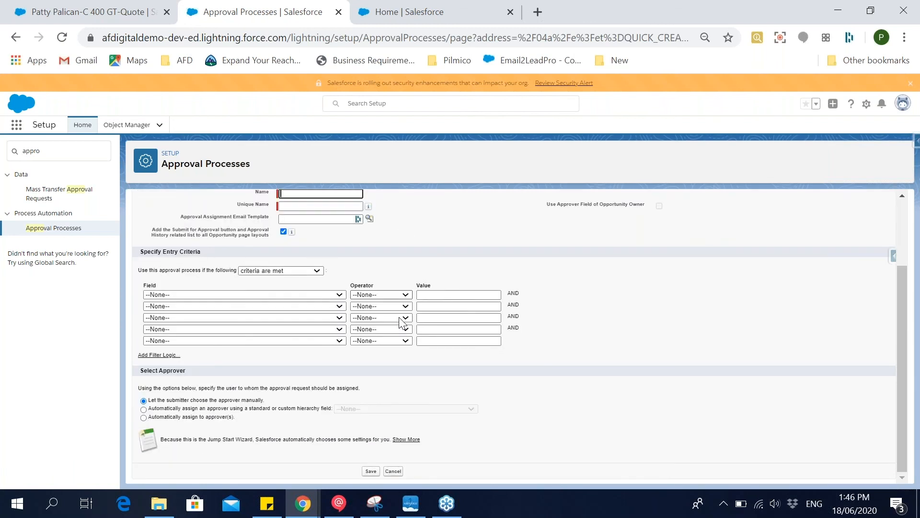
{"action": "scroll", "coordinate": [400, 317], "scroll_direction": "up", "scroll_amount": 3}
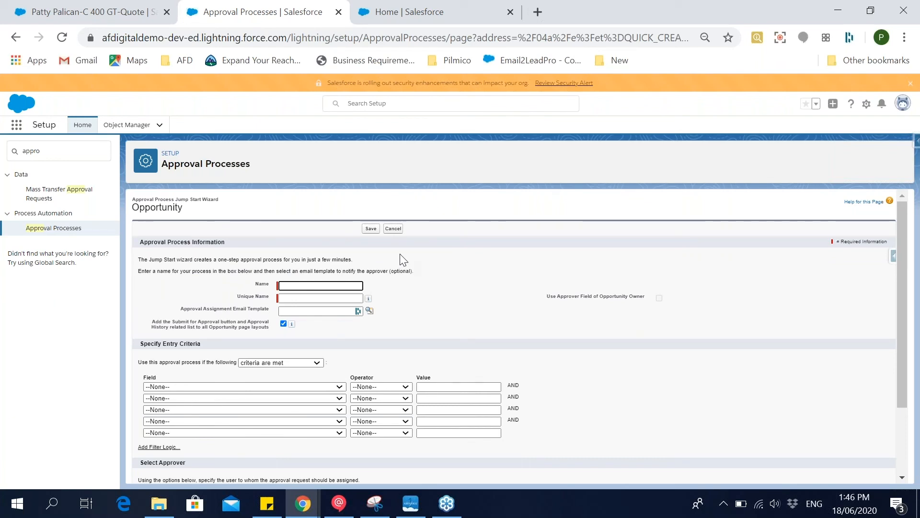
{"action": "left_click", "coordinate": [394, 230]}
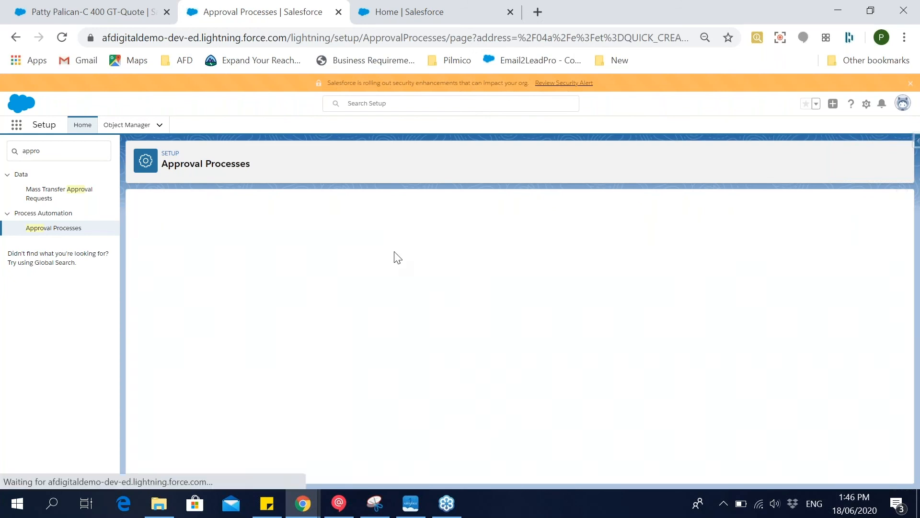
Start a new opportunity approval process with the Standard Setup Wizard and name it "Opp Approval" with unique name Opp_Approval.
{"action": "left_click", "coordinate": [175, 326]}
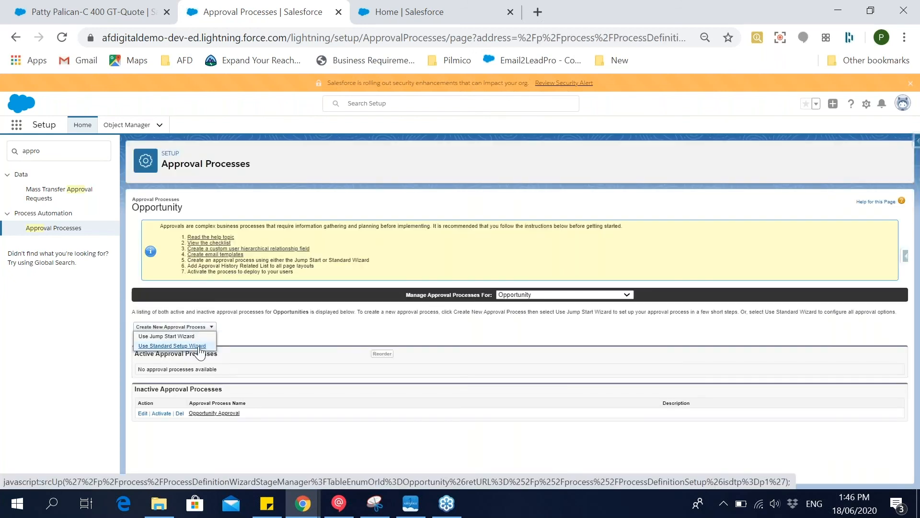
{"action": "left_click", "coordinate": [200, 346]}
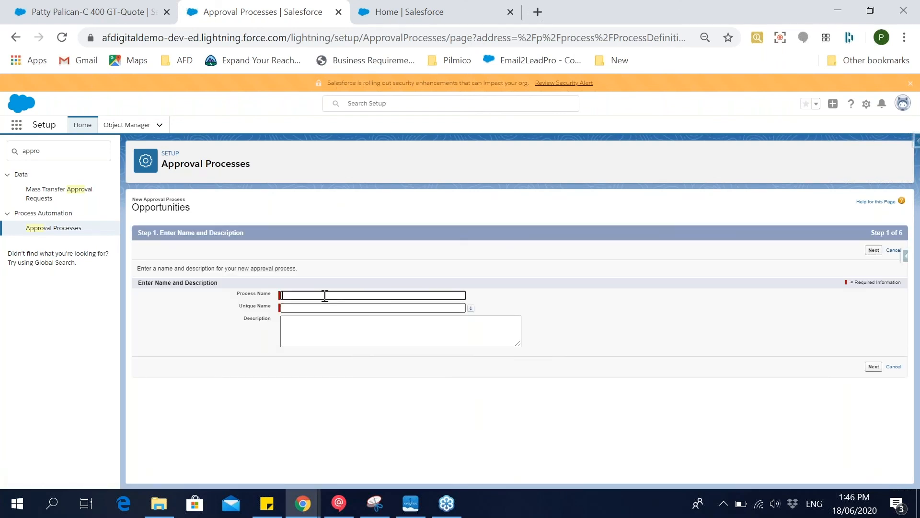
{"action": "left_click", "coordinate": [867, 234]}
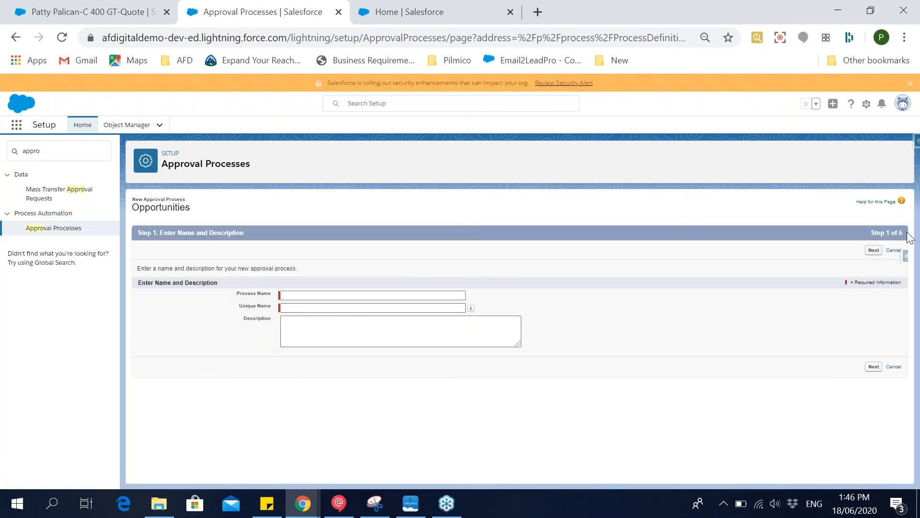
{"action": "left_click", "coordinate": [407, 295]}
{"action": "left_click", "coordinate": [403, 308]}
{"action": "left_click", "coordinate": [419, 296]}
{"action": "type", "text": "Opp Approval"}
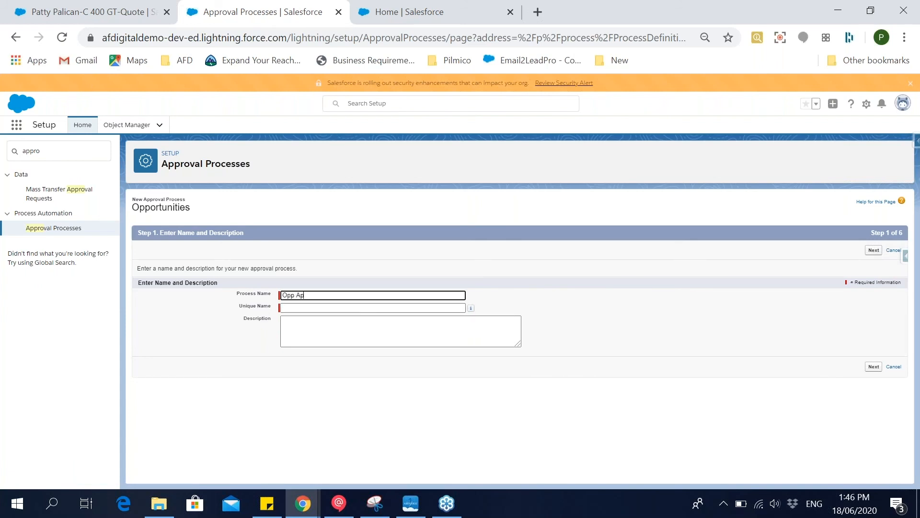
{"action": "key", "text": "Tab"}
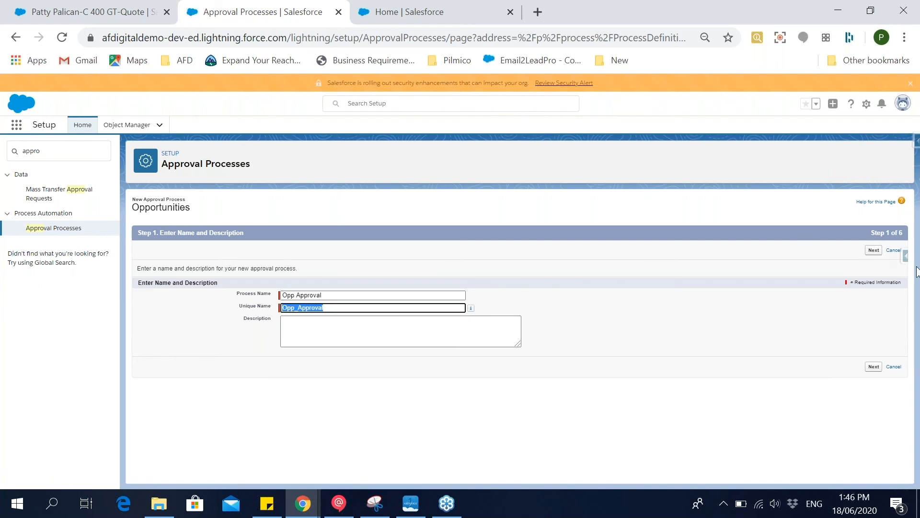
{"action": "left_click", "coordinate": [874, 251]}
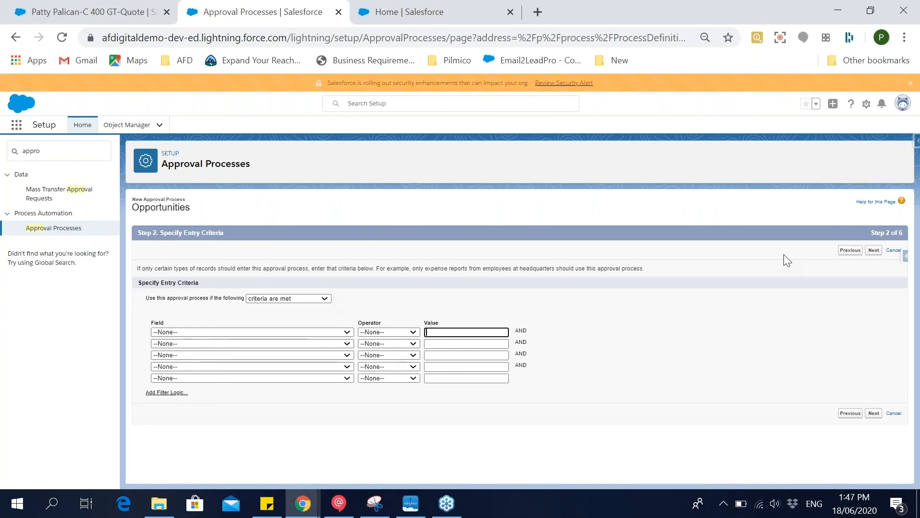
Leave the entry criteria empty and set the next automated approver to be determined by Manager, keeping administrator-only record editing.
{"action": "left_click", "coordinate": [874, 250]}
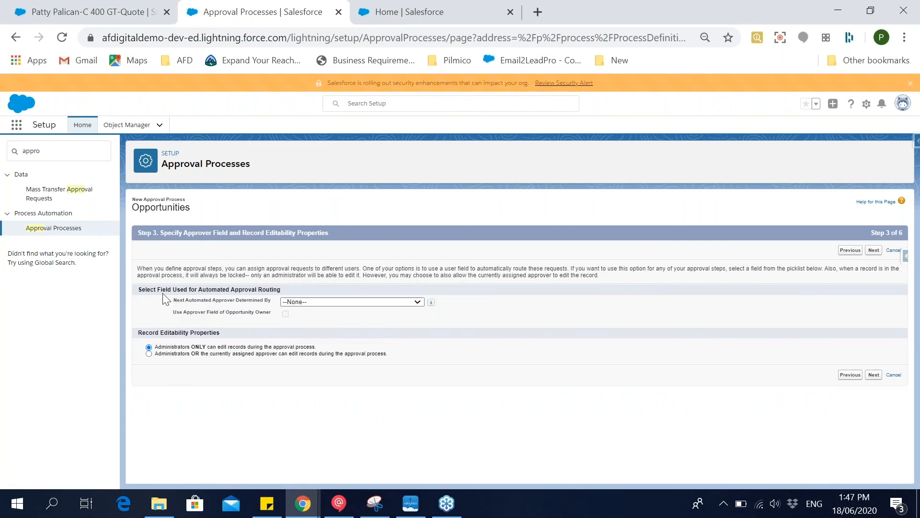
{"action": "left_click_drag", "start_coordinate": [163, 291], "coordinate": [220, 302]}
{"action": "left_click", "coordinate": [192, 305]}
{"action": "left_click", "coordinate": [284, 302]}
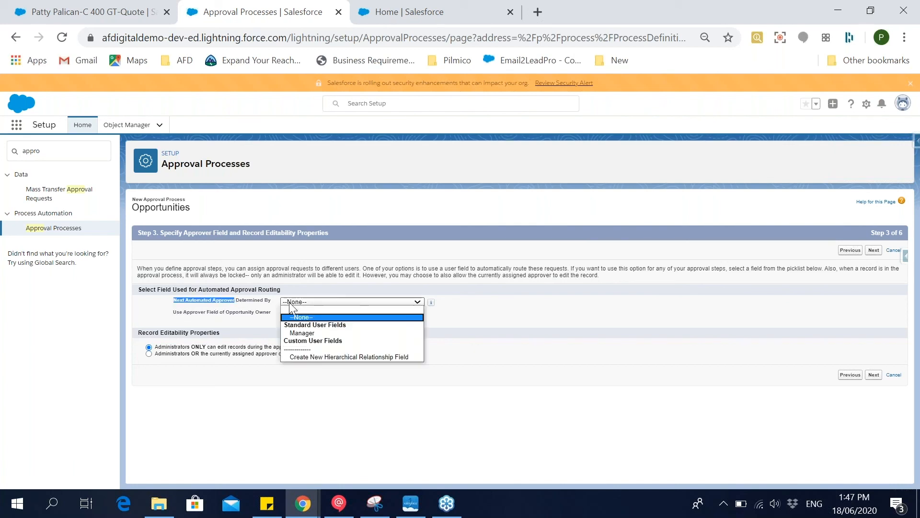
{"action": "left_click", "coordinate": [296, 333]}
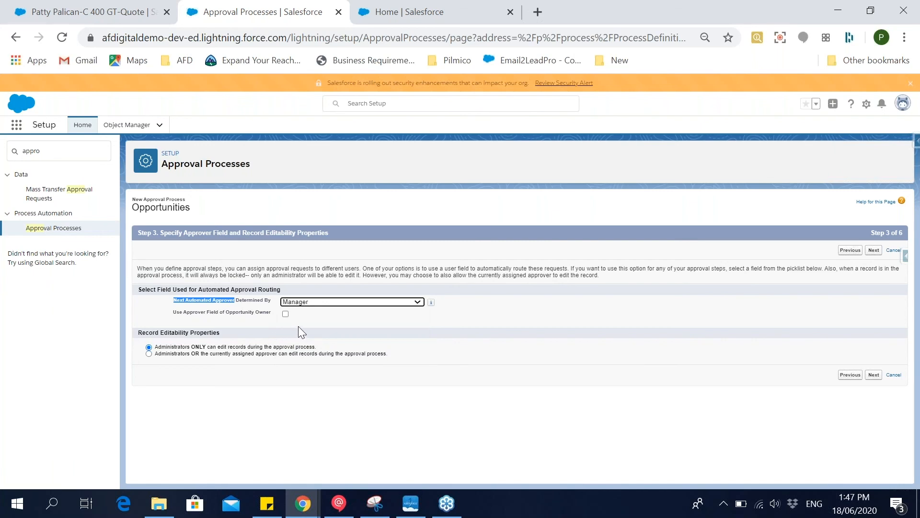
{"action": "left_click", "coordinate": [310, 320]}
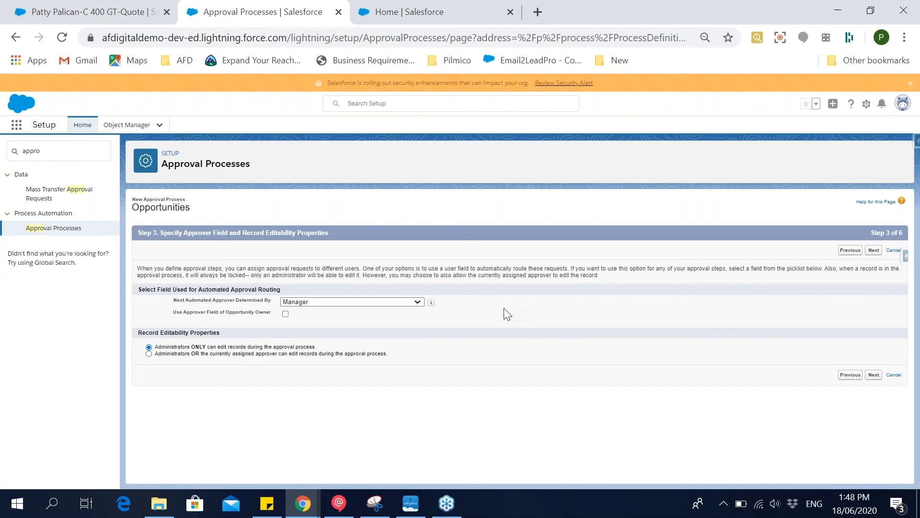
{"action": "left_click", "coordinate": [874, 250]}
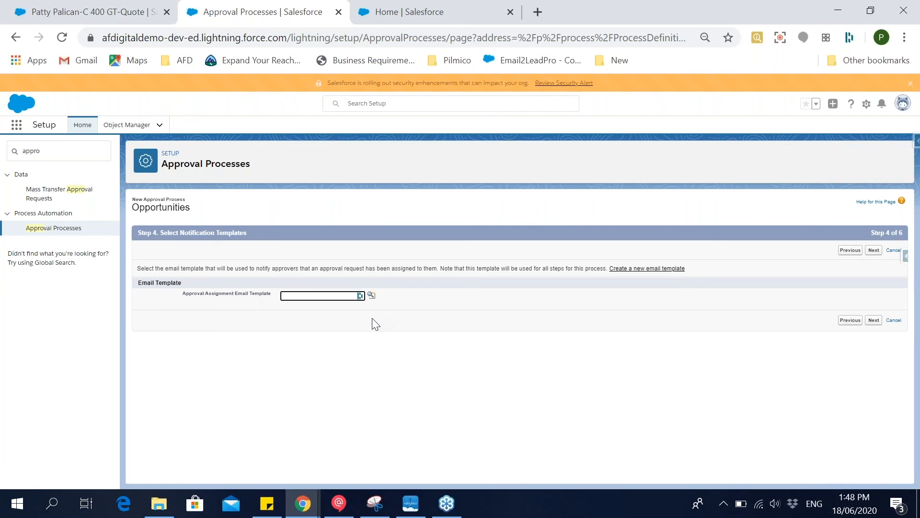
Look up and assign the Approval Notification Email Template as the approval assignment email template.
{"action": "left_click", "coordinate": [373, 299]}
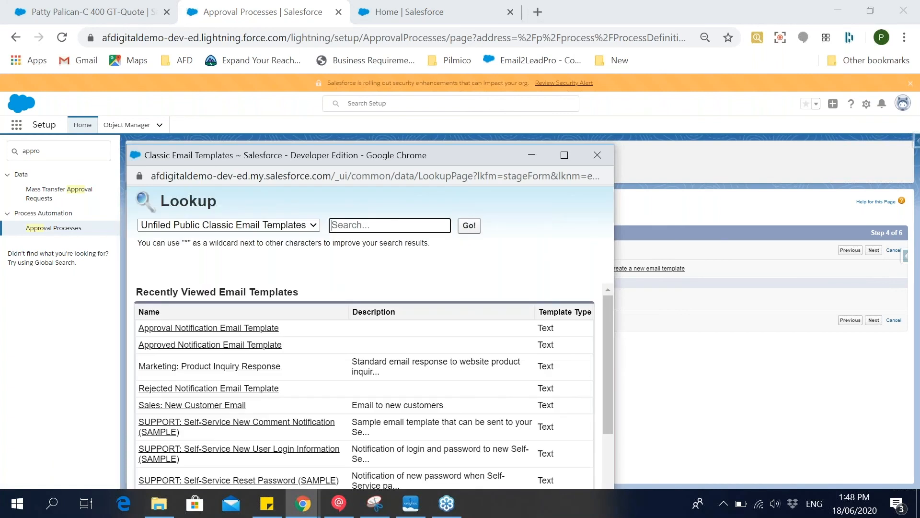
{"action": "left_click_drag", "start_coordinate": [353, 157], "coordinate": [353, 32]}
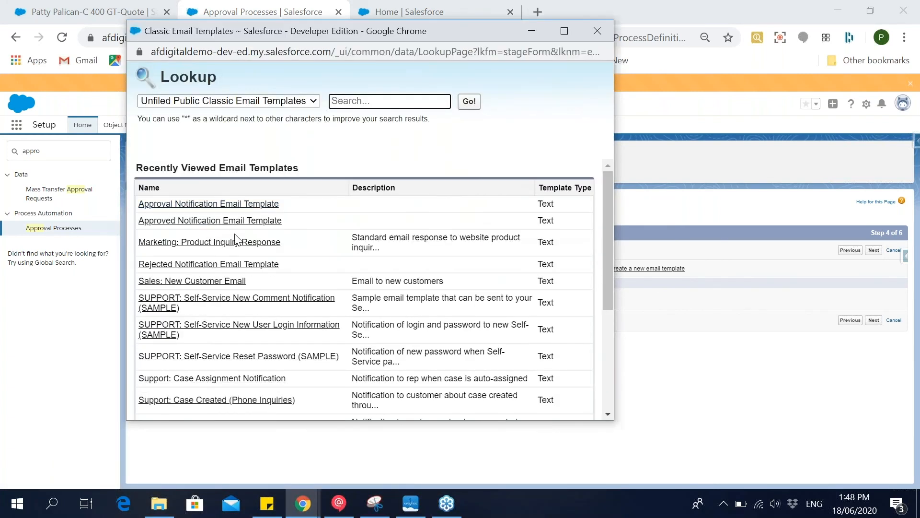
{"action": "left_click", "coordinate": [235, 207]}
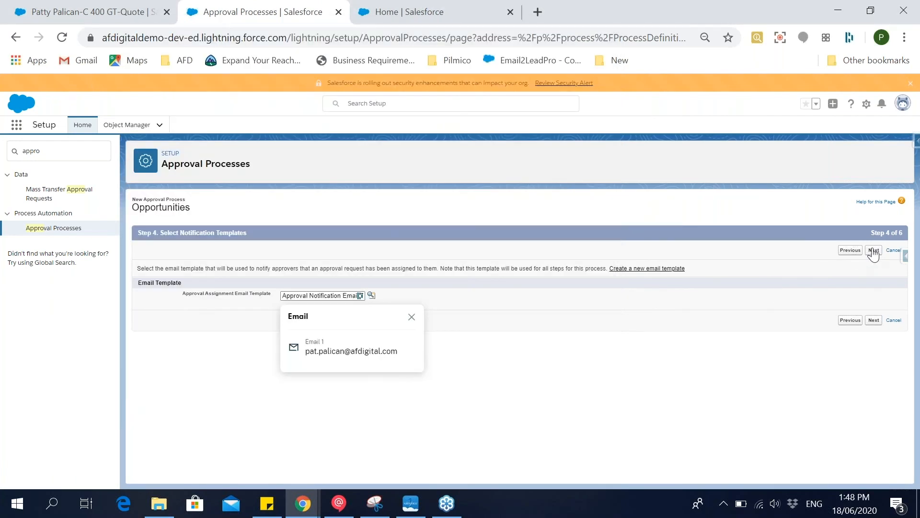
Continue to the approval page fields, view the example layout, and add Close Date and Contract to the selected fields.
{"action": "left_click", "coordinate": [873, 253]}
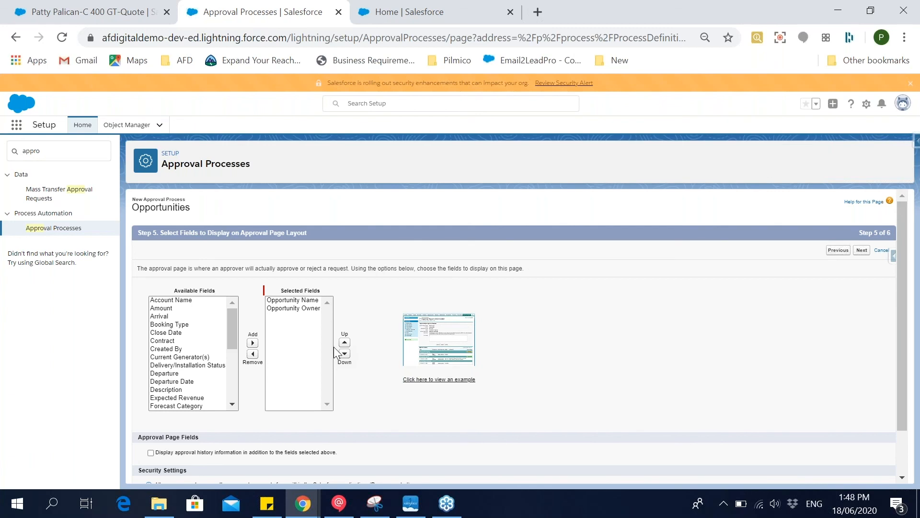
{"action": "scroll", "coordinate": [335, 350], "scroll_direction": "down", "scroll_amount": 1}
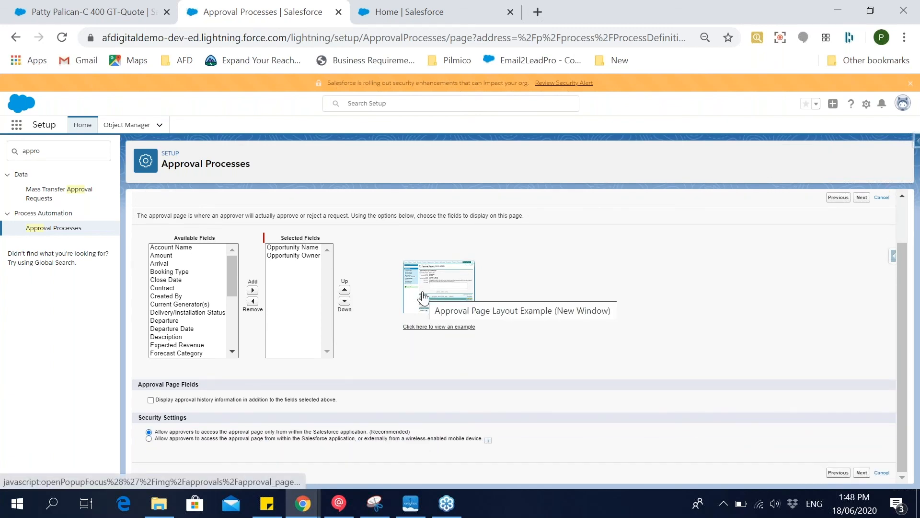
{"action": "left_click", "coordinate": [422, 297]}
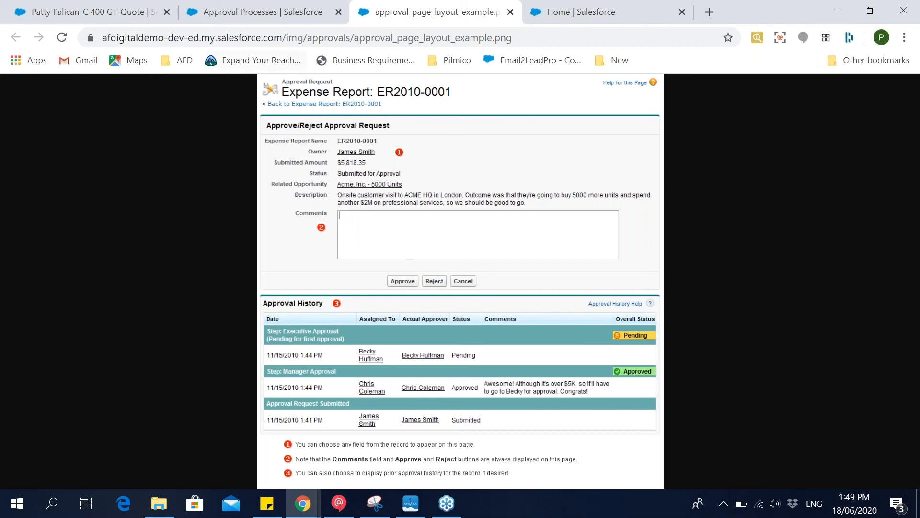
{"action": "left_click", "coordinate": [270, 15]}
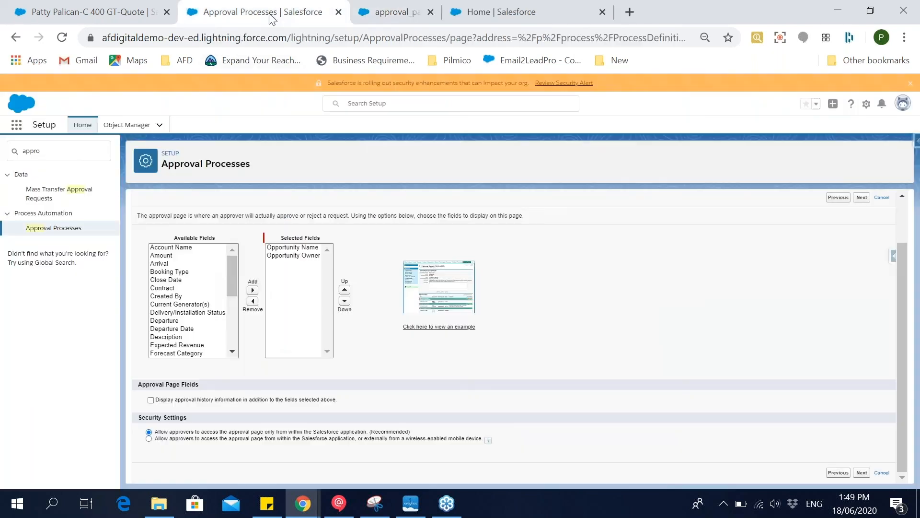
{"action": "left_click", "coordinate": [197, 280]}
{"action": "left_click", "coordinate": [253, 290]}
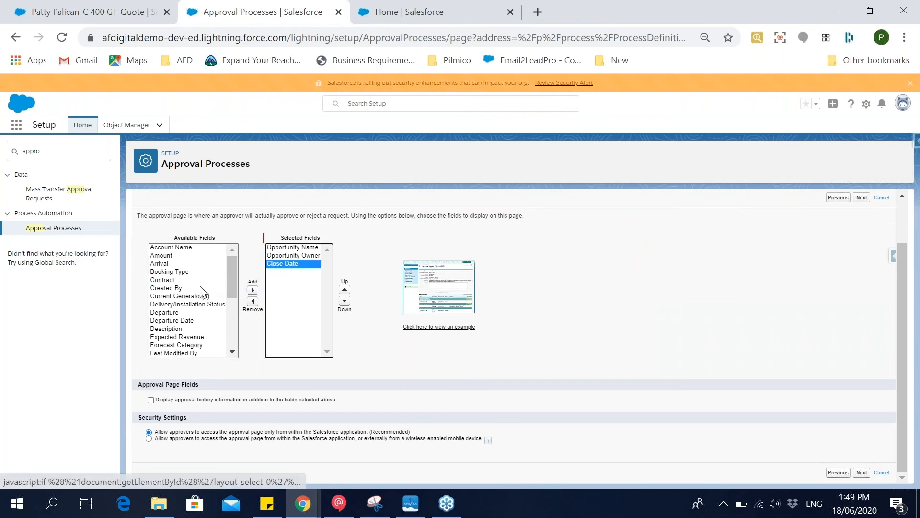
{"action": "left_click", "coordinate": [197, 281]}
{"action": "left_click", "coordinate": [252, 290]}
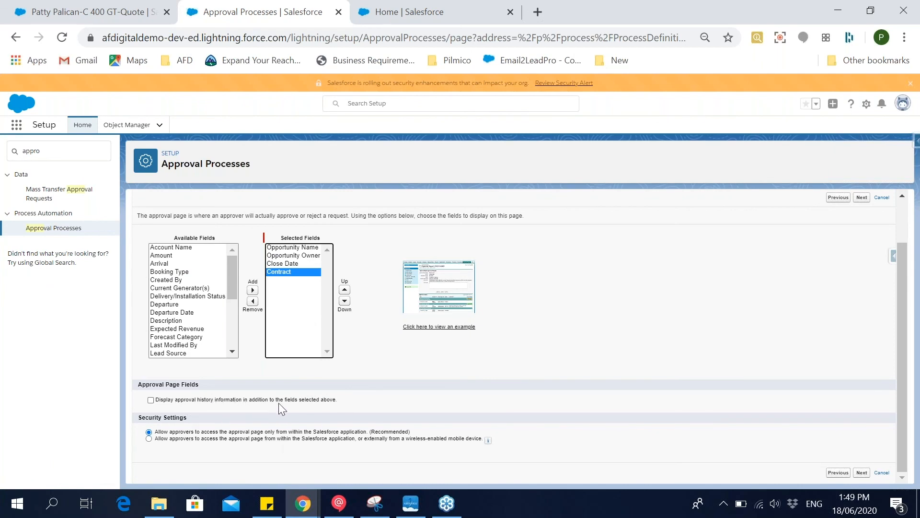
Recheck the example approval page layout, enable displaying approval history information, and continue to the initial submitters.
{"action": "left_click", "coordinate": [418, 303]}
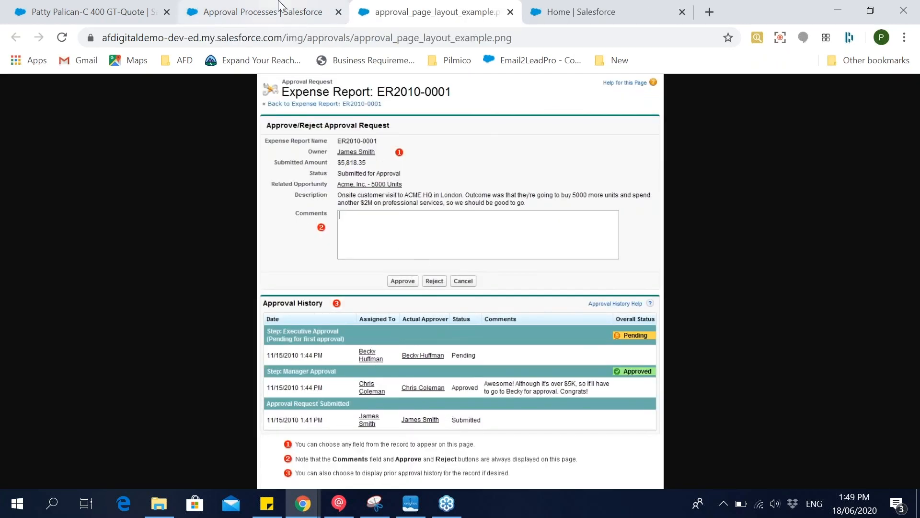
{"action": "key", "text": "ctrl+w"}
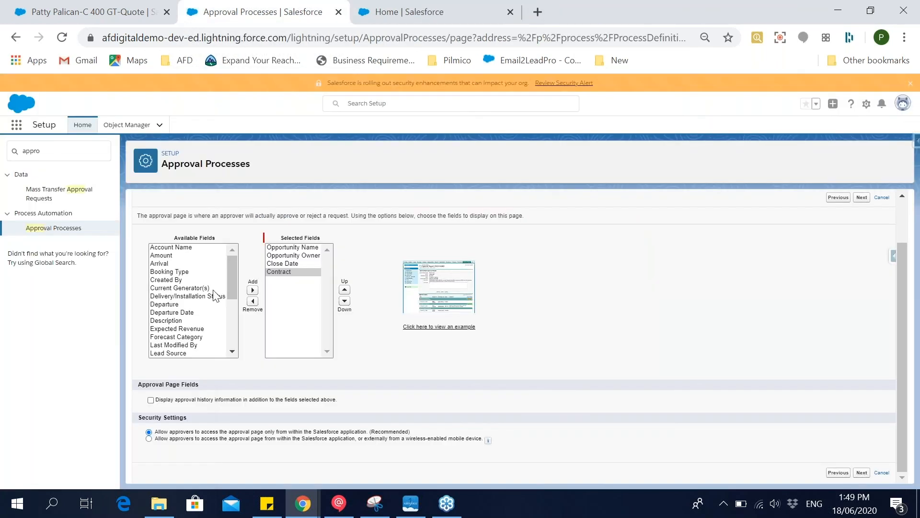
{"action": "left_click", "coordinate": [198, 399]}
{"action": "left_click", "coordinate": [862, 472]}
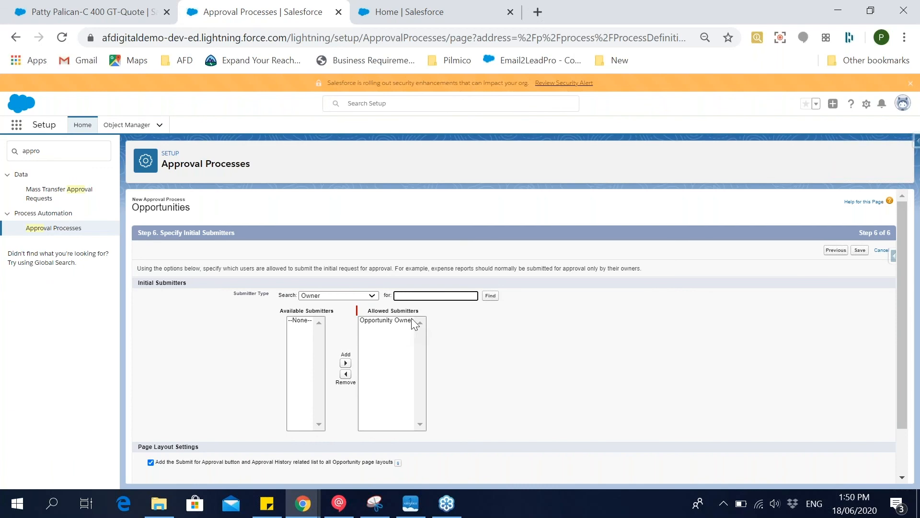
Keep Opportunity Owner as the allowed submitter, allow submitters to recall approval requests, and save the approval process.
{"action": "scroll", "coordinate": [423, 317], "scroll_direction": "down", "scroll_amount": 2}
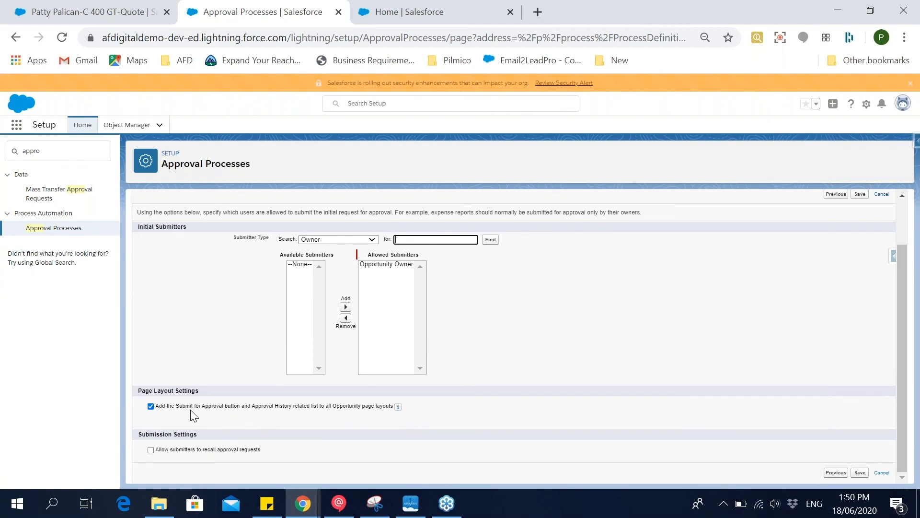
{"action": "left_click", "coordinate": [221, 448]}
{"action": "left_click", "coordinate": [859, 474]}
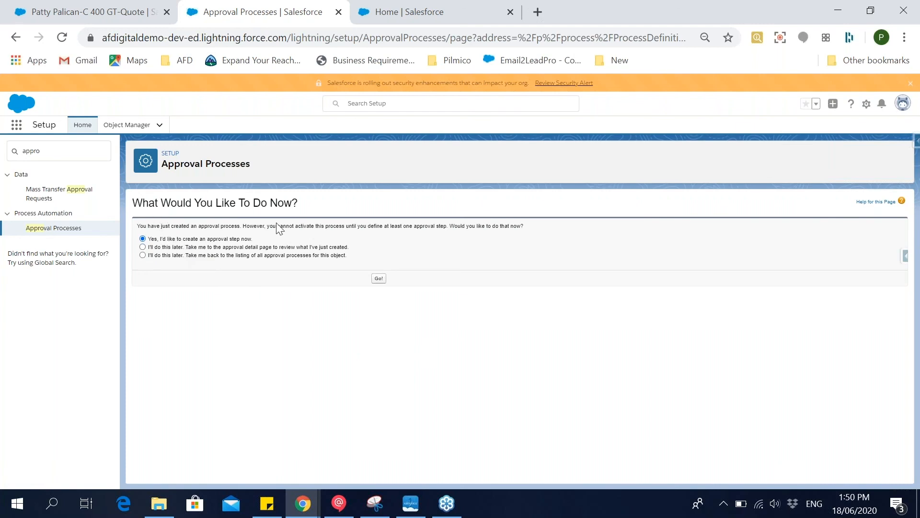
Postpone creating an approval step, return to the listing of opportunity approval processes, and open the Opp Approval details.
{"action": "left_click", "coordinate": [208, 256]}
{"action": "left_click", "coordinate": [379, 280]}
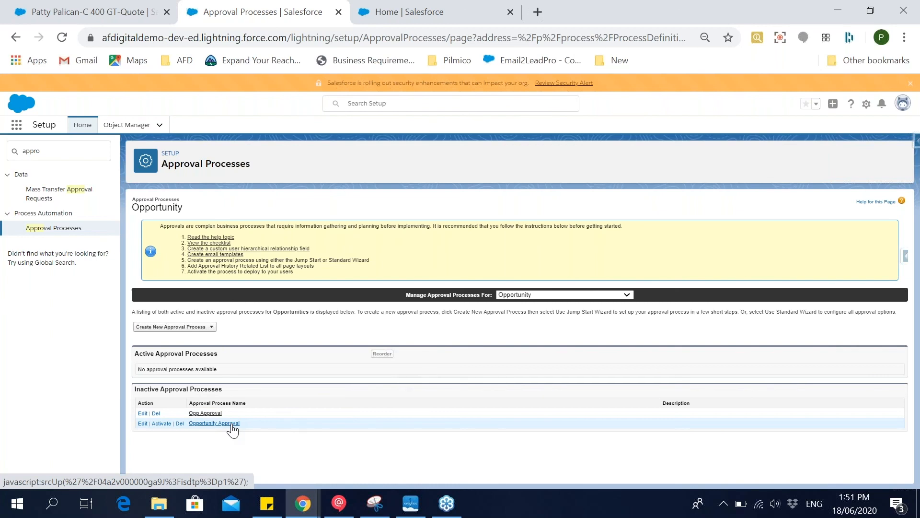
{"action": "left_click", "coordinate": [206, 413]}
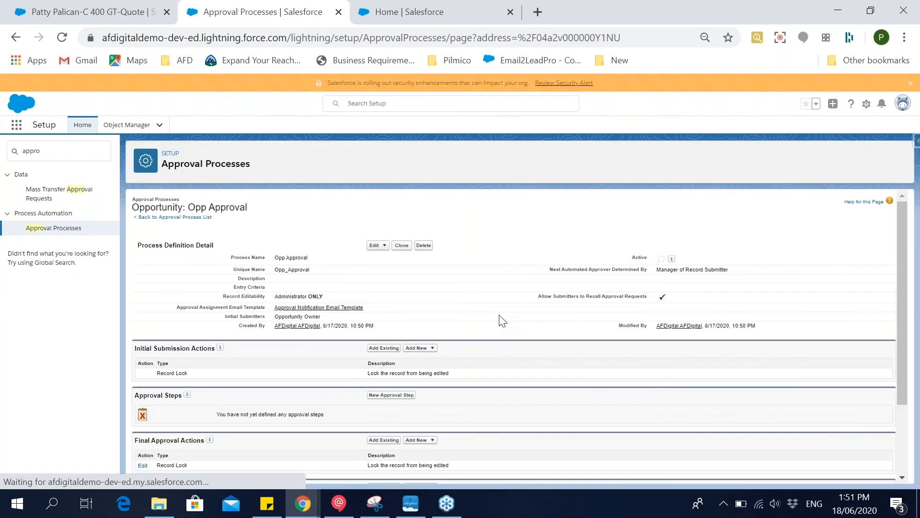
{"action": "scroll", "coordinate": [502, 320], "scroll_direction": "down", "scroll_amount": 2}
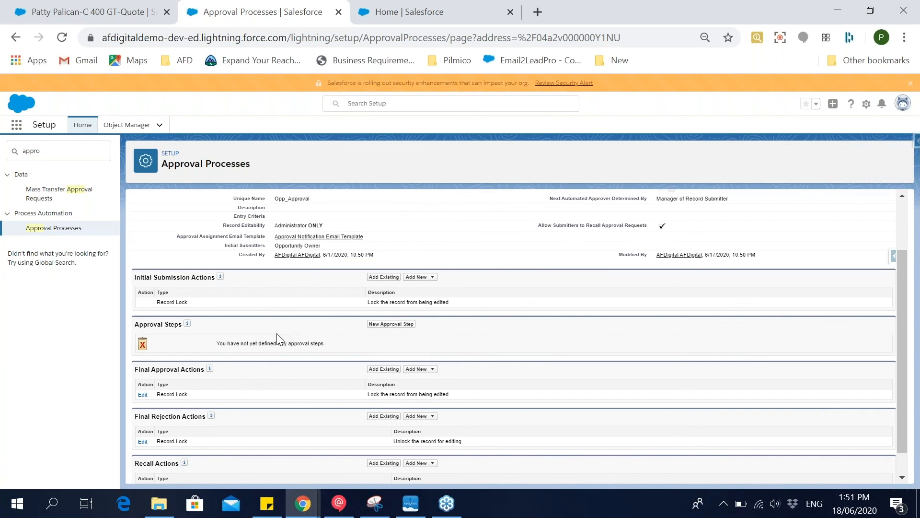
{"action": "scroll", "coordinate": [278, 338], "scroll_direction": "up", "scroll_amount": 2}
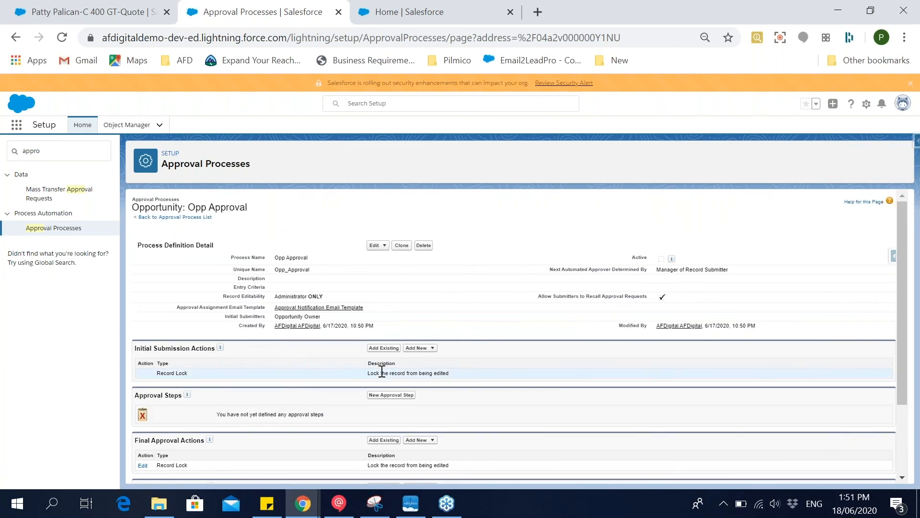
Add a new field update to the initial submission actions and name it "Set status to In Review".
{"action": "left_click_drag", "start_coordinate": [367, 373], "coordinate": [449, 373]}
{"action": "left_click", "coordinate": [428, 348]}
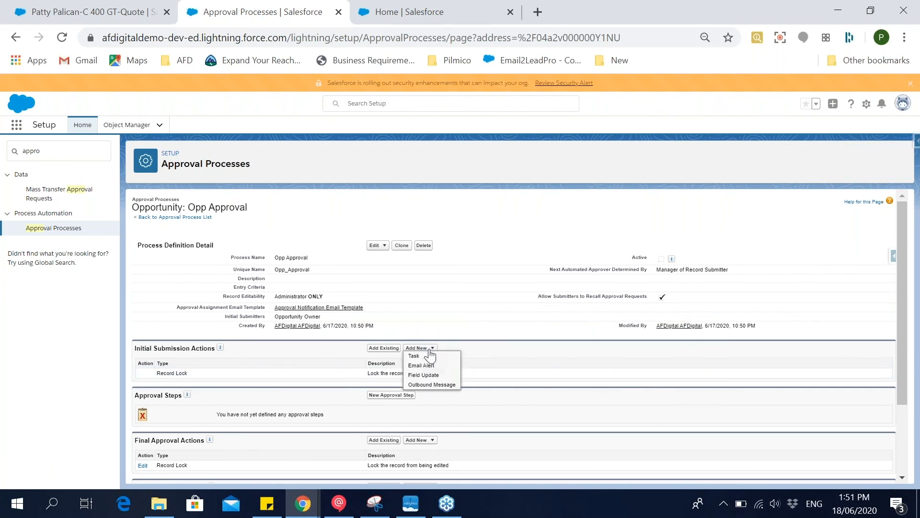
{"action": "left_click", "coordinate": [433, 376]}
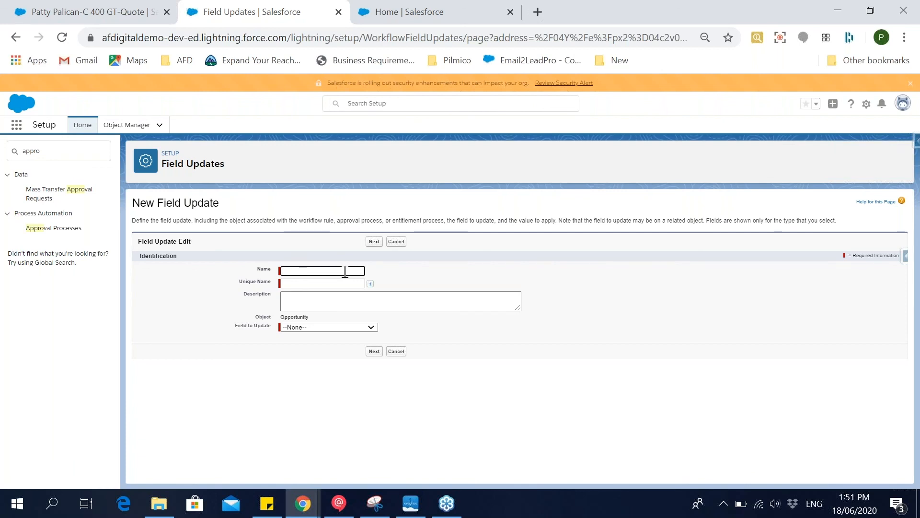
{"action": "type", "text": "Set status to In Review"}
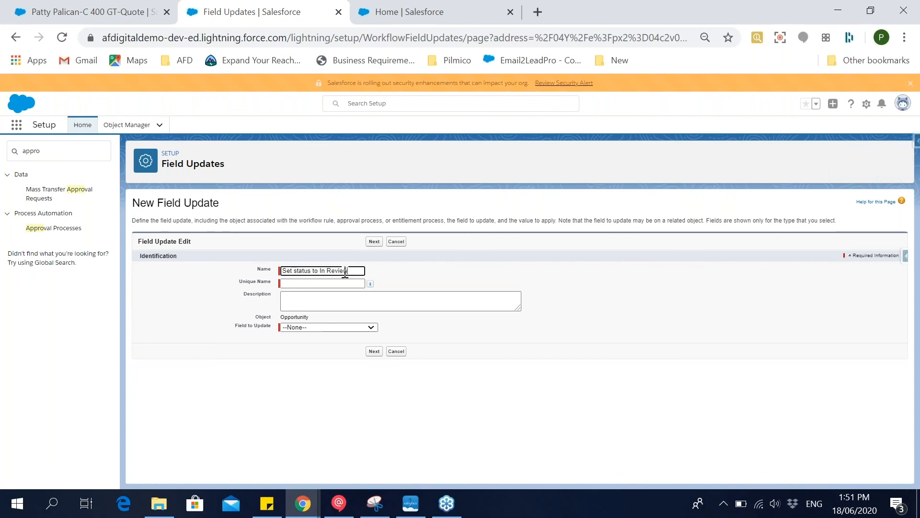
{"action": "key", "text": "Tab"}
Make the field update set Stage to the specific value Negotiation/Review and save it.
{"action": "left_click", "coordinate": [341, 328]}
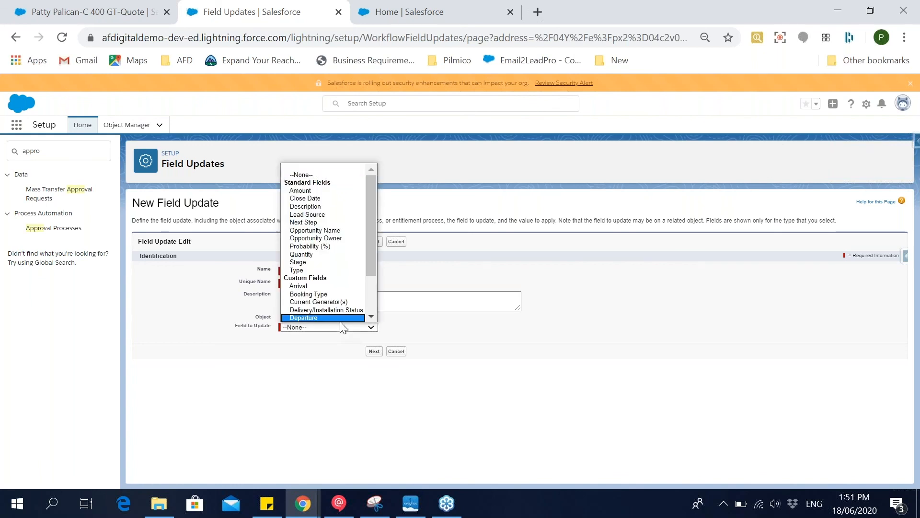
{"action": "left_click", "coordinate": [328, 262]}
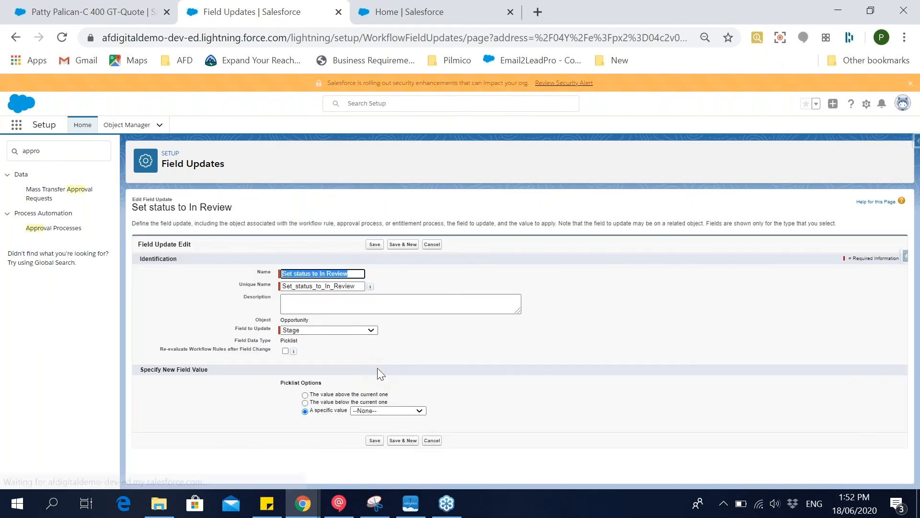
{"action": "left_click", "coordinate": [360, 411]}
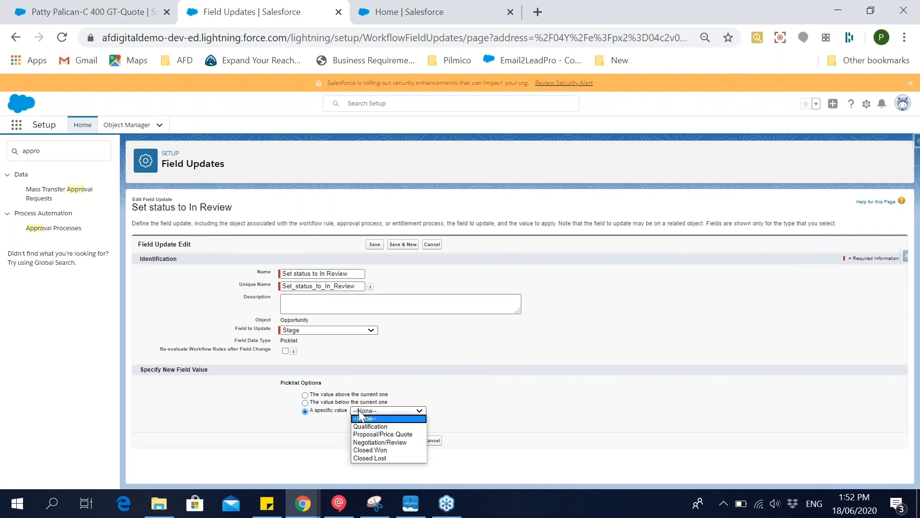
{"action": "left_click", "coordinate": [410, 443]}
{"action": "left_click", "coordinate": [377, 440]}
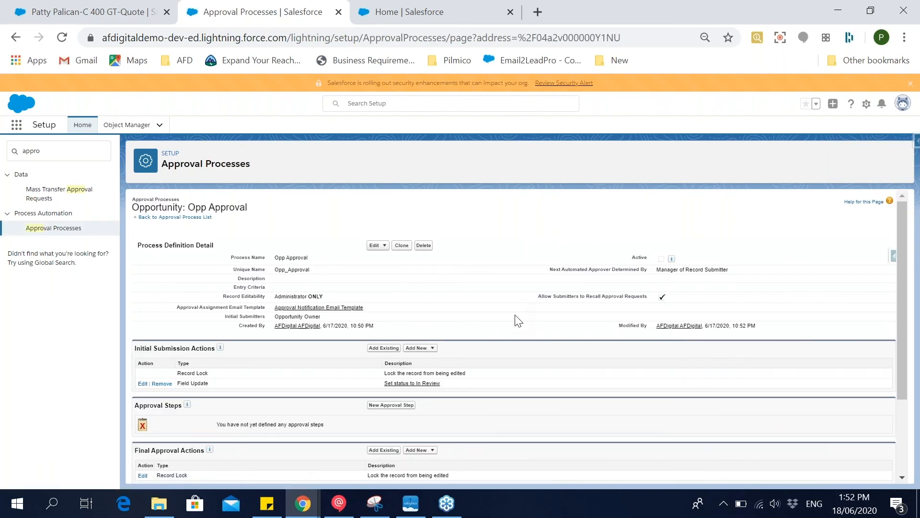
Add a new email alert to the final approval actions with description "Approved Notification" and unique name Approved_Notification.
{"action": "scroll", "coordinate": [518, 320], "scroll_direction": "down", "scroll_amount": 3}
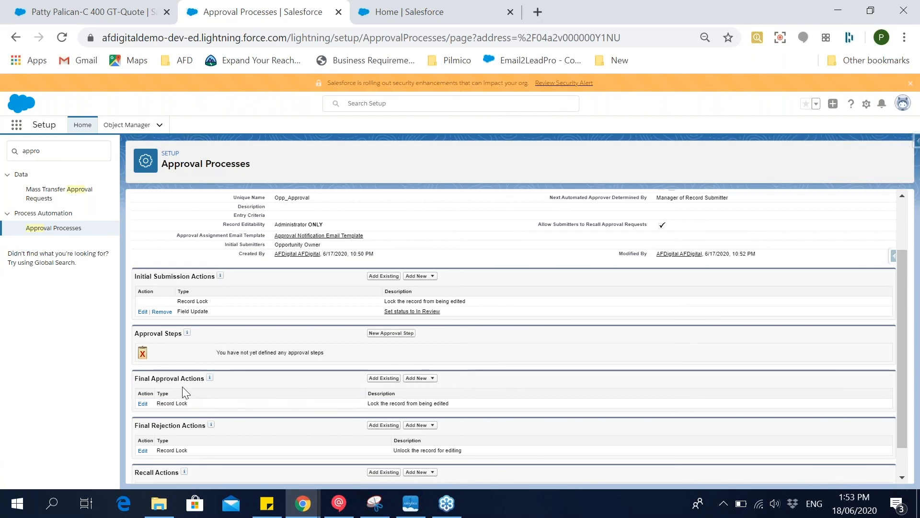
{"action": "scroll", "coordinate": [185, 391], "scroll_direction": "down", "scroll_amount": 1}
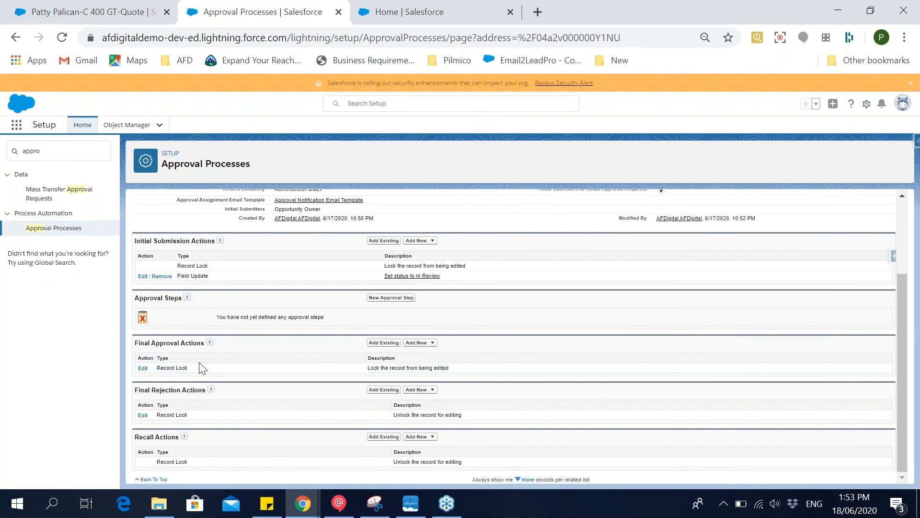
{"action": "left_click_drag", "start_coordinate": [365, 368], "coordinate": [454, 372]}
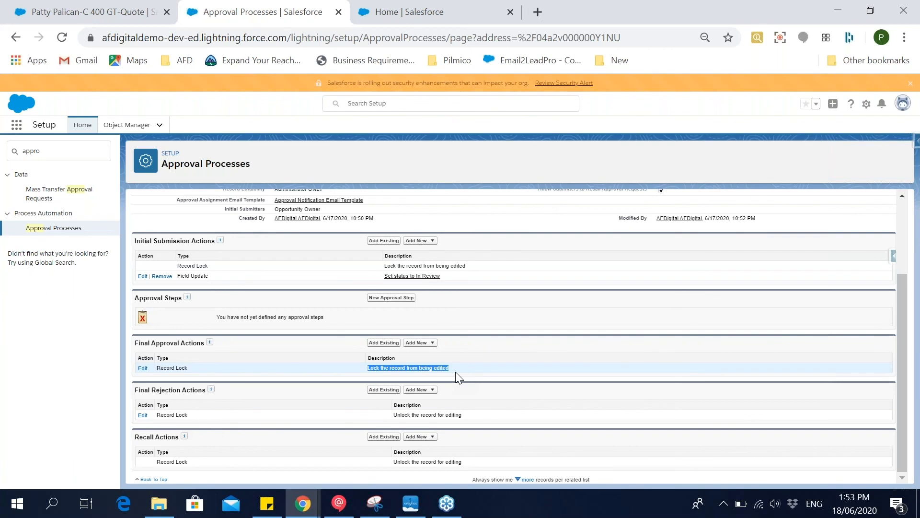
{"action": "left_click", "coordinate": [426, 343]}
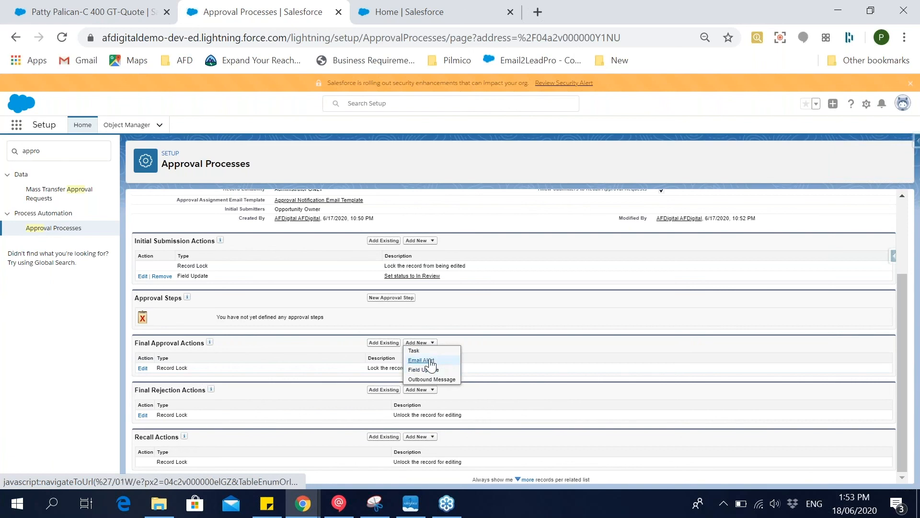
{"action": "left_click", "coordinate": [430, 361]}
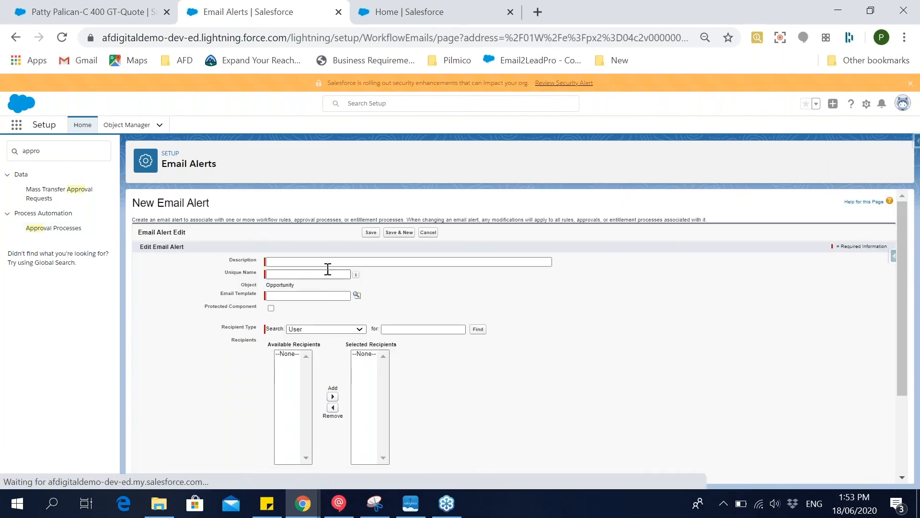
{"action": "type", "text": "Opp"}
{"action": "key", "text": "BackSpace"}
{"action": "key", "text": "BackSpace"}
{"action": "key", "text": "BackSpace"}
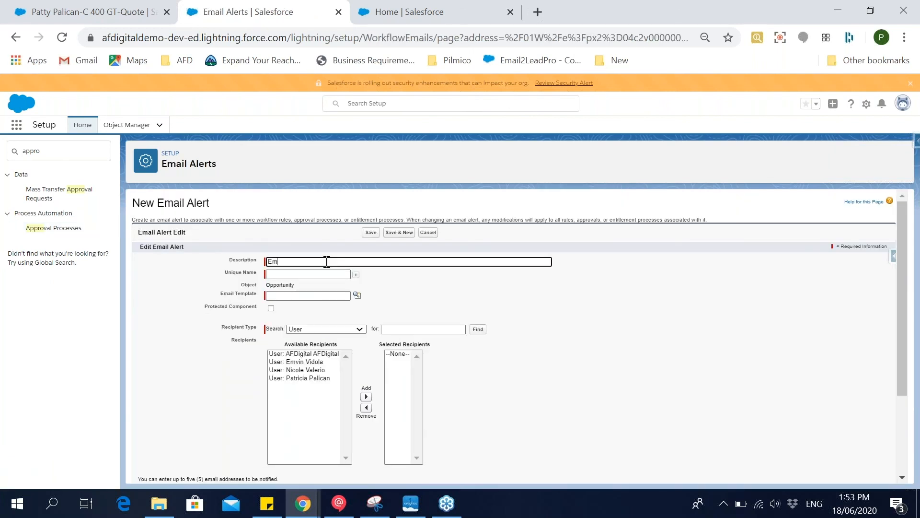
{"action": "type", "text": "Approved Notification"}
{"action": "left_click", "coordinate": [329, 275]}
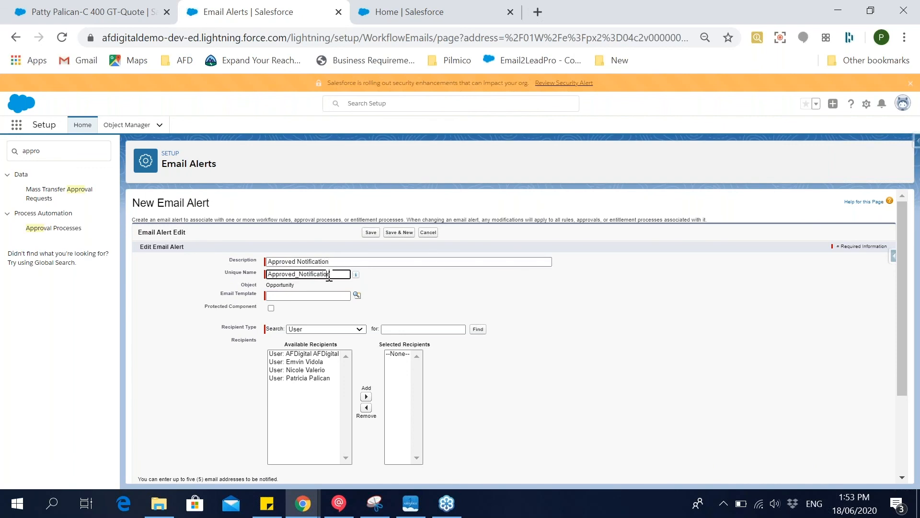
Assign the Approved Notification Email Template to the alert, make Opportunity Owner its recipient, and save it.
{"action": "left_click", "coordinate": [357, 296]}
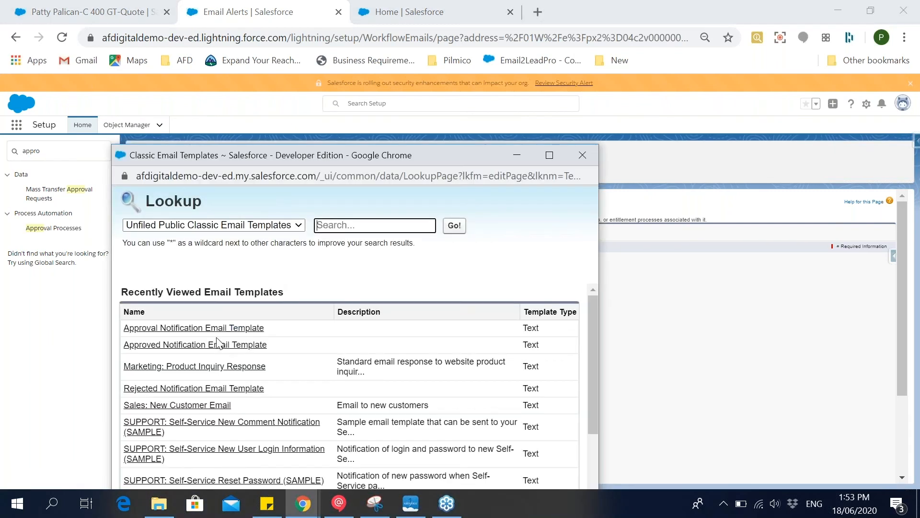
{"action": "left_click", "coordinate": [153, 349]}
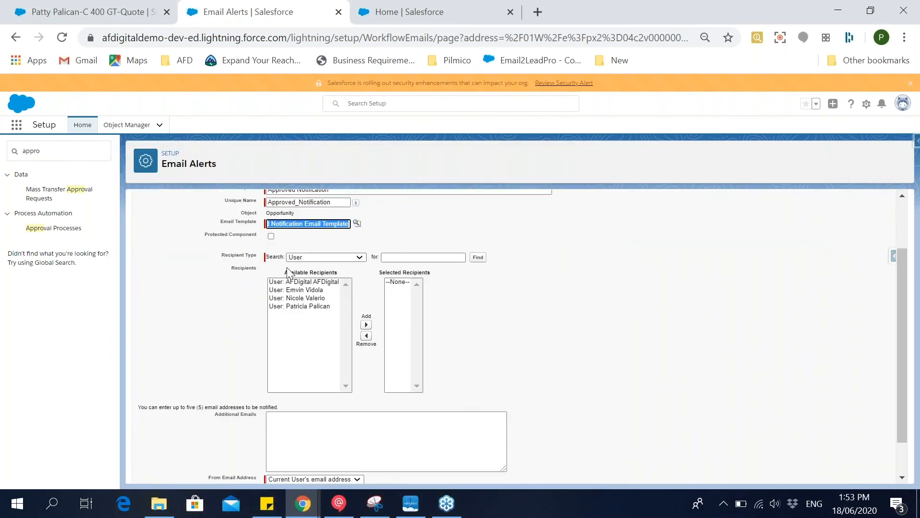
{"action": "left_click", "coordinate": [306, 257]}
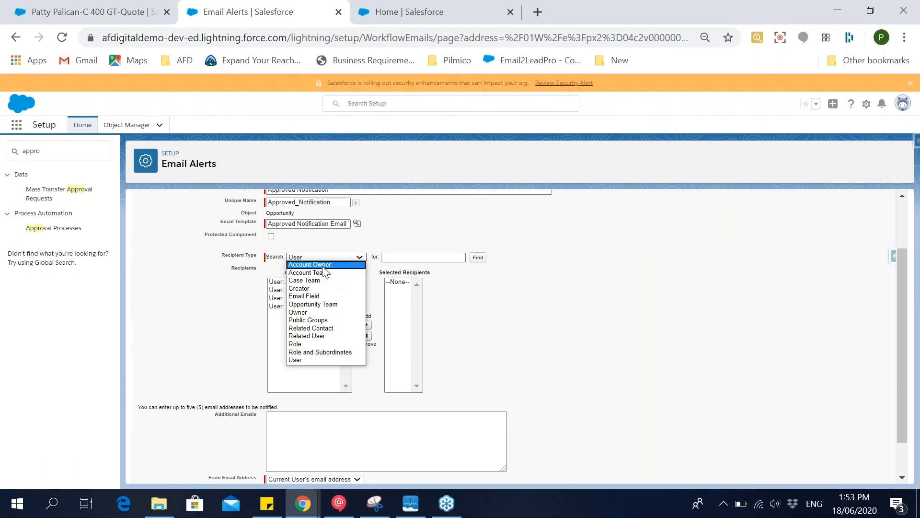
{"action": "left_click", "coordinate": [336, 313]}
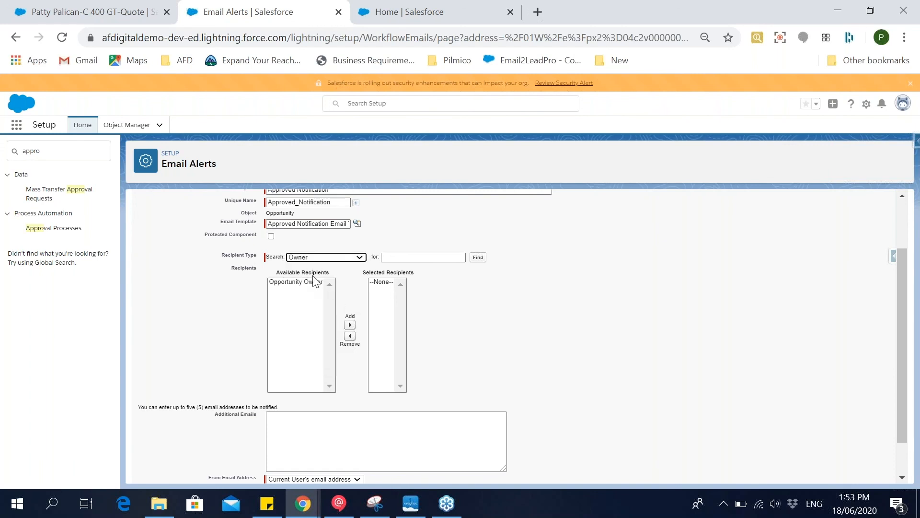
{"action": "left_click", "coordinate": [307, 282]}
{"action": "left_click", "coordinate": [349, 325]}
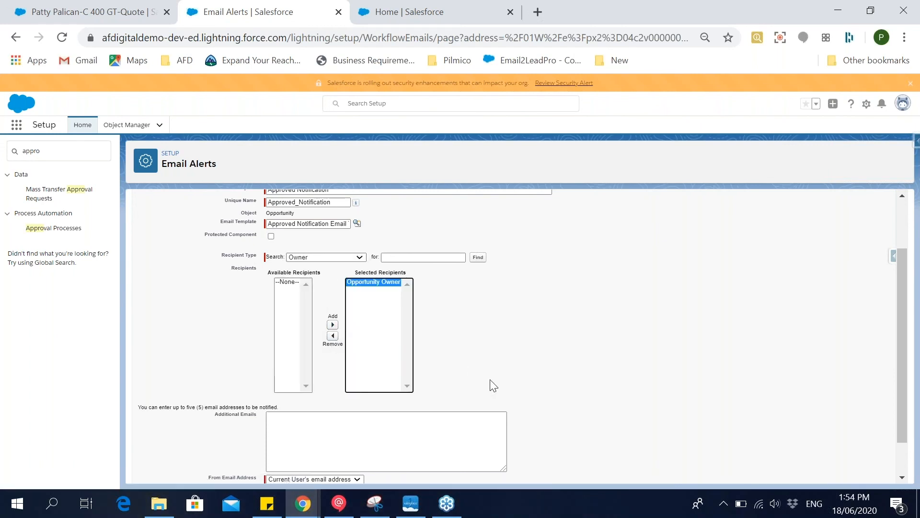
{"action": "scroll", "coordinate": [479, 379], "scroll_direction": "down", "scroll_amount": 2}
{"action": "left_click", "coordinate": [371, 471]}
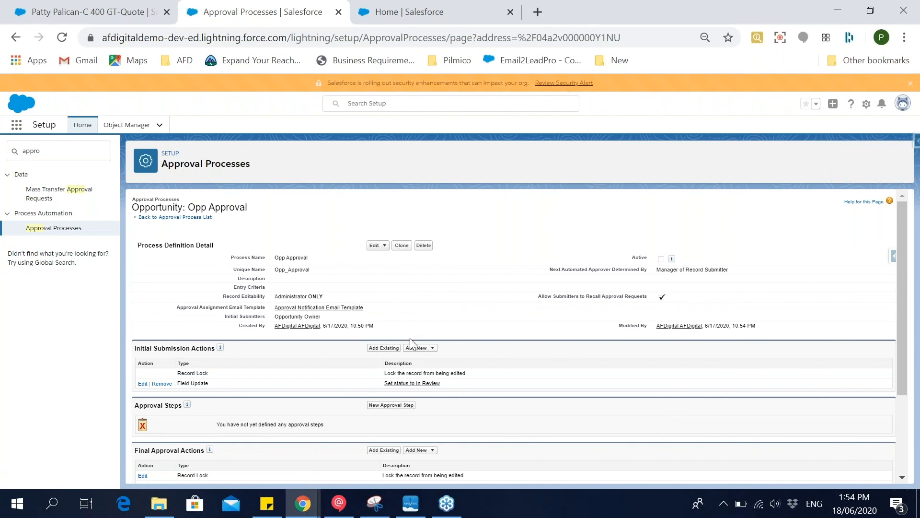
Review the Opp Approval process's final approval, final rejection and recall actions, including the action types available for final approval.
{"action": "scroll", "coordinate": [410, 352], "scroll_direction": "down", "scroll_amount": 3}
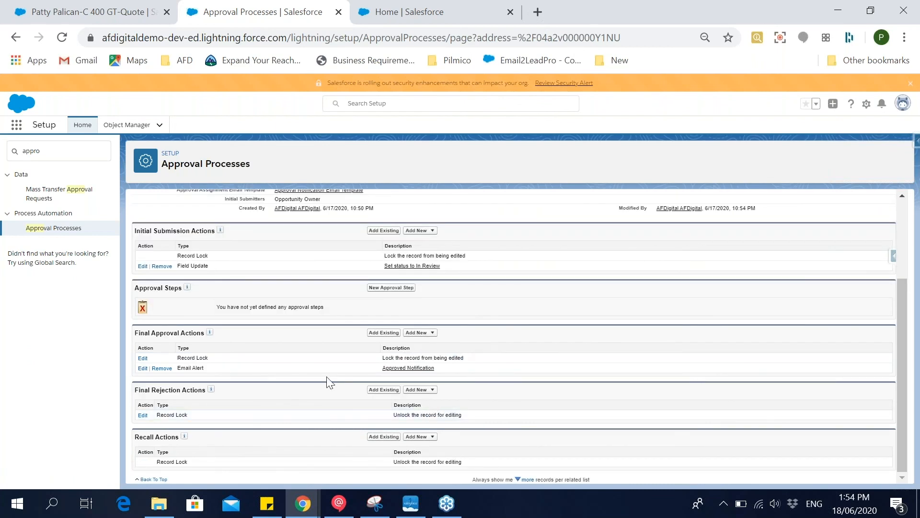
{"action": "left_click_drag", "start_coordinate": [208, 366], "coordinate": [181, 368]}
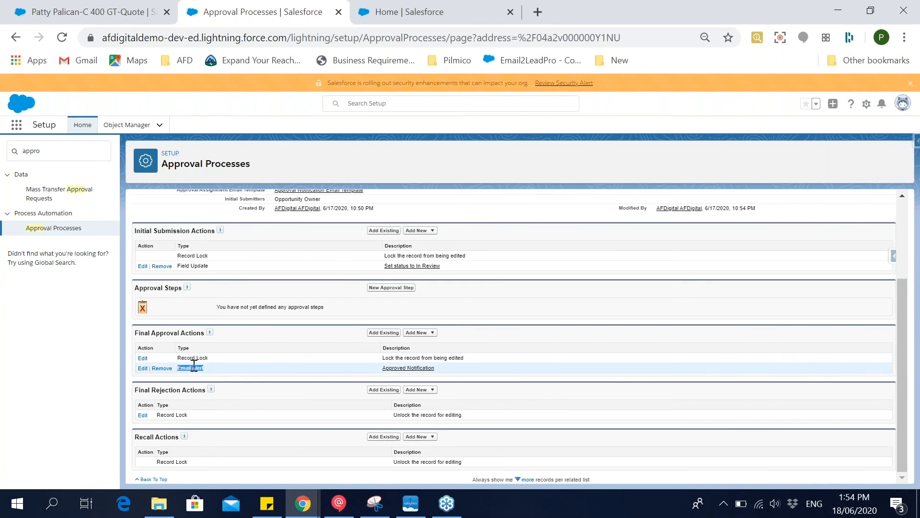
{"action": "left_click", "coordinate": [417, 332]}
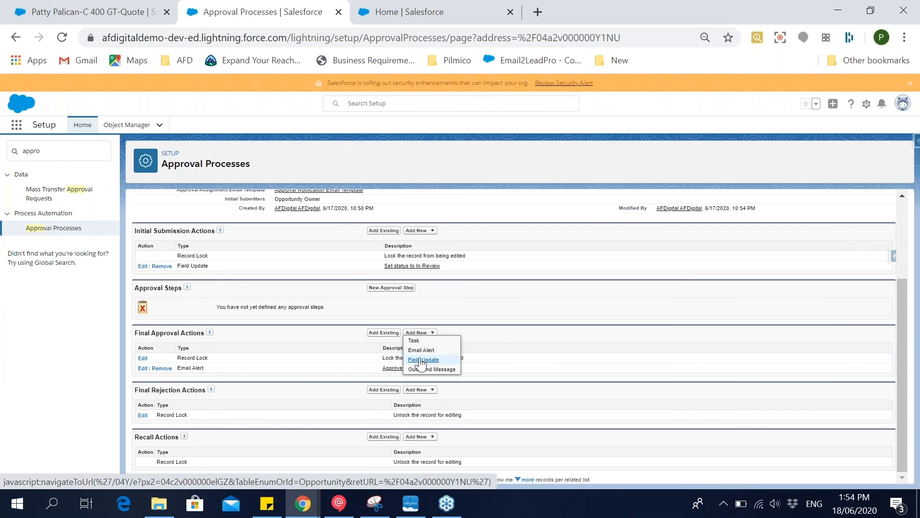
{"action": "left_click", "coordinate": [310, 407]}
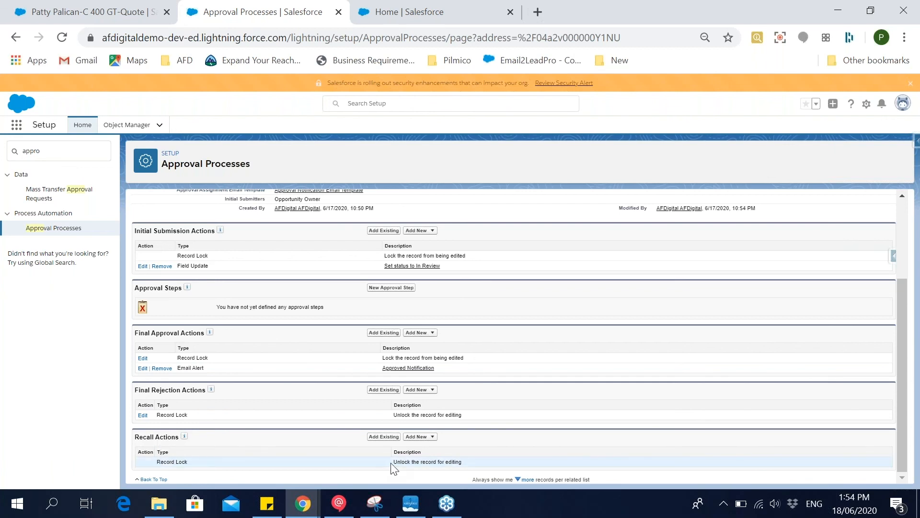
{"action": "left_click_drag", "start_coordinate": [392, 462], "coordinate": [464, 472]}
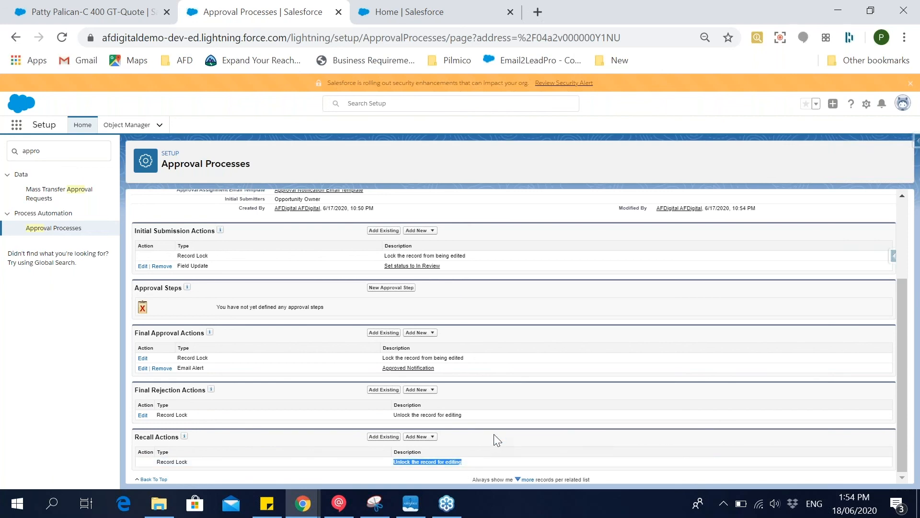
Start a new approval step in the Opp Approval process with name 1, unique name X1 and step number 1.
{"action": "scroll", "coordinate": [493, 434], "scroll_direction": "up", "scroll_amount": 3}
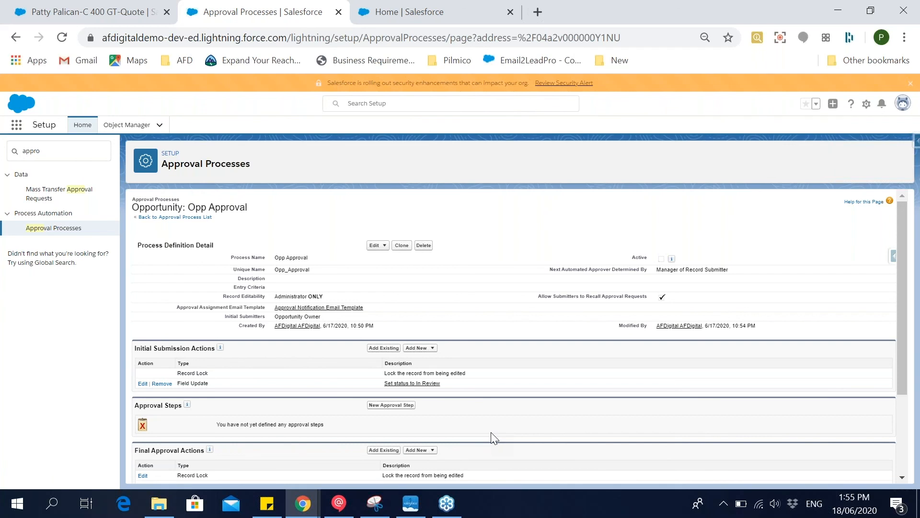
{"action": "left_click", "coordinate": [391, 404]}
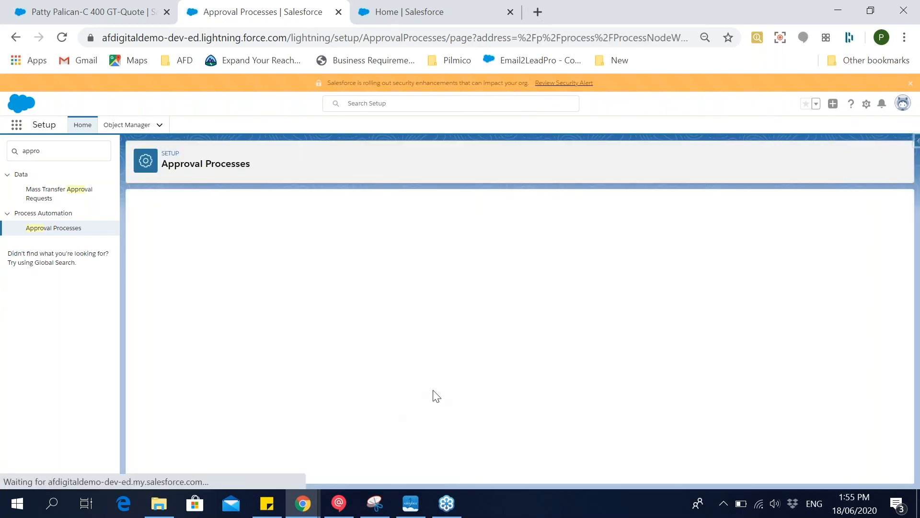
{"action": "type", "text": "1"}
{"action": "left_click", "coordinate": [341, 318]}
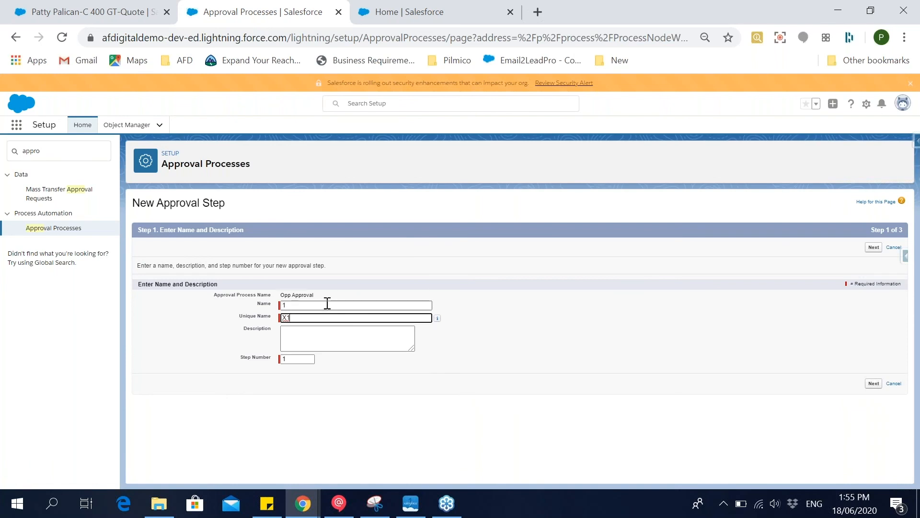
{"action": "left_click", "coordinate": [873, 247]}
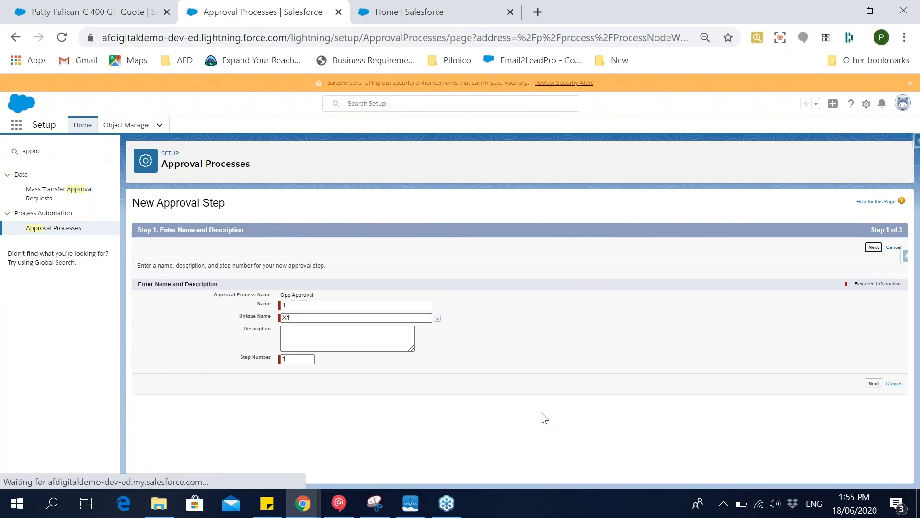
Let all records enter the step, assign it automatically to the Manager, save it, and return to the process detail page without adding step actions.
{"action": "left_click", "coordinate": [258, 310]}
{"action": "left_click", "coordinate": [263, 316]}
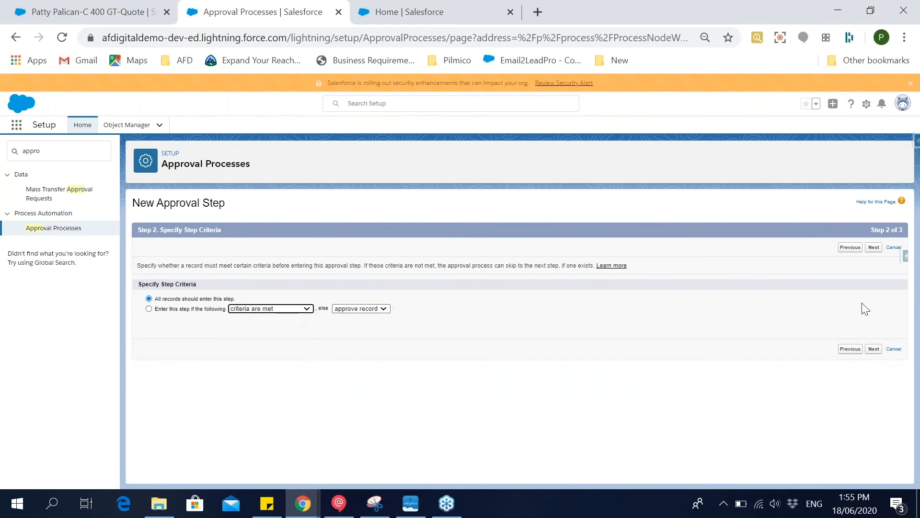
{"action": "left_click", "coordinate": [873, 247]}
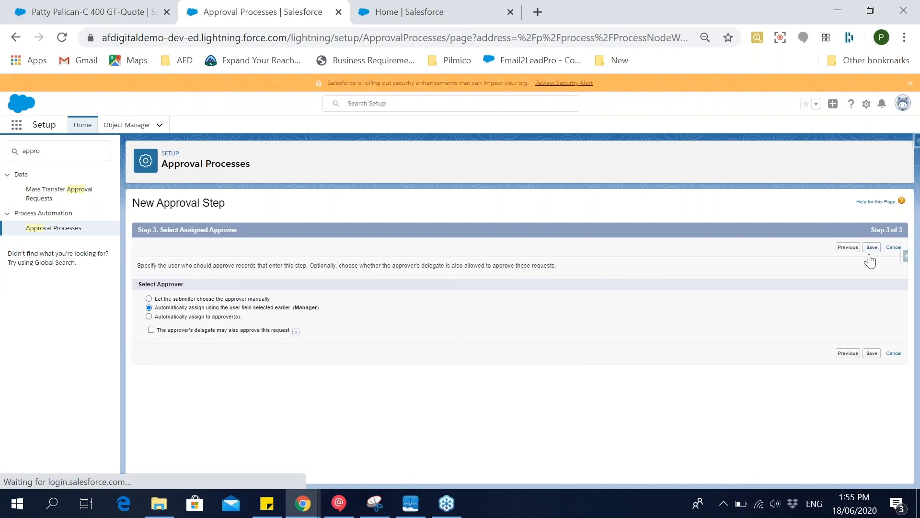
{"action": "left_click", "coordinate": [872, 246]}
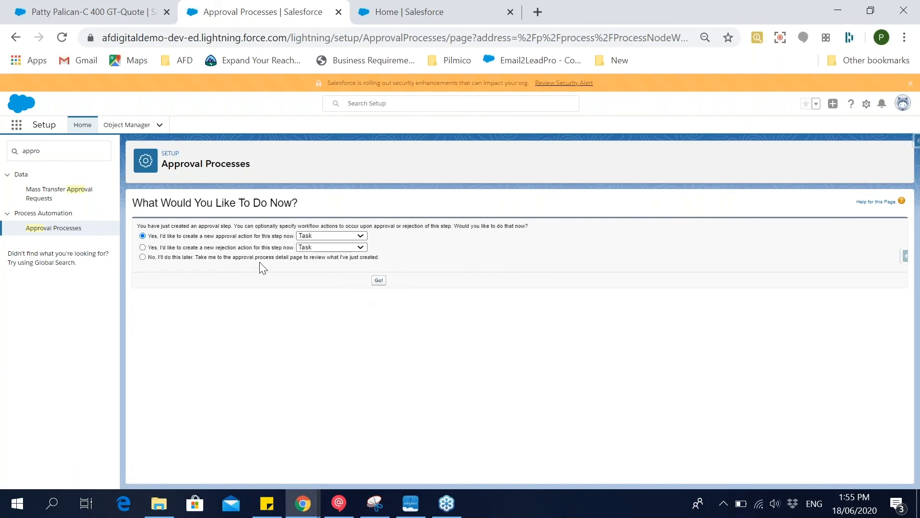
{"action": "left_click", "coordinate": [219, 258]}
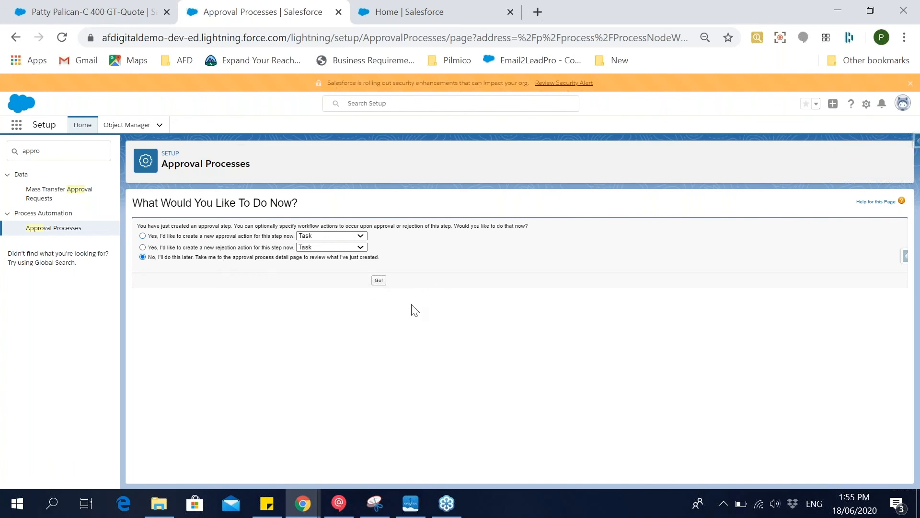
{"action": "left_click", "coordinate": [379, 281]}
Edit approval step 1 so records enter only if the criteria are met, with "reject record" as the else outcome.
{"action": "scroll", "coordinate": [451, 372], "scroll_direction": "down", "scroll_amount": 3}
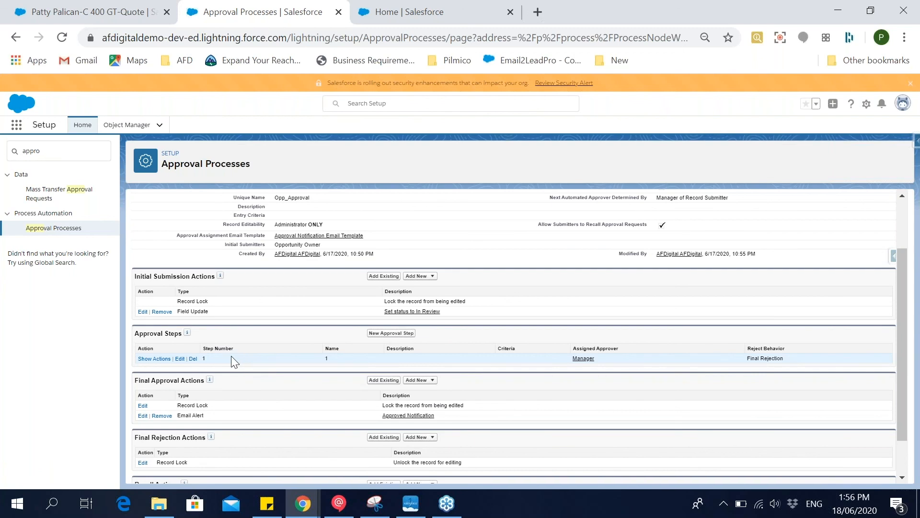
{"action": "left_click", "coordinate": [180, 359]}
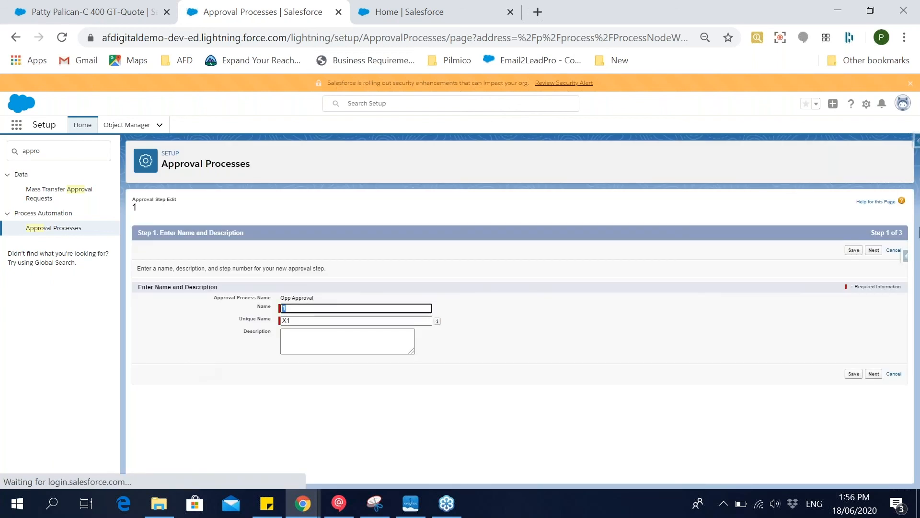
{"action": "left_click", "coordinate": [873, 250]}
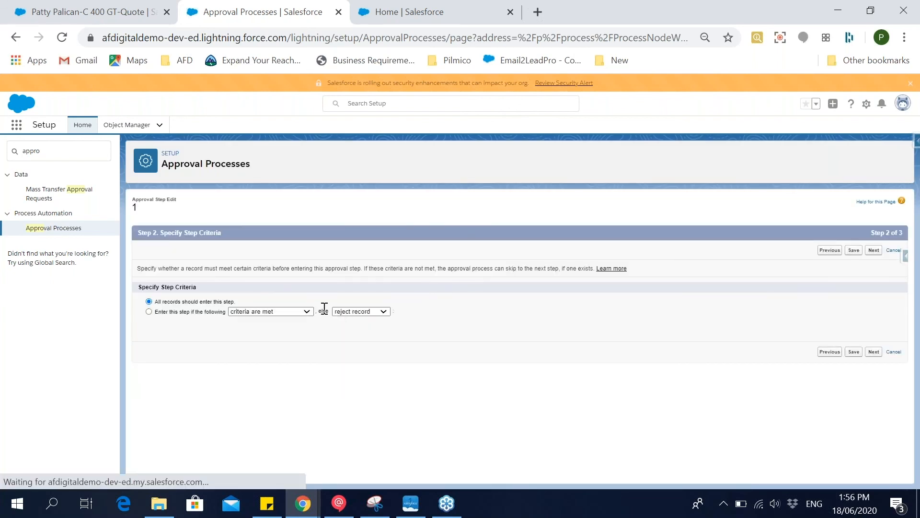
{"action": "left_click", "coordinate": [205, 312]}
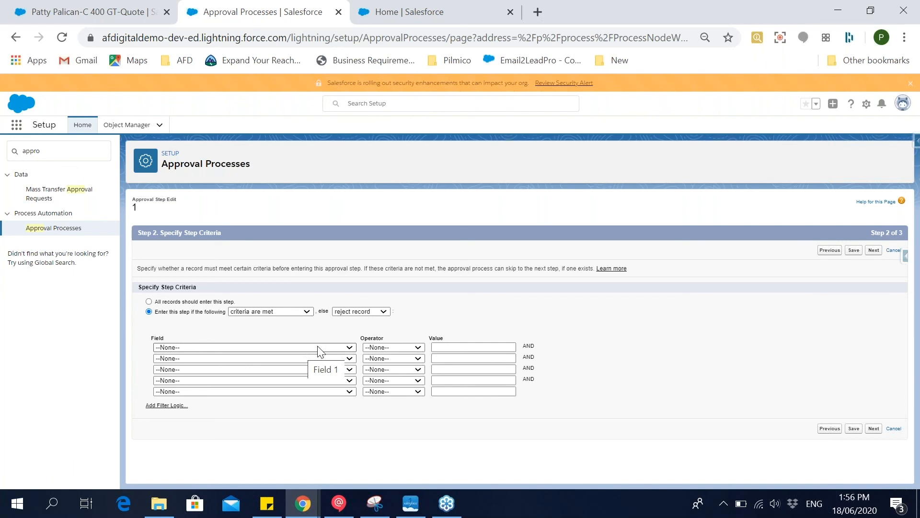
{"action": "left_click", "coordinate": [355, 312]}
{"action": "left_click", "coordinate": [357, 320]}
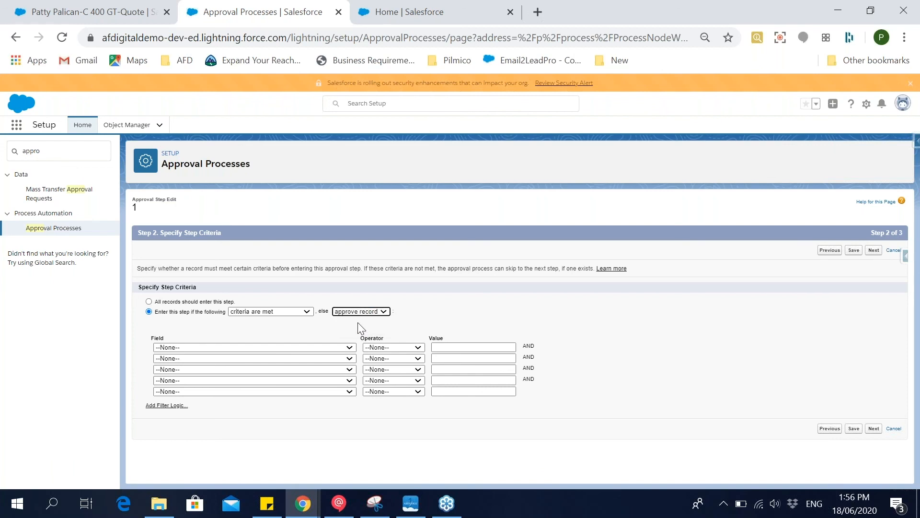
{"action": "left_click", "coordinate": [363, 311]}
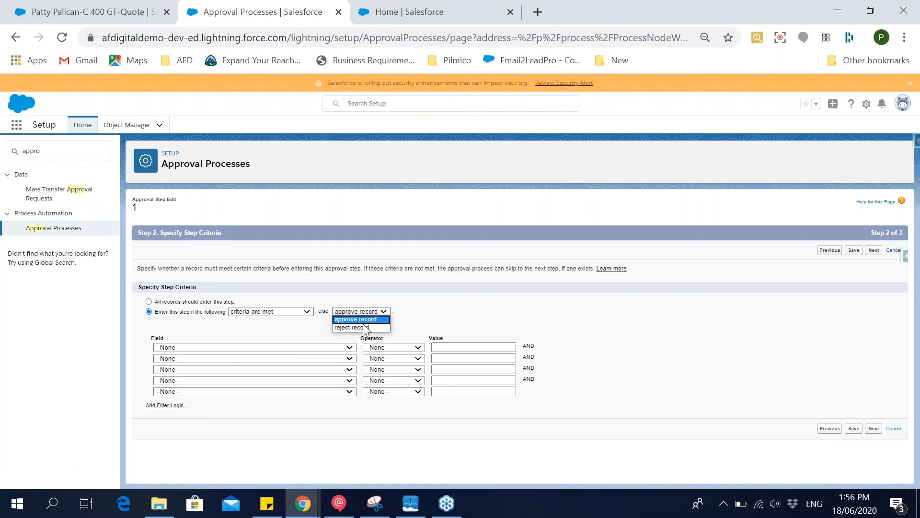
{"action": "left_click", "coordinate": [363, 328]}
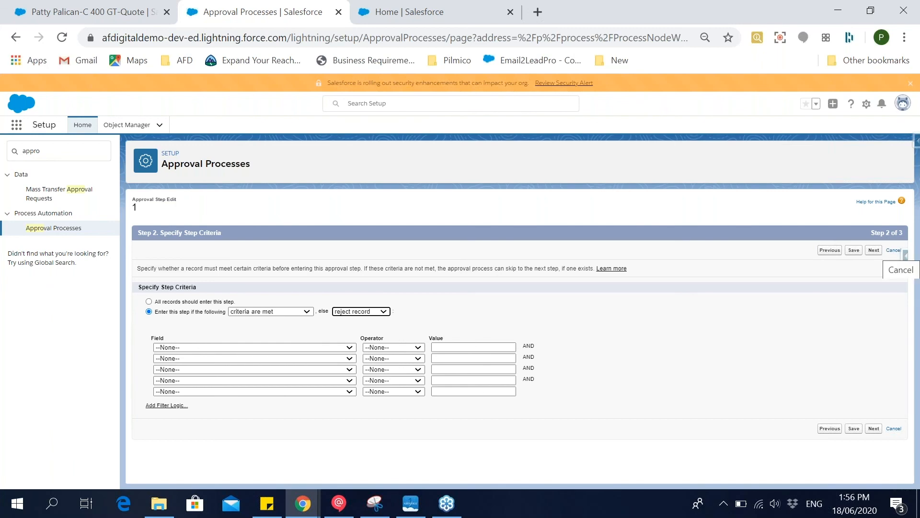
Switch to the Sales Cloud Webinar deck in Google Slides and review the Day 2 topics on the Salesforce Sales Cloud Features slide.
{"action": "key", "text": "alt+Tab"}
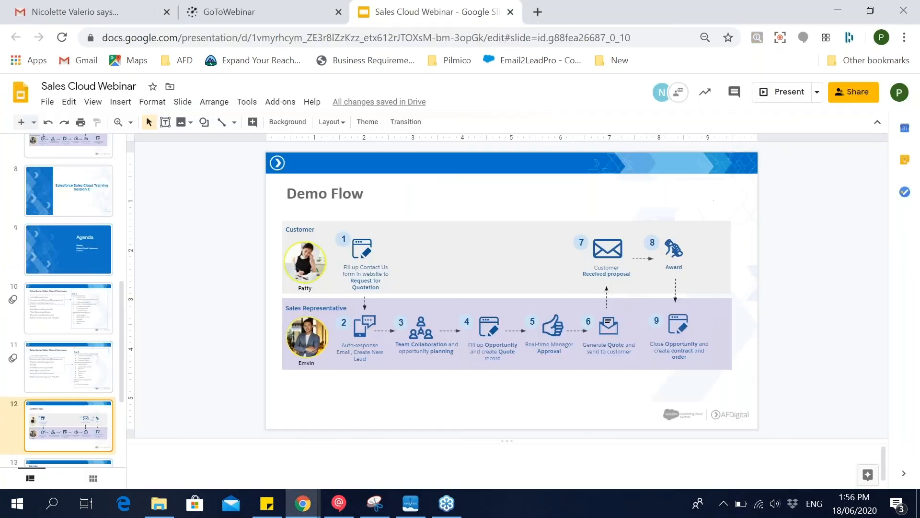
{"action": "left_click", "coordinate": [73, 384]}
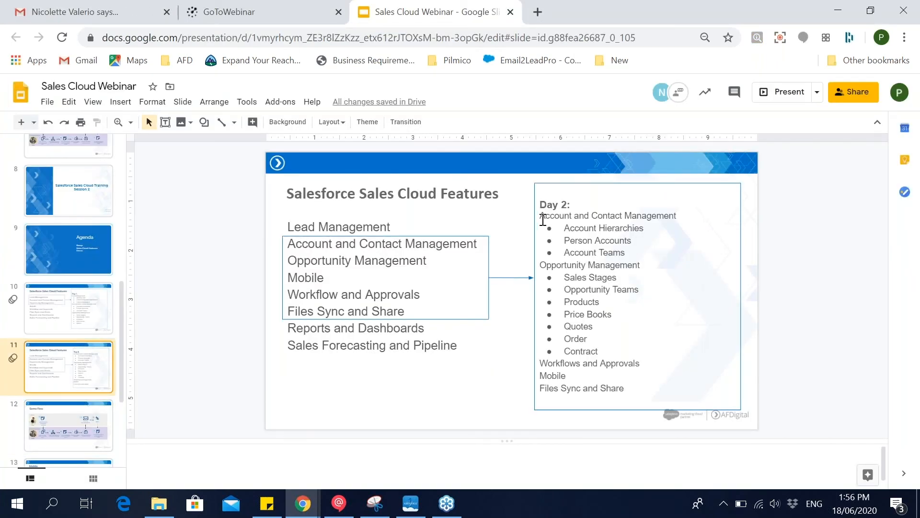
{"action": "left_click_drag", "start_coordinate": [654, 219], "coordinate": [540, 216]}
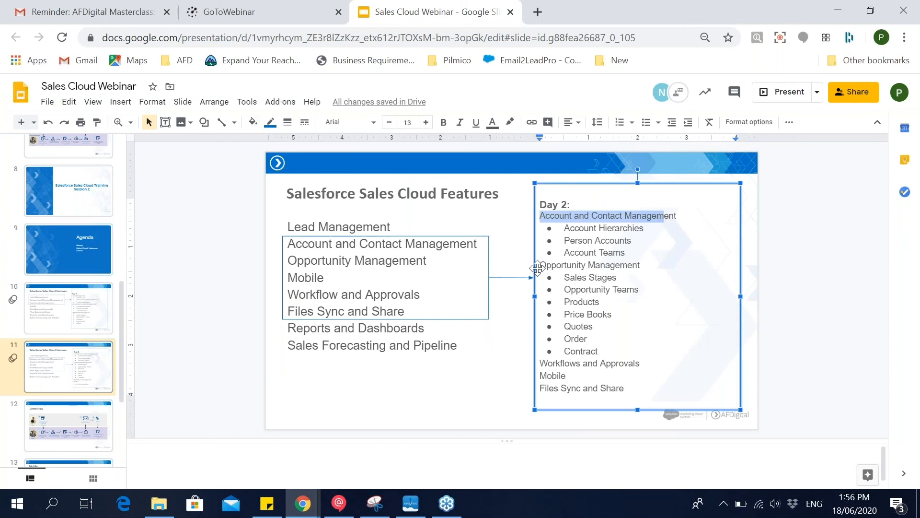
{"action": "left_click_drag", "start_coordinate": [541, 267], "coordinate": [657, 263]}
{"action": "left_click_drag", "start_coordinate": [640, 363], "coordinate": [530, 367]}
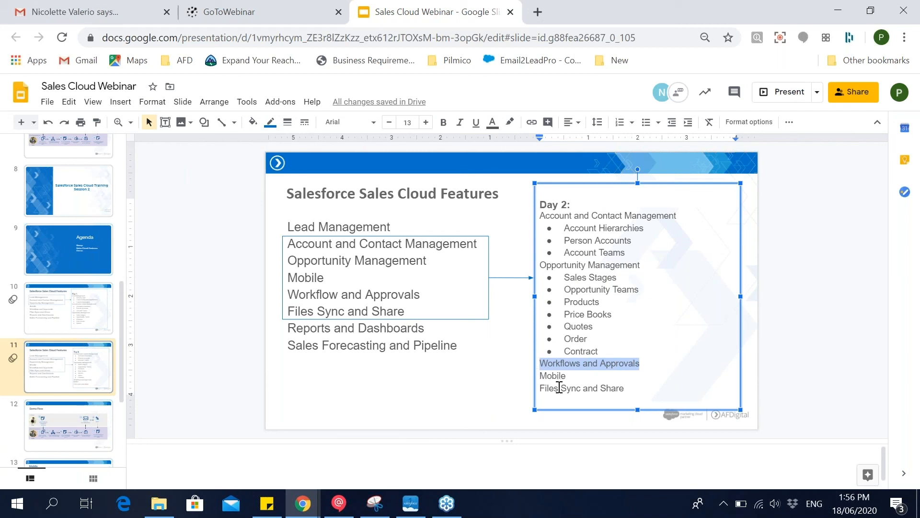
{"action": "left_click_drag", "start_coordinate": [541, 376], "coordinate": [631, 388]}
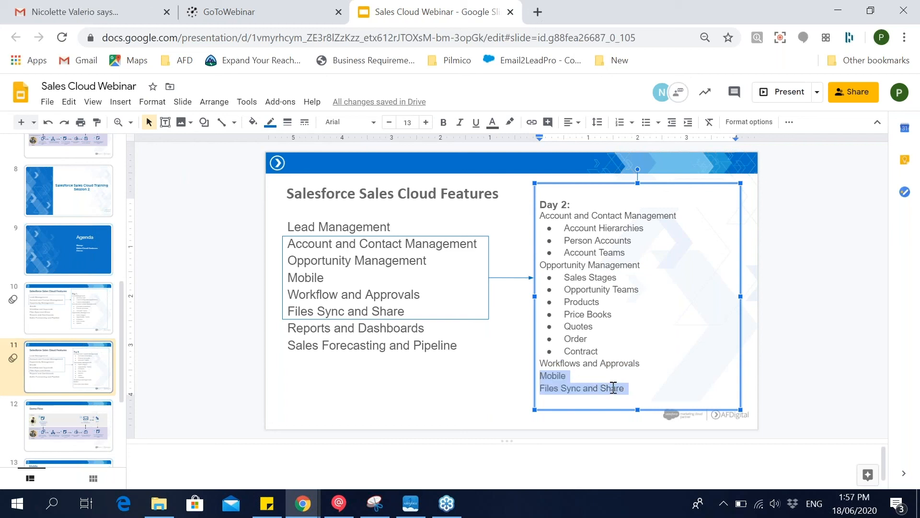